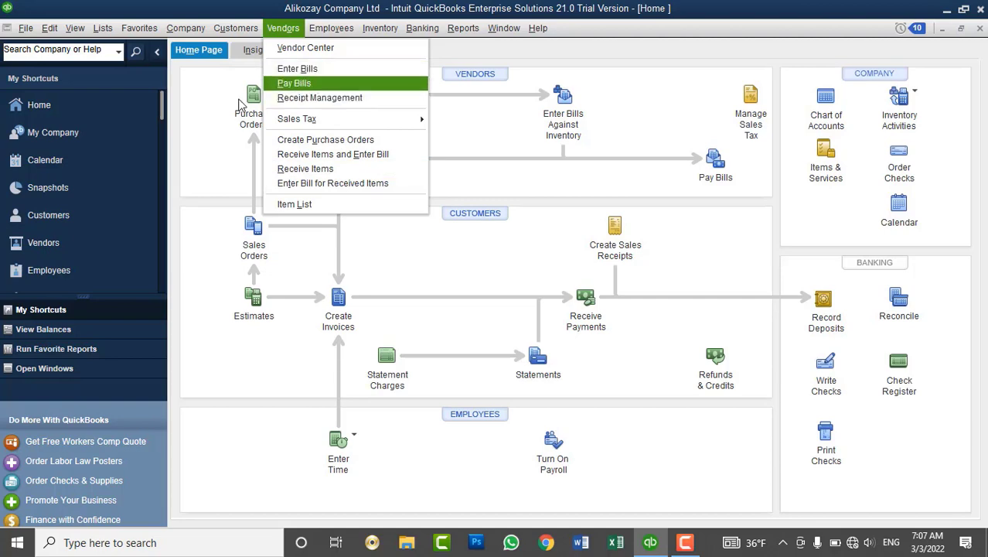
Open the Vendor Center and widen the vendor name and balance columns.
{"action": "left_click", "coordinate": [49, 241]}
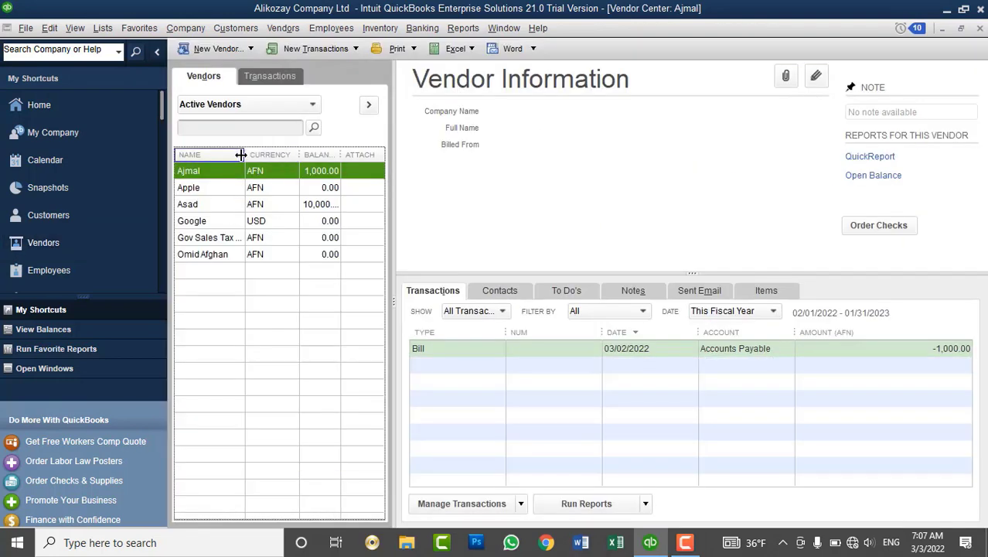
{"action": "left_click_drag", "start_coordinate": [244, 155], "coordinate": [271, 163]}
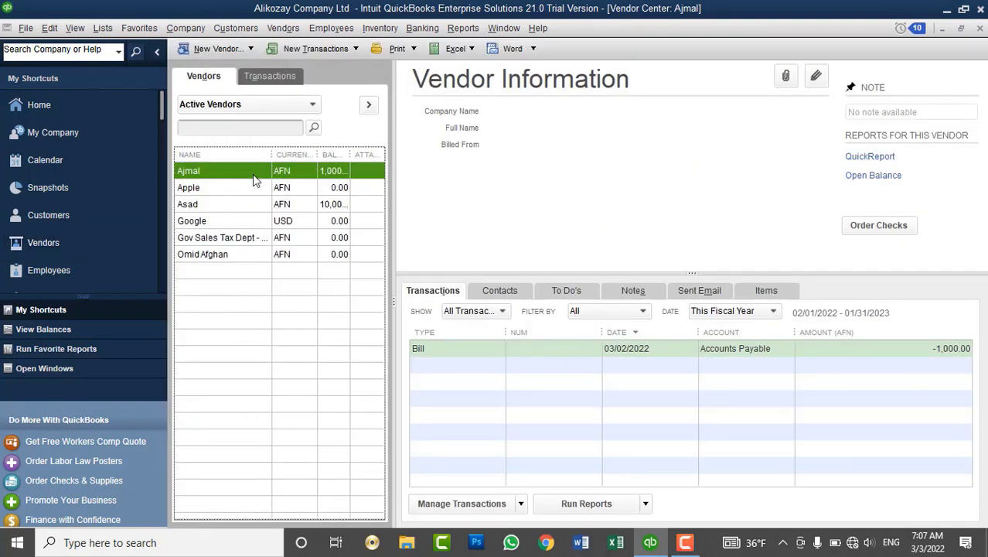
{"action": "left_click", "coordinate": [157, 51]}
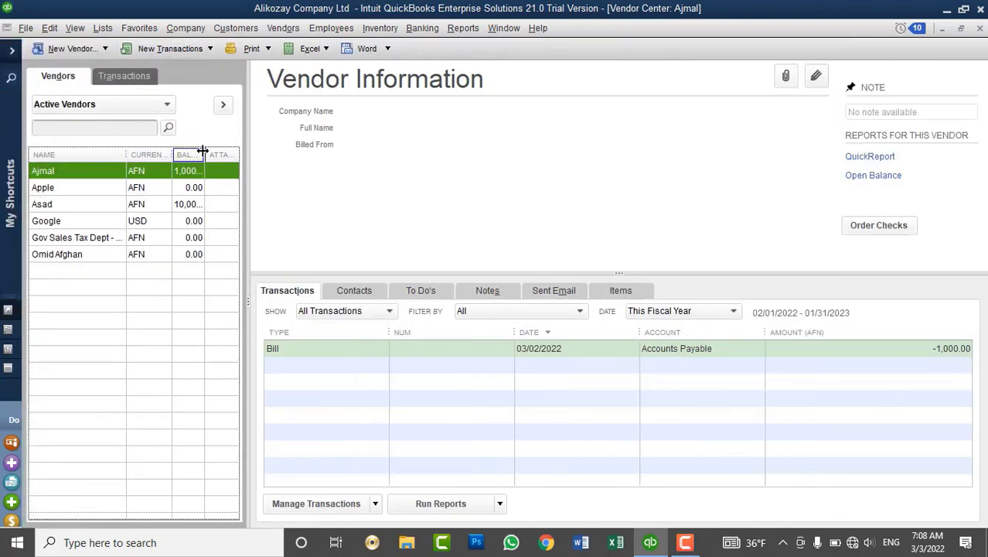
{"action": "left_click_drag", "start_coordinate": [205, 154], "coordinate": [218, 155]}
Delete the selected vendor's 1,000.00 opening-balance bill, leaving it at 0.00.
{"action": "left_click", "coordinate": [194, 187]}
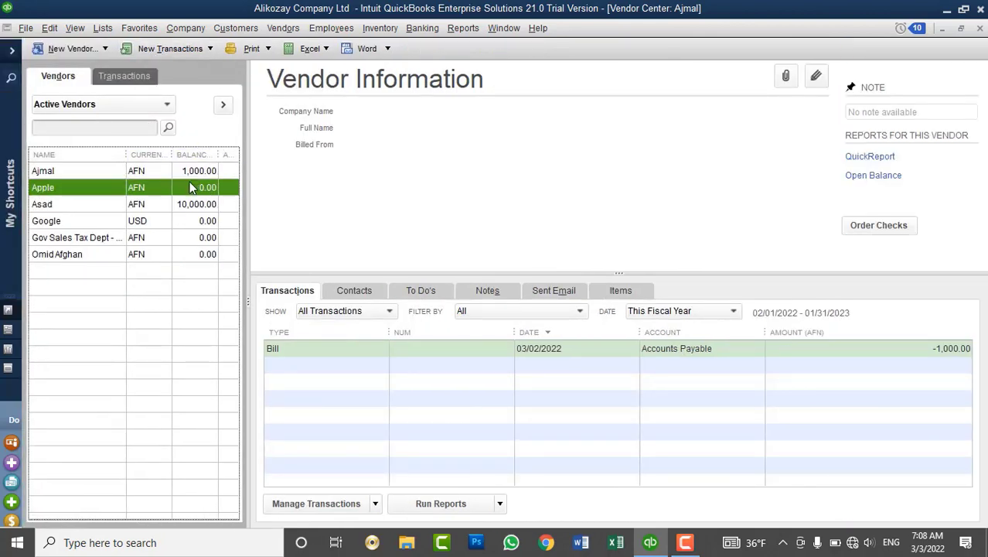
{"action": "left_click", "coordinate": [196, 172]}
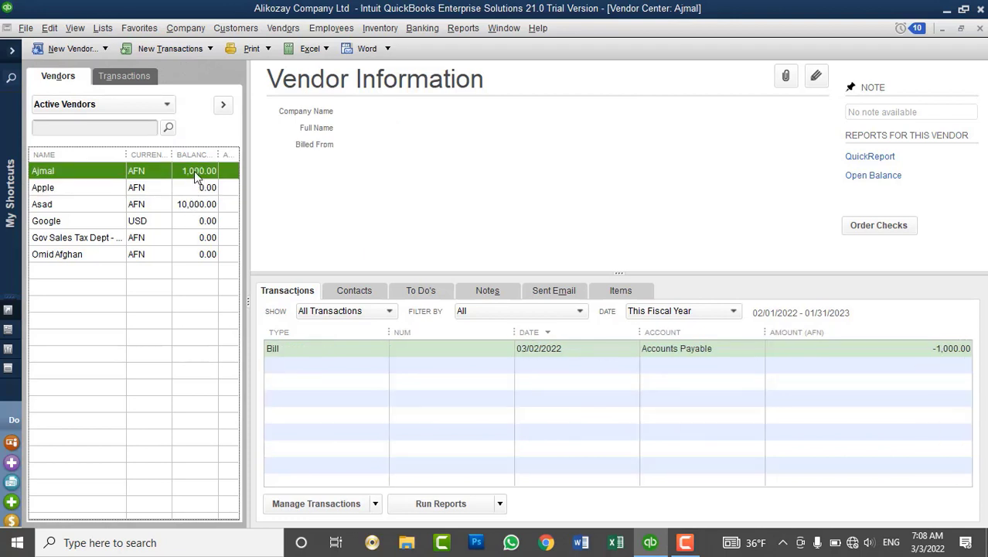
{"action": "right_click", "coordinate": [295, 347]}
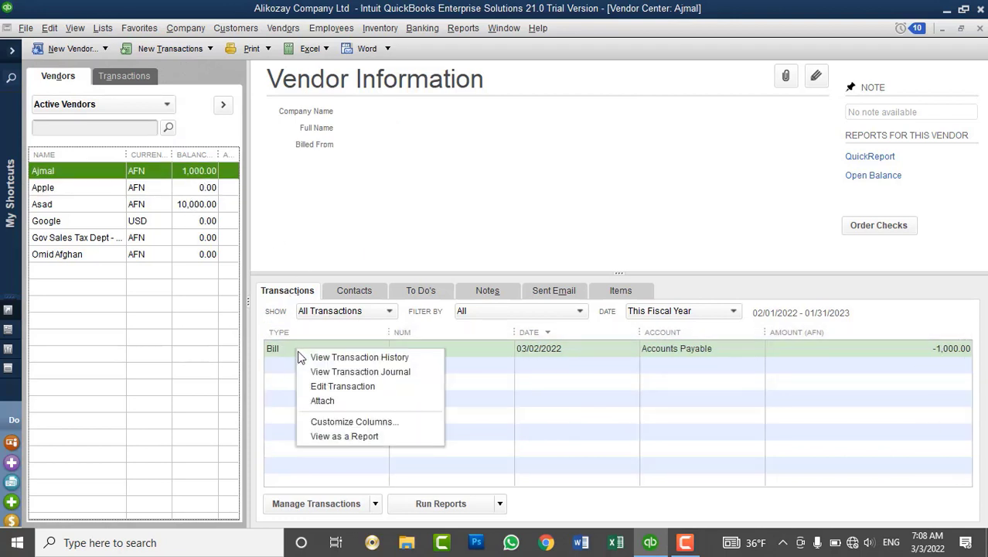
{"action": "left_click", "coordinate": [324, 387]}
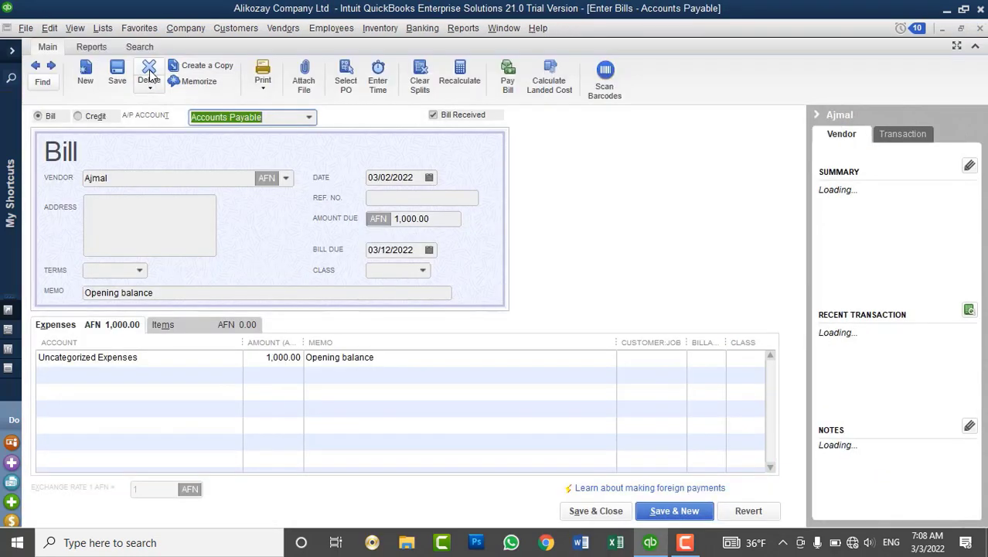
{"action": "left_click", "coordinate": [149, 72]}
{"action": "left_click", "coordinate": [454, 184]}
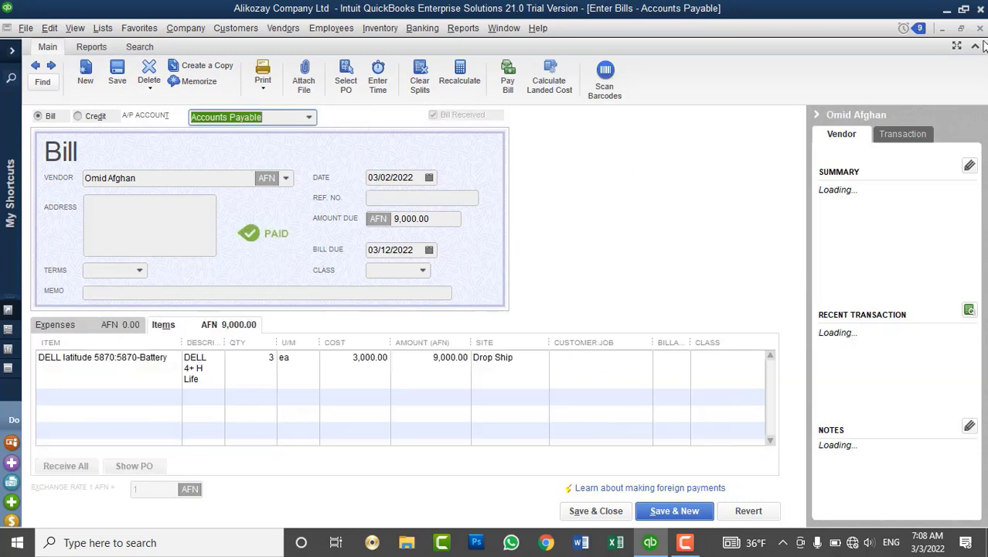
{"action": "left_click", "coordinate": [980, 29]}
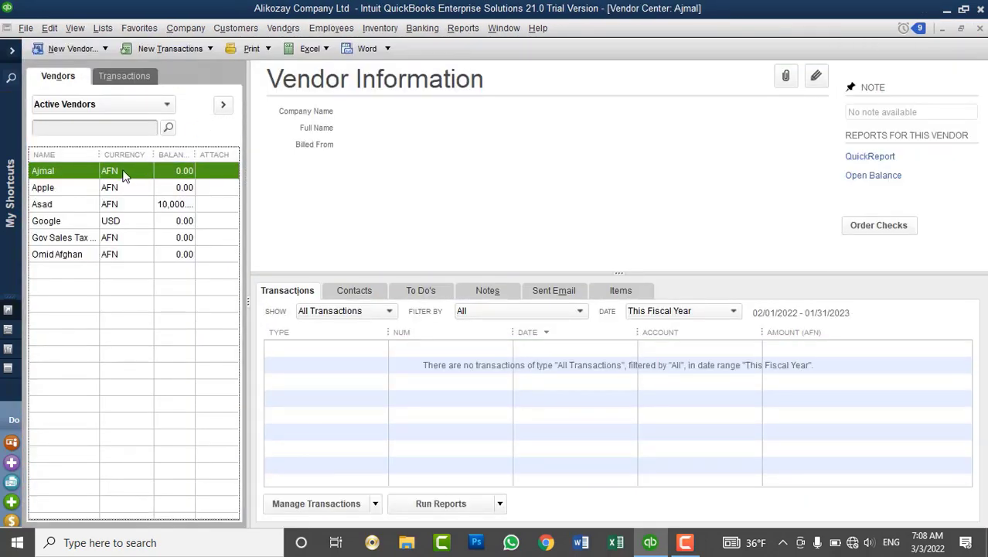
Delete the zero-balance vendor from the vendor list.
{"action": "right_click", "coordinate": [123, 174]}
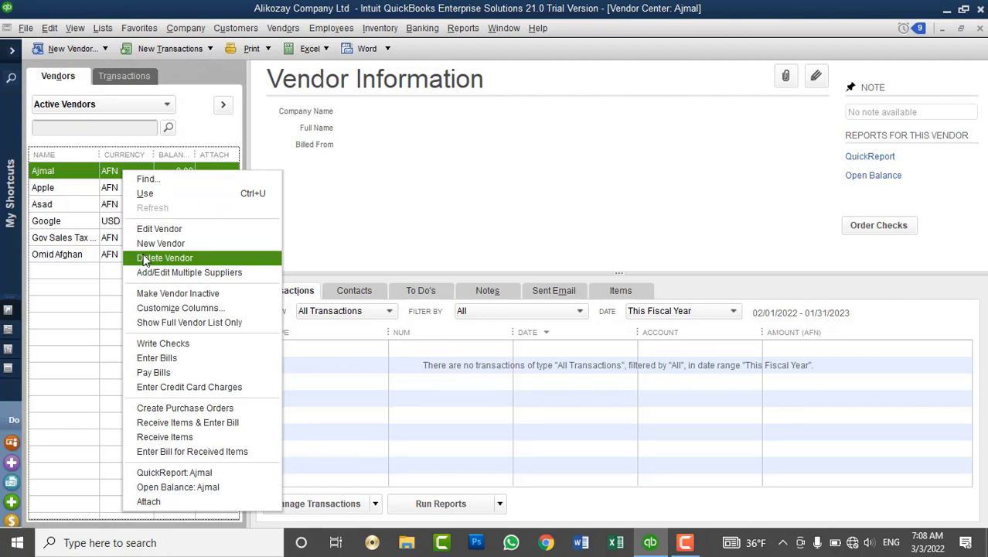
{"action": "left_click", "coordinate": [143, 258]}
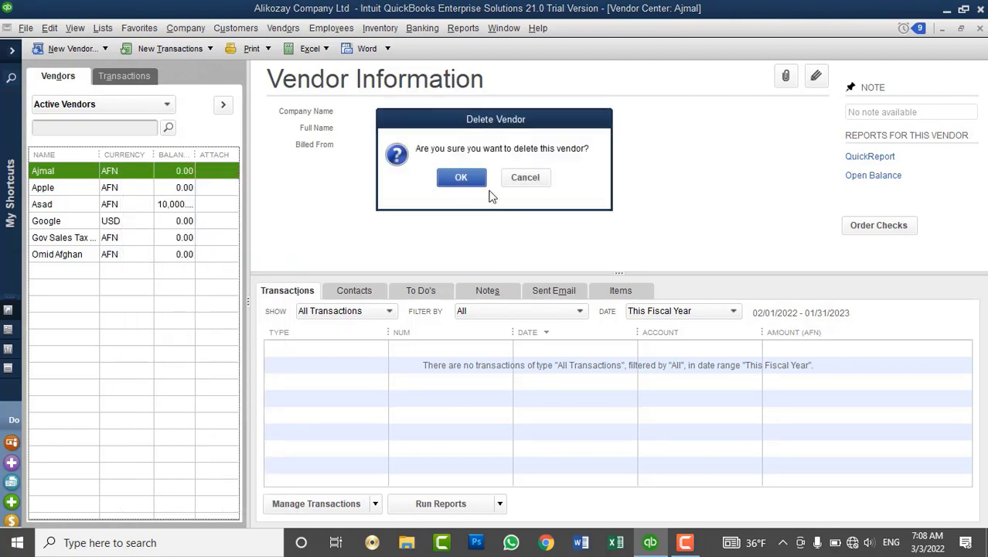
{"action": "left_click", "coordinate": [473, 182]}
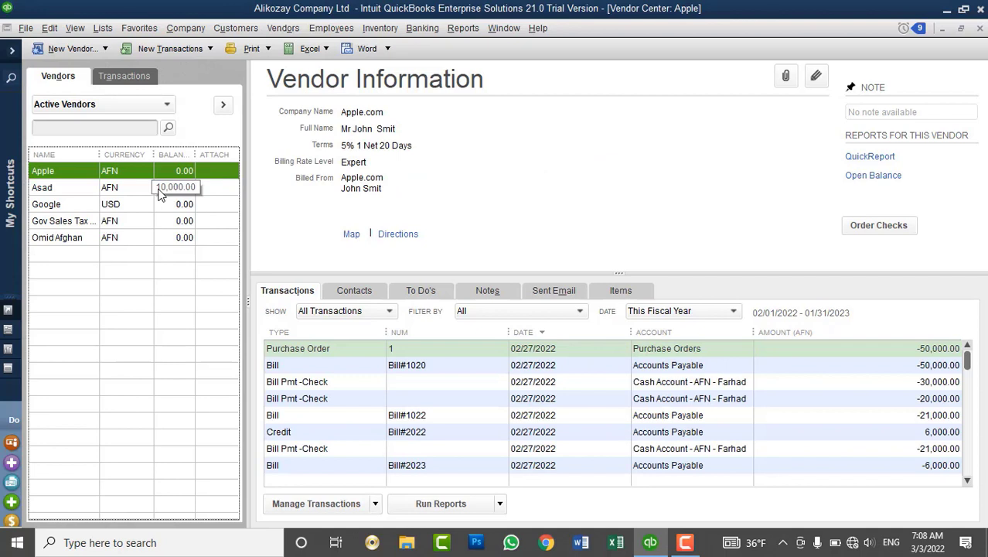
Review the remaining vendors' details, including Google, the sales tax vendor and Apple.
{"action": "left_click", "coordinate": [130, 193]}
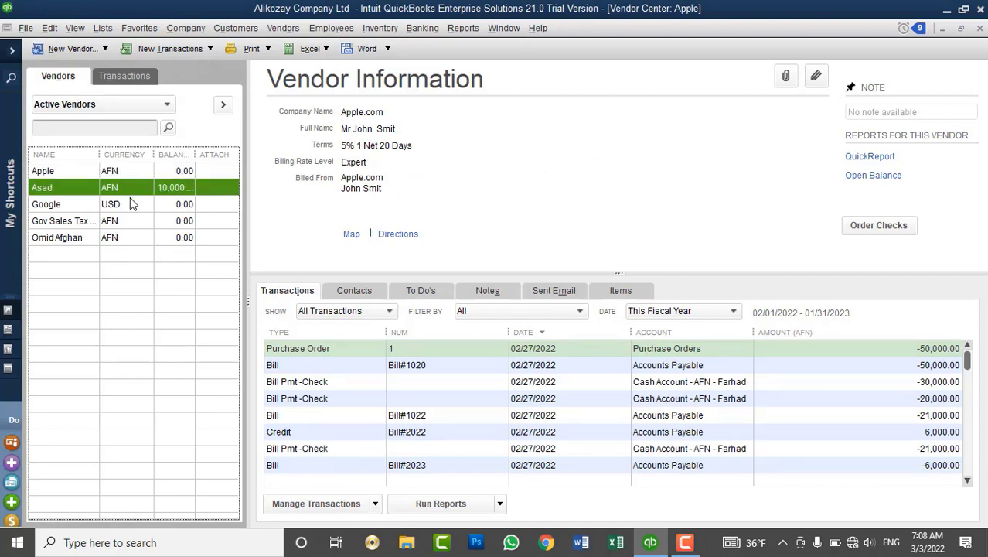
{"action": "left_click", "coordinate": [128, 208]}
{"action": "left_click", "coordinate": [116, 224]}
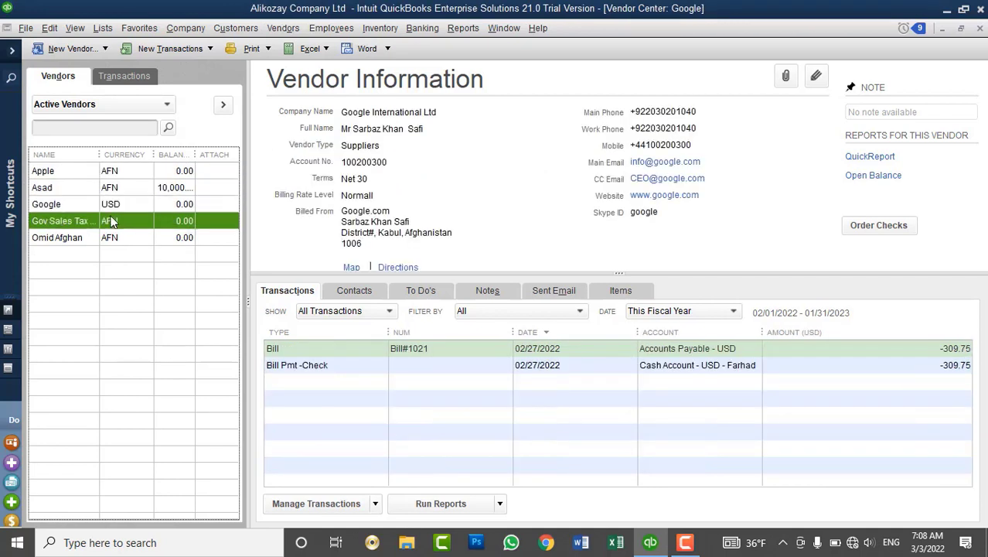
{"action": "left_click", "coordinate": [115, 238]}
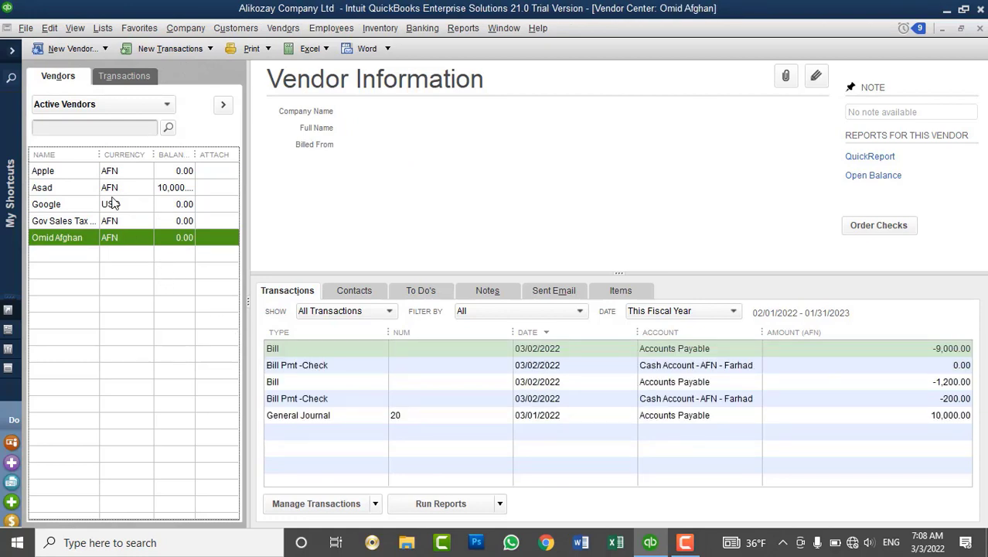
{"action": "left_click", "coordinate": [122, 172]}
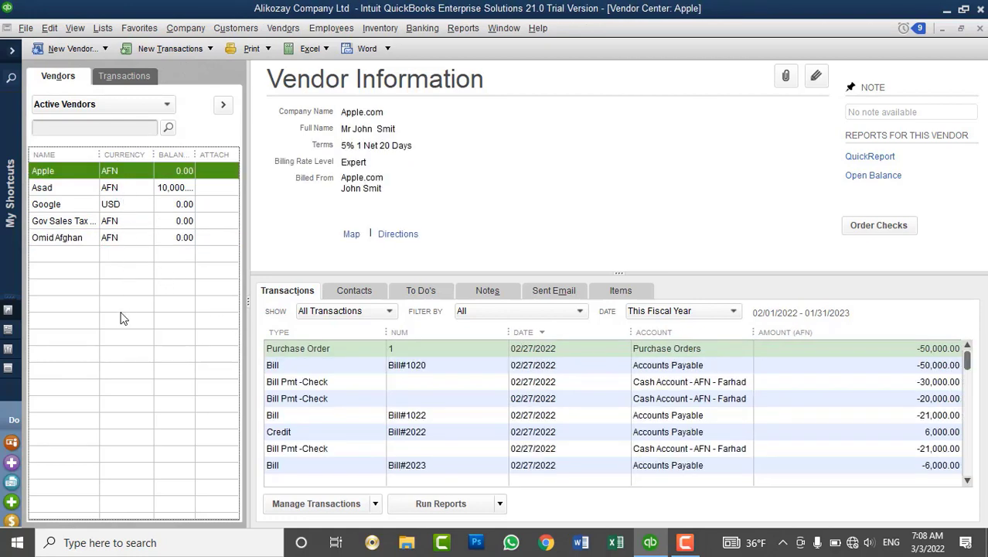
{"action": "left_click", "coordinate": [89, 49]}
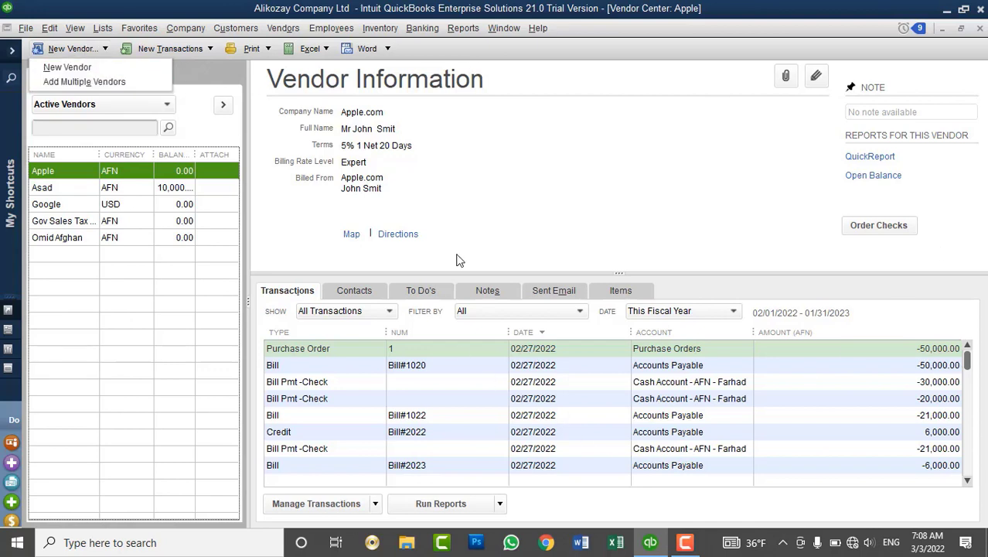
Create the new AFN vendor with a 1,000.00 opening balance dated 03/03/2022.
{"action": "left_click", "coordinate": [78, 68]}
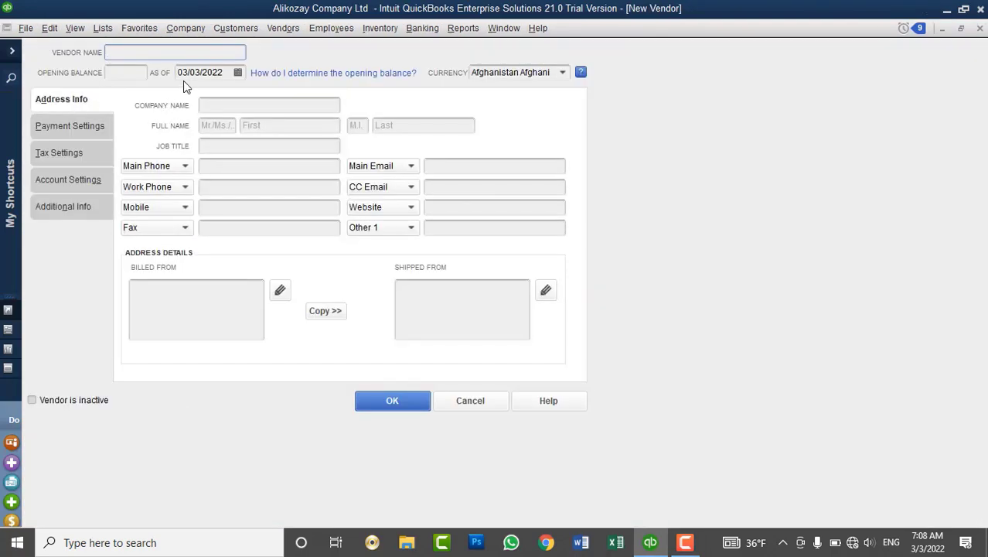
{"action": "left_click", "coordinate": [142, 75]}
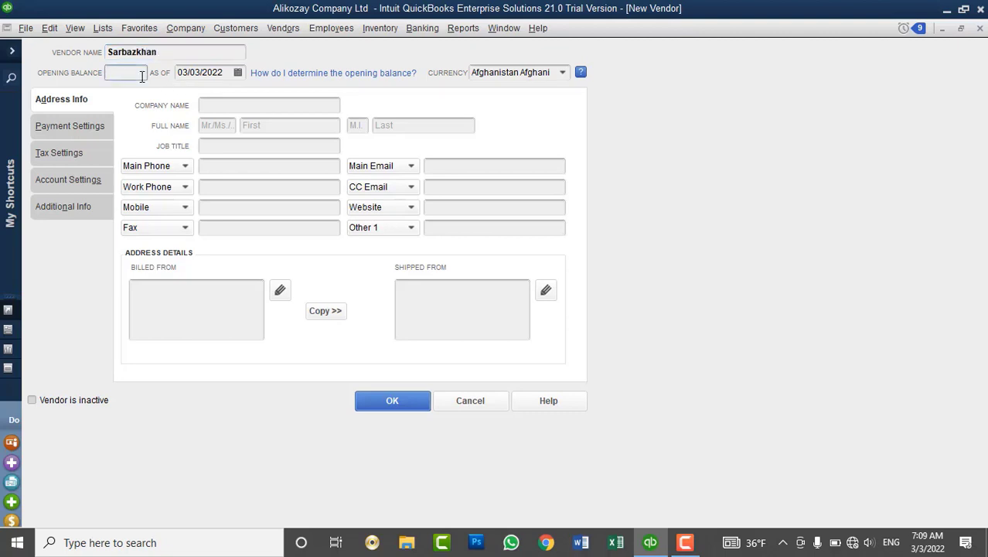
{"action": "type", "text": "1000"}
{"action": "key", "text": "Left"}
{"action": "key", "text": "Left"}
{"action": "key", "text": "Left"}
{"action": "type", "text": "-"}
{"action": "key", "text": "BackSpace"}
{"action": "left_click", "coordinate": [389, 408]}
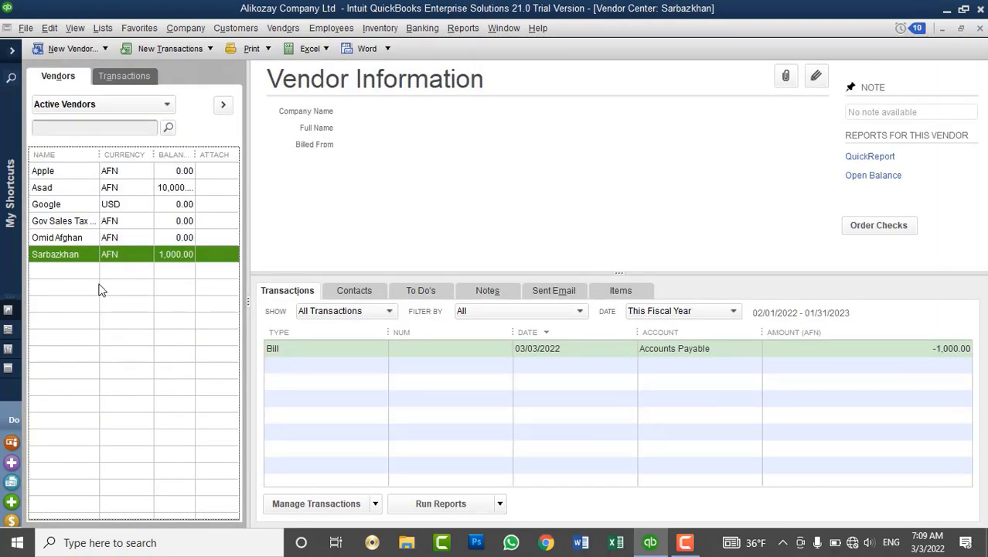
{"action": "left_click", "coordinate": [302, 350]}
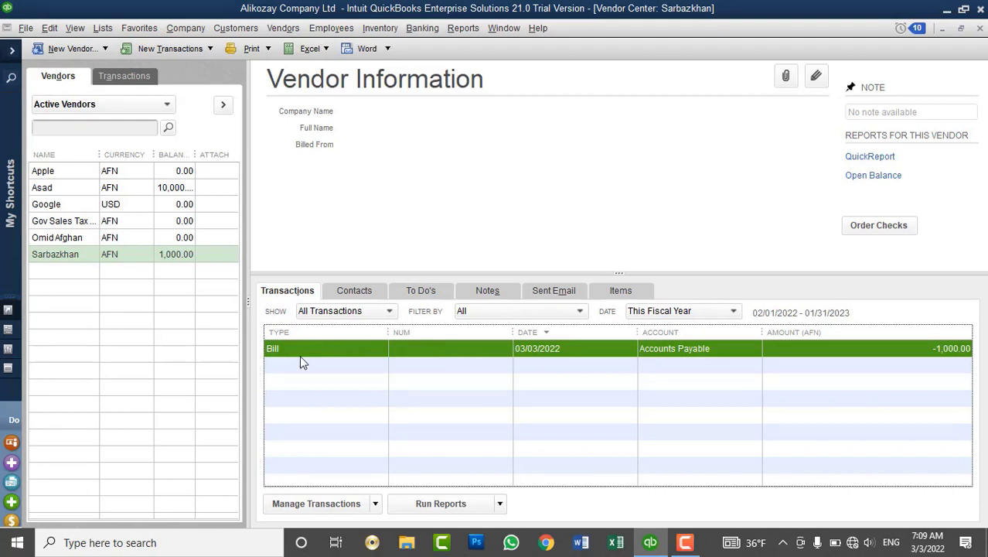
{"action": "right_click", "coordinate": [316, 356]}
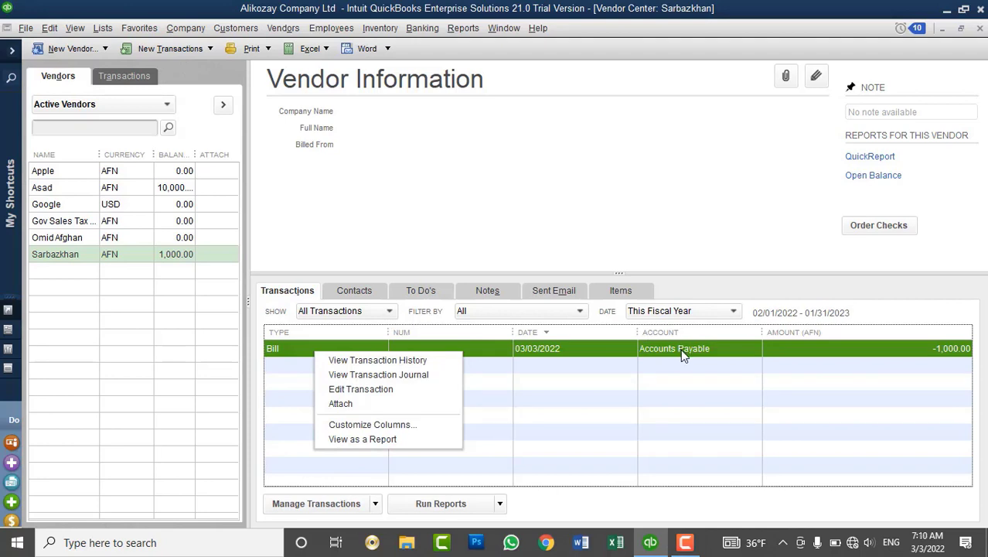
{"action": "left_click", "coordinate": [388, 396]}
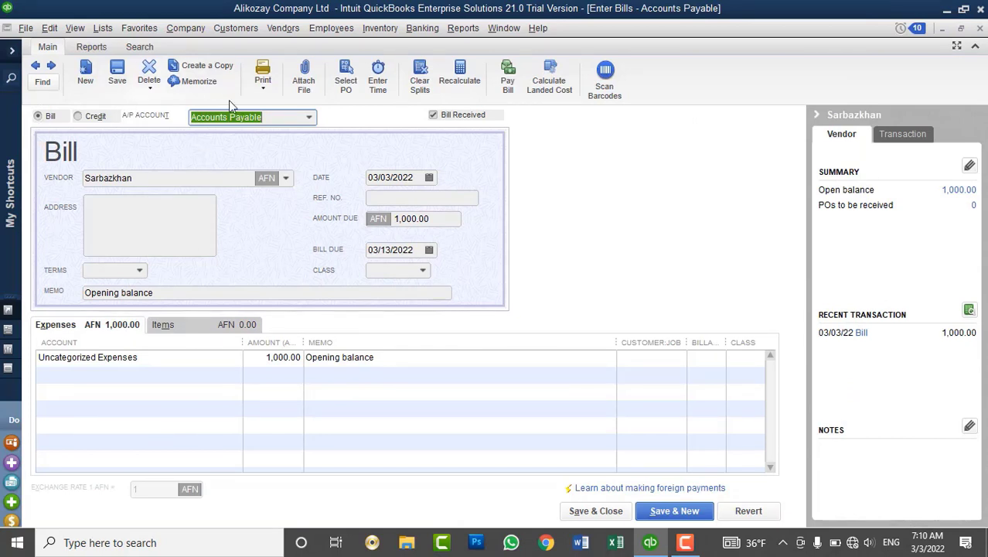
{"action": "left_click", "coordinate": [281, 117]}
{"action": "left_click", "coordinate": [981, 29]}
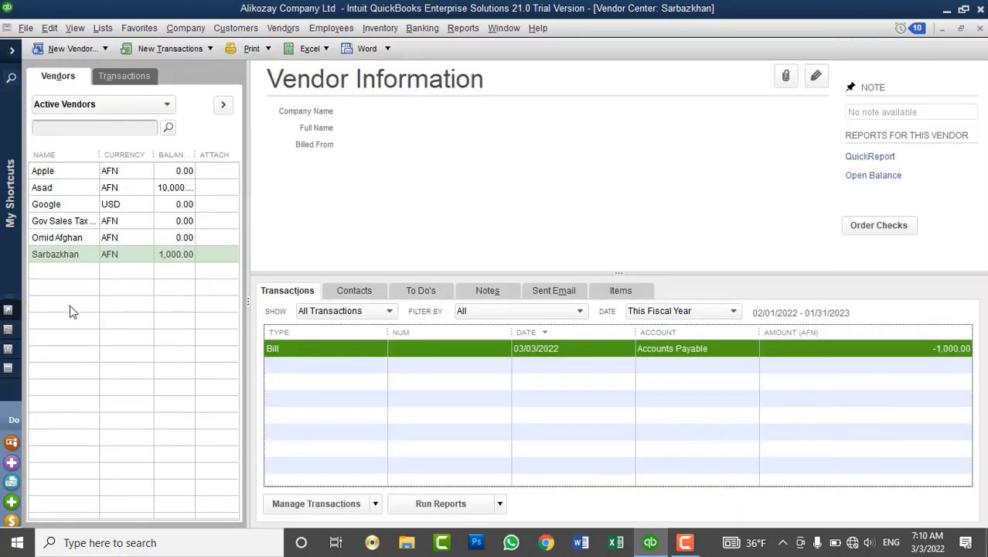
{"action": "right_click", "coordinate": [94, 287]}
{"action": "left_click", "coordinate": [48, 48]}
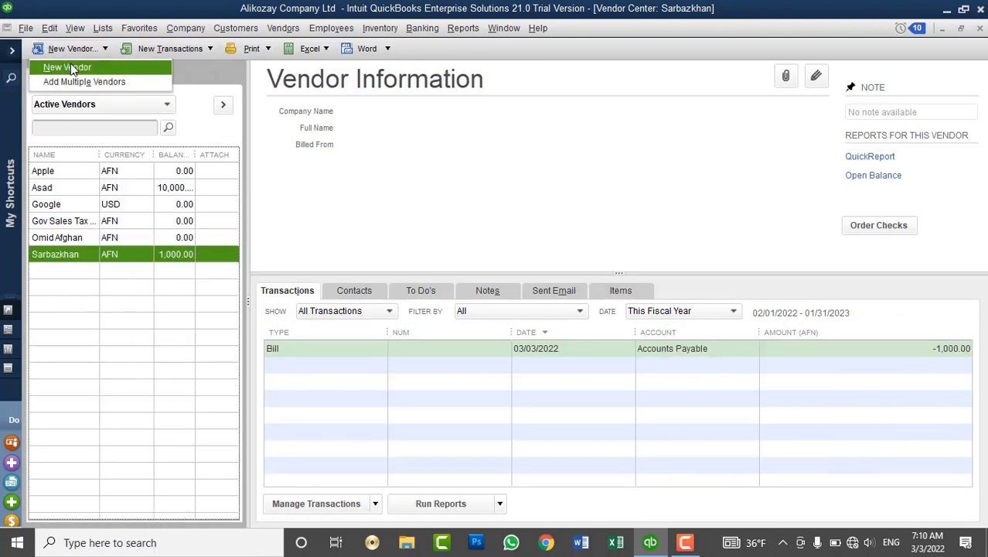
{"action": "left_click", "coordinate": [70, 63]}
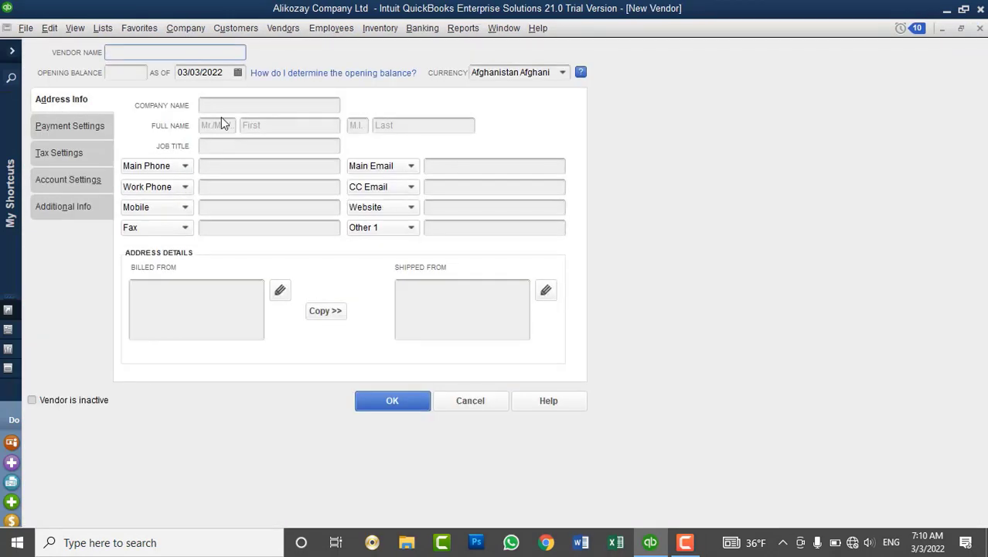
{"action": "left_click", "coordinate": [132, 72]}
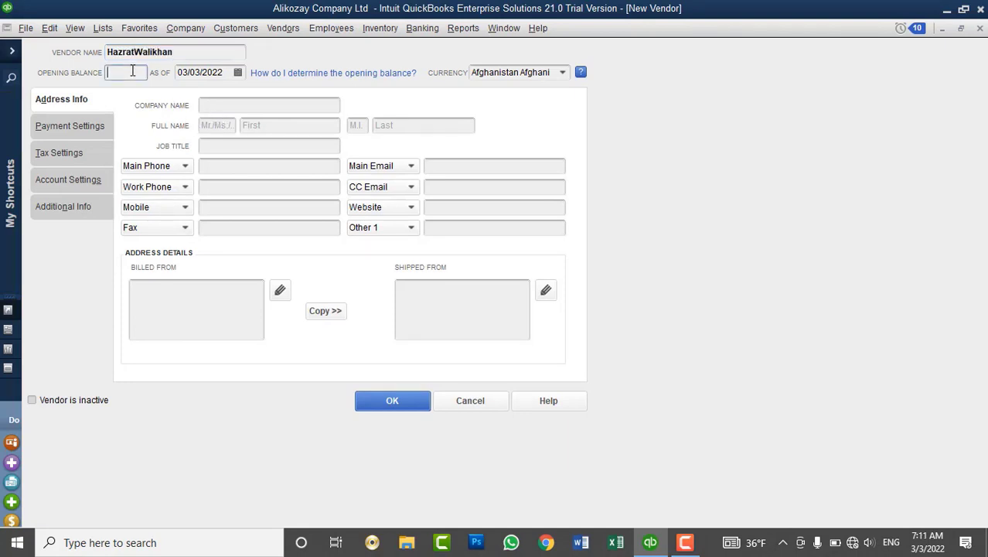
{"action": "type", "text": "-1000"}
{"action": "key", "text": "Tab"}
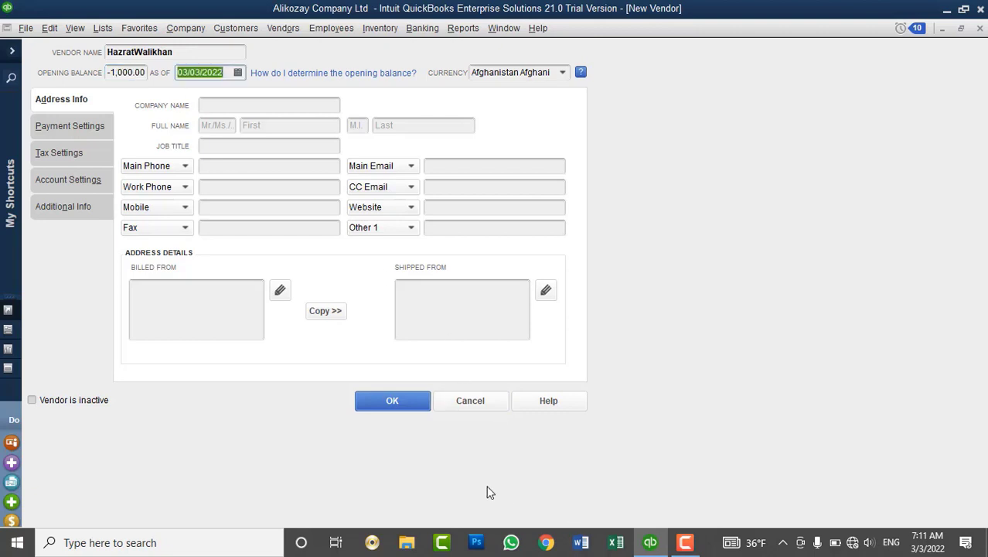
{"action": "left_click", "coordinate": [404, 400]}
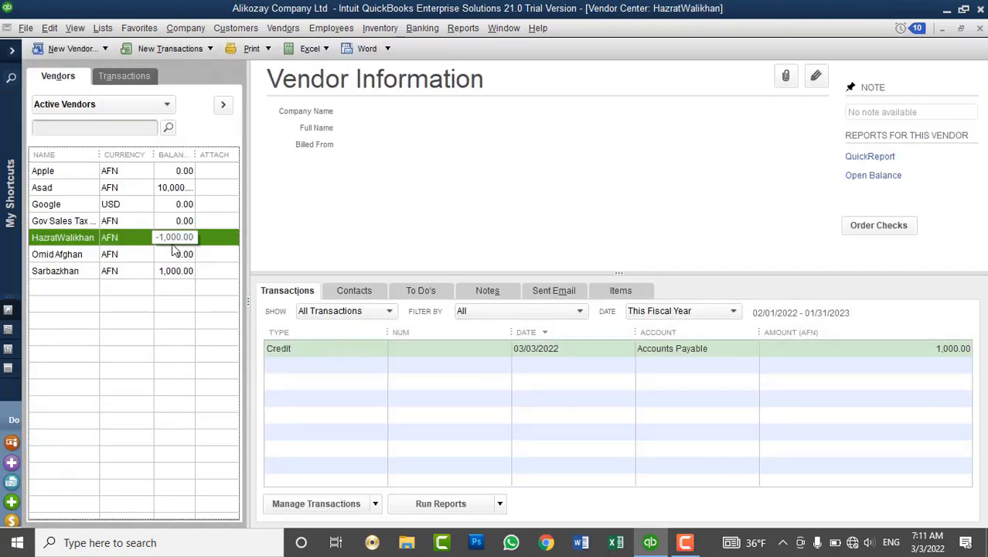
{"action": "left_click", "coordinate": [319, 352]}
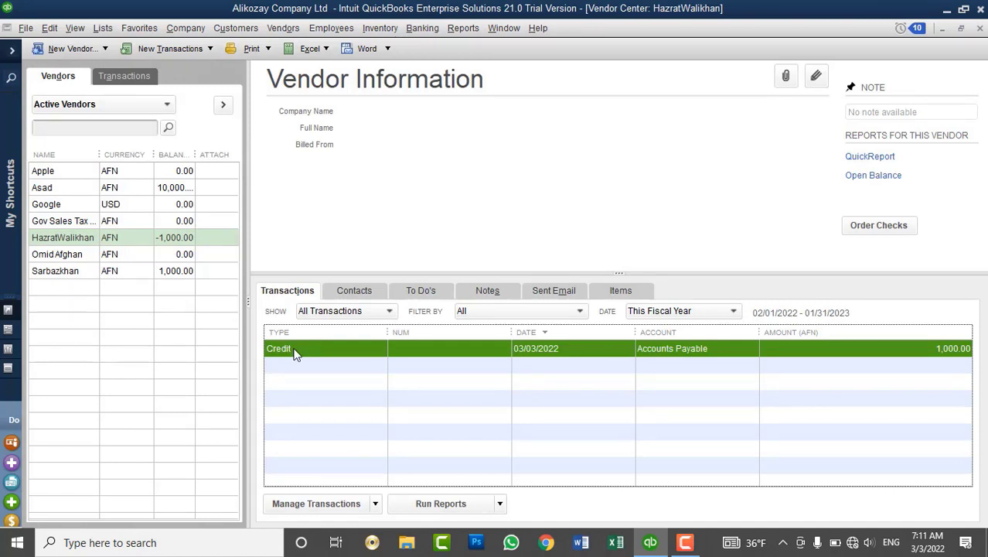
{"action": "right_click", "coordinate": [295, 353]}
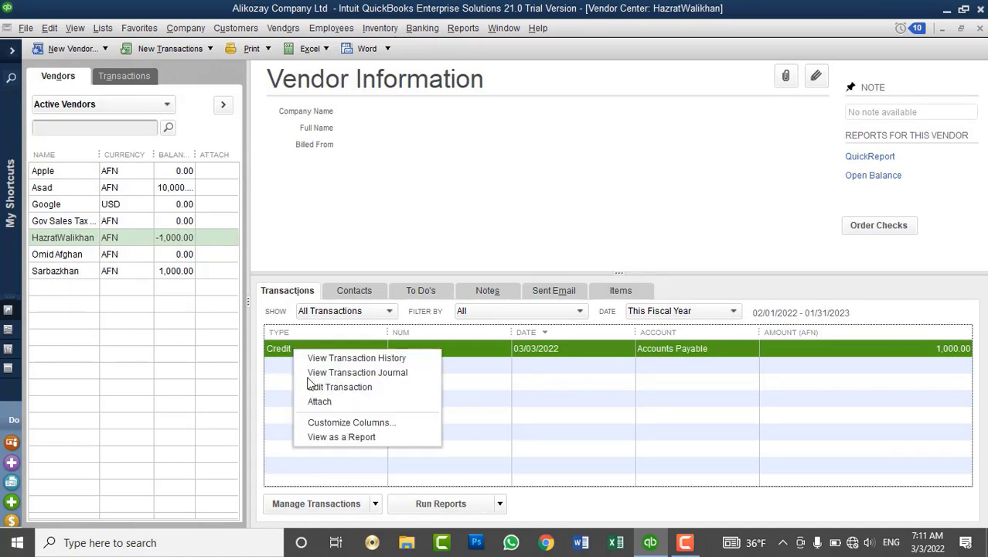
{"action": "left_click", "coordinate": [311, 386]}
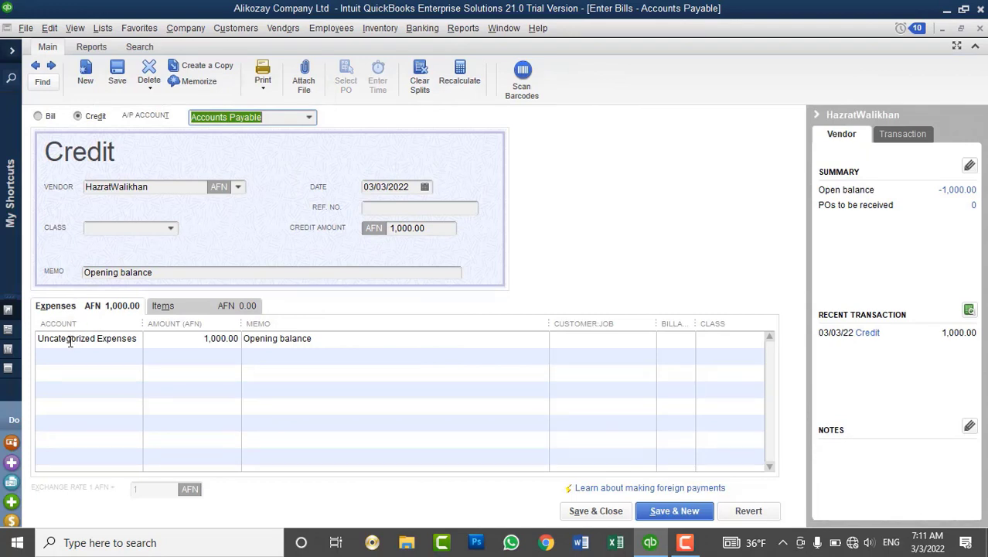
{"action": "left_click", "coordinate": [982, 29]}
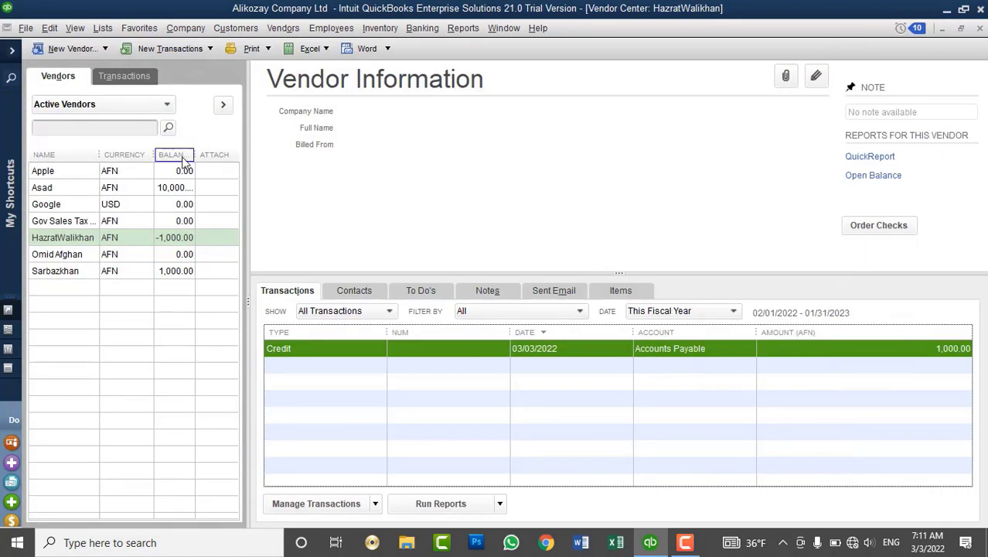
Delete the first new vendor's 1,000.00 opening-balance bill.
{"action": "left_click_drag", "start_coordinate": [194, 155], "coordinate": [210, 158]}
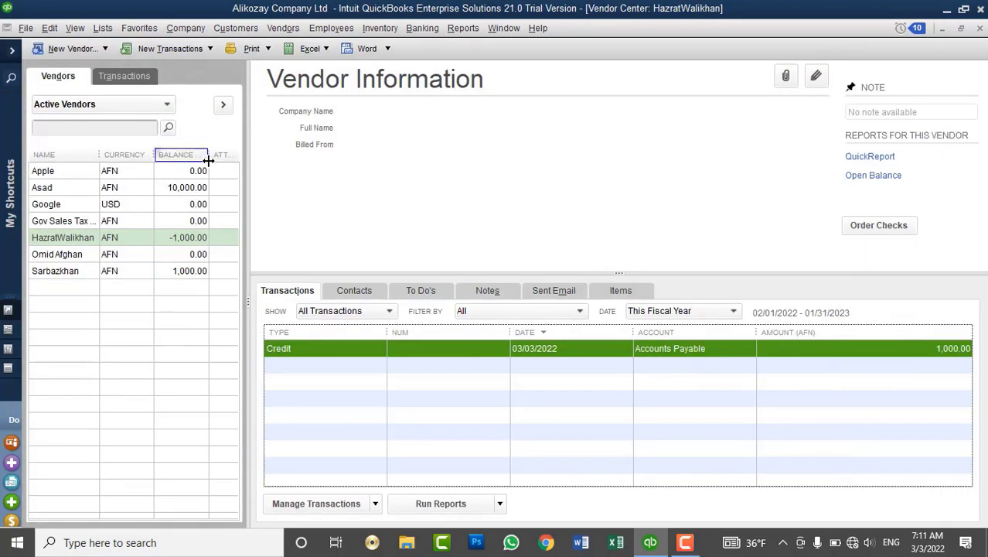
{"action": "left_click", "coordinate": [173, 273]}
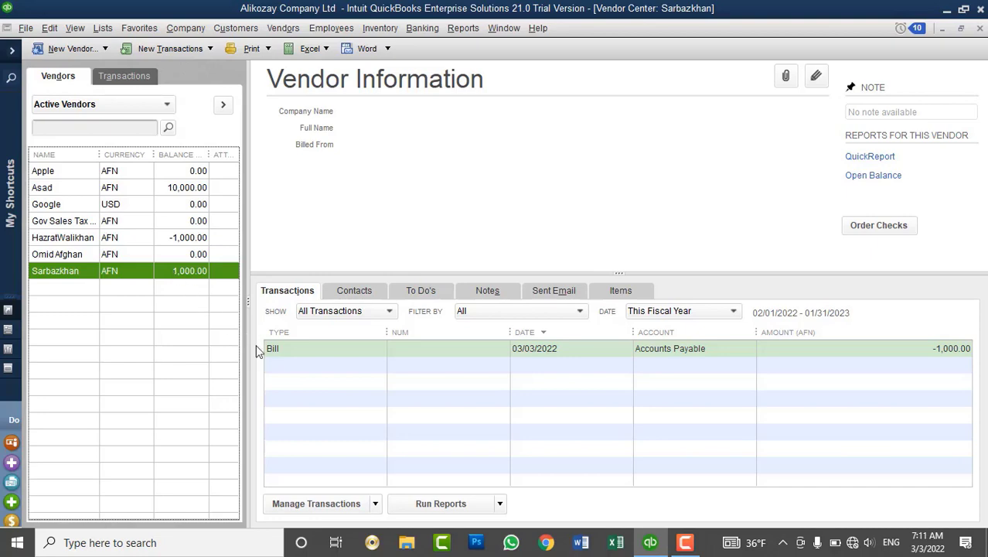
{"action": "right_click", "coordinate": [279, 350]}
{"action": "left_click", "coordinate": [306, 393]}
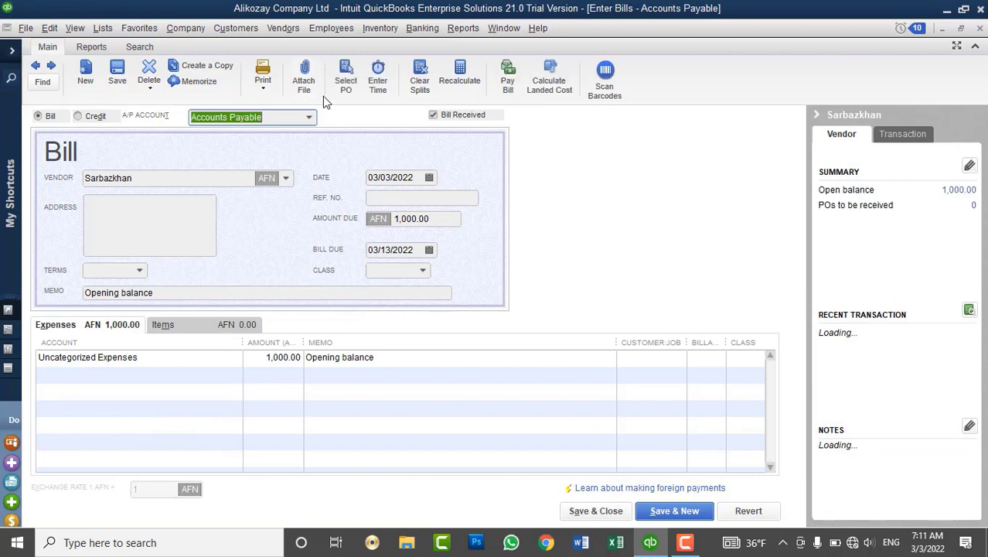
{"action": "left_click", "coordinate": [149, 71]}
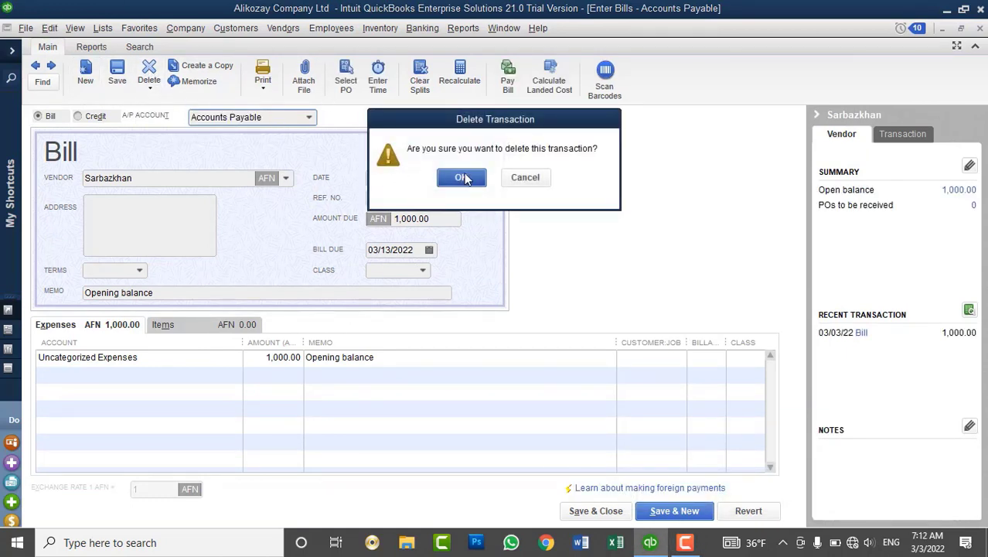
{"action": "key", "text": "Return"}
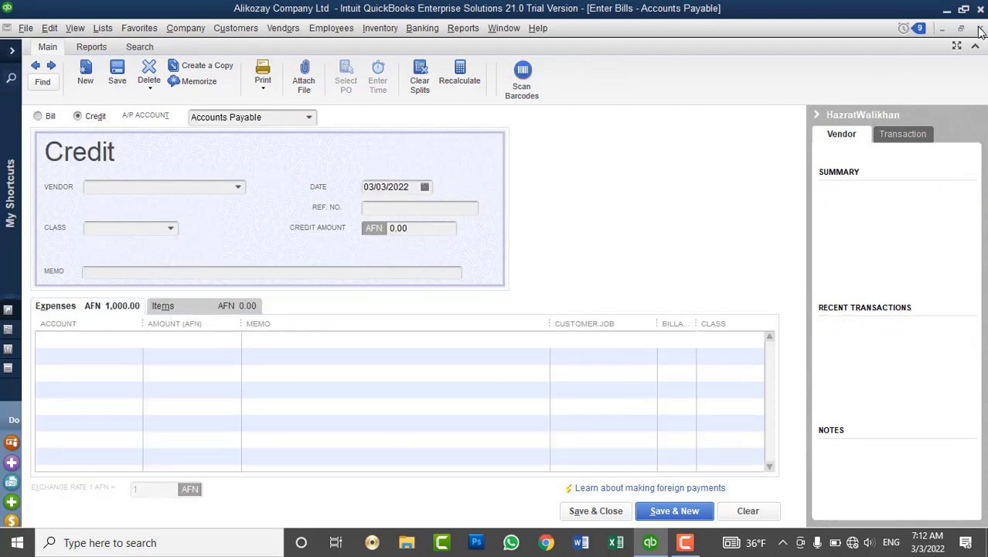
{"action": "left_click", "coordinate": [979, 29]}
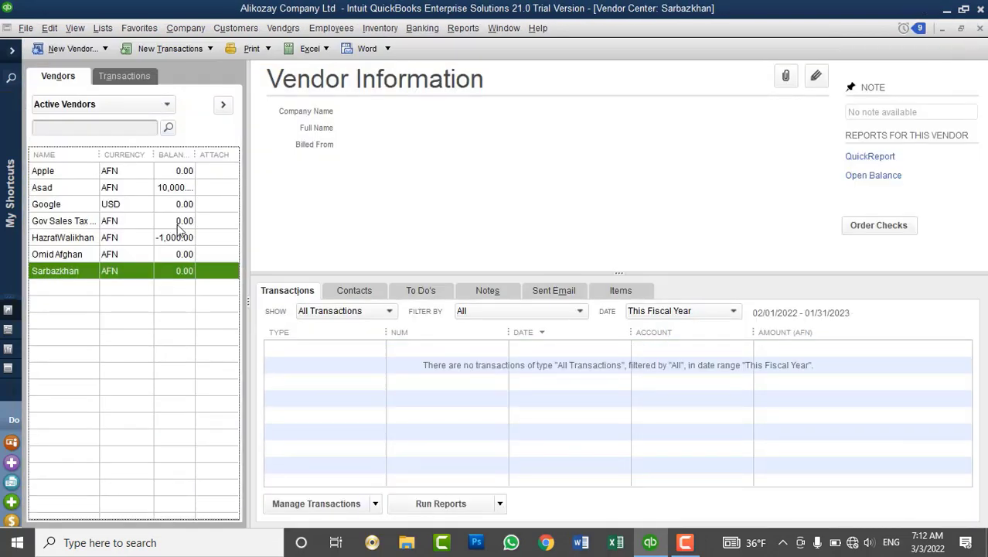
Delete the other vendor's 1,000.00 opening-balance credit, bringing it to 0.00.
{"action": "left_click", "coordinate": [74, 239]}
{"action": "left_click", "coordinate": [313, 348]}
{"action": "right_click", "coordinate": [312, 349]}
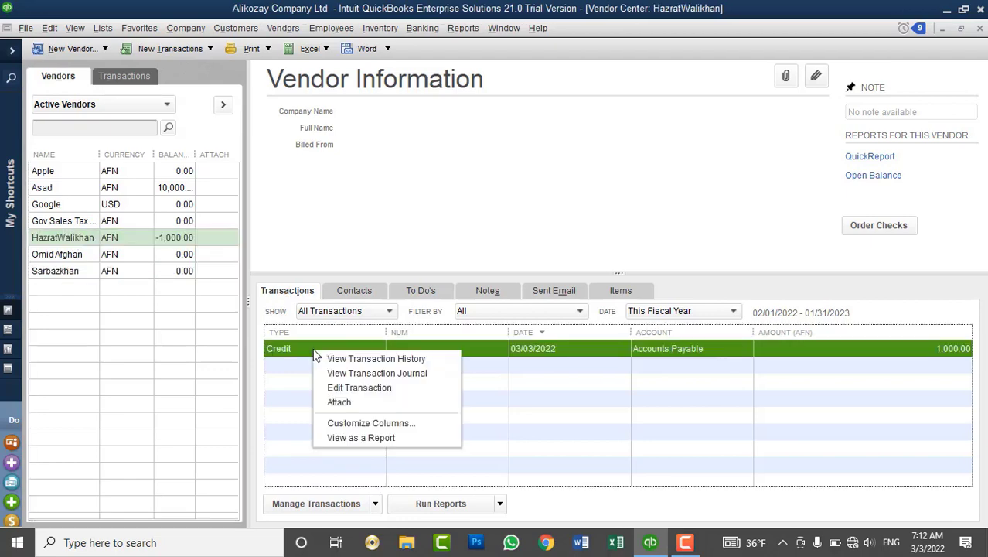
{"action": "left_click", "coordinate": [334, 386]}
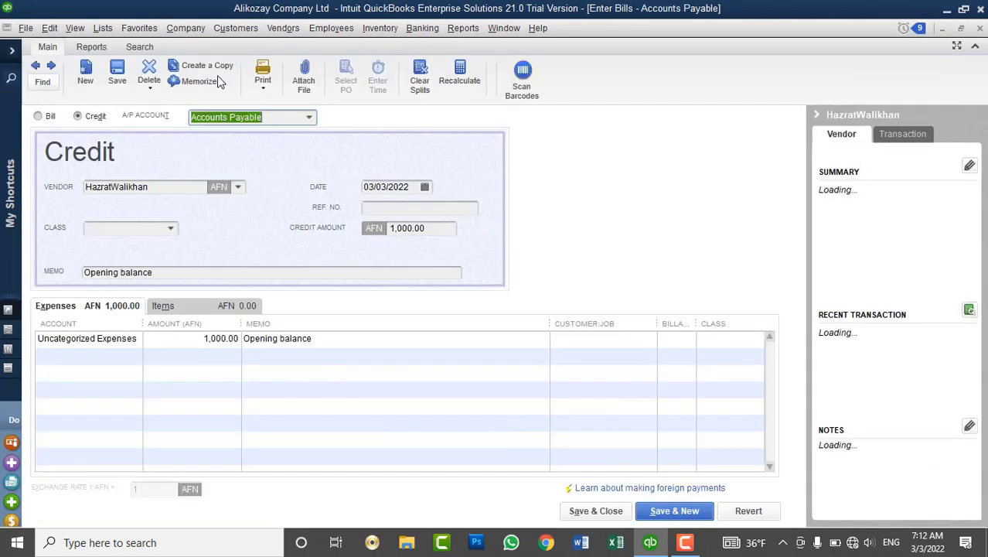
{"action": "left_click", "coordinate": [149, 71]}
{"action": "left_click", "coordinate": [473, 177]}
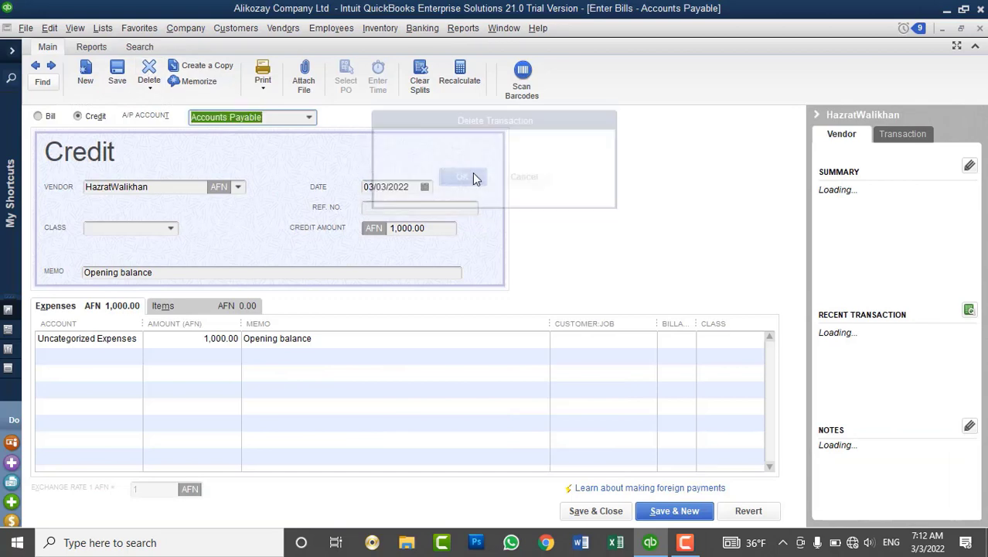
{"action": "left_click", "coordinate": [980, 28]}
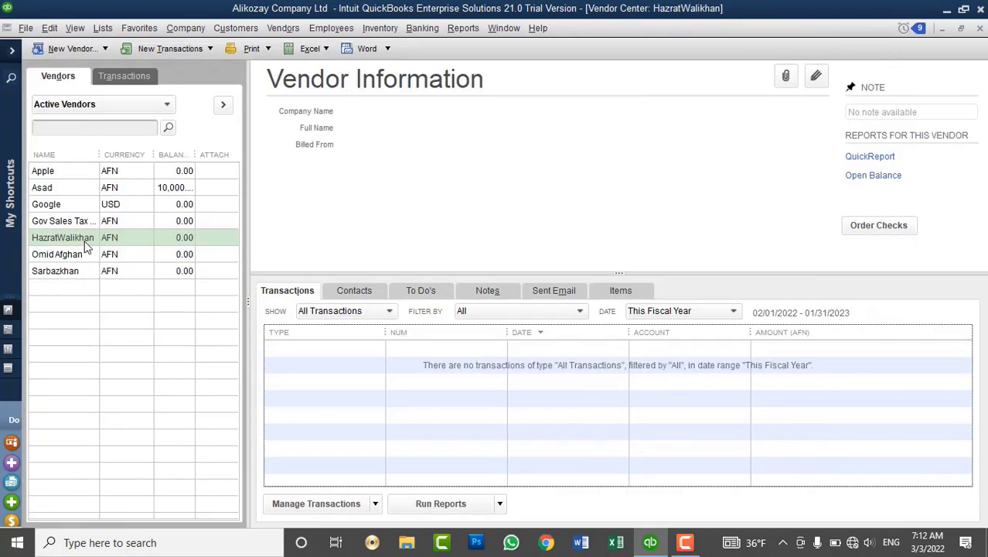
Open the vendor whose credit was deleted in Edit Vendor, showing a 0.00 balance.
{"action": "left_click", "coordinate": [77, 272]}
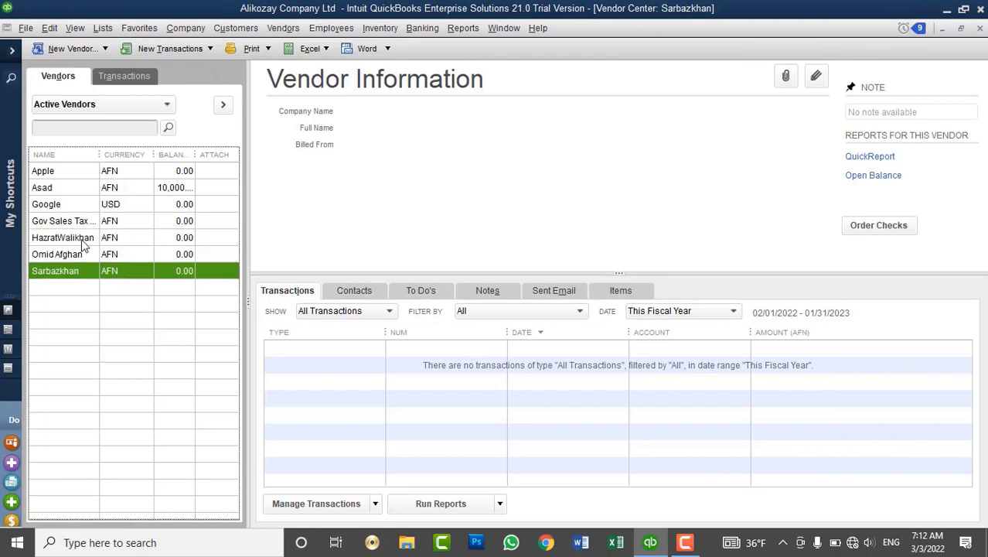
{"action": "left_click", "coordinate": [83, 242]}
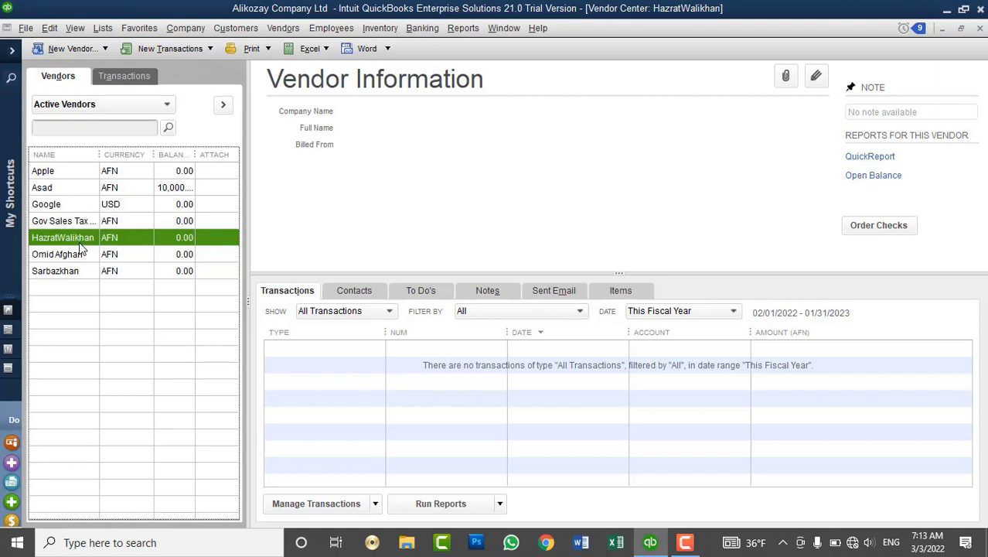
{"action": "right_click", "coordinate": [79, 244]}
{"action": "left_click", "coordinate": [99, 271]}
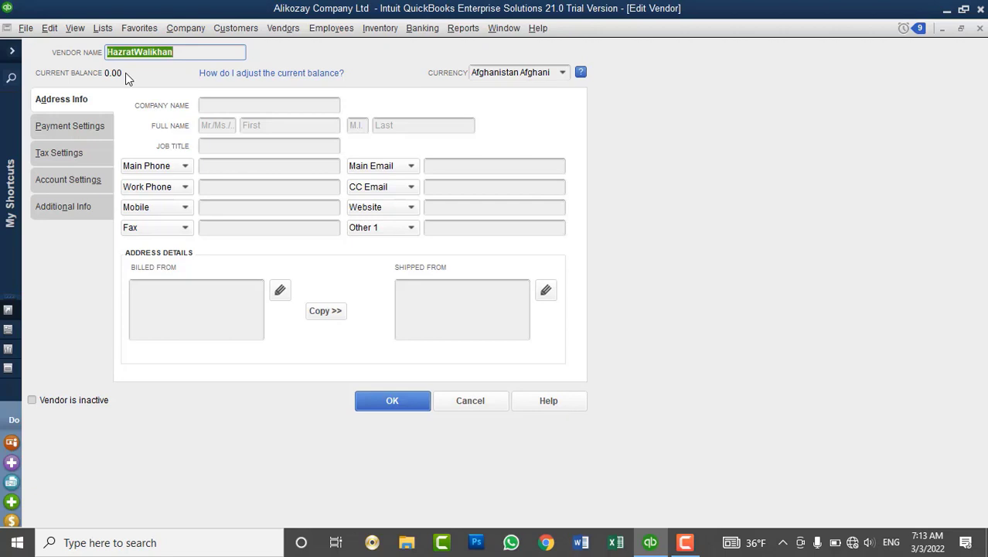
Cancel Edit Vendor, browse the Vendors, Company and Banking menus, and start Enter Bills.
{"action": "left_click", "coordinate": [470, 401]}
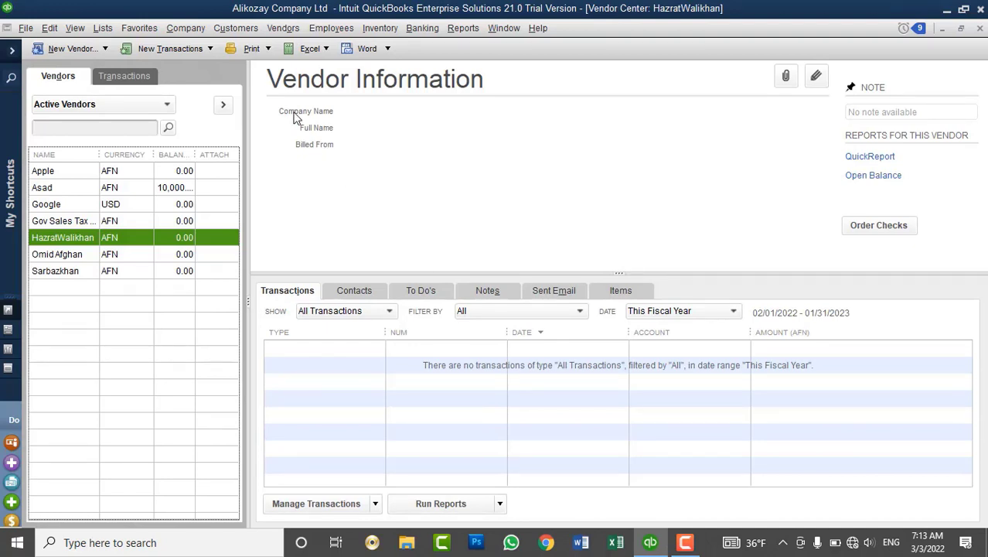
{"action": "left_click", "coordinate": [282, 29]}
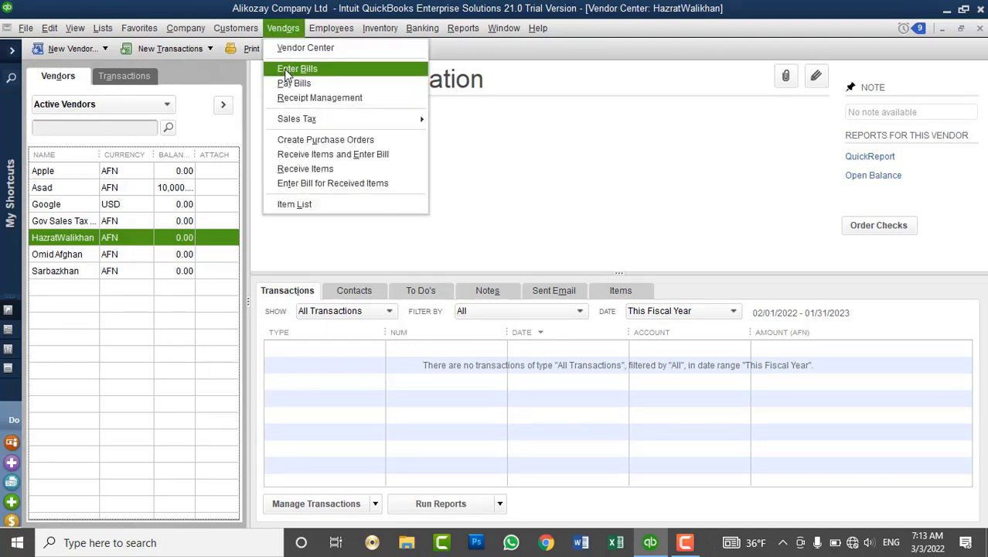
{"action": "left_click", "coordinate": [186, 28]}
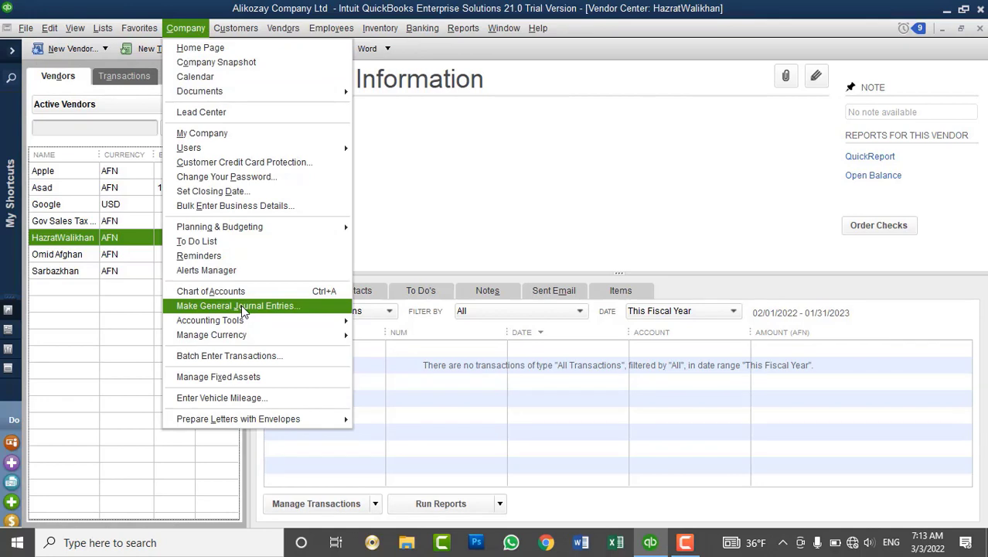
{"action": "left_click", "coordinate": [422, 28]}
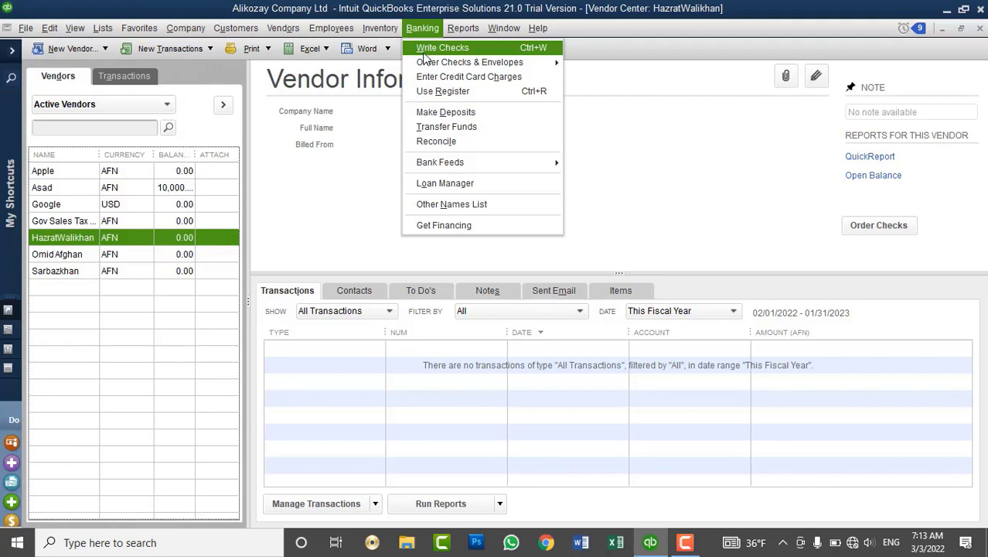
{"action": "mouse_move", "coordinate": [286, 33]}
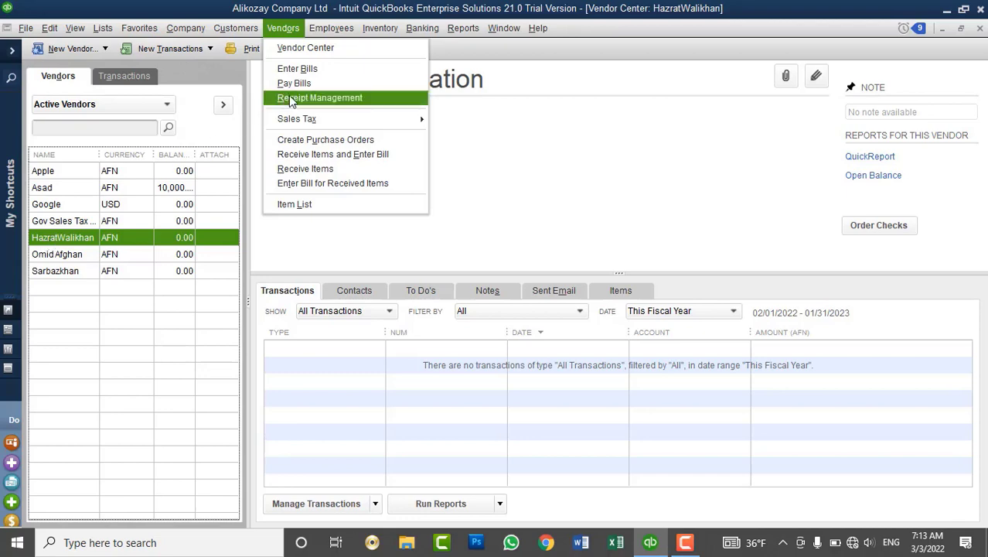
{"action": "left_click", "coordinate": [297, 69]}
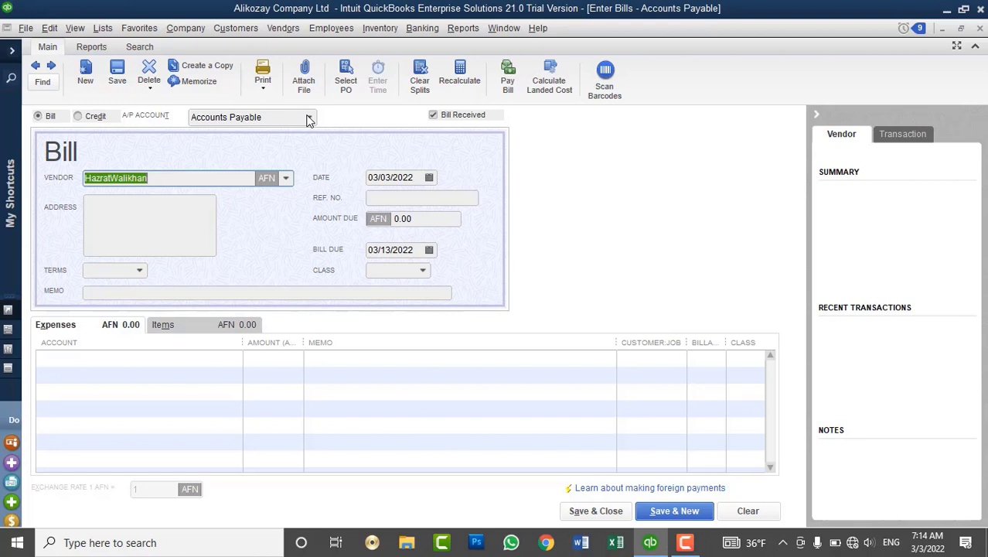
Keep Accounts Payable (AFN) as the bill's A/P account.
{"action": "left_click", "coordinate": [308, 119]}
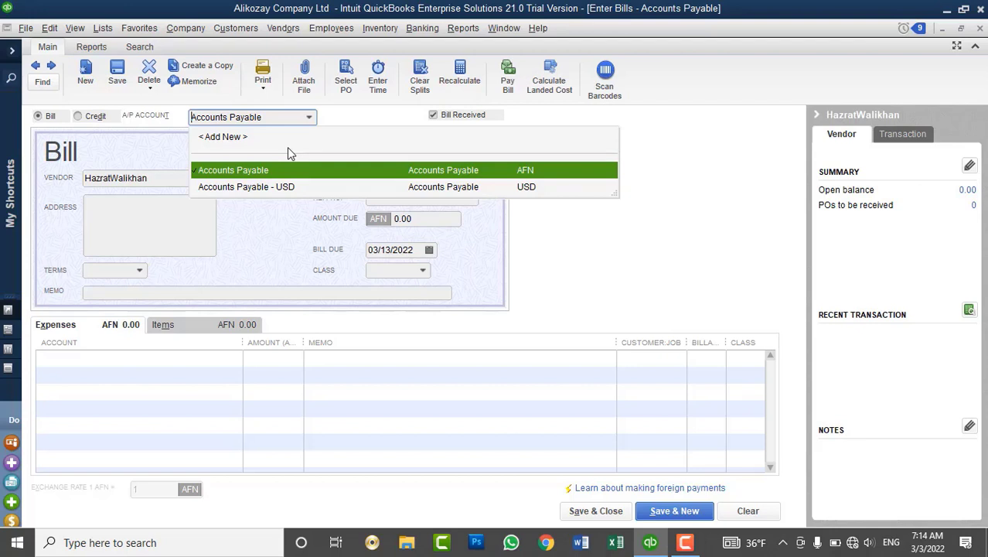
{"action": "left_click", "coordinate": [251, 170]}
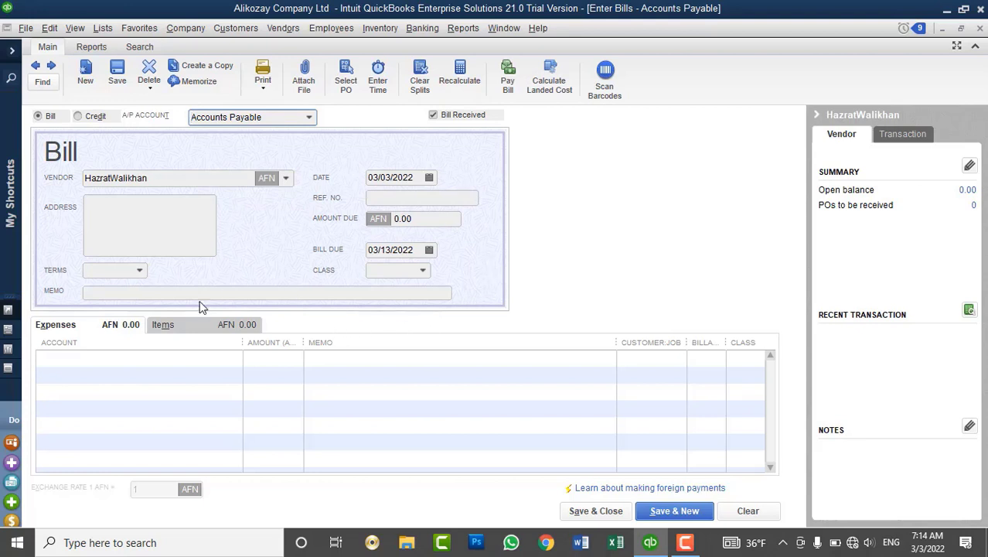
Add a 1,000.00 Uncategorized Expenses line with memo 'Opening Balance' and save the bill.
{"action": "left_click", "coordinate": [209, 357]}
{"action": "left_click", "coordinate": [234, 358]}
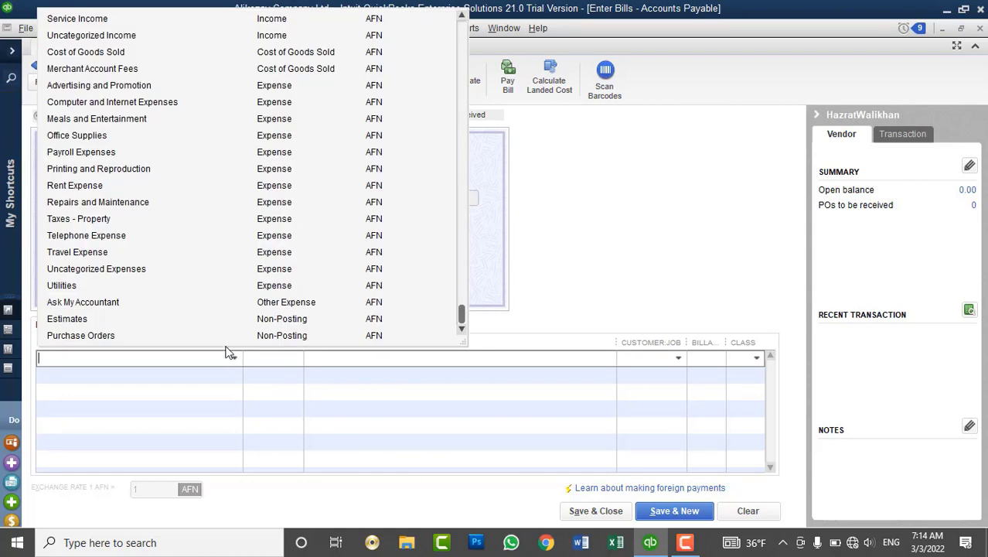
{"action": "left_click", "coordinate": [135, 270]}
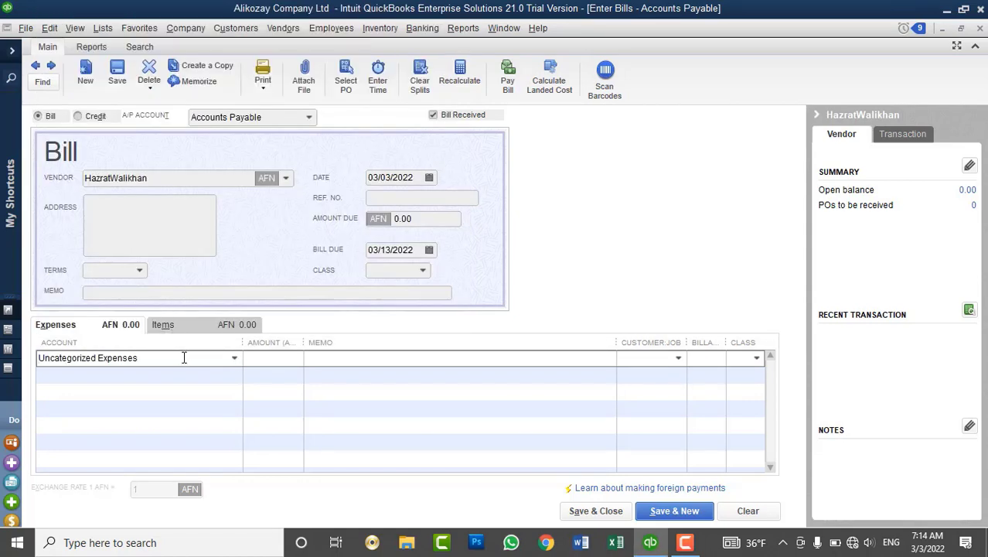
{"action": "left_click", "coordinate": [379, 197]}
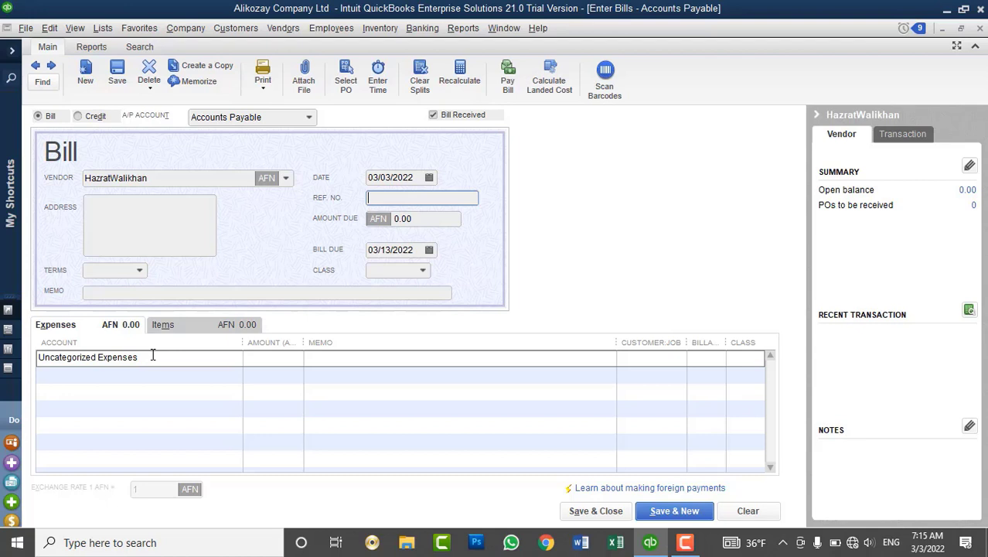
{"action": "left_click", "coordinate": [272, 359]}
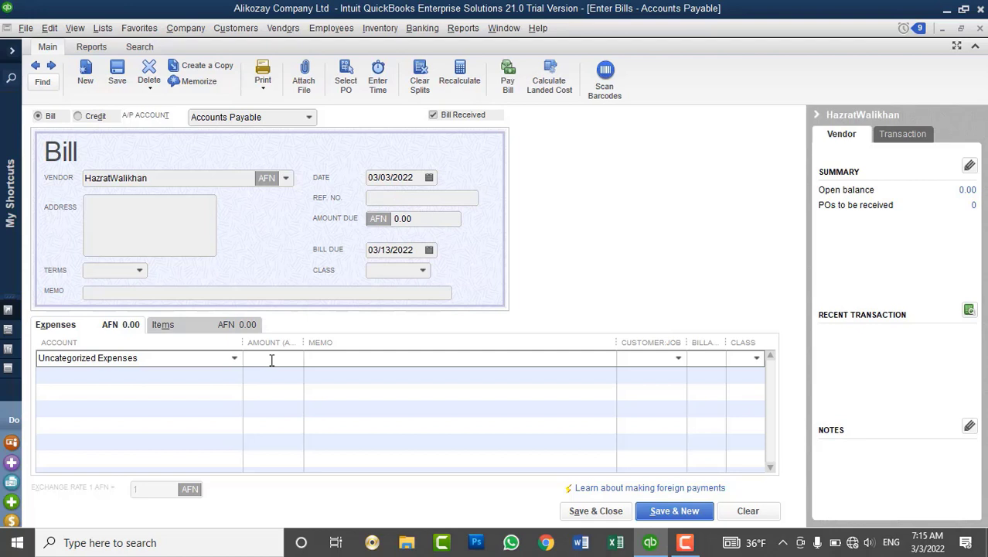
{"action": "type", "text": "1000"}
{"action": "key", "text": "Tab"}
{"action": "type", "text": "Ope"}
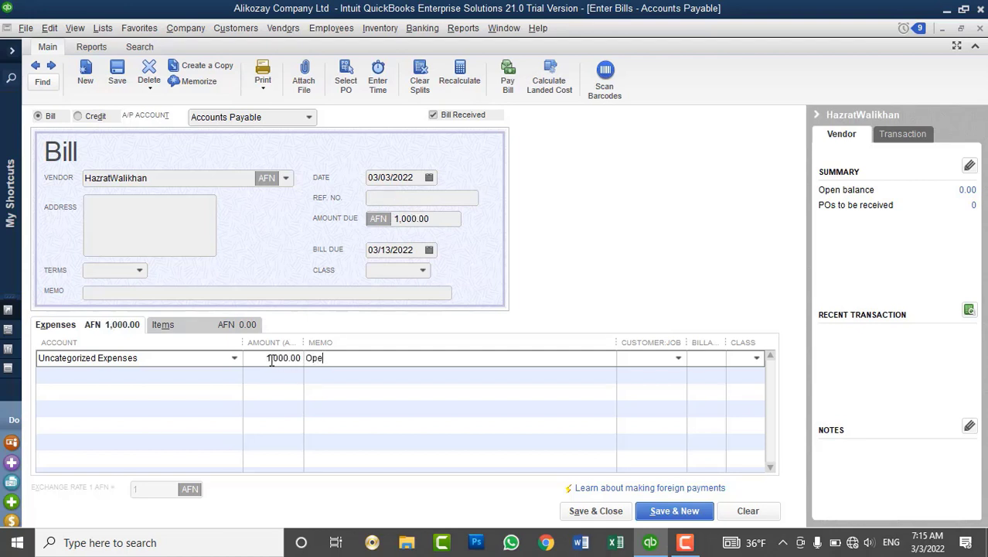
{"action": "type", "text": "ning Balance"}
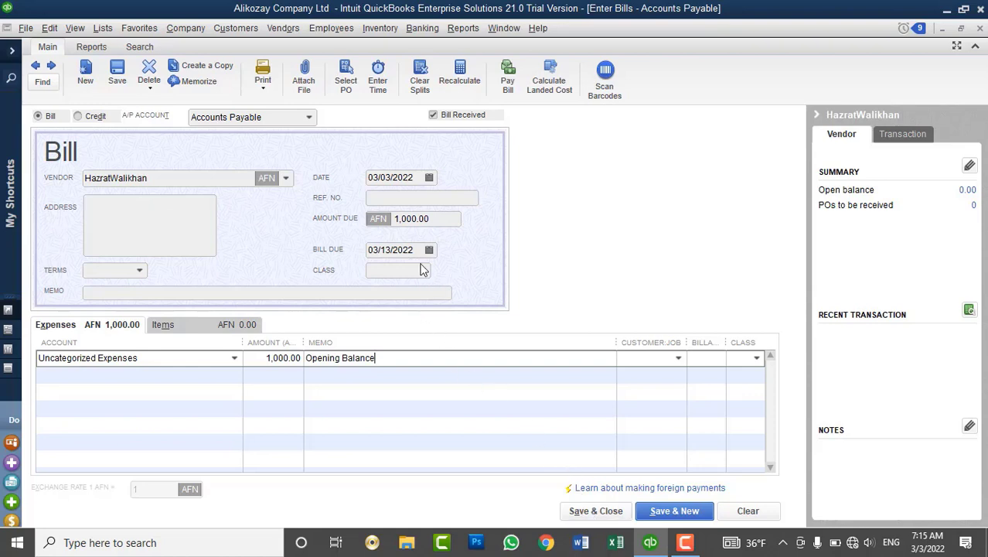
{"action": "left_click", "coordinate": [579, 515]}
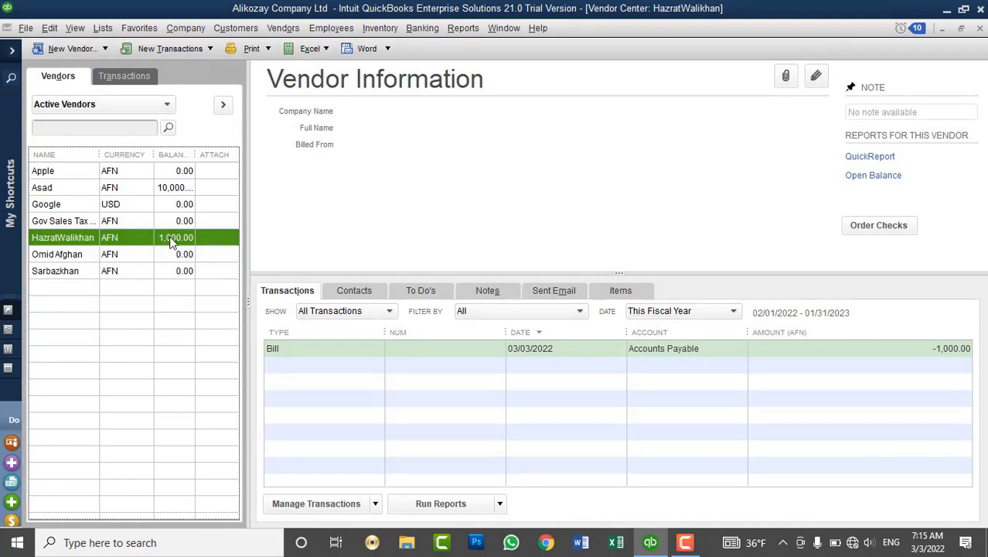
Inspect the new 1,000.00 bill and the vendor's record, then select the last vendor.
{"action": "left_click", "coordinate": [280, 349]}
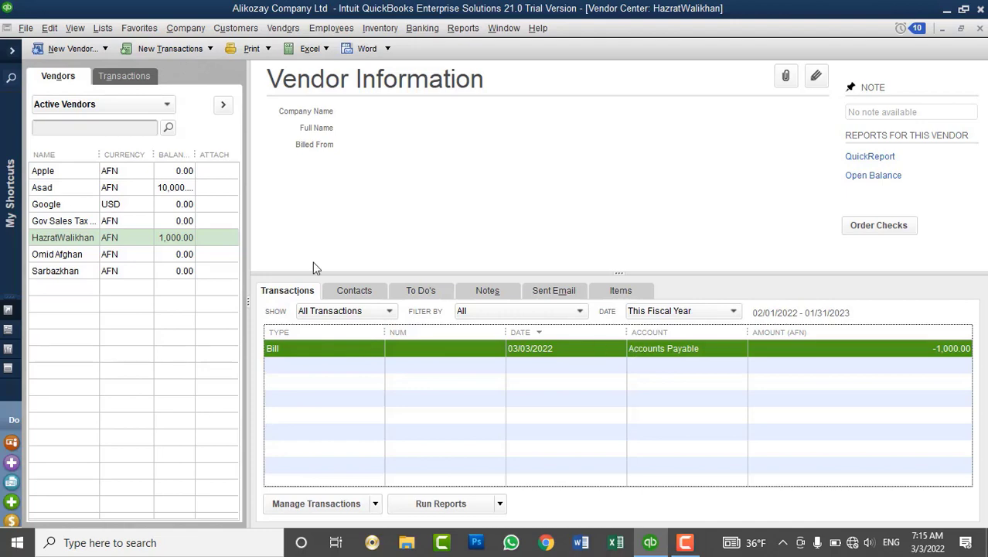
{"action": "right_click", "coordinate": [186, 240]}
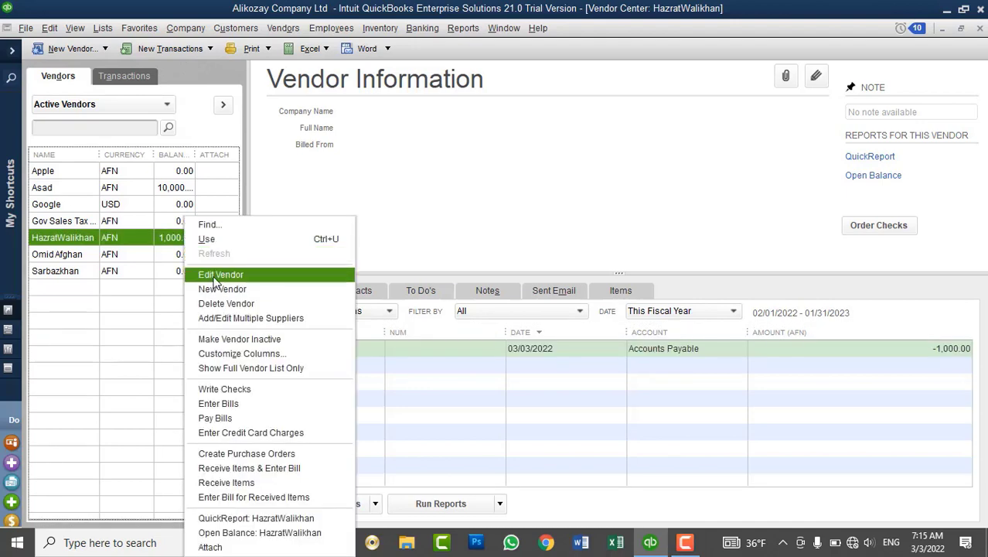
{"action": "left_click", "coordinate": [212, 276]}
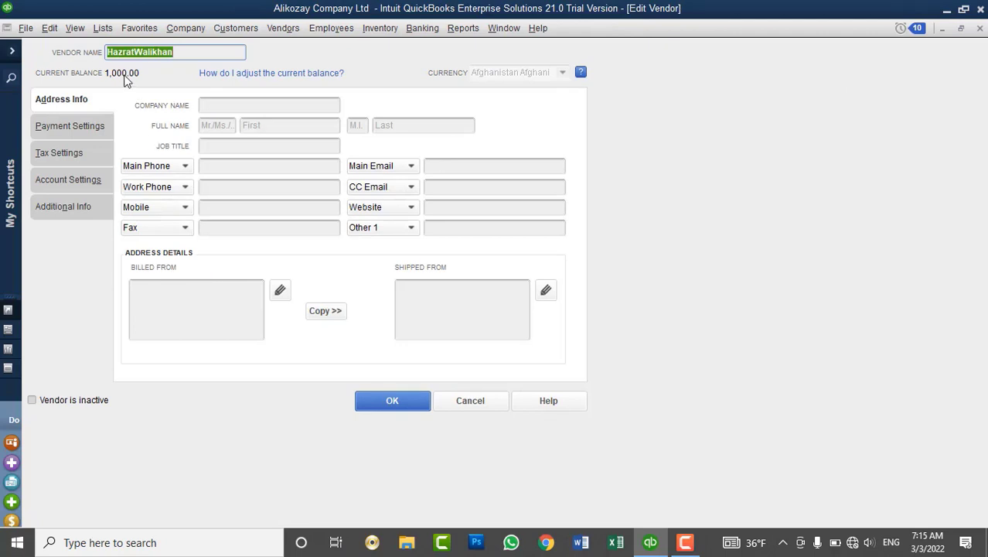
{"action": "left_click", "coordinate": [979, 29]}
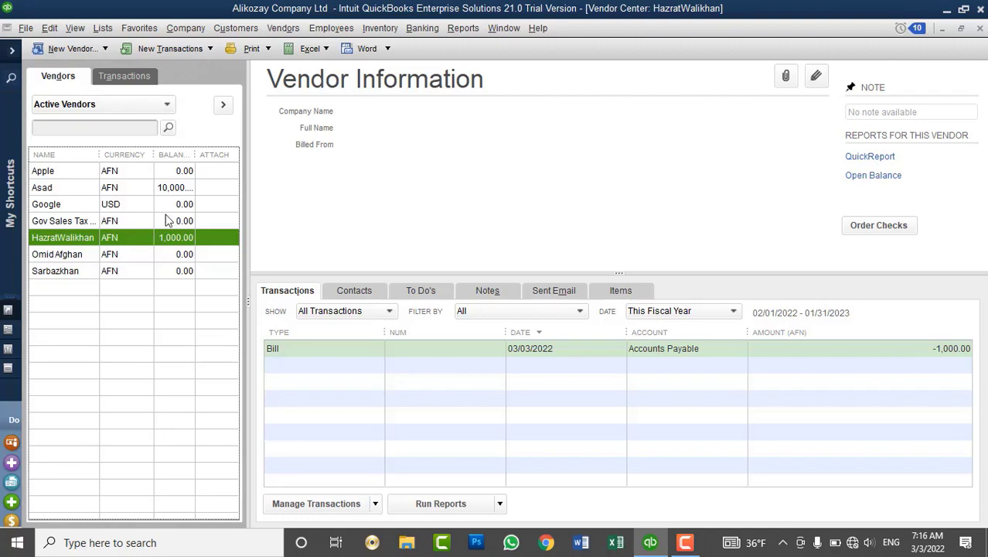
{"action": "left_click", "coordinate": [77, 274]}
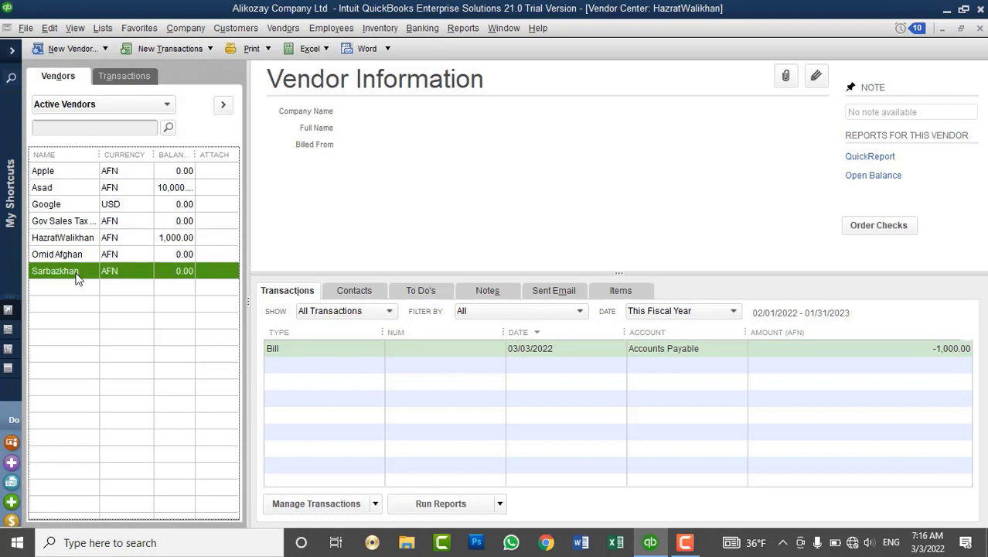
Start a new Enter Bills form for this vendor and switch it to a Credit.
{"action": "left_click", "coordinate": [283, 31]}
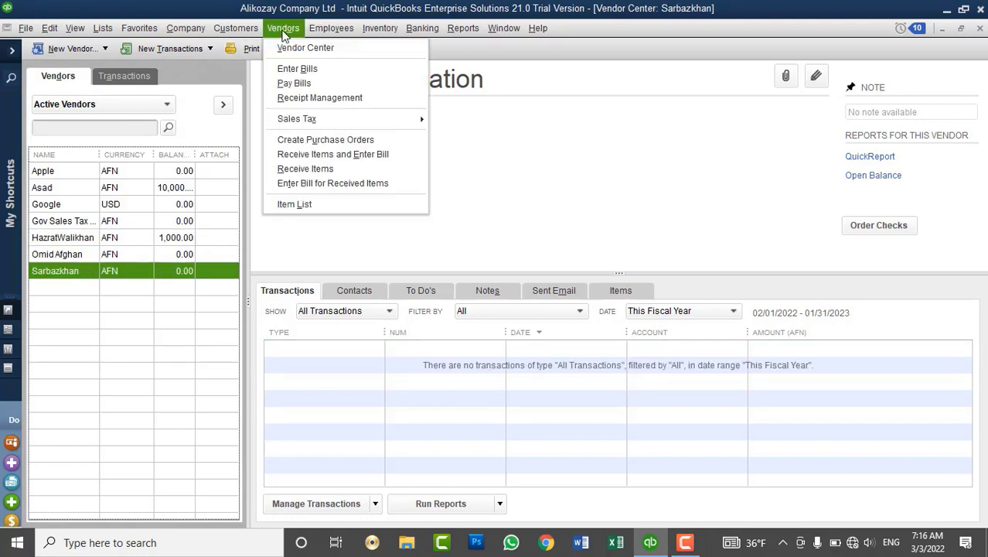
{"action": "left_click", "coordinate": [284, 70]}
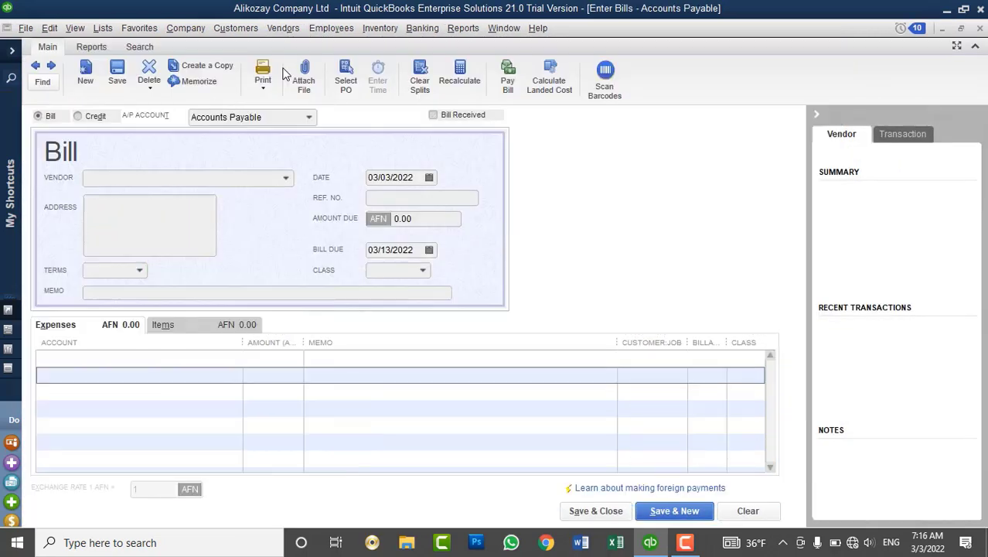
{"action": "left_click", "coordinate": [158, 178]}
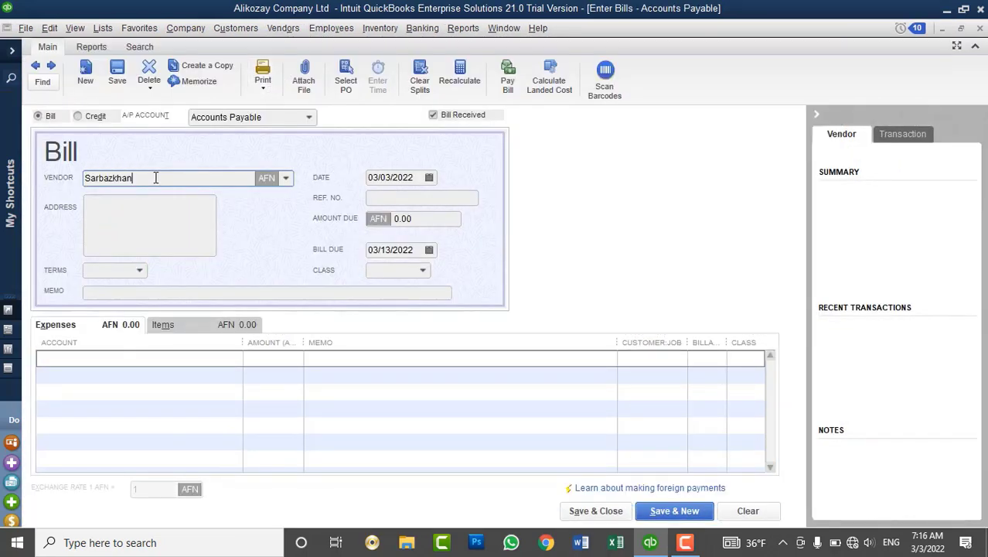
{"action": "left_click_drag", "start_coordinate": [133, 177], "coordinate": [84, 175]}
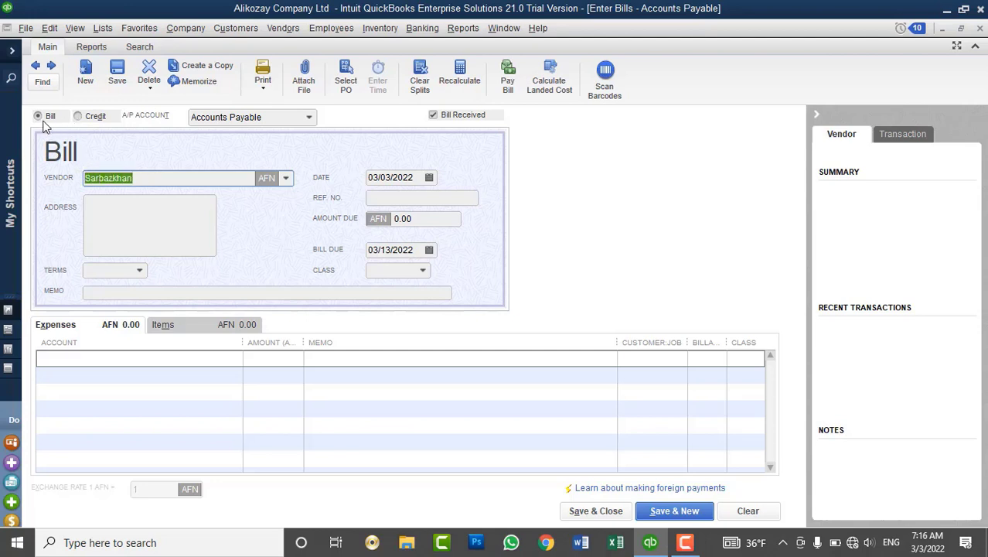
{"action": "left_click", "coordinate": [84, 119]}
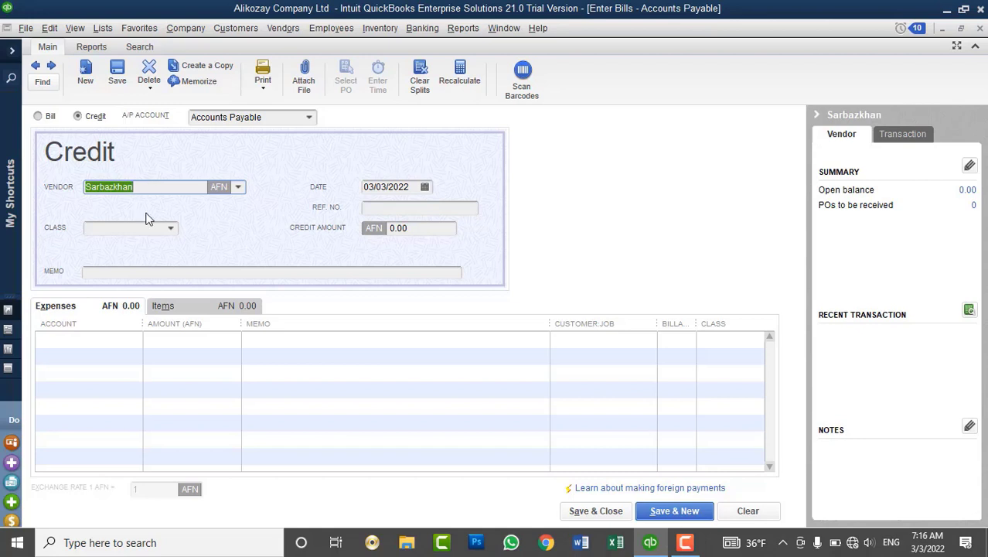
{"action": "left_click", "coordinate": [188, 302]}
{"action": "left_click", "coordinate": [55, 305]}
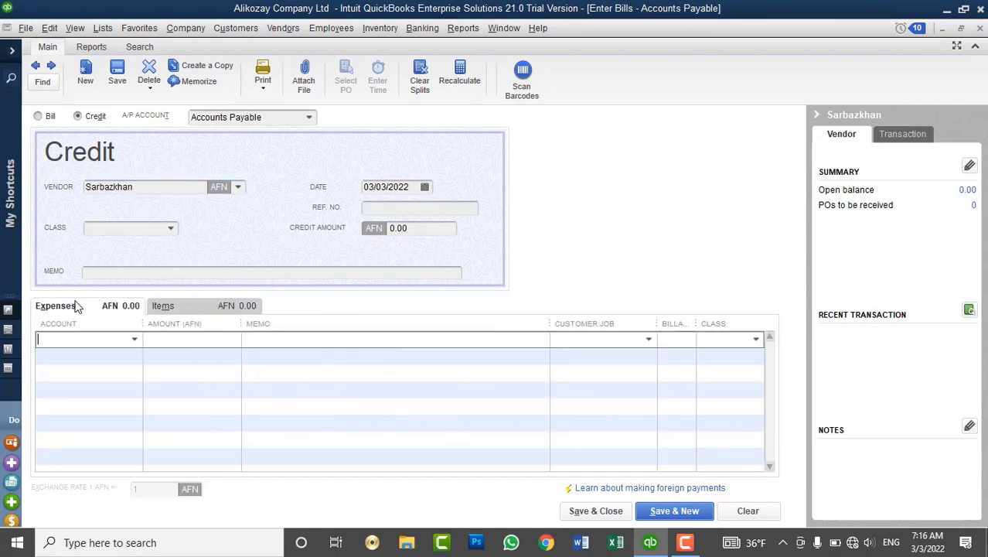
Add a 1,000.00 Uncategorized Expenses line, memo 'Advance Payment - Opening Balance', and save the credit.
{"action": "left_click", "coordinate": [133, 340]}
{"action": "scroll", "coordinate": [192, 413], "scroll_direction": "down", "scroll_amount": 2}
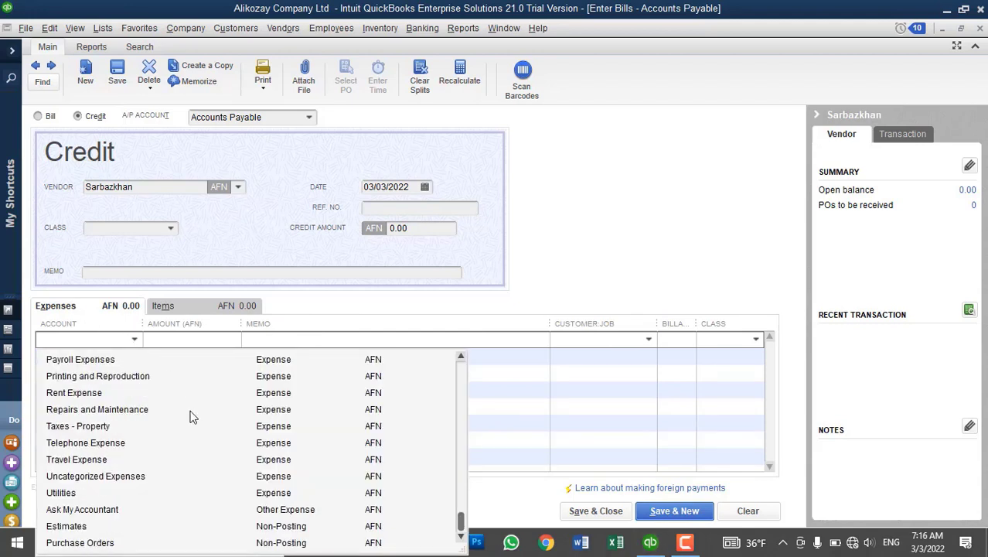
{"action": "left_click", "coordinate": [128, 477]}
{"action": "type", "text": "10000"}
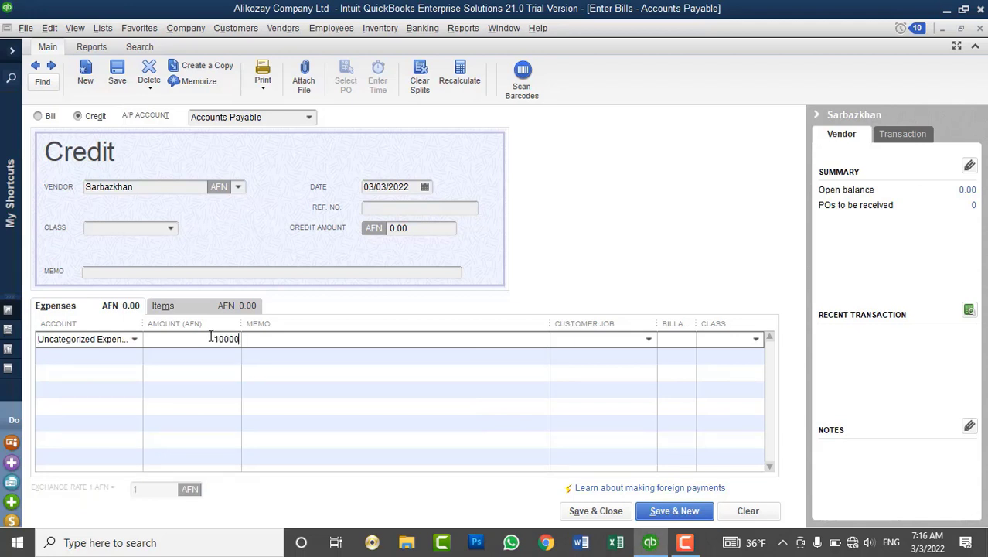
{"action": "key", "text": "BackSpace"}
{"action": "key", "text": "Tab"}
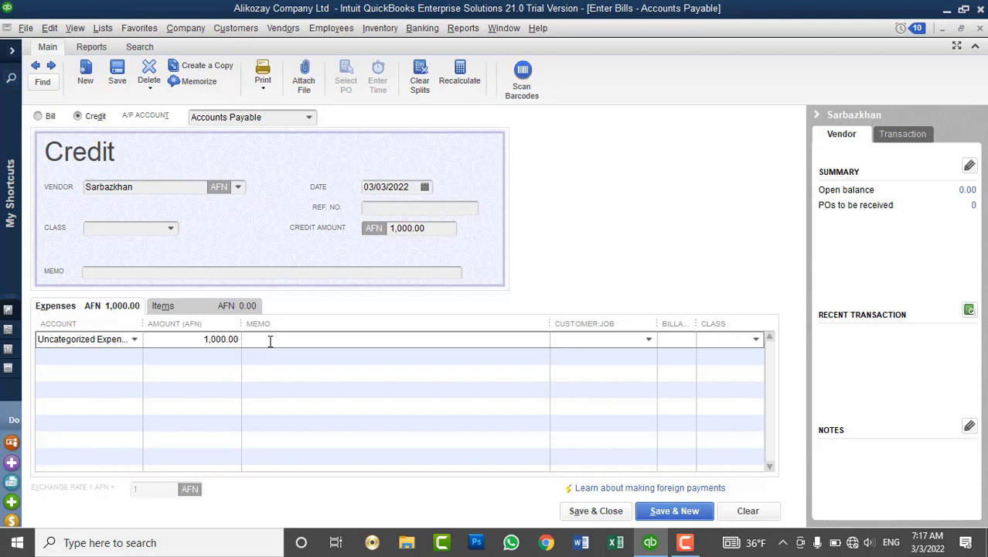
{"action": "type", "text": "Advance"}
{"action": "type", "text": " Payment - Opening Balnace"}
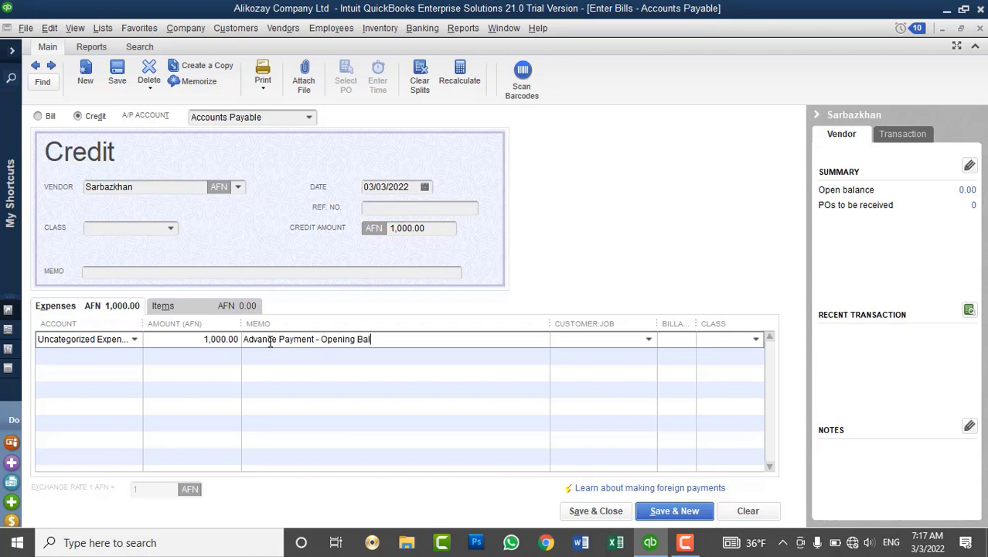
{"action": "key", "text": "BackSpace"}
{"action": "key", "text": "BackSpace"}
{"action": "key", "text": "BackSpace"}
{"action": "key", "text": "BackSpace"}
{"action": "type", "text": "ance"}
{"action": "left_click", "coordinate": [600, 510]}
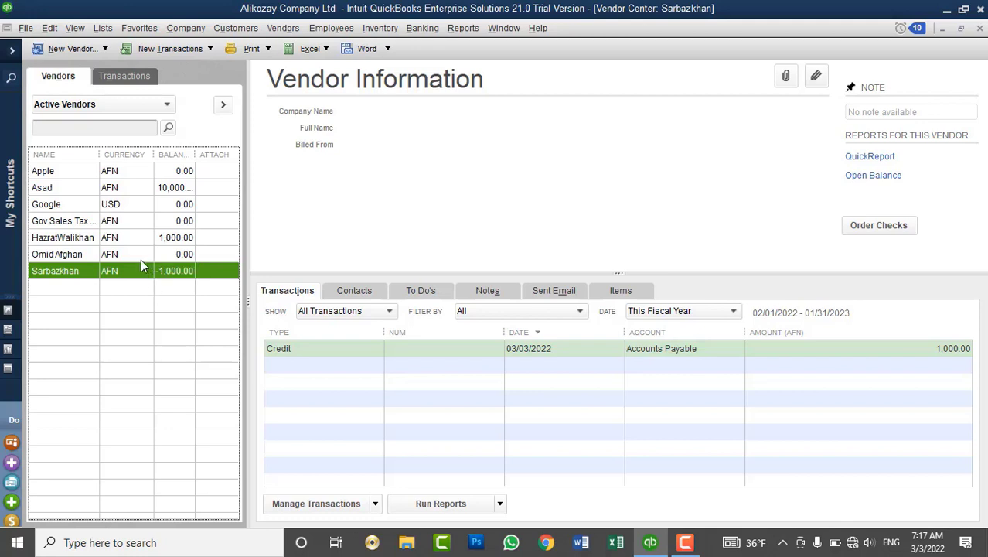
Show the second-to-last vendor's transactions in the Vendor Center, then bring up the Banking menu.
{"action": "left_click", "coordinate": [139, 257]}
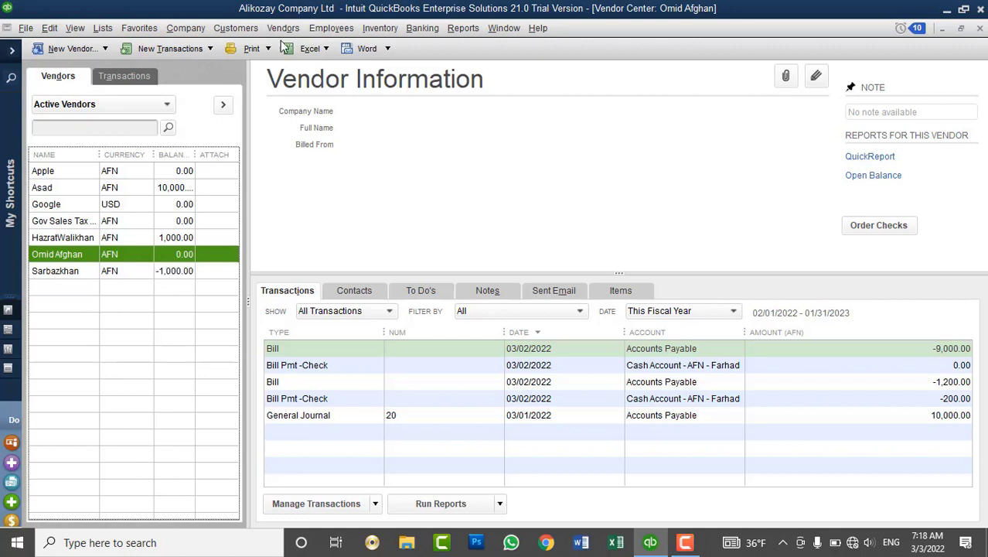
{"action": "left_click", "coordinate": [422, 30]}
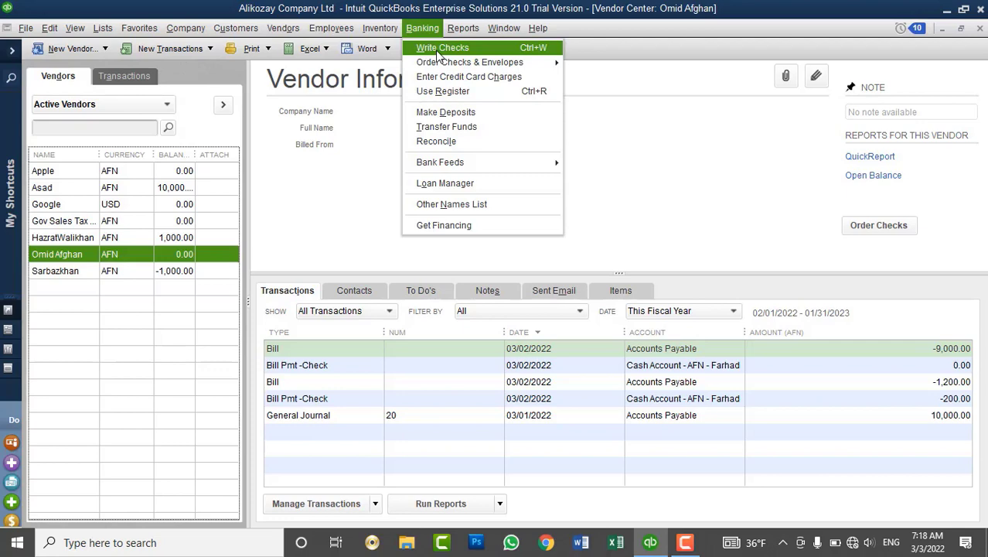
Start a check to the vendor paid from the AFN cash account.
{"action": "left_click", "coordinate": [437, 51]}
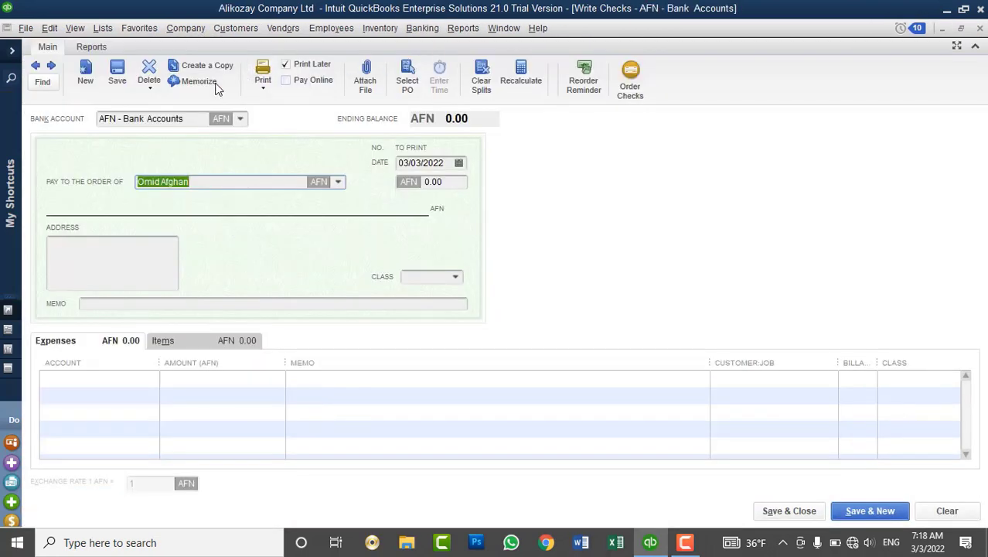
{"action": "left_click", "coordinate": [240, 121]}
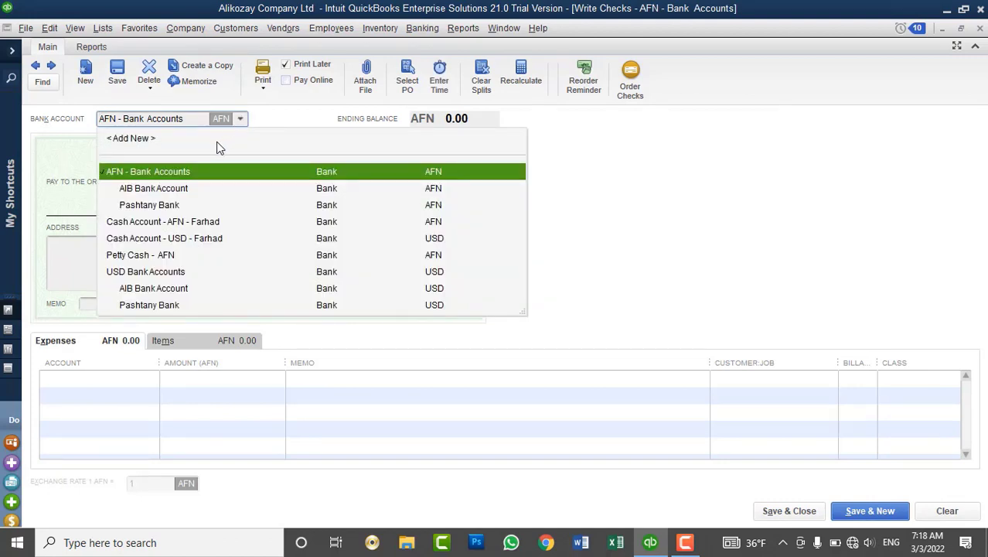
{"action": "left_click", "coordinate": [187, 190]}
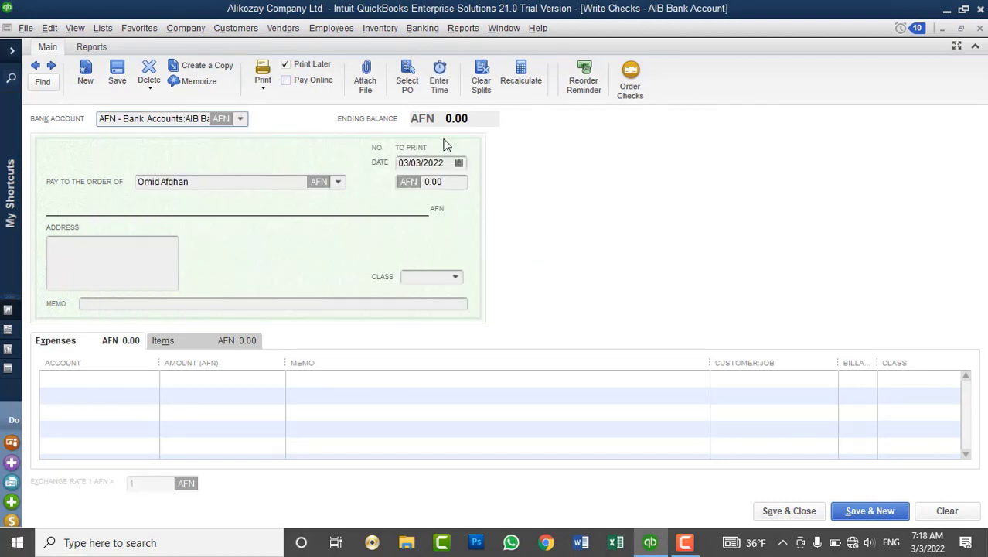
{"action": "left_click", "coordinate": [241, 121]}
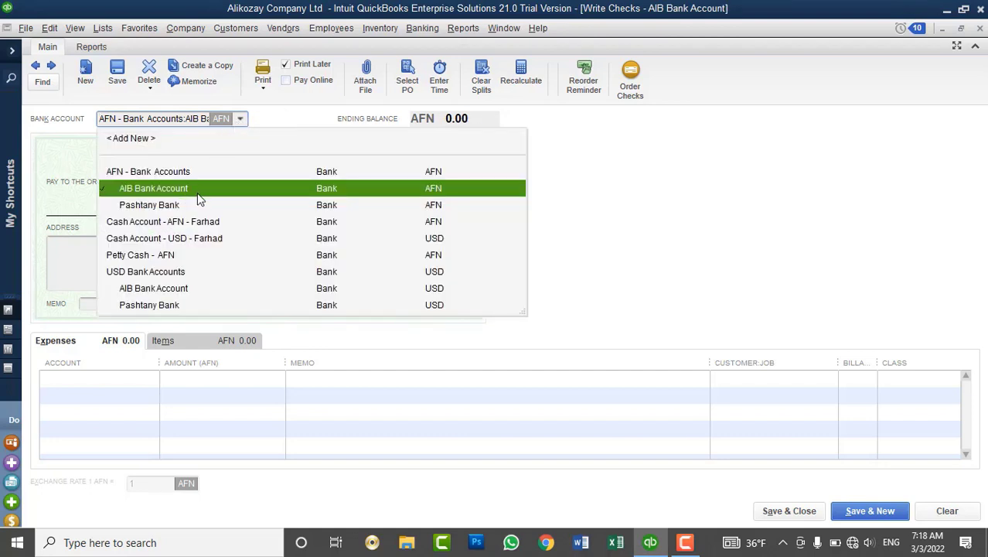
{"action": "left_click", "coordinate": [165, 222]}
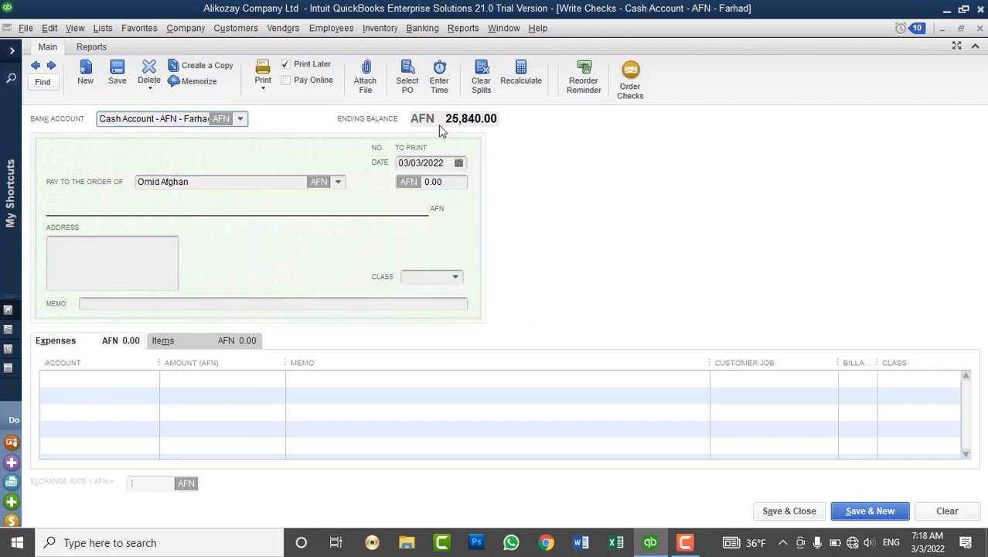
Post 1,000 to Accounts Payable with memo 'Advance Payment to Vender' and save the check.
{"action": "left_click", "coordinate": [135, 375]}
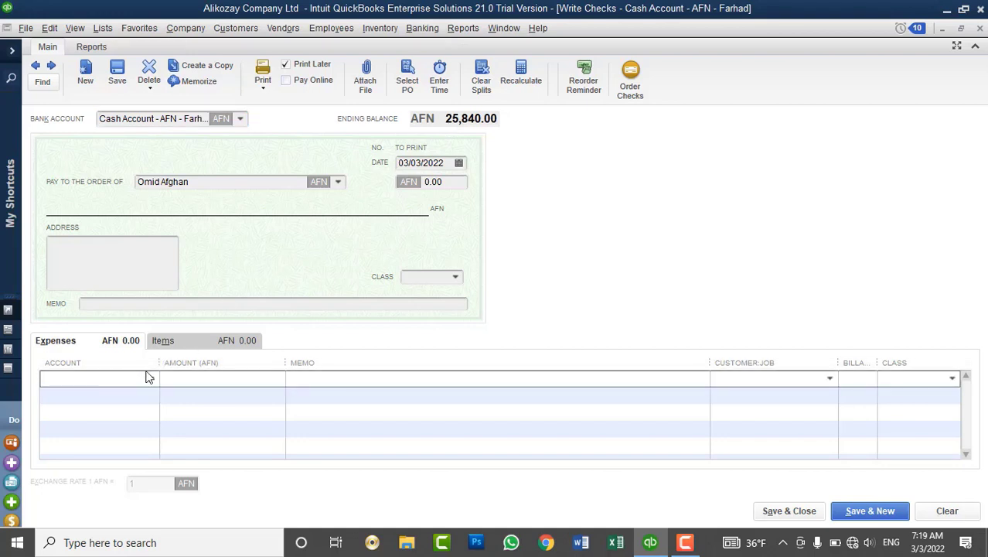
{"action": "left_click", "coordinate": [151, 379]}
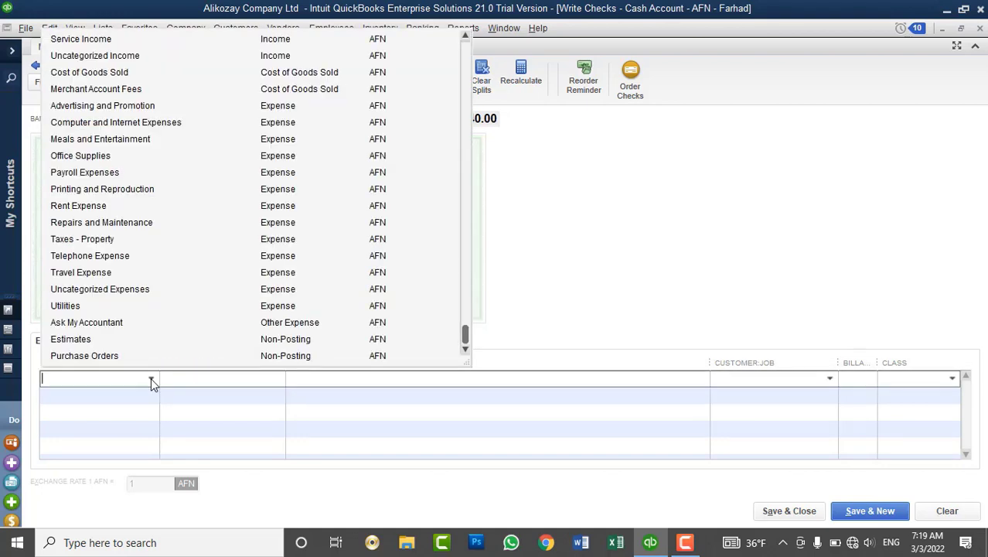
{"action": "type", "text": "Accounts Payable"}
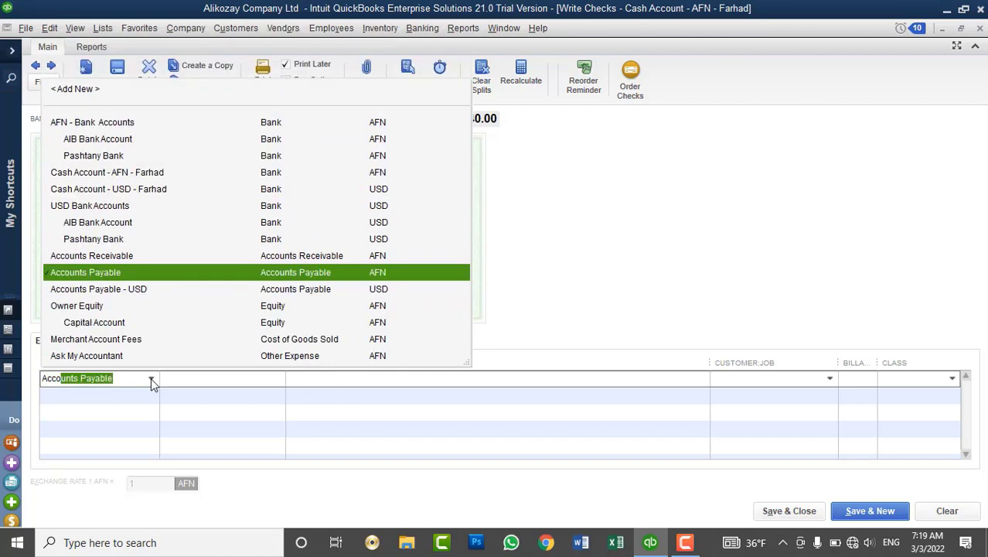
{"action": "left_click", "coordinate": [131, 274]}
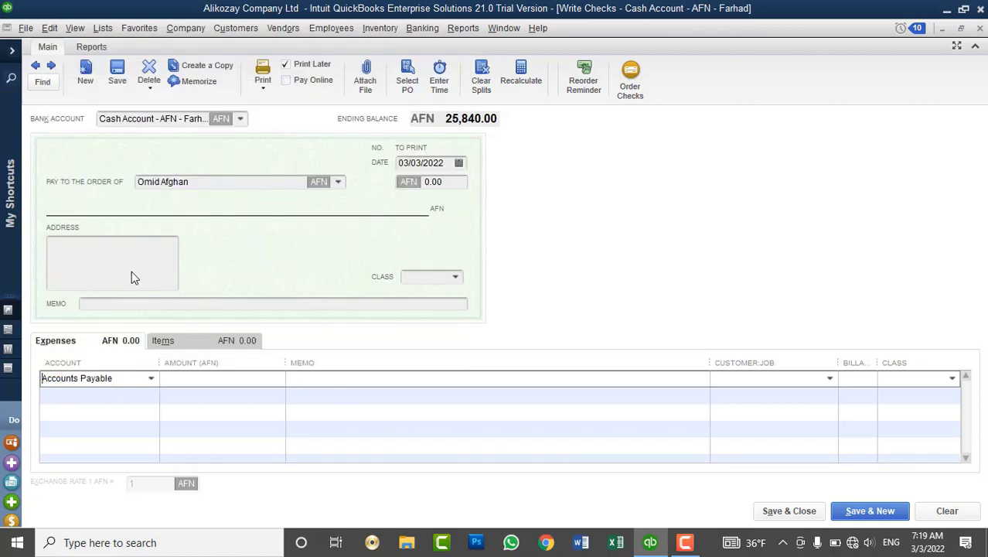
{"action": "left_click", "coordinate": [226, 378]}
{"action": "type", "text": "1000"}
{"action": "key", "text": "Tab"}
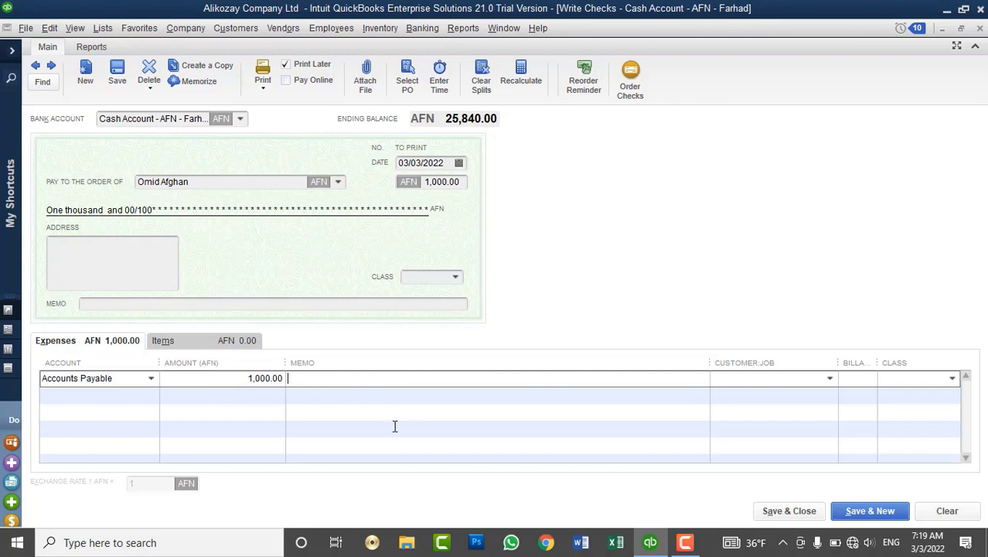
{"action": "type", "text": "Advance Payment t"}
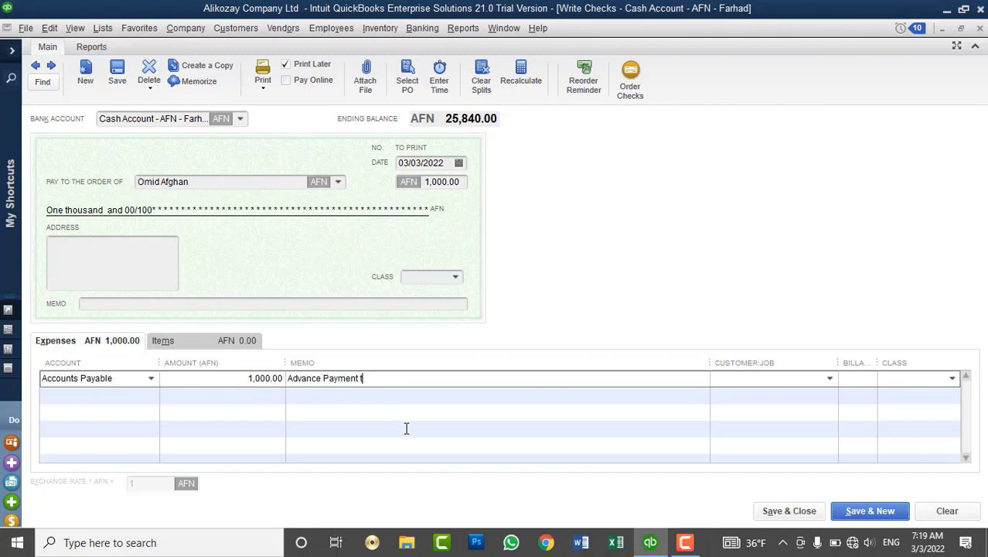
{"action": "type", "text": "o Vender"}
{"action": "left_click", "coordinate": [107, 285]}
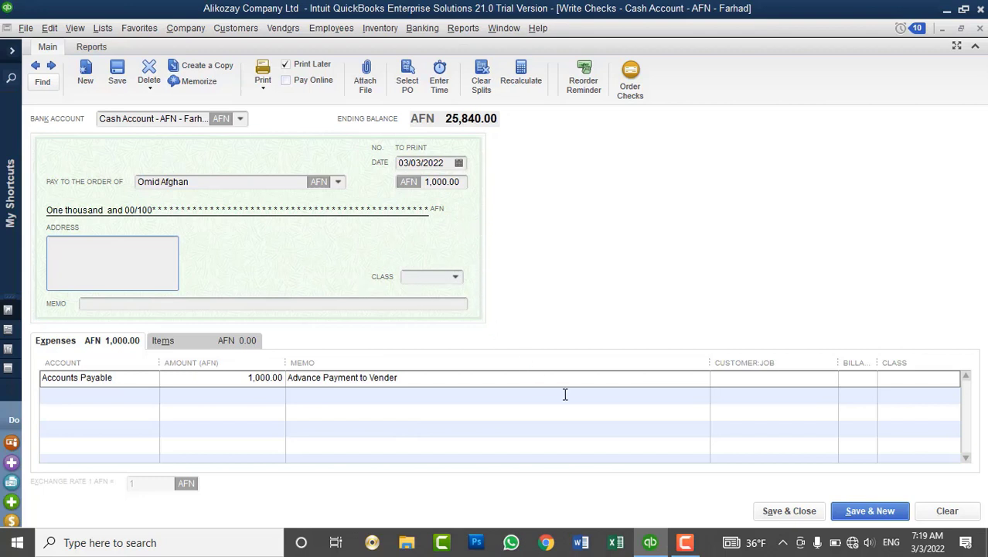
{"action": "left_click", "coordinate": [785, 512]}
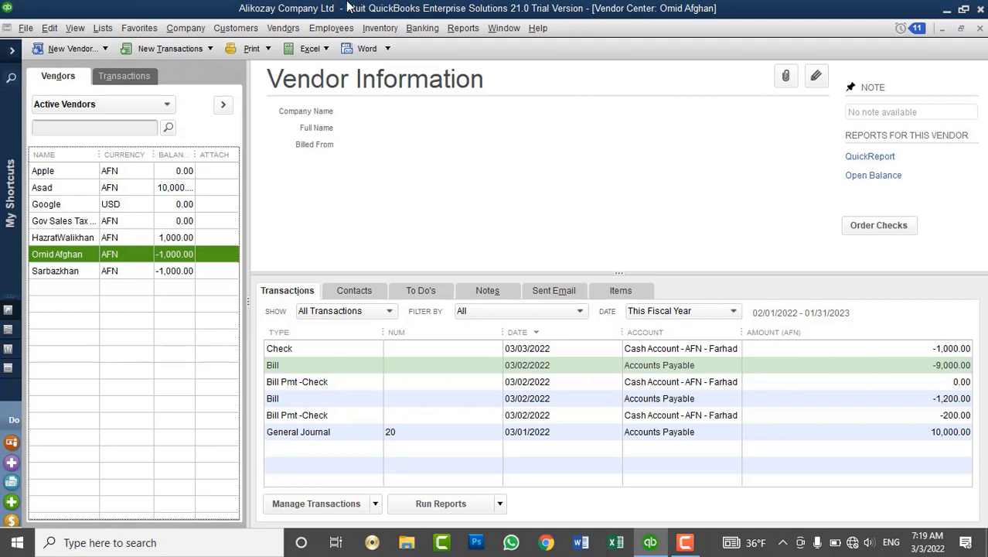
Open and discard a general journal entry, then select Apple in the Vendor Center.
{"action": "left_click", "coordinate": [186, 28]}
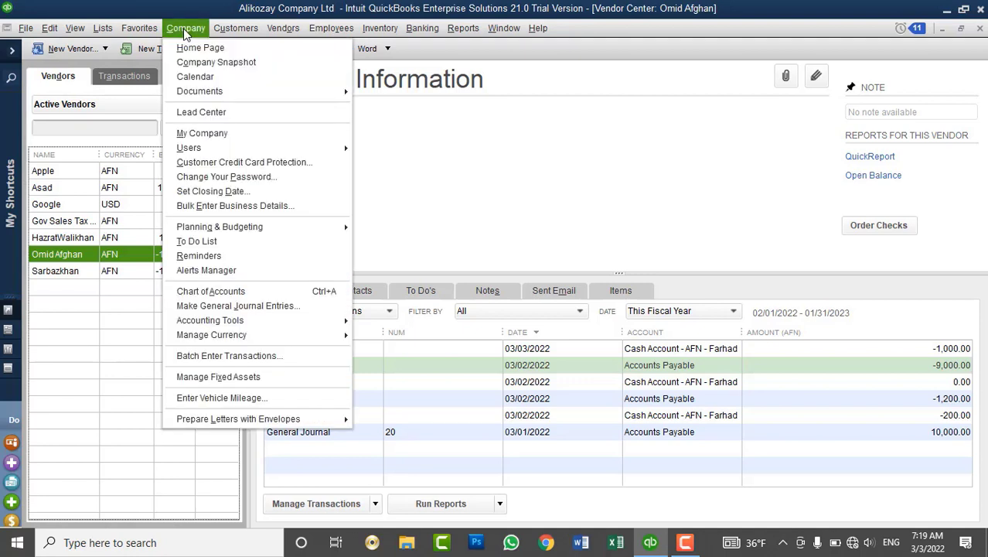
{"action": "left_click", "coordinate": [247, 306]}
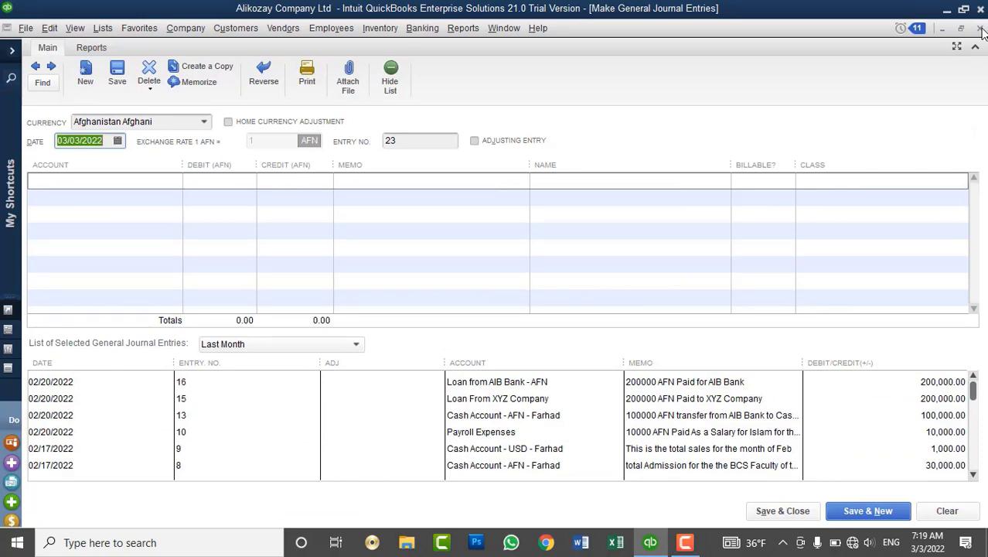
{"action": "left_click", "coordinate": [981, 28]}
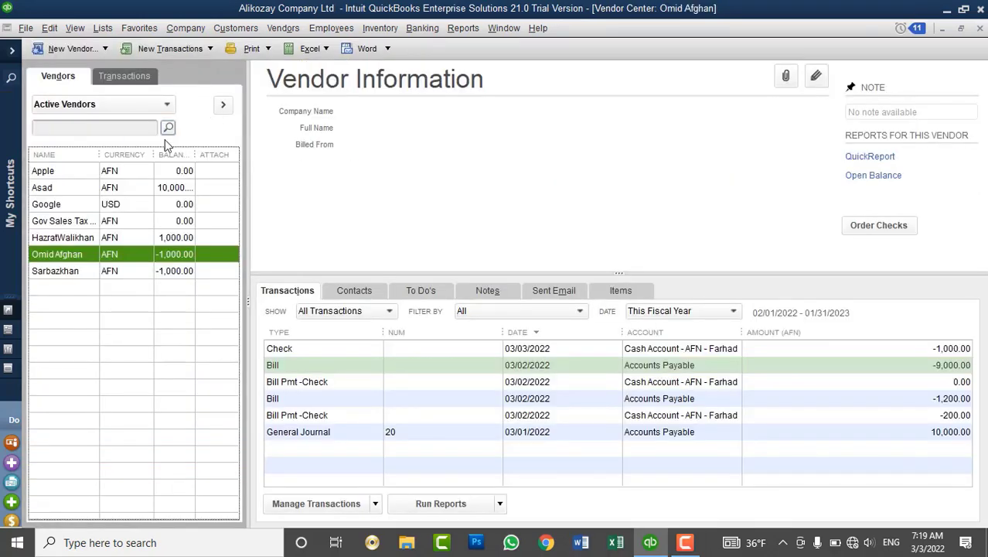
{"action": "left_click", "coordinate": [121, 172]}
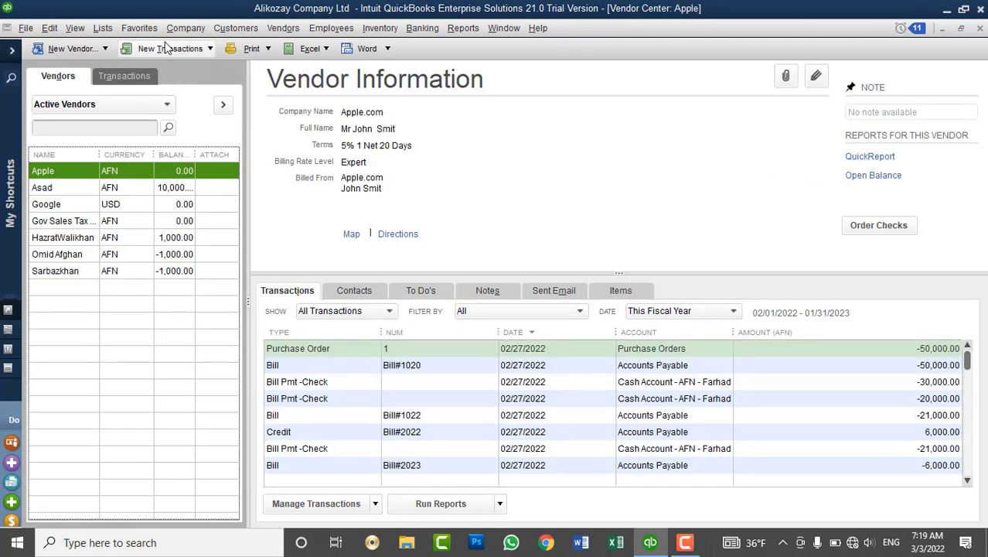
{"action": "left_click", "coordinate": [202, 30]}
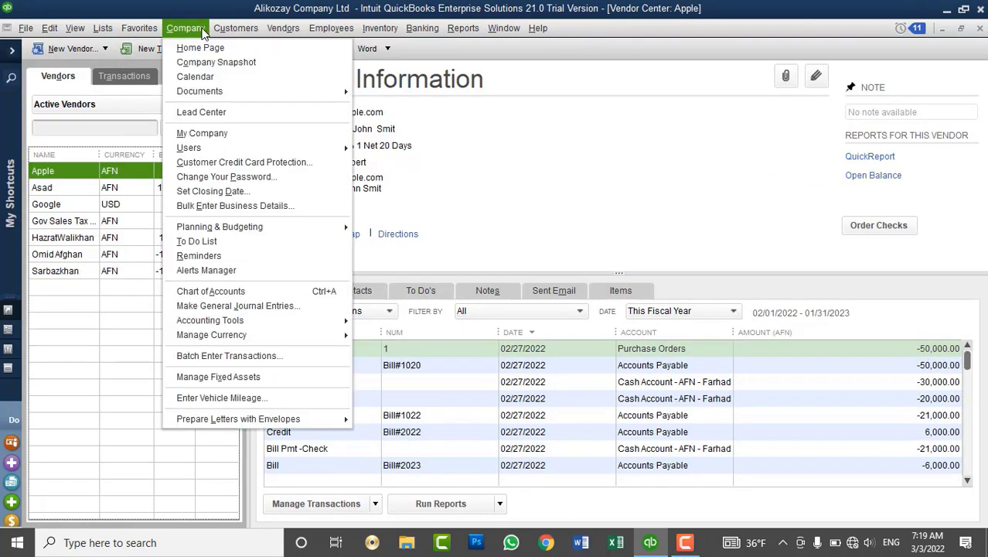
Start a new journal entry with Uncategorized Expenses on the first line.
{"action": "left_click", "coordinate": [254, 304]}
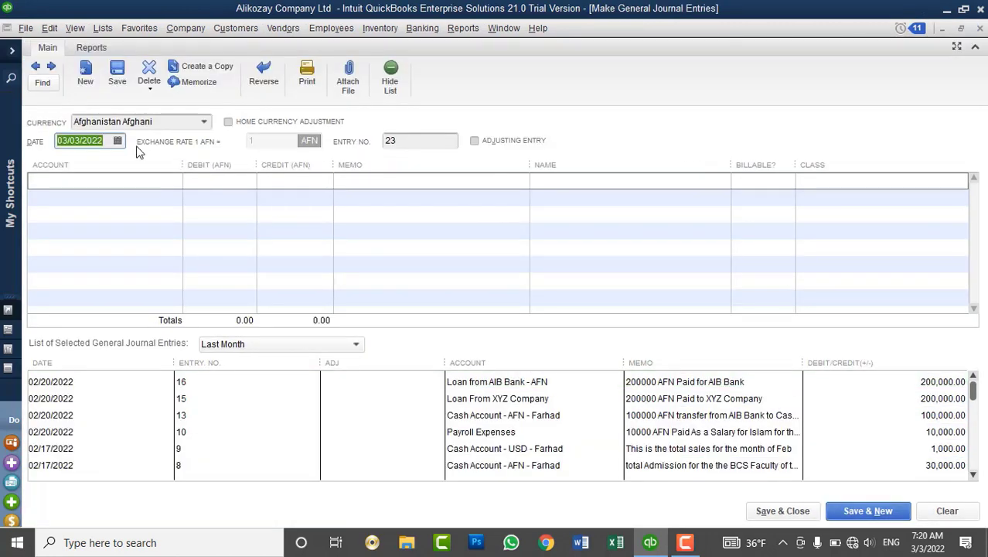
{"action": "left_click", "coordinate": [176, 181]}
{"action": "left_click", "coordinate": [175, 181]}
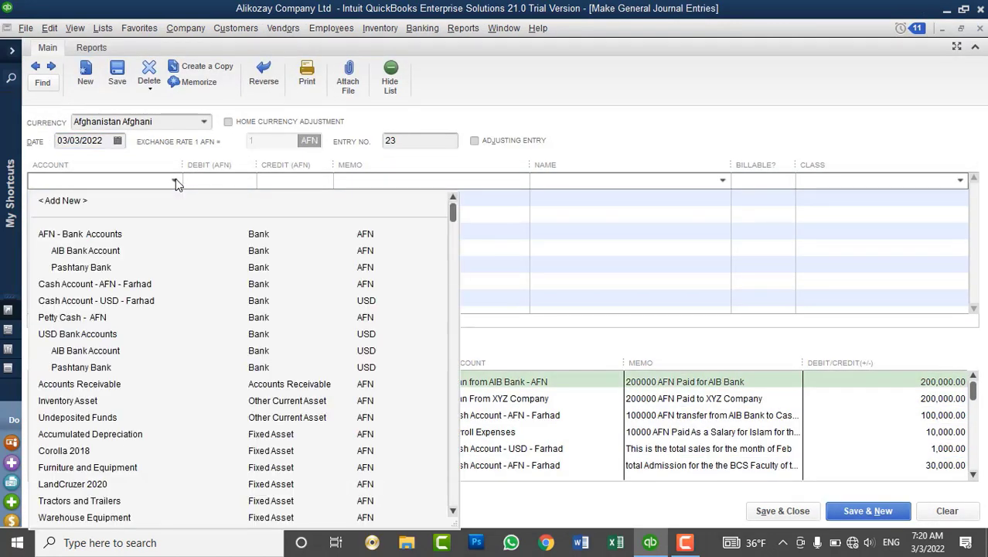
{"action": "scroll", "coordinate": [172, 421], "scroll_direction": "down", "scroll_amount": 2}
{"action": "scroll", "coordinate": [170, 420], "scroll_direction": "down", "scroll_amount": 4}
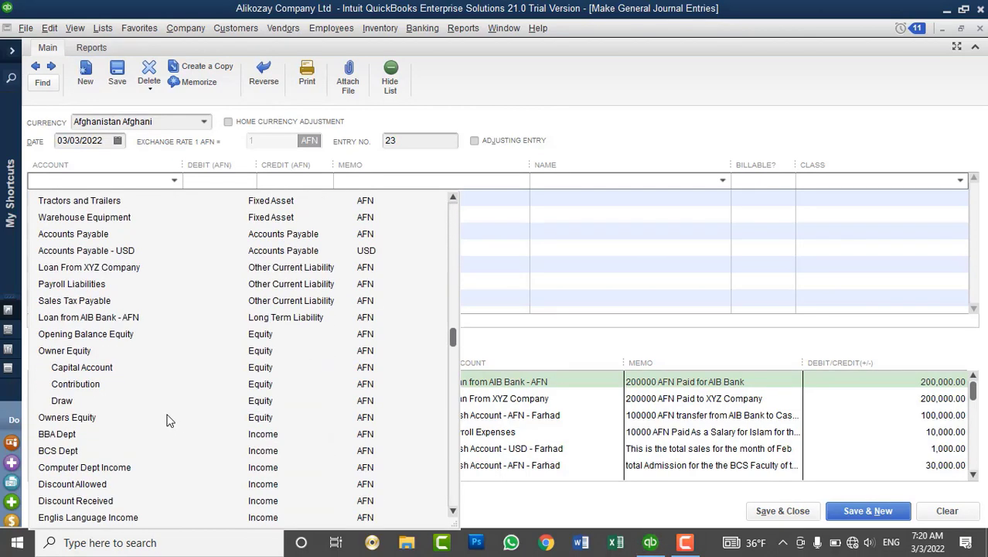
{"action": "scroll", "coordinate": [137, 441], "scroll_direction": "down", "scroll_amount": 3}
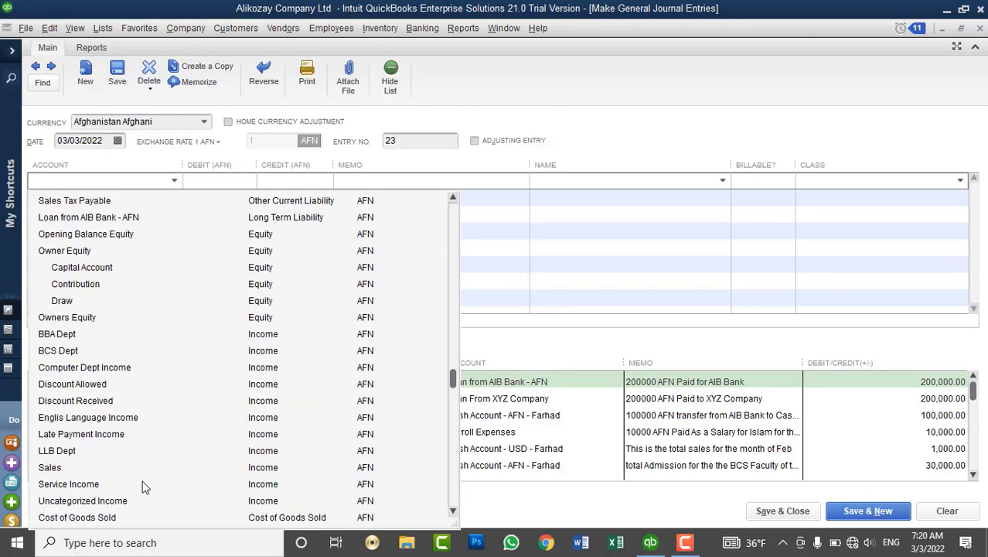
{"action": "scroll", "coordinate": [136, 495], "scroll_direction": "down", "scroll_amount": 2}
{"action": "scroll", "coordinate": [137, 494], "scroll_direction": "down", "scroll_amount": 2}
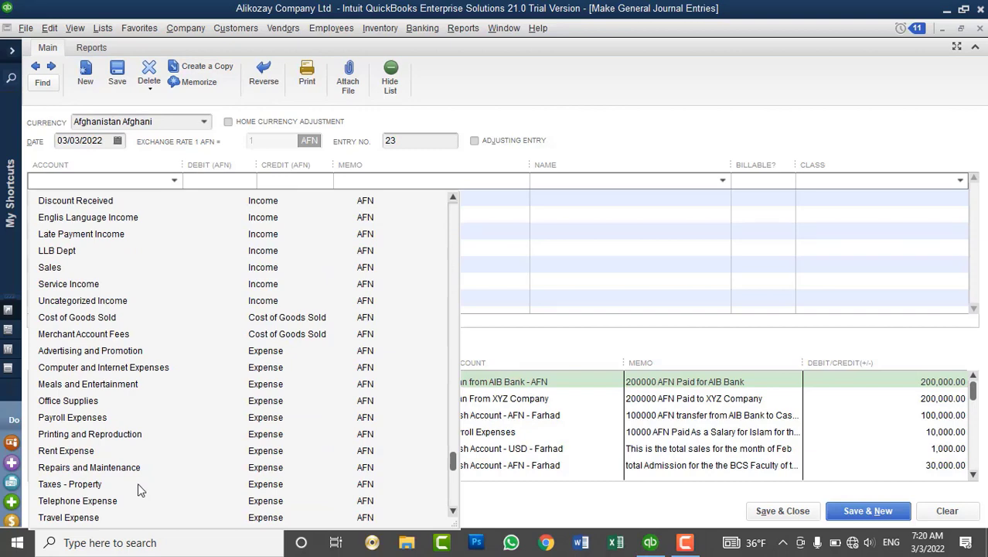
{"action": "scroll", "coordinate": [139, 490], "scroll_direction": "down", "scroll_amount": 2}
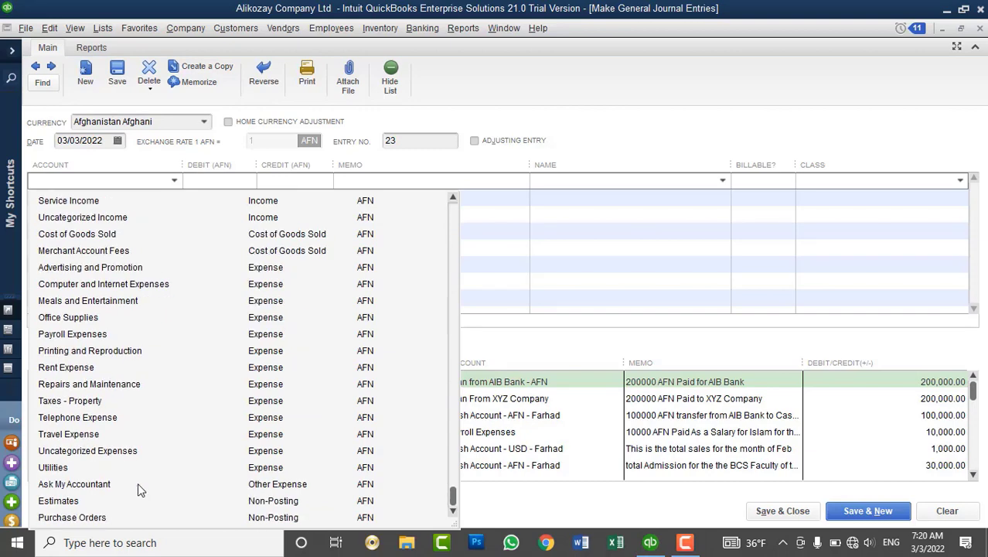
{"action": "left_click", "coordinate": [105, 452]}
Debit 2,000 on the first line and put Accounts Payable on the second line.
{"action": "left_click", "coordinate": [192, 180]}
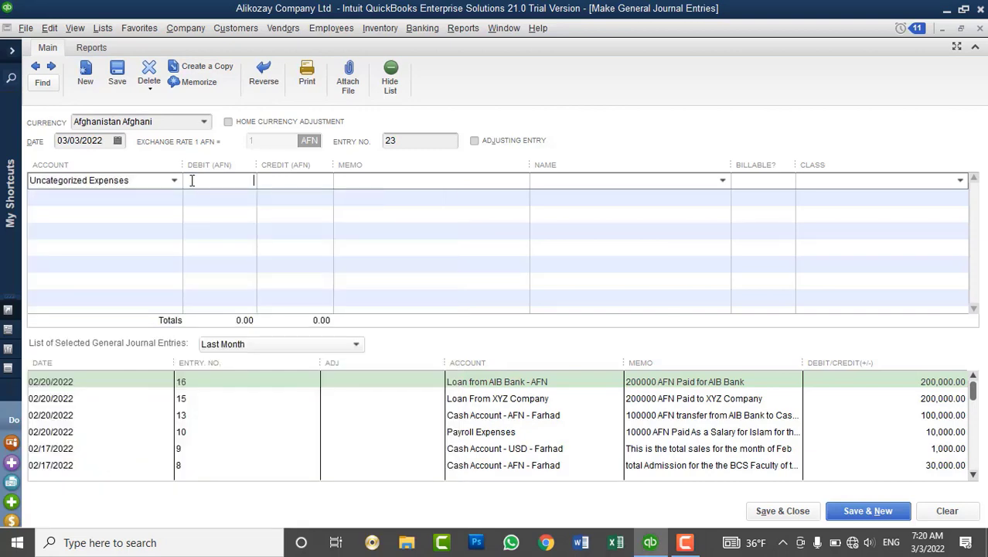
{"action": "type", "text": "2000"}
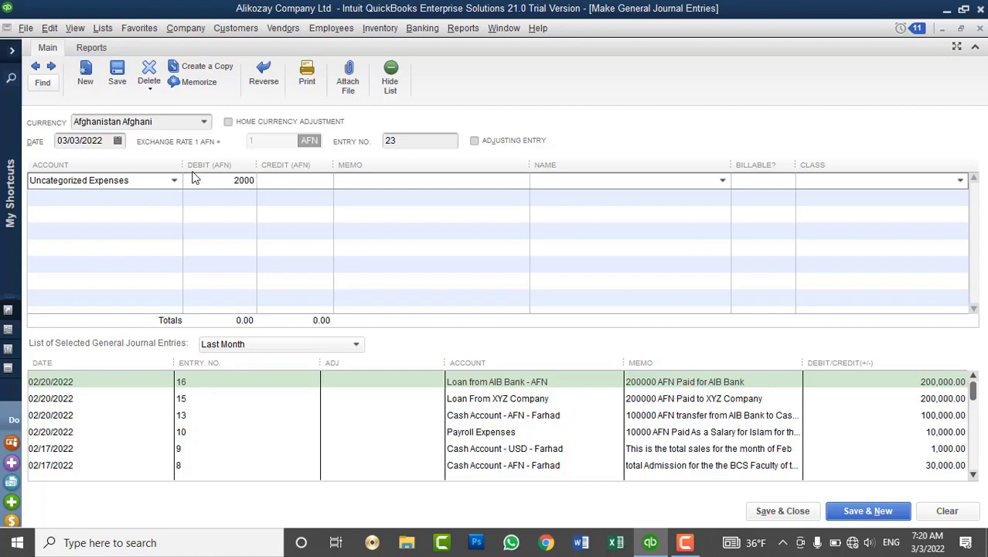
{"action": "key", "text": "Tab"}
{"action": "left_click", "coordinate": [138, 199]}
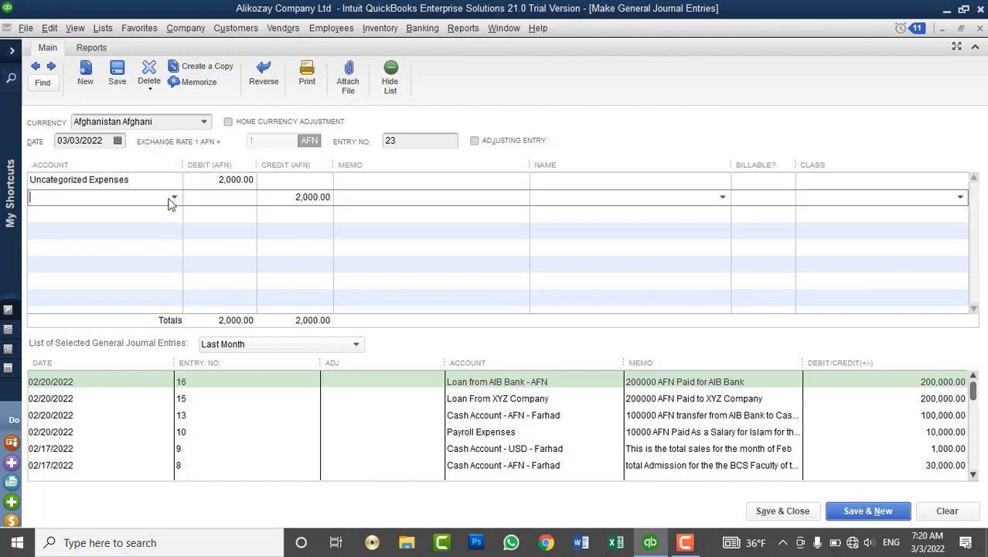
{"action": "type", "text": "Accounts Payable"}
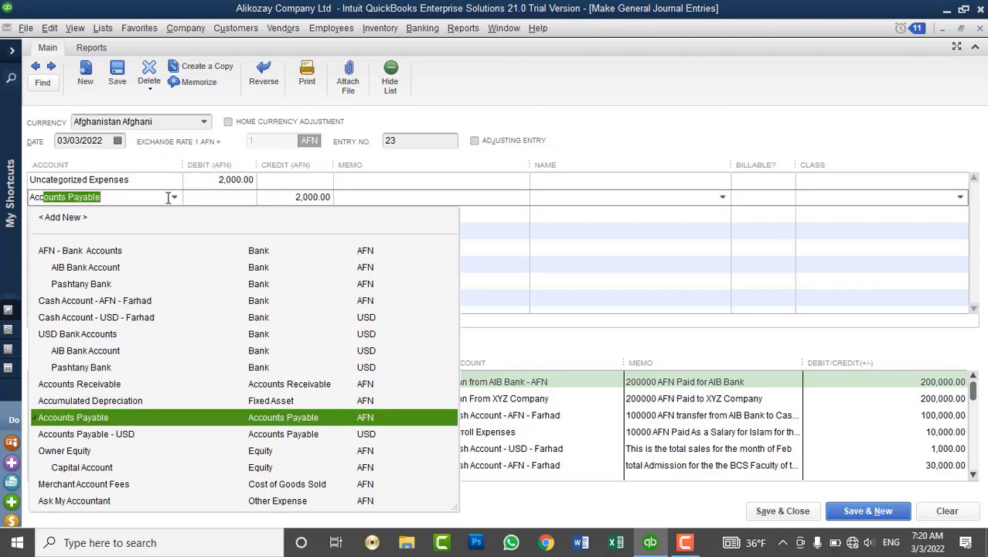
{"action": "left_click", "coordinate": [249, 418]}
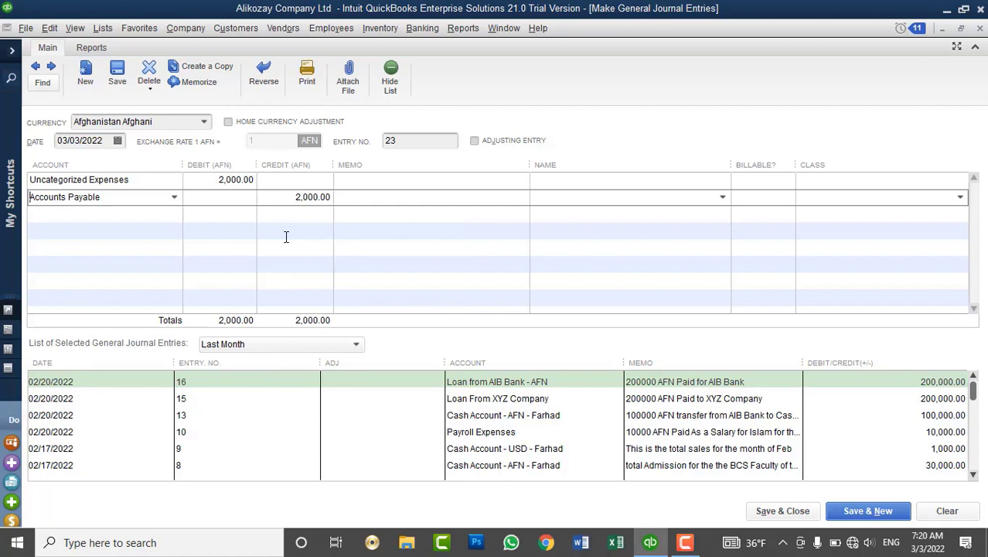
Add the memo 'Opening Balance' to both journal lines.
{"action": "left_click", "coordinate": [345, 183]}
{"action": "type", "text": "Open"}
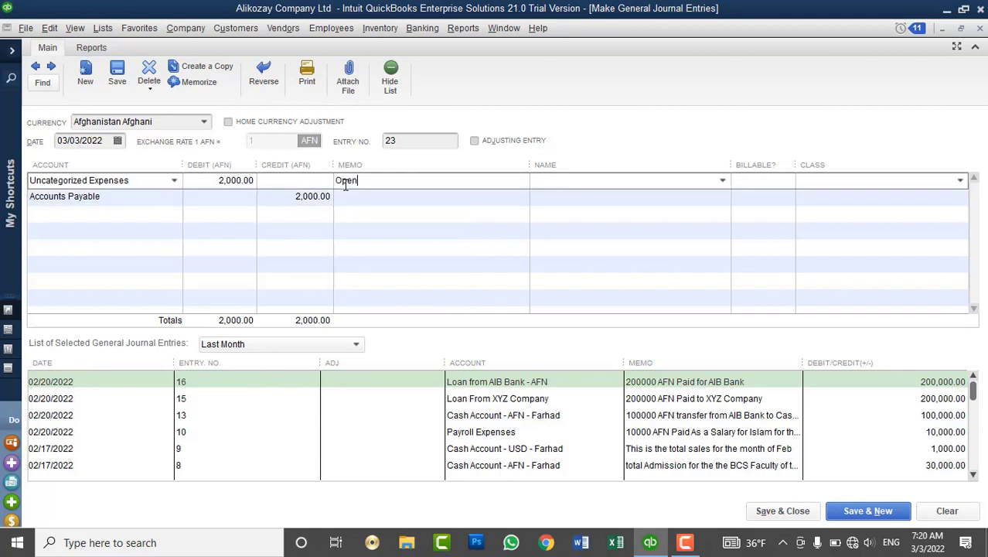
{"action": "type", "text": "ing Balnace"}
{"action": "key", "text": "BackSpace"}
{"action": "key", "text": "BackSpace"}
{"action": "key", "text": "BackSpace"}
{"action": "key", "text": "BackSpace"}
{"action": "type", "text": "ance"}
{"action": "left_click_drag", "start_coordinate": [435, 183], "coordinate": [331, 181]}
{"action": "key", "text": "ctrl+c"}
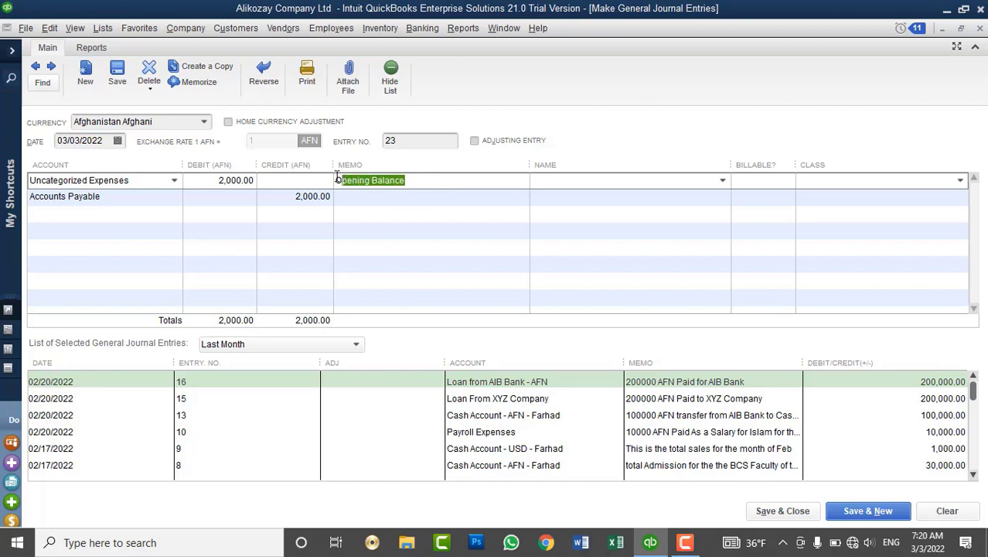
{"action": "left_click", "coordinate": [380, 197]}
{"action": "key", "text": "ctrl+v"}
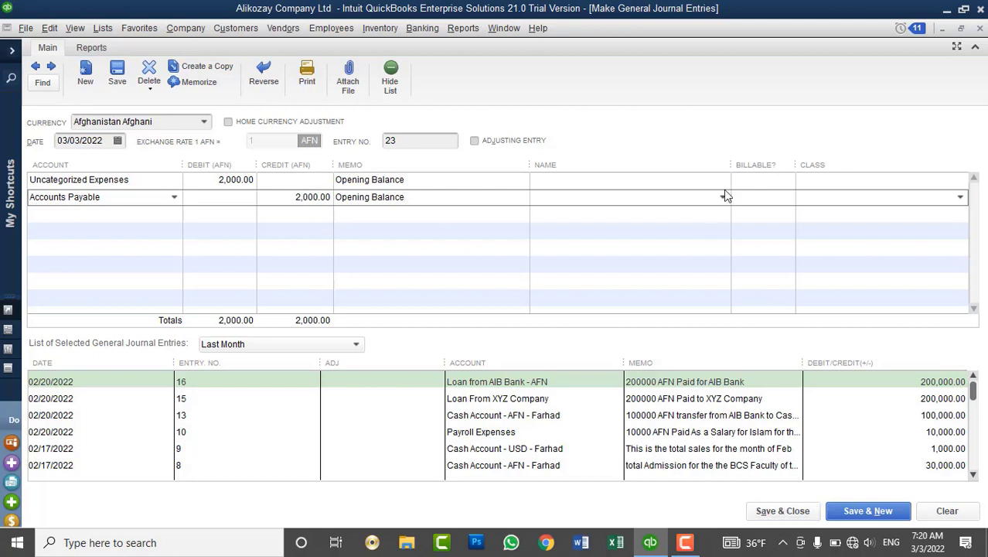
Set Apple as the name on both lines and save the entry.
{"action": "left_click", "coordinate": [702, 183]}
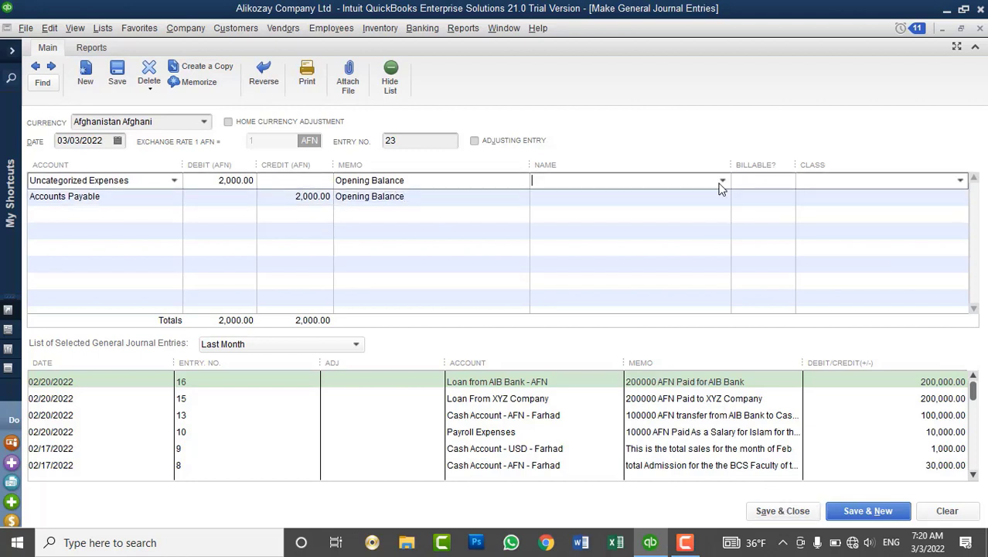
{"action": "left_click", "coordinate": [722, 184]}
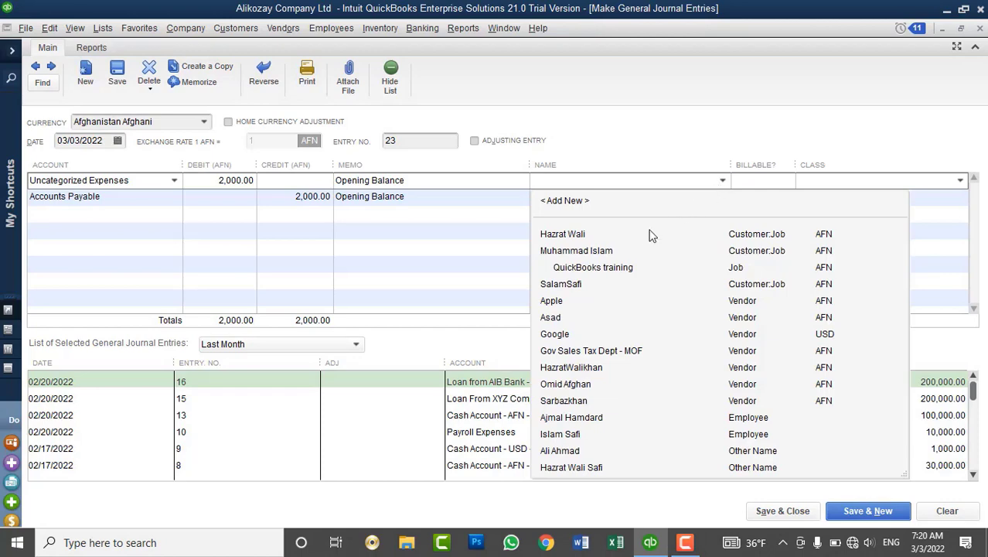
{"action": "left_click", "coordinate": [570, 300]}
{"action": "left_click", "coordinate": [711, 197]}
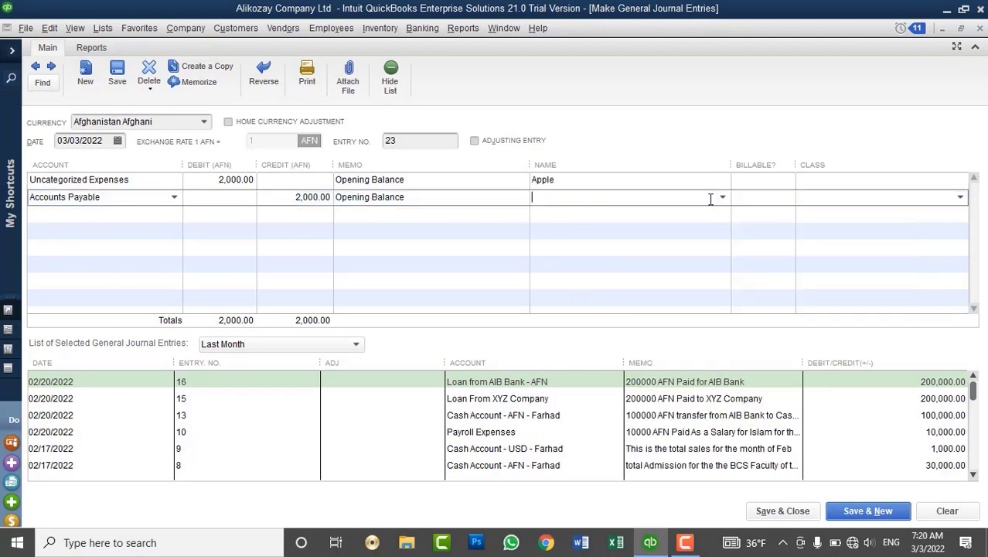
{"action": "left_click", "coordinate": [721, 197]}
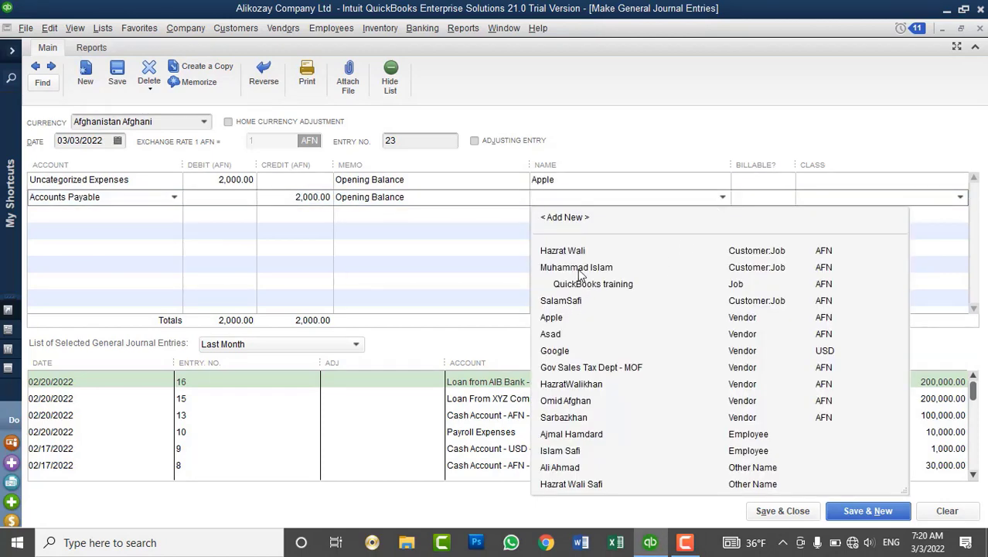
{"action": "left_click", "coordinate": [563, 317]}
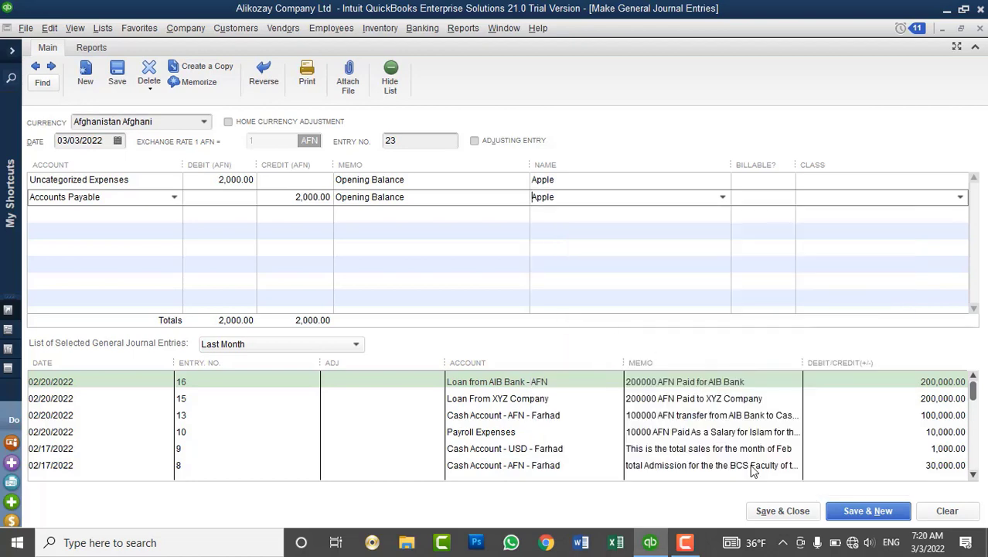
{"action": "left_click", "coordinate": [778, 511]}
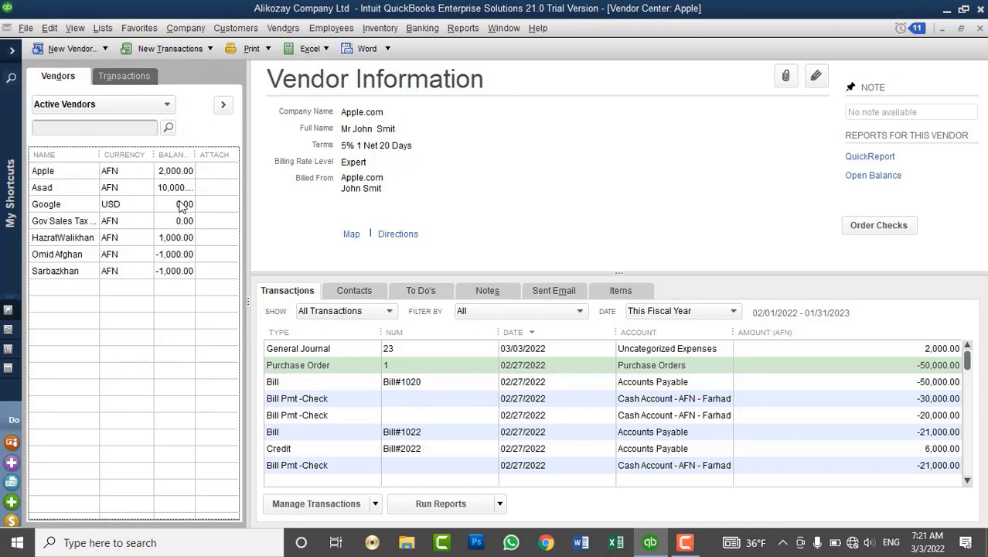
Review Google's vendor record and open a new general journal entry, no. 24.
{"action": "left_click", "coordinate": [181, 206]}
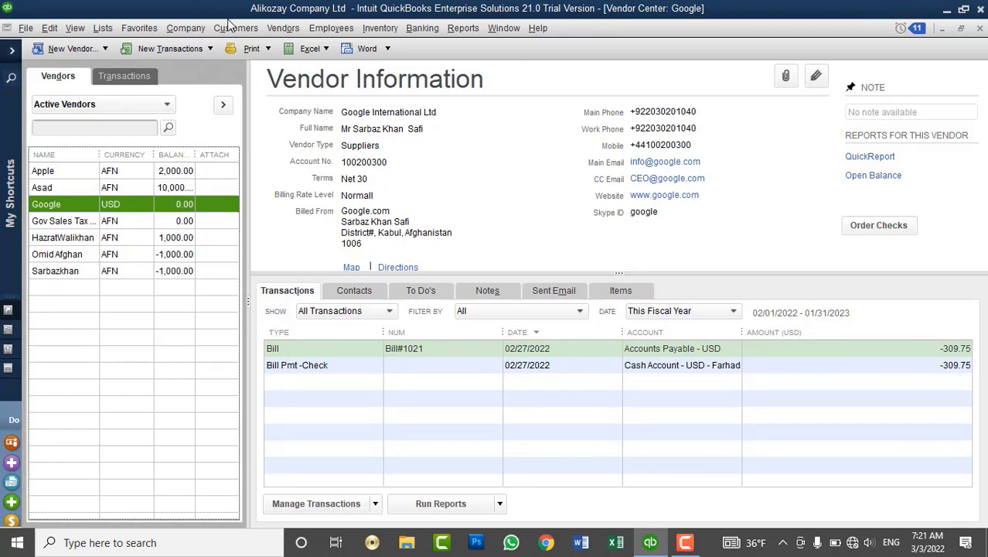
{"action": "left_click", "coordinate": [206, 28]}
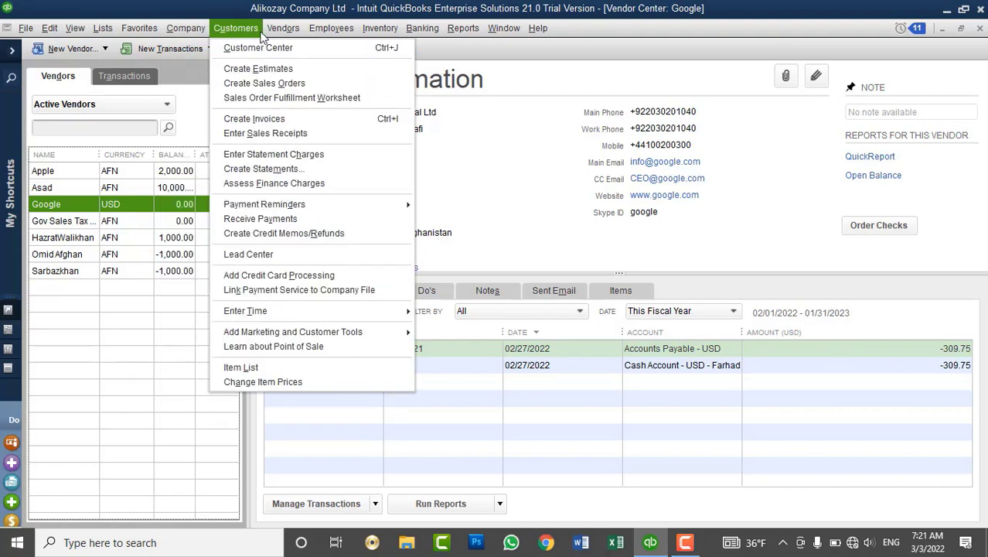
{"action": "mouse_move", "coordinate": [273, 31]}
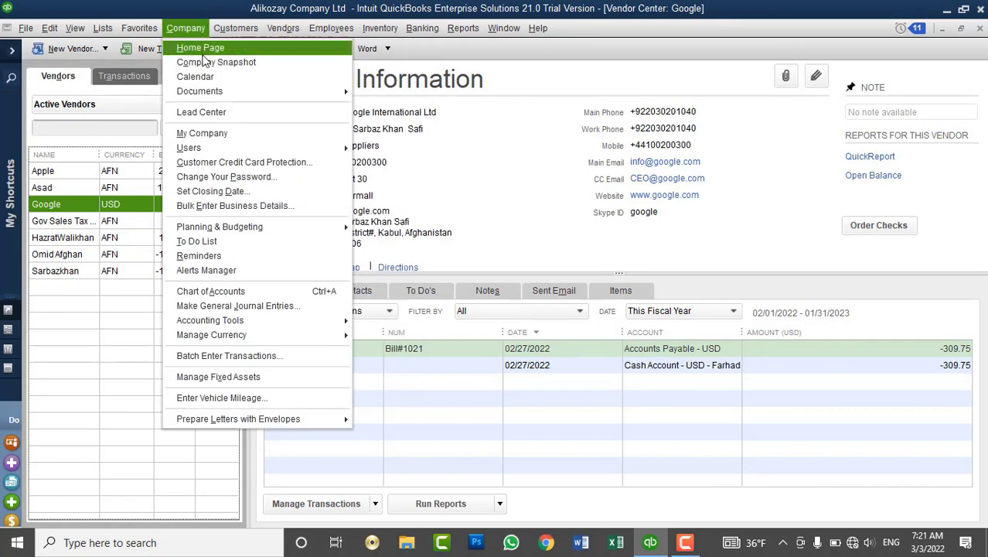
{"action": "left_click", "coordinate": [258, 306]}
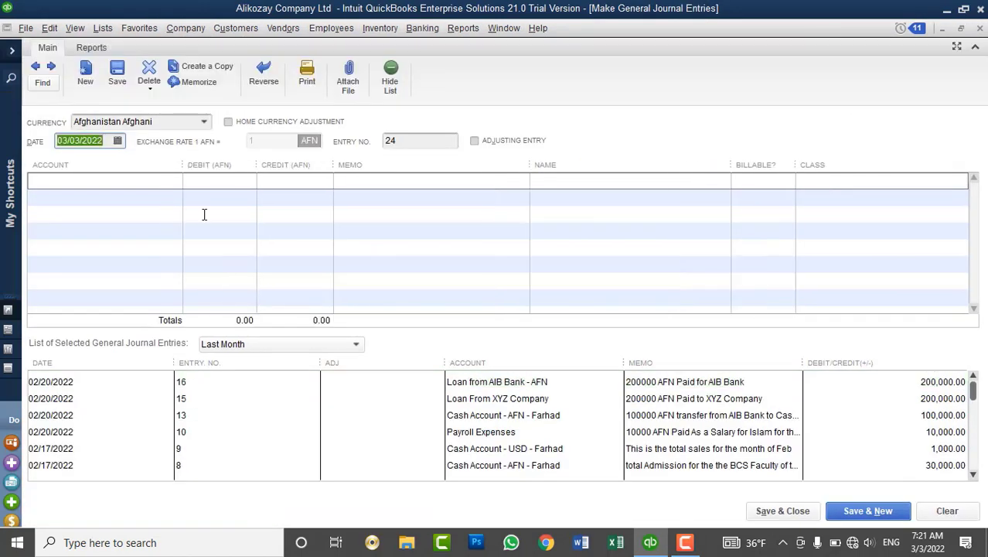
Switch the journal entry's currency to US Dollar.
{"action": "left_click", "coordinate": [166, 180]}
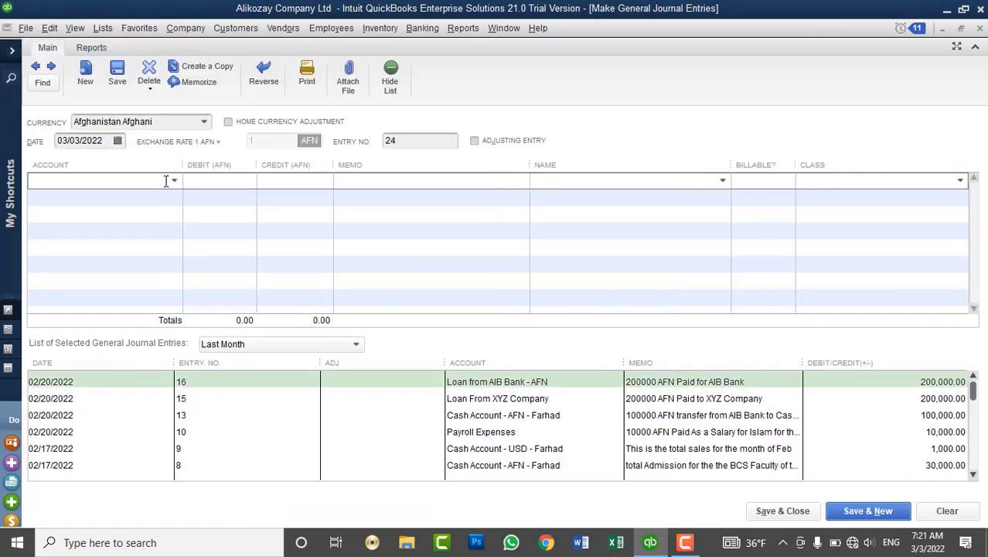
{"action": "left_click", "coordinate": [174, 182]}
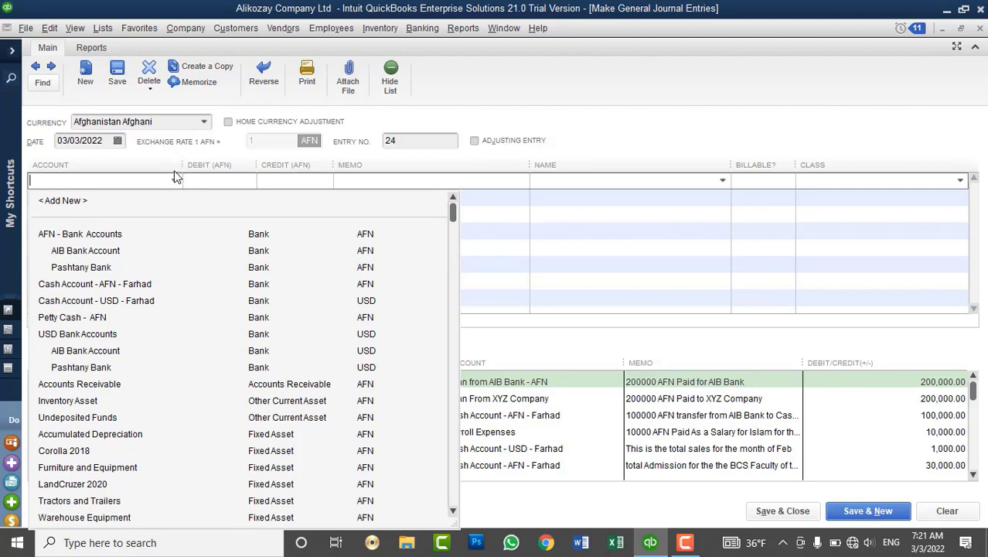
{"action": "left_click", "coordinate": [204, 122]}
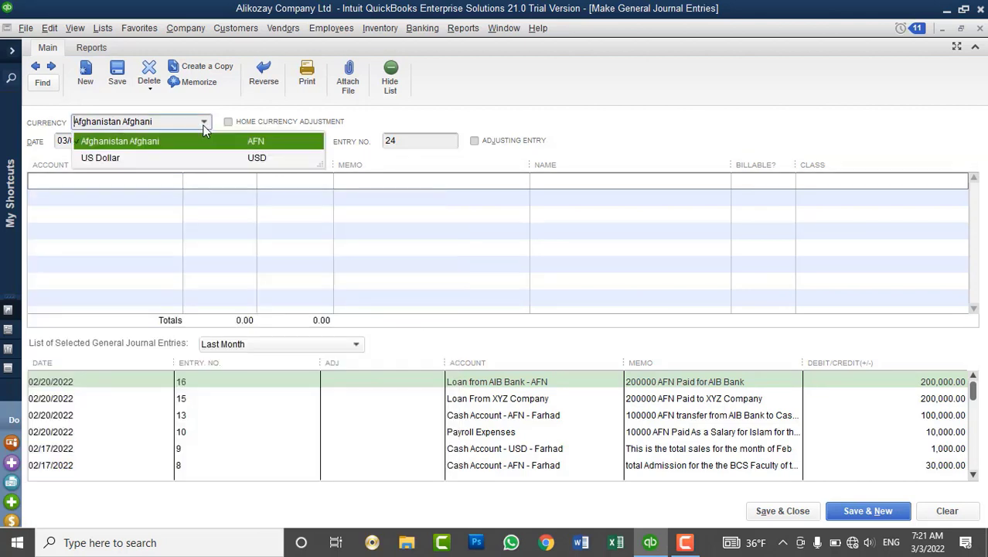
{"action": "left_click", "coordinate": [162, 159]}
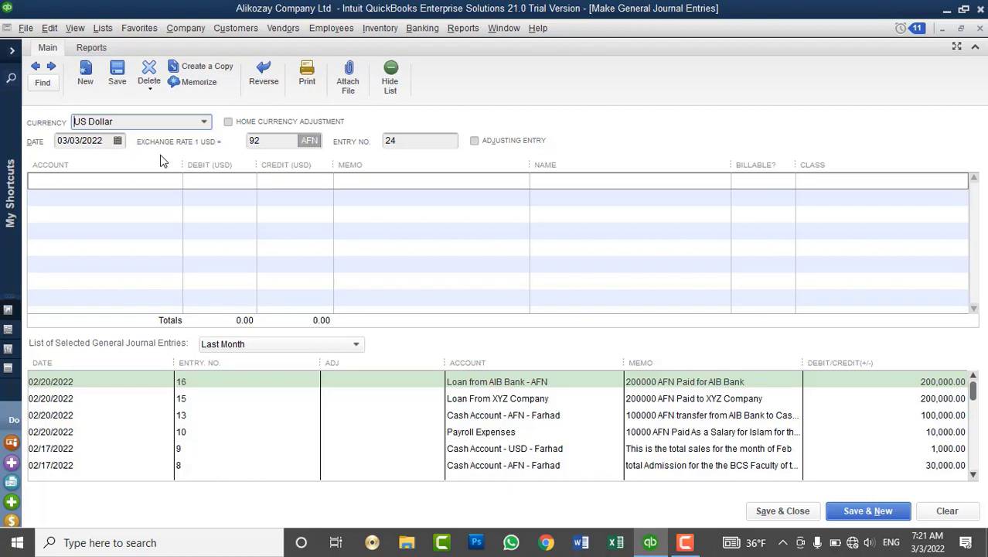
Set the first line to Accounts Payable - USD with a 1,000 debit.
{"action": "left_click", "coordinate": [679, 178]}
{"action": "left_click", "coordinate": [722, 180]}
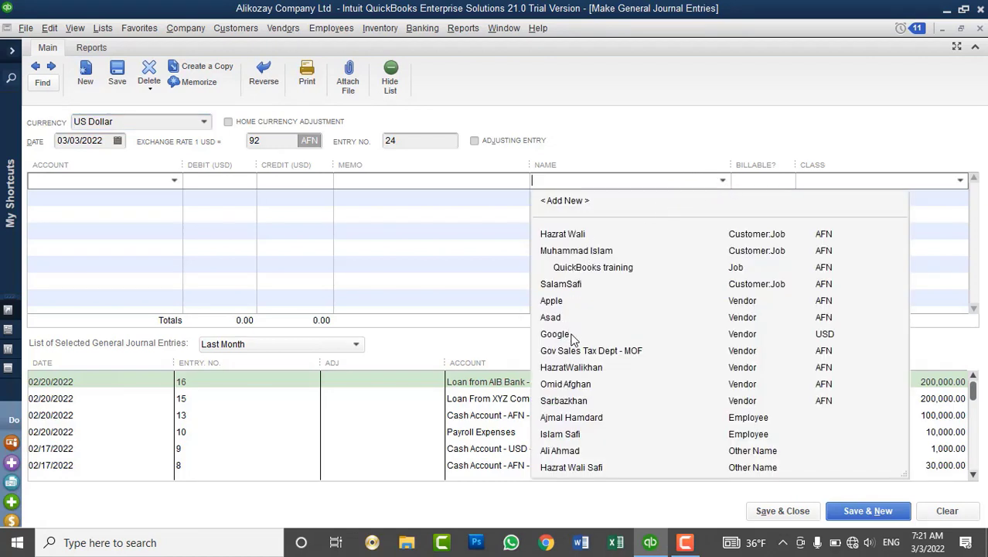
{"action": "left_click", "coordinate": [173, 182]}
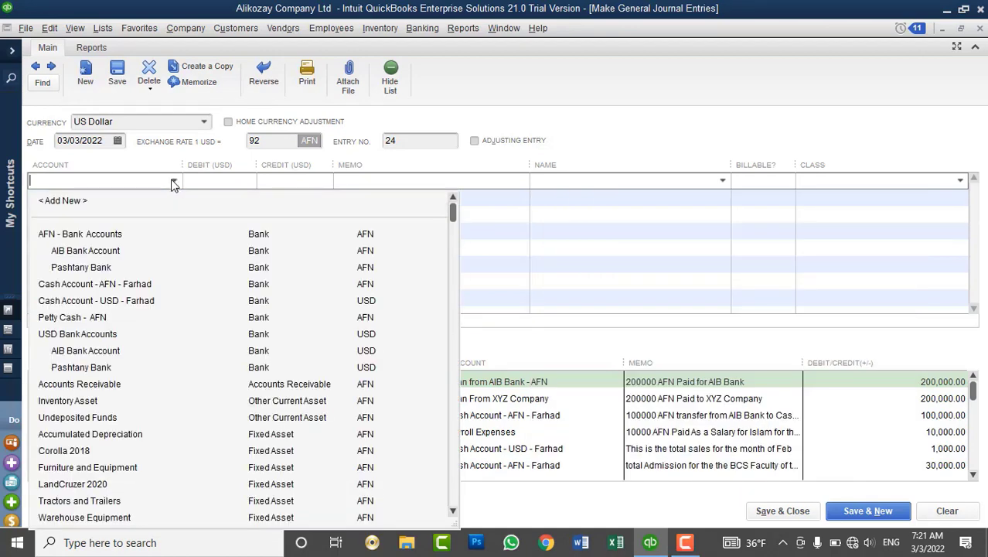
{"action": "scroll", "coordinate": [153, 477], "scroll_direction": "down", "scroll_amount": 2}
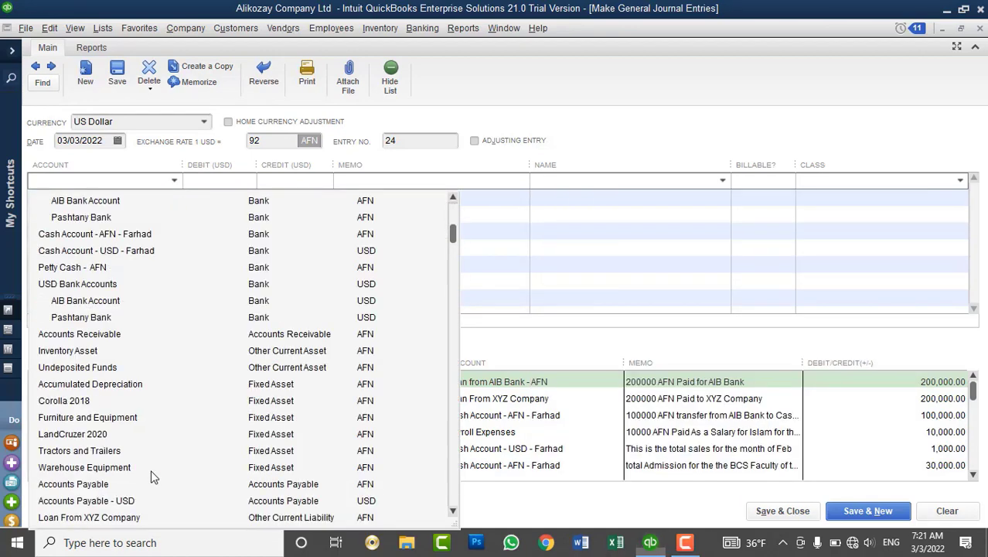
{"action": "scroll", "coordinate": [152, 477], "scroll_direction": "down", "scroll_amount": 1}
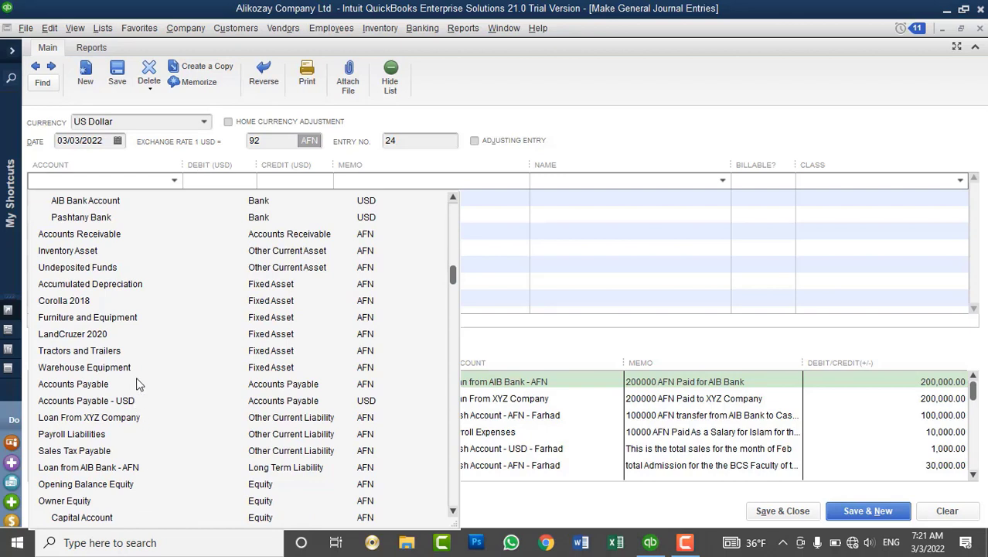
{"action": "scroll", "coordinate": [138, 384], "scroll_direction": "down", "scroll_amount": 1}
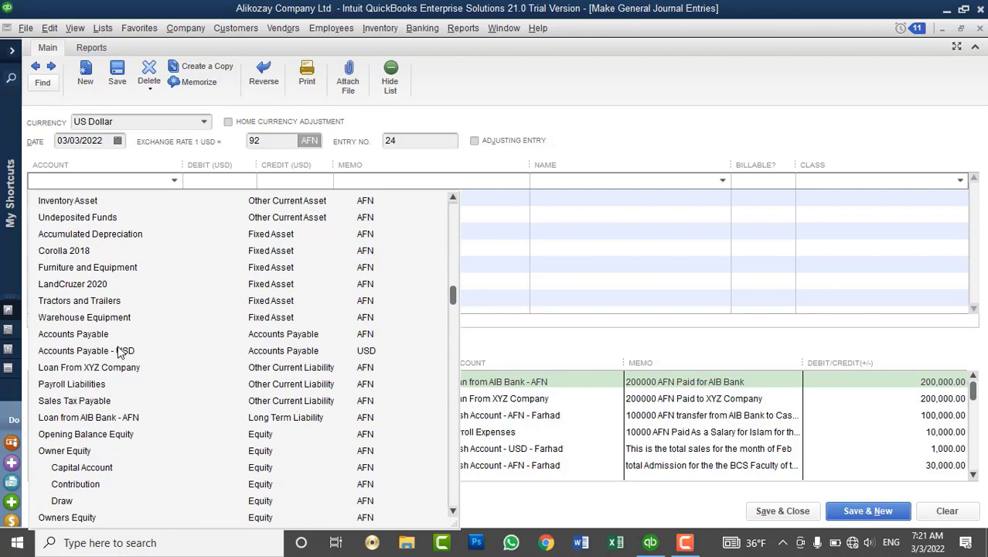
{"action": "left_click", "coordinate": [120, 349]}
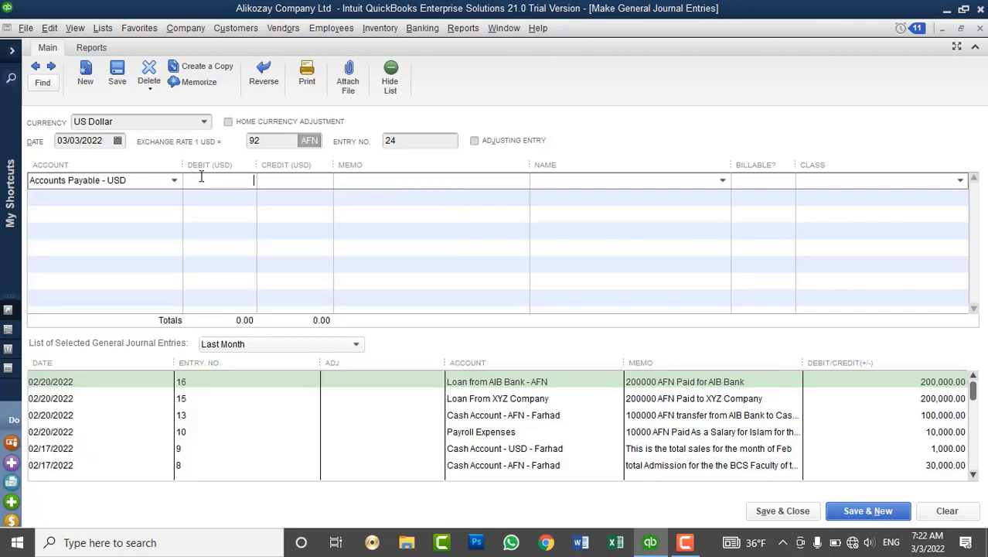
{"action": "type", "text": "1000"}
{"action": "key", "text": "Tab"}
Put the USD cash account on line two and check it in the Chart of Accounts.
{"action": "left_click", "coordinate": [174, 198]}
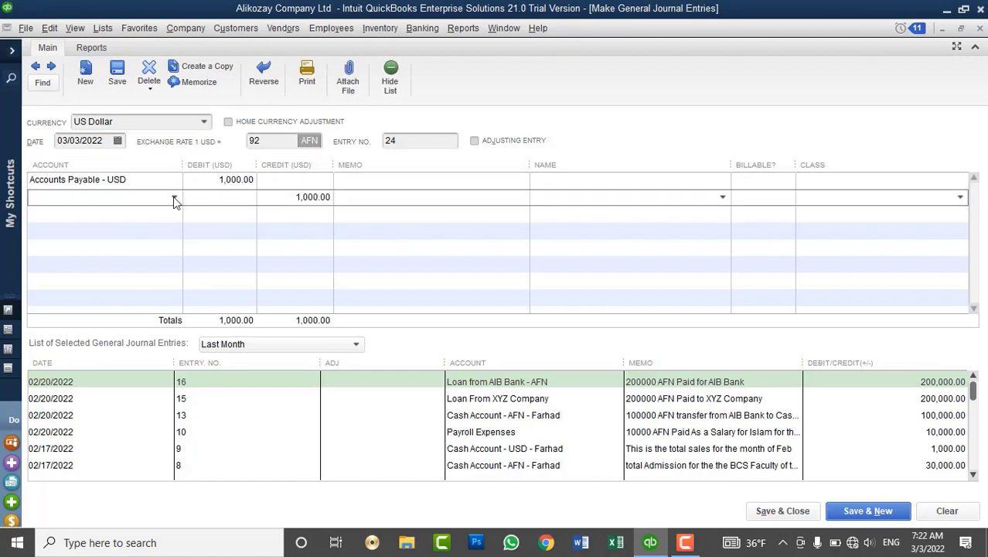
{"action": "left_click", "coordinate": [174, 197]}
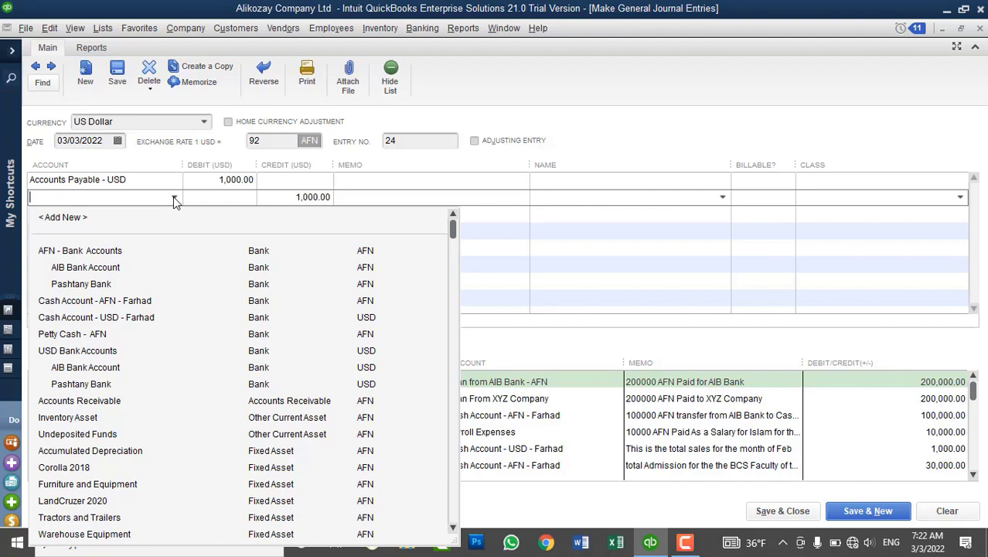
{"action": "left_click", "coordinate": [120, 319]}
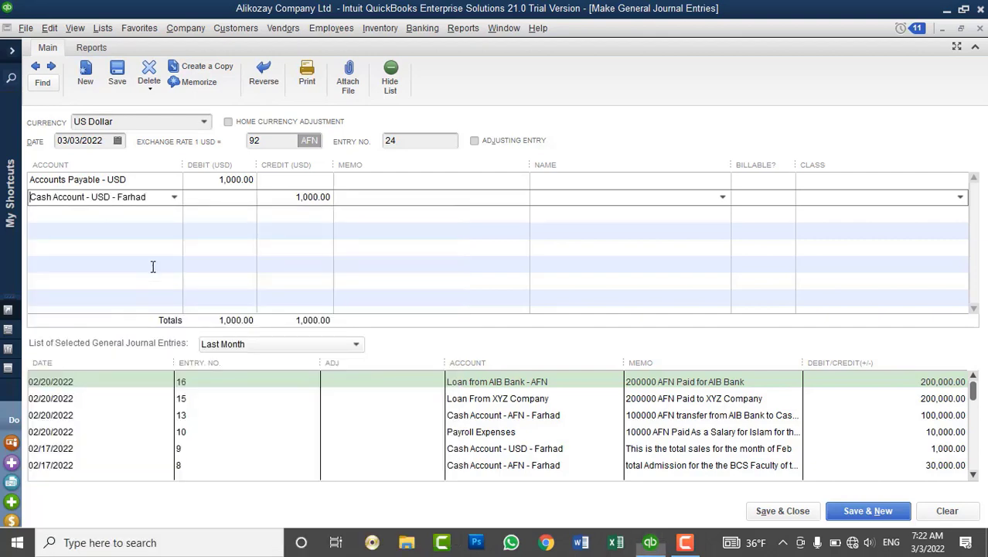
{"action": "left_click", "coordinate": [116, 34]}
{"action": "left_click", "coordinate": [117, 46]}
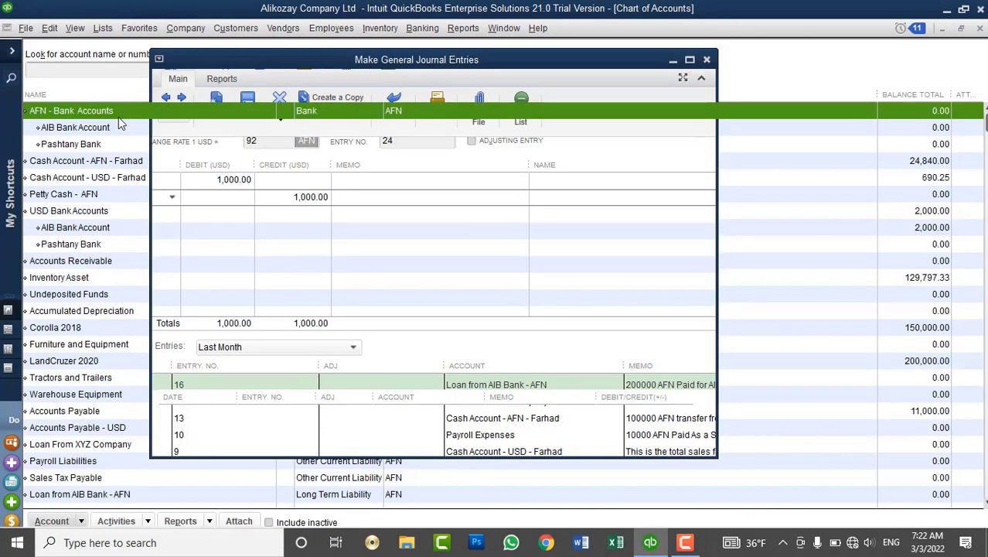
{"action": "left_click", "coordinate": [99, 176]}
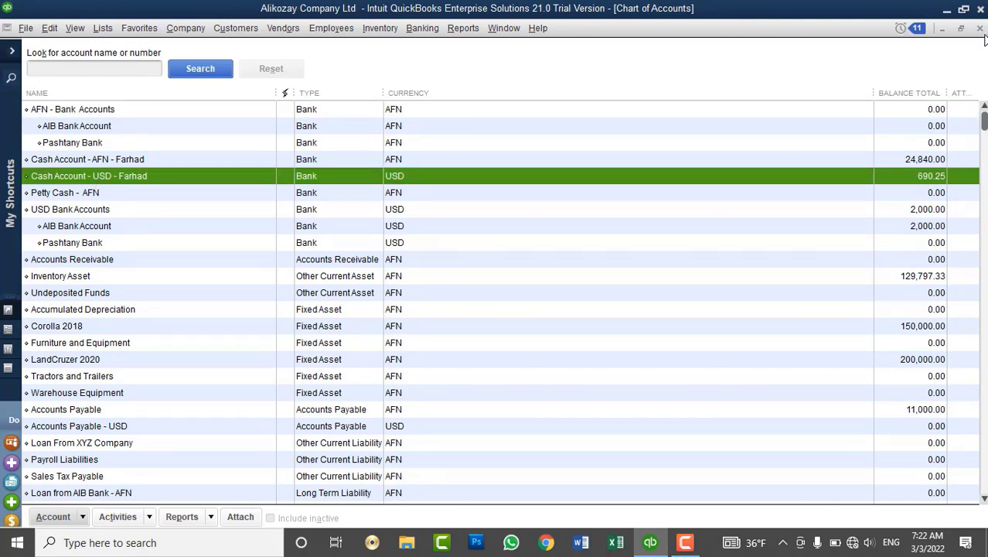
{"action": "double_click", "coordinate": [923, 186]}
Change the amounts to a 100 debit and a 100 credit.
{"action": "left_click_drag", "start_coordinate": [205, 180], "coordinate": [275, 182]}
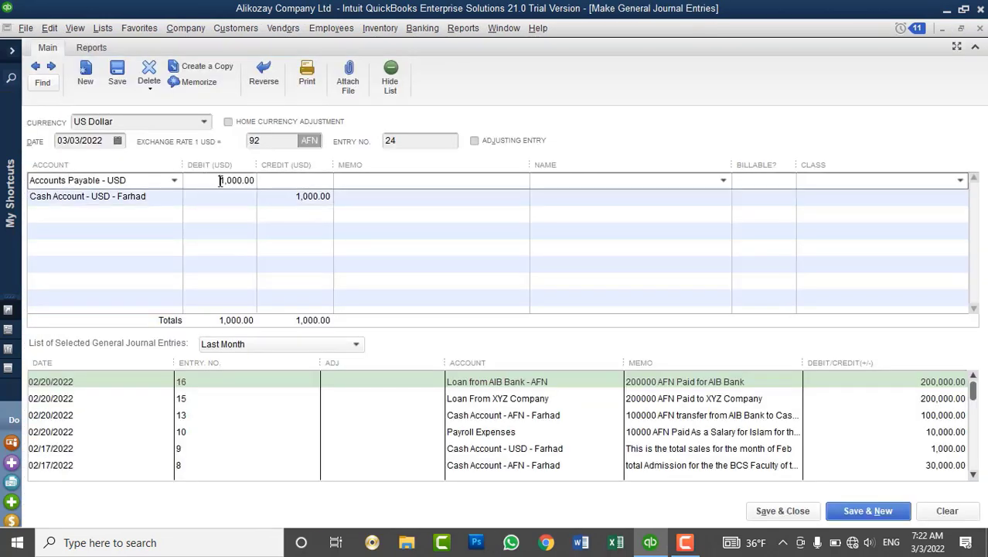
{"action": "type", "text": "100"}
{"action": "key", "text": "Tab"}
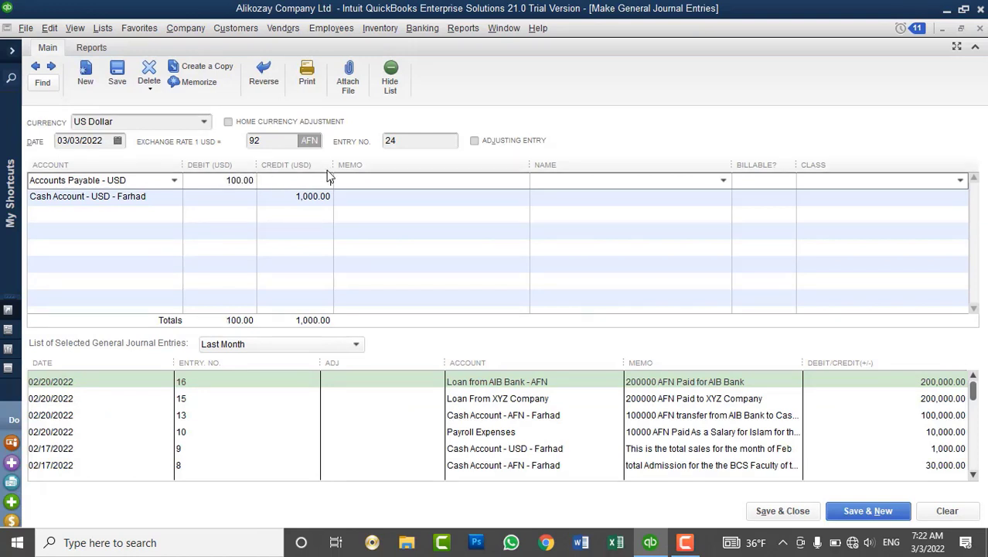
{"action": "key", "text": "Down"}
{"action": "type", "text": "100"}
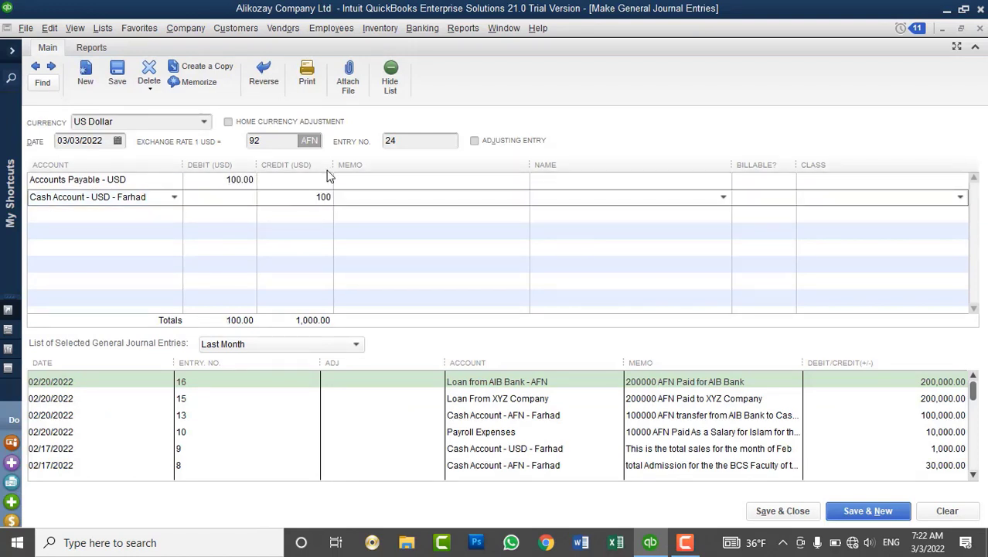
{"action": "key", "text": "Tab"}
Add the advance payment to vender memo to both journal lines.
{"action": "left_click", "coordinate": [473, 183]}
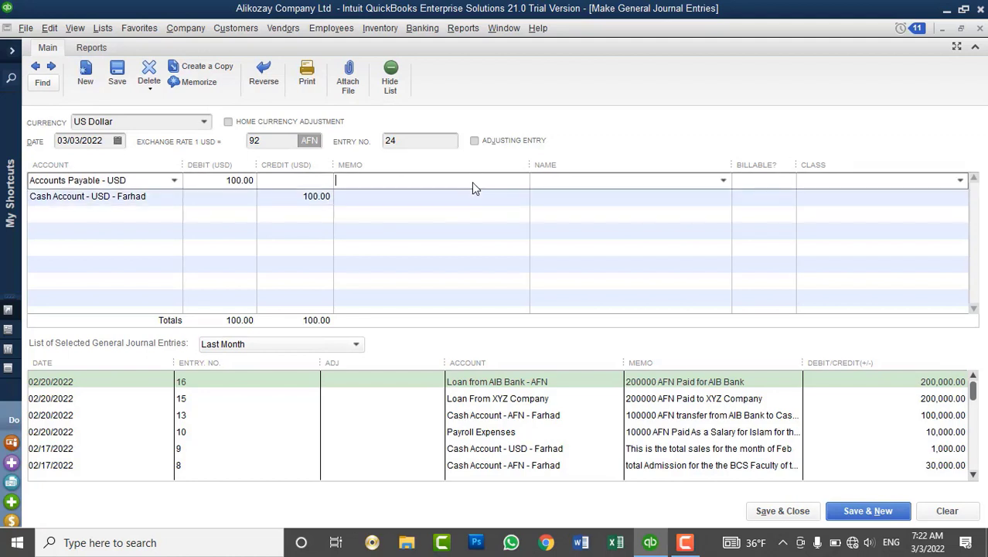
{"action": "type", "text": "advance payment of a"}
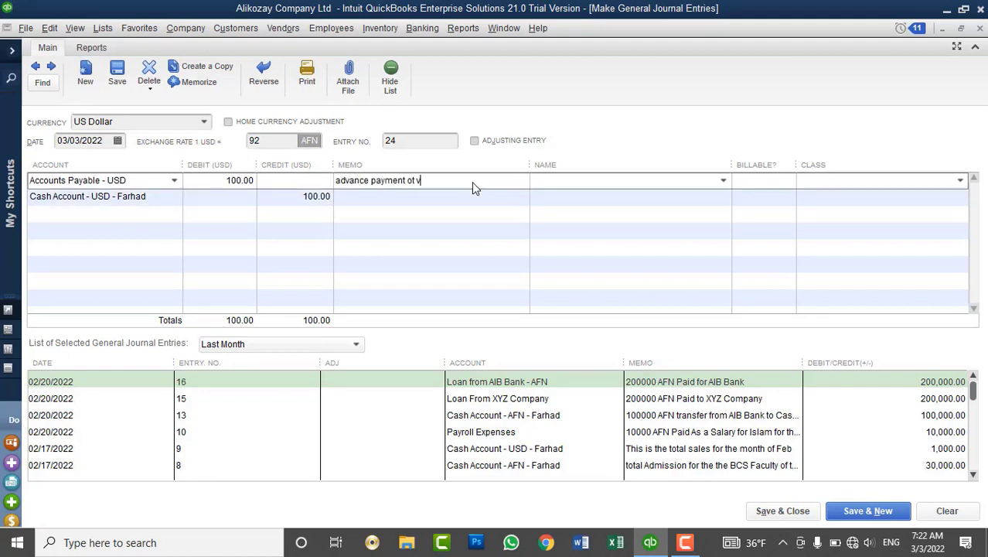
{"action": "key", "text": "BackSpace"}
{"action": "key", "text": "BackSpace"}
{"action": "key", "text": "BackSpace"}
{"action": "type", "text": "to vender"}
{"action": "left_click_drag", "start_coordinate": [490, 180], "coordinate": [316, 175]}
{"action": "key", "text": "ctrl+c"}
{"action": "left_click", "coordinate": [368, 196]}
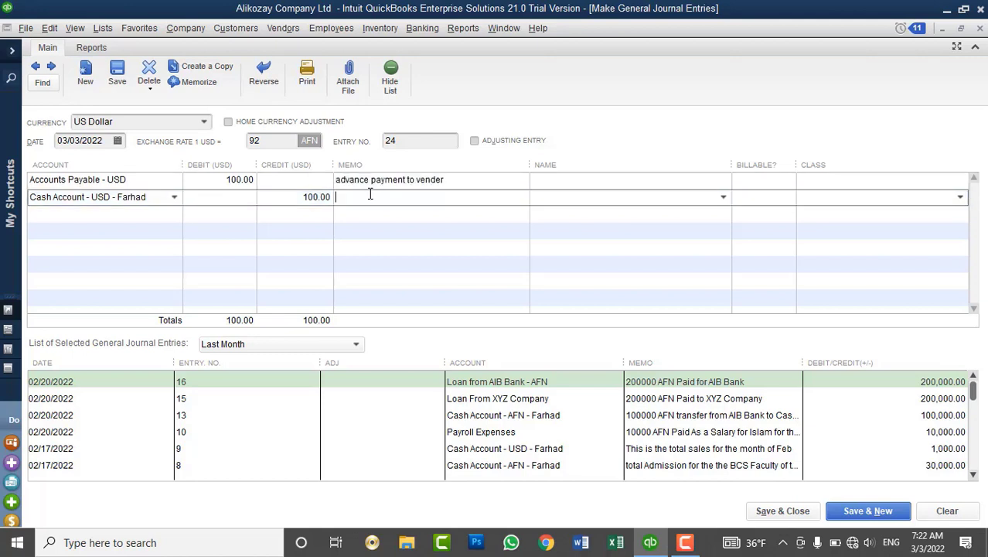
{"action": "key", "text": "ctrl+v"}
Set Google as the name on both lines and save the entry.
{"action": "left_click", "coordinate": [696, 181]}
{"action": "left_click", "coordinate": [724, 180]}
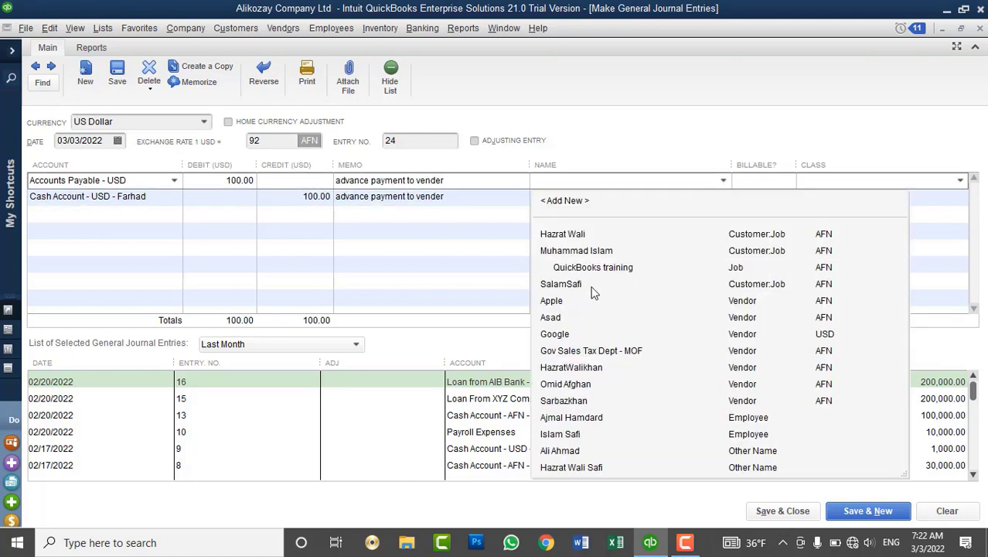
{"action": "left_click", "coordinate": [574, 333]}
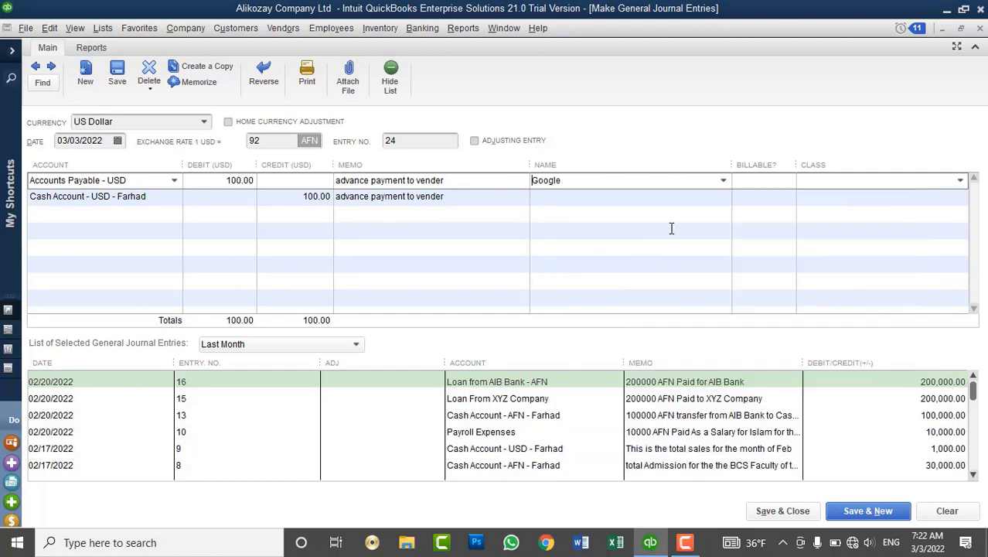
{"action": "left_click", "coordinate": [706, 197]}
{"action": "left_click", "coordinate": [724, 198]}
{"action": "left_click", "coordinate": [566, 348]}
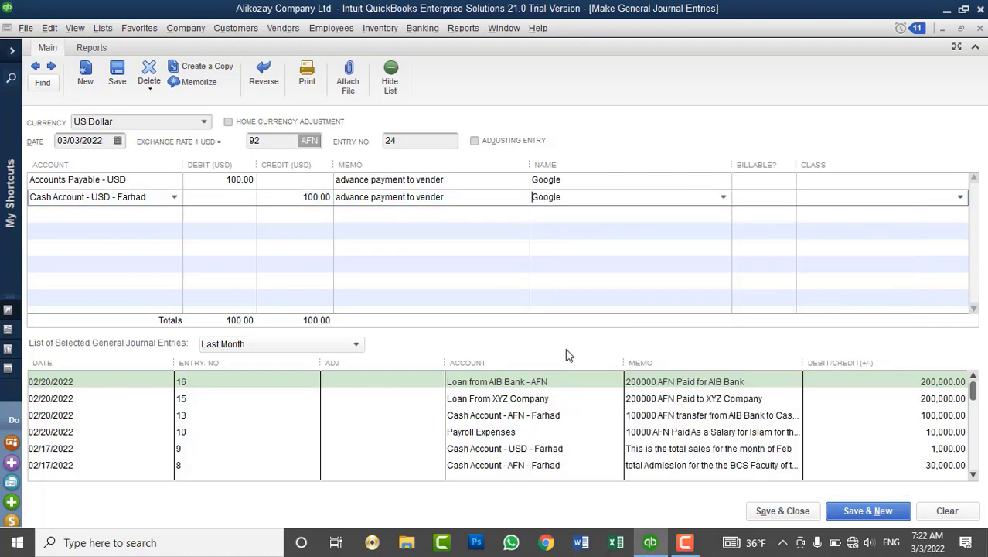
{"action": "left_click", "coordinate": [764, 518]}
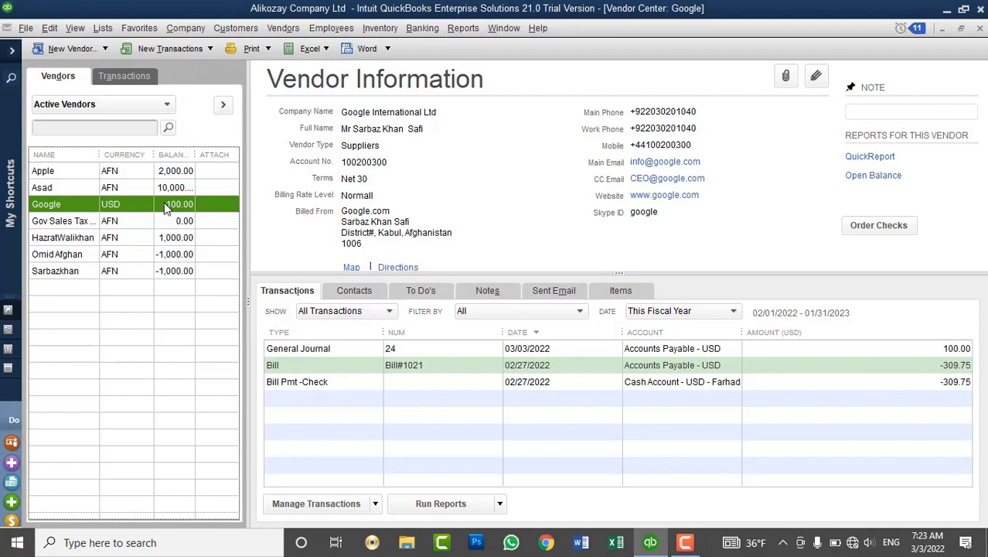
{"action": "left_click", "coordinate": [283, 31]}
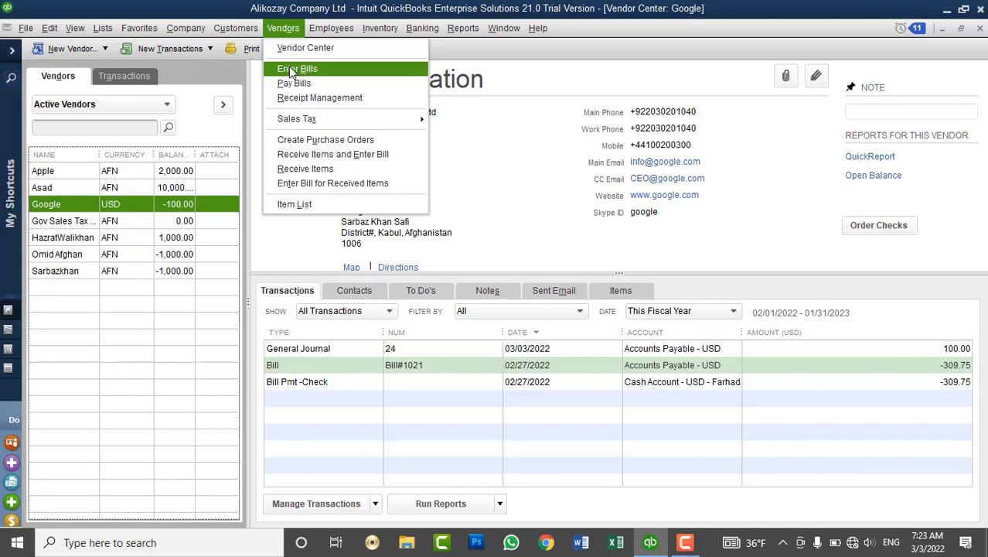
{"action": "left_click", "coordinate": [331, 28]}
{"action": "left_click", "coordinate": [283, 28]}
{"action": "mouse_move", "coordinate": [186, 28]}
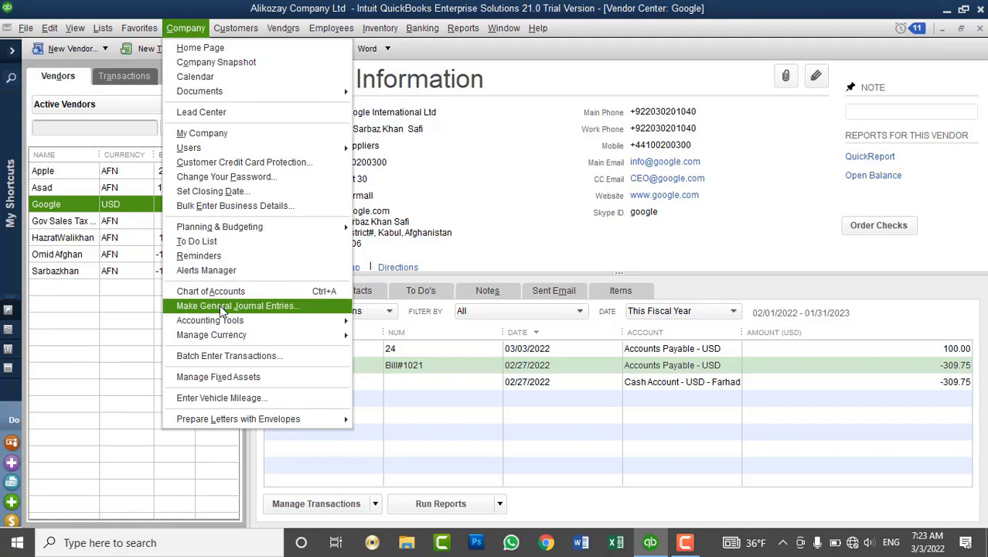
{"action": "left_click", "coordinate": [462, 185]}
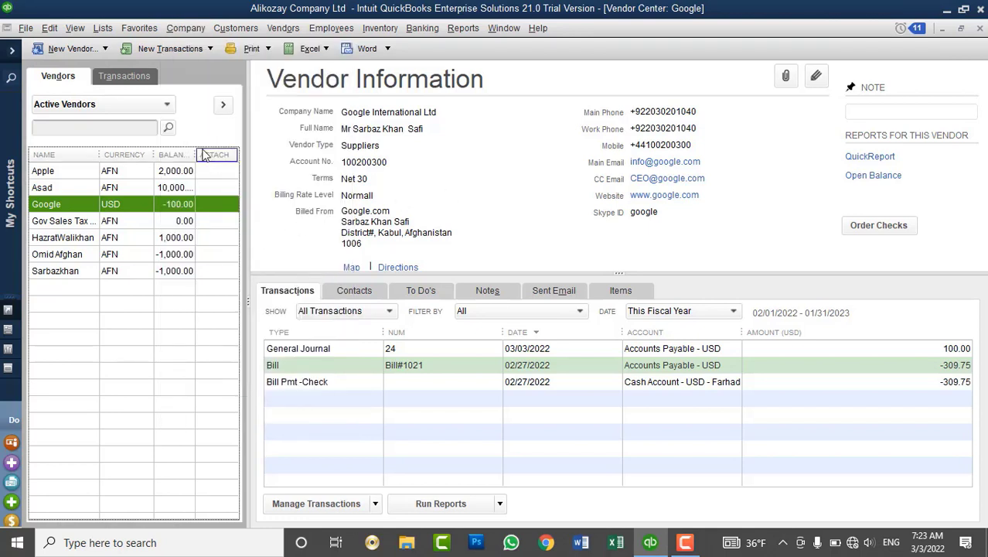
{"action": "left_click_drag", "start_coordinate": [198, 149], "coordinate": [211, 160]}
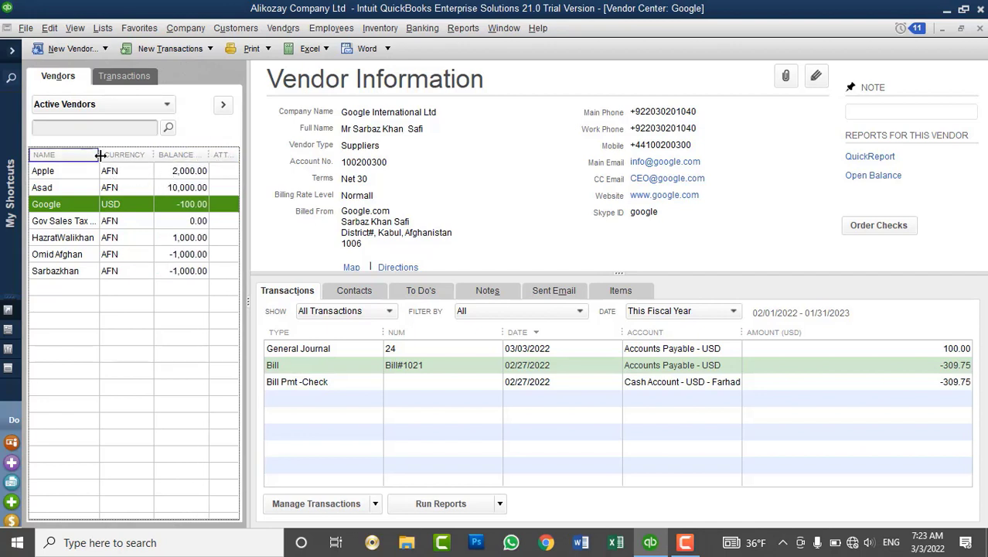
{"action": "left_click_drag", "start_coordinate": [99, 155], "coordinate": [137, 188]}
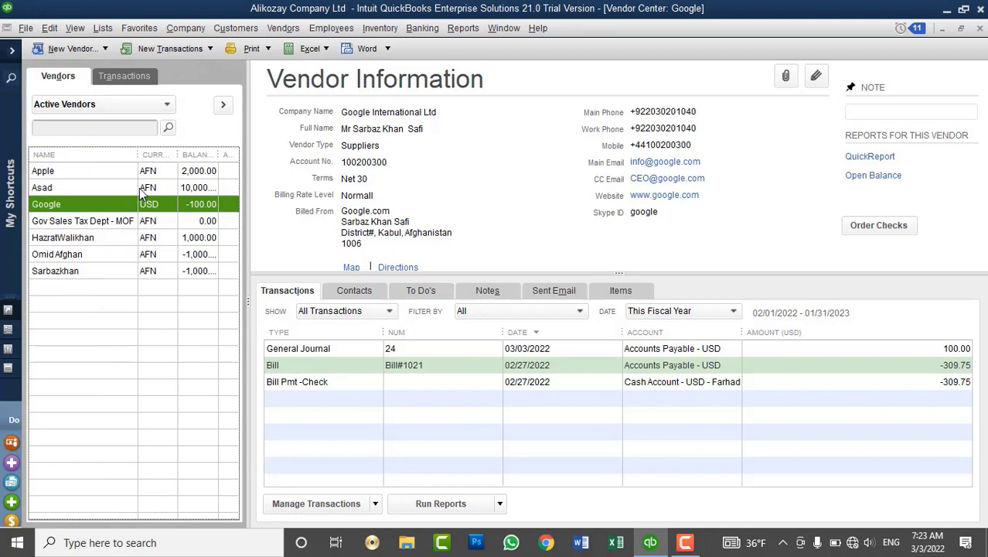
{"action": "left_click", "coordinate": [275, 32]}
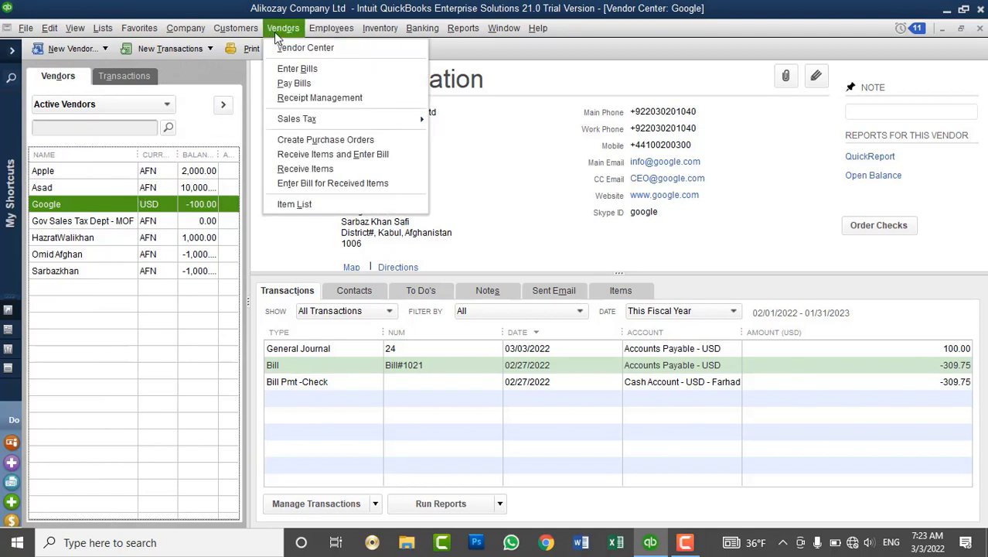
{"action": "left_click", "coordinate": [318, 205]}
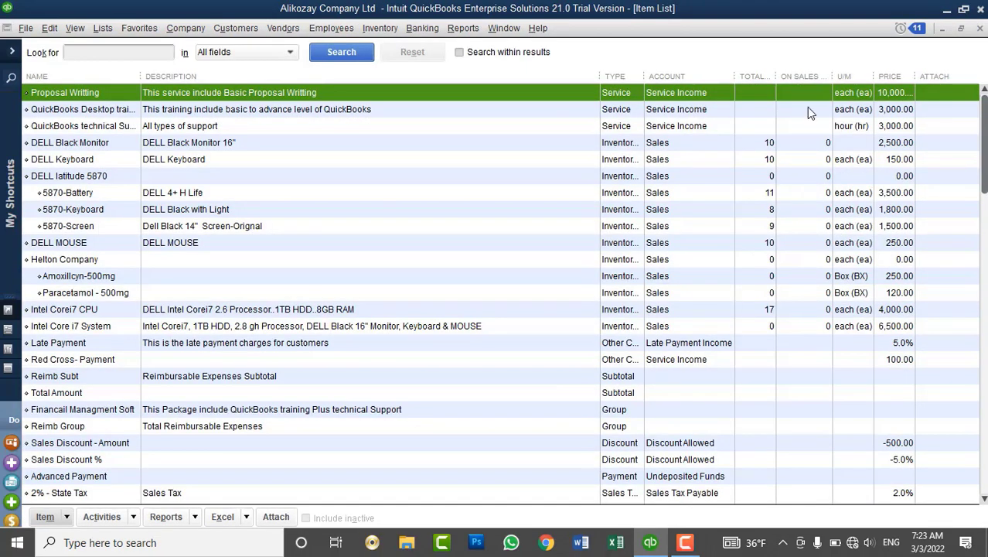
{"action": "left_click", "coordinate": [980, 28]}
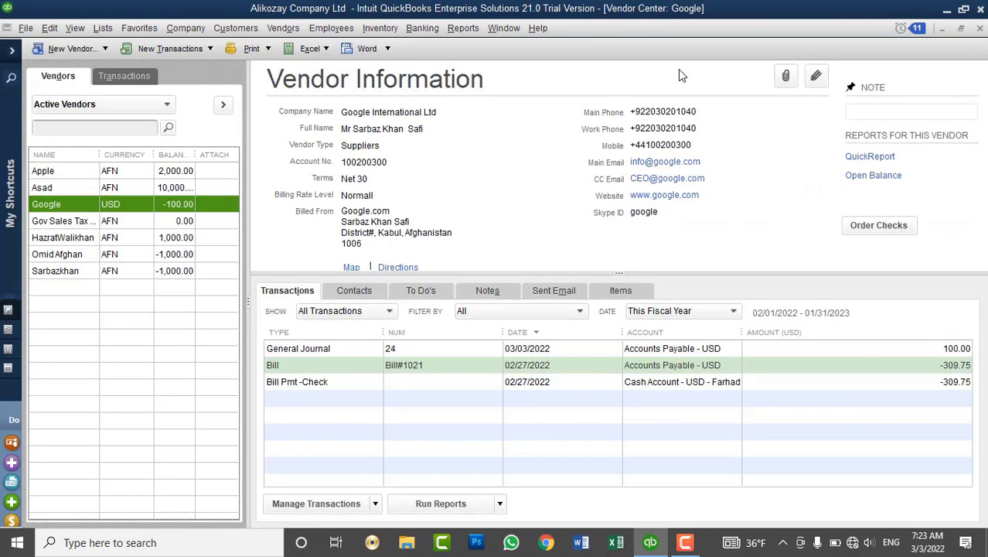
{"action": "left_click", "coordinate": [283, 28]}
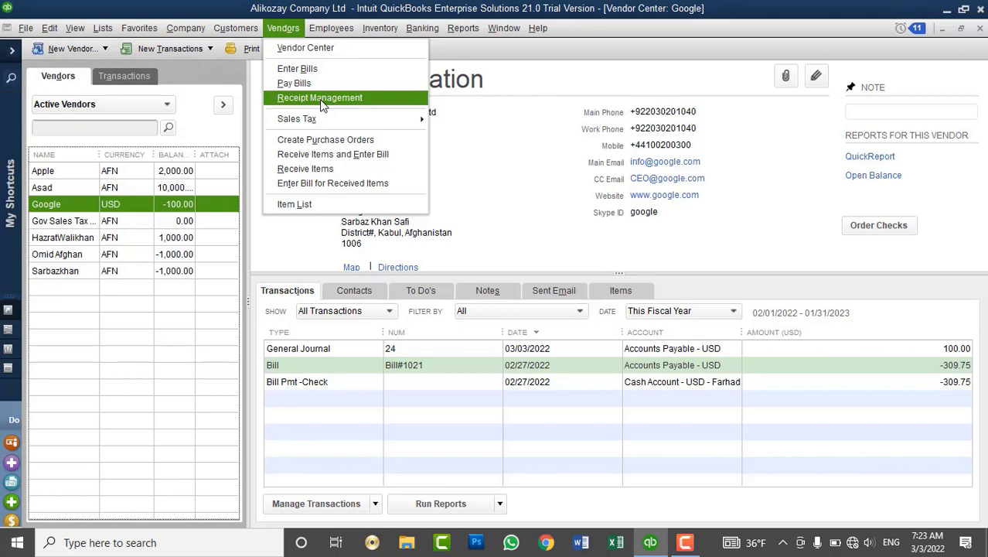
{"action": "left_click", "coordinate": [323, 105]}
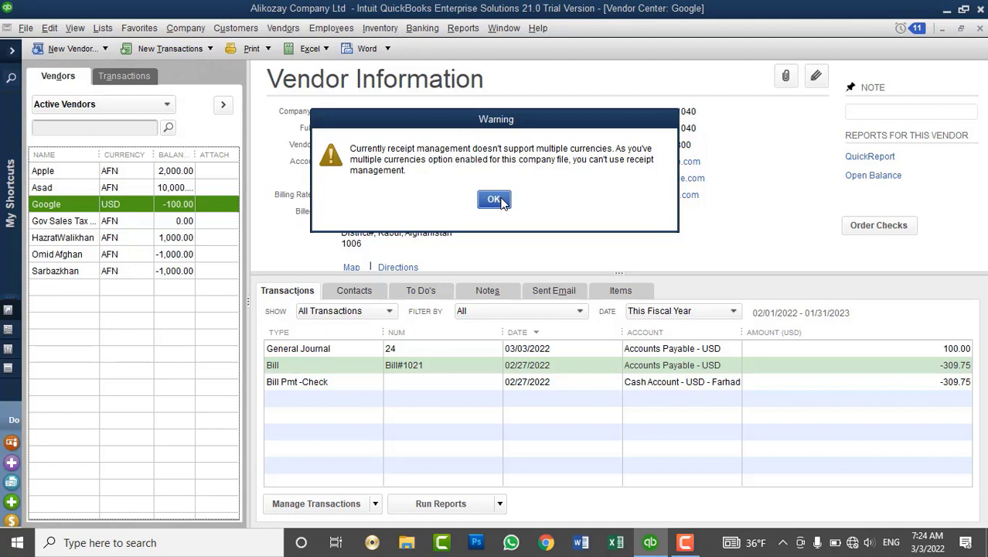
{"action": "left_click", "coordinate": [501, 201]}
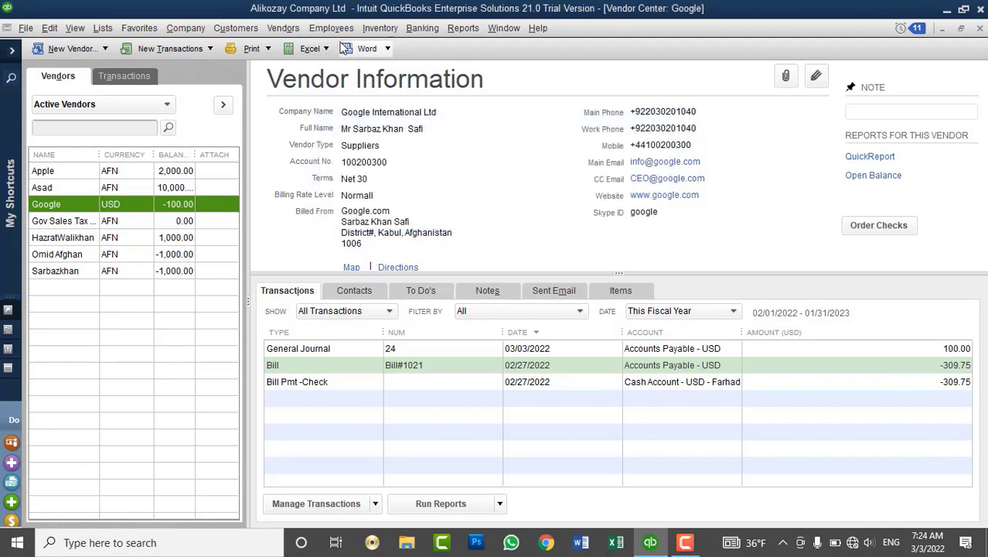
{"action": "left_click", "coordinate": [295, 31]}
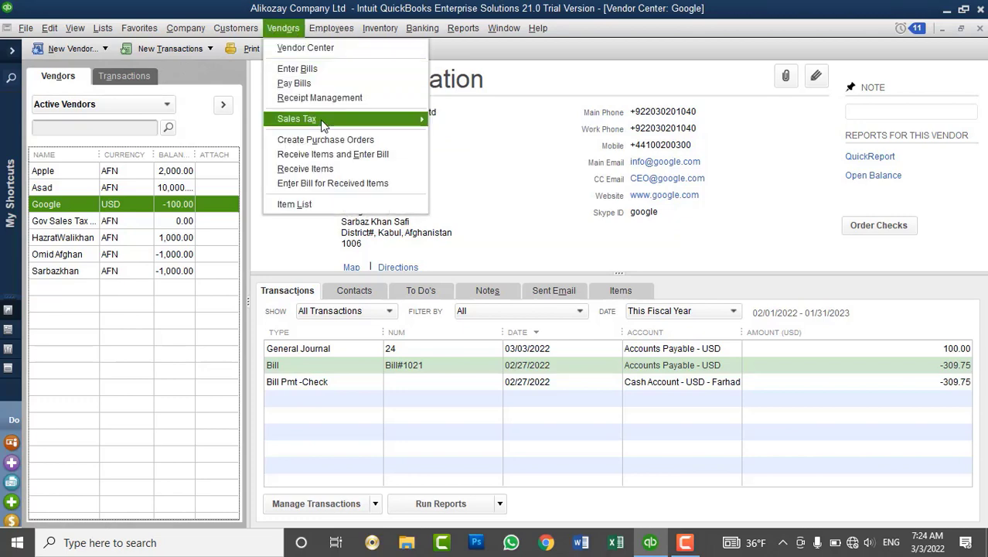
{"action": "mouse_move", "coordinate": [302, 119]}
{"action": "mouse_move", "coordinate": [235, 28]}
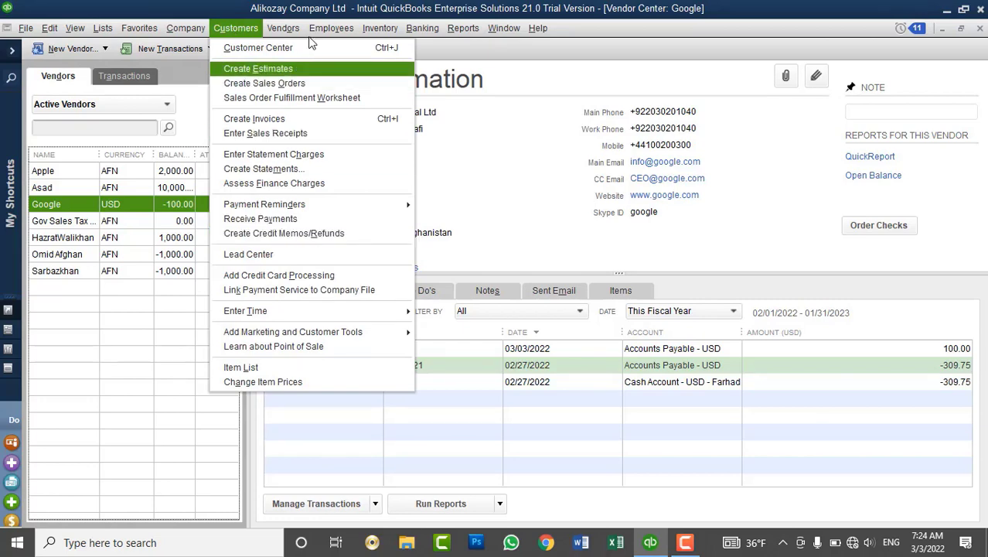
{"action": "mouse_move", "coordinate": [316, 30]}
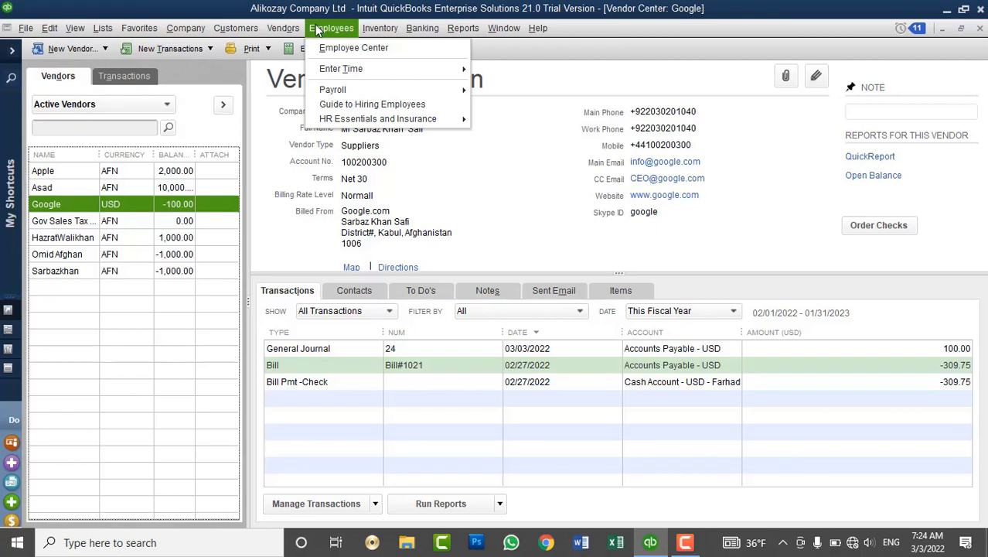
{"action": "mouse_move", "coordinate": [283, 28]}
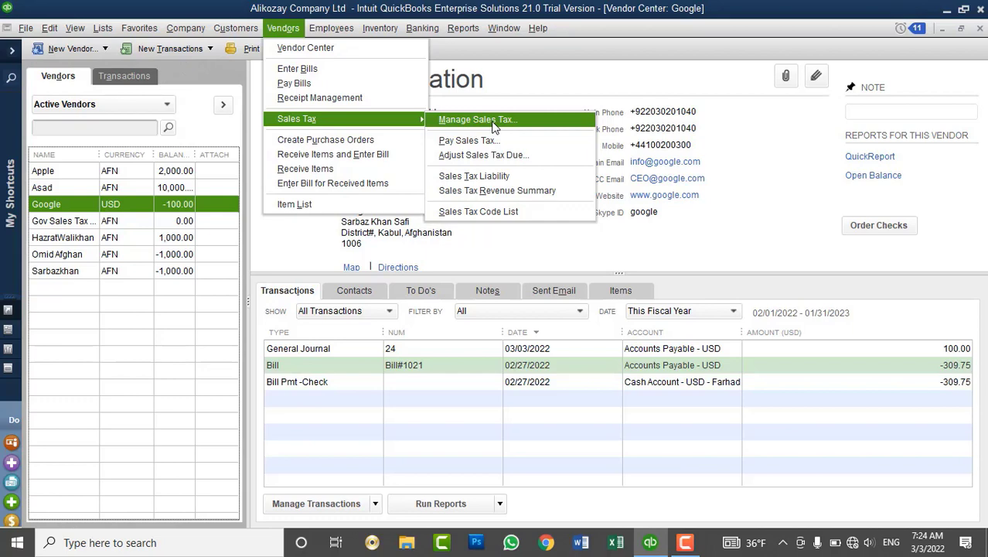
{"action": "left_click", "coordinate": [463, 28]}
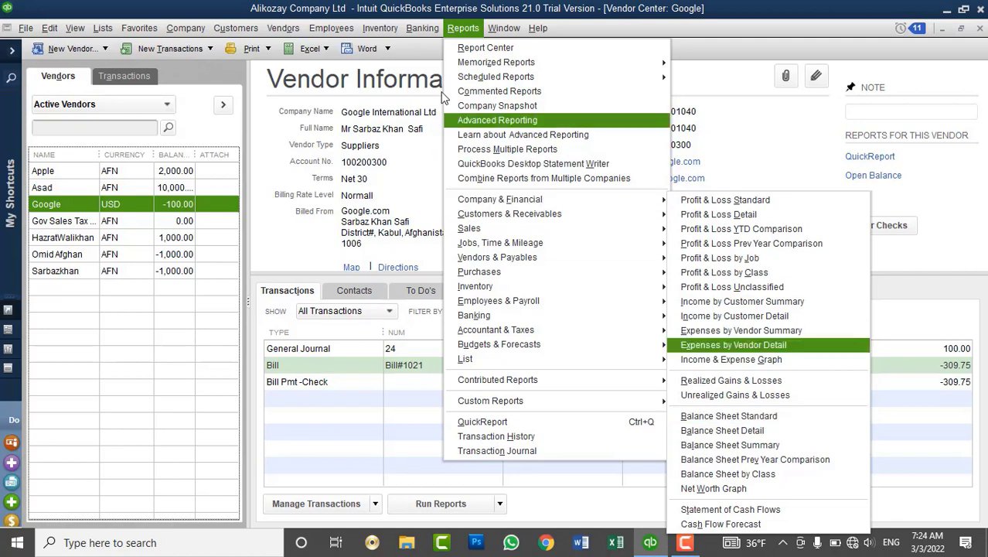
{"action": "mouse_move", "coordinate": [315, 48]}
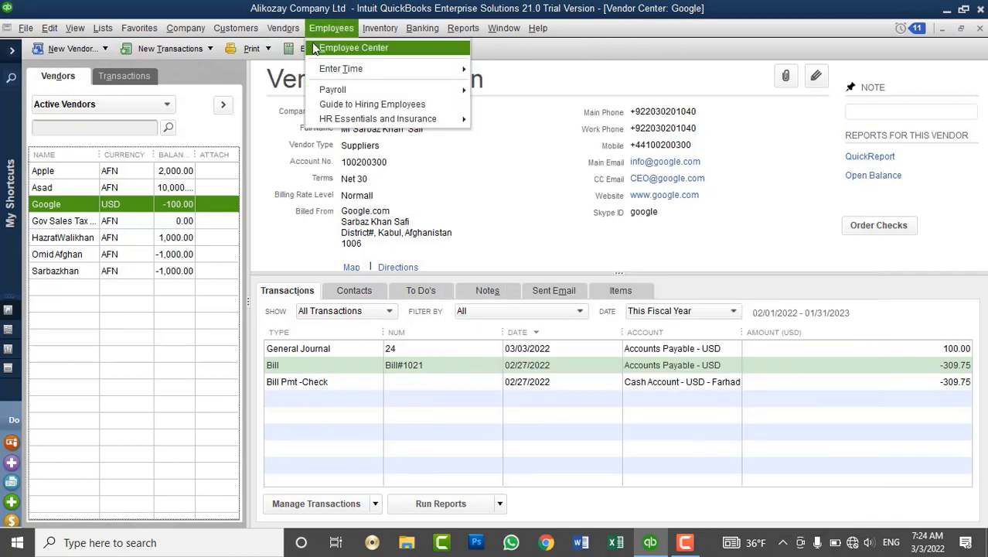
{"action": "mouse_move", "coordinate": [366, 118]}
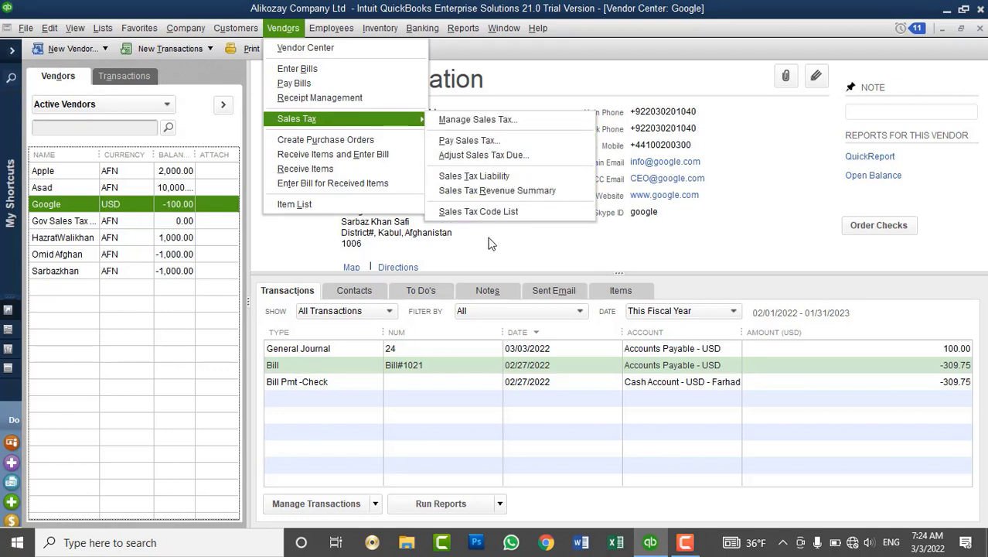
{"action": "left_click", "coordinate": [502, 267]}
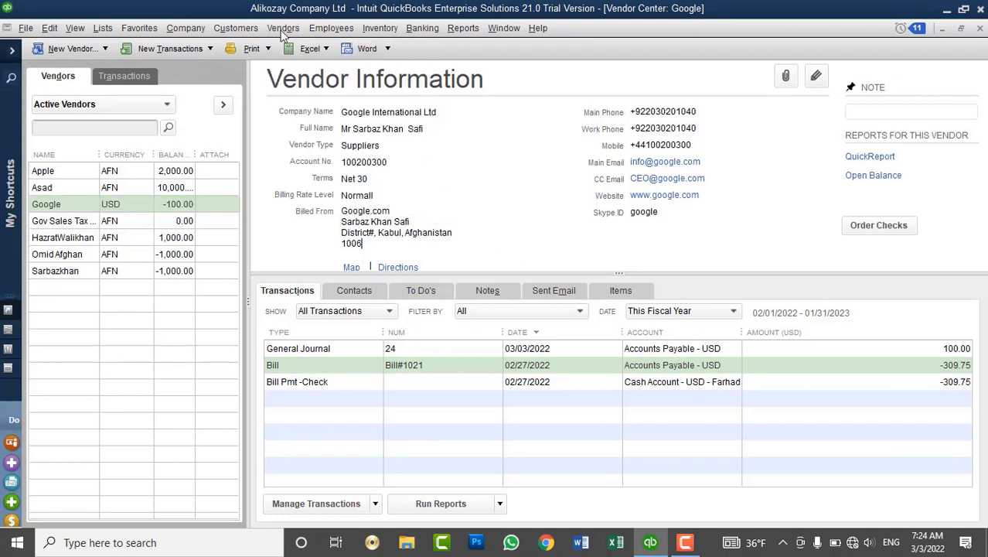
{"action": "left_click", "coordinate": [217, 30]}
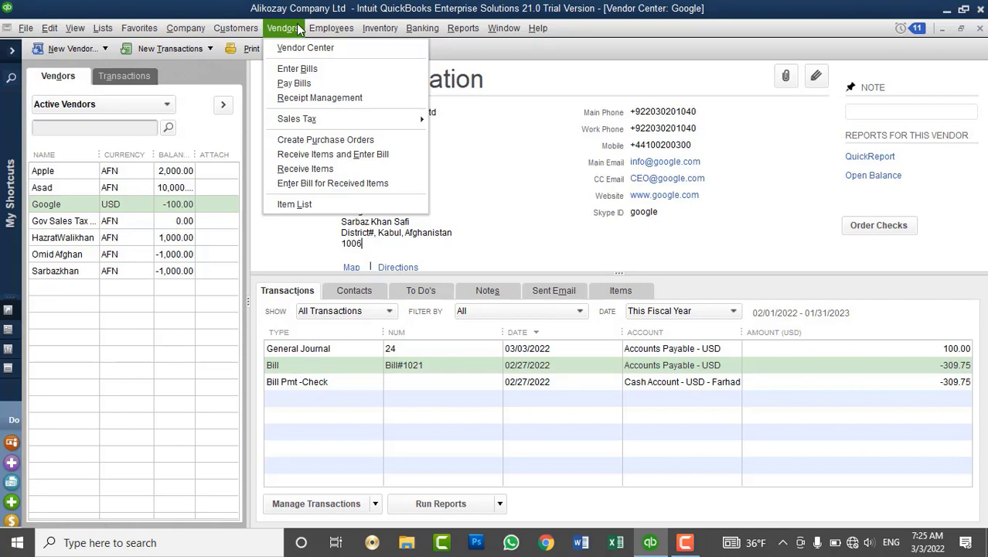
Open the AFN vendor's Credit transaction, delete it, and close the emptied form.
{"action": "left_click", "coordinate": [129, 302]}
{"action": "left_click", "coordinate": [127, 273]}
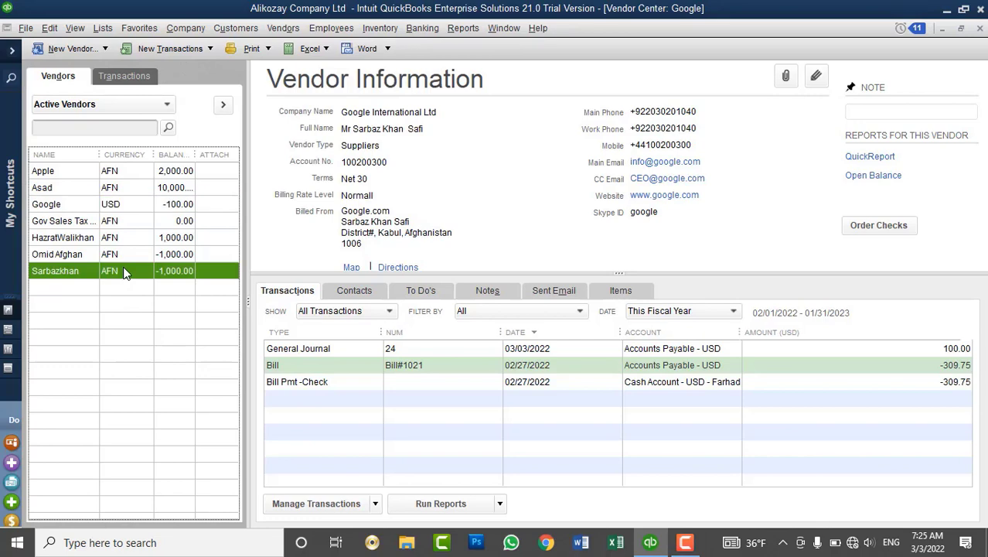
{"action": "right_click", "coordinate": [299, 350]}
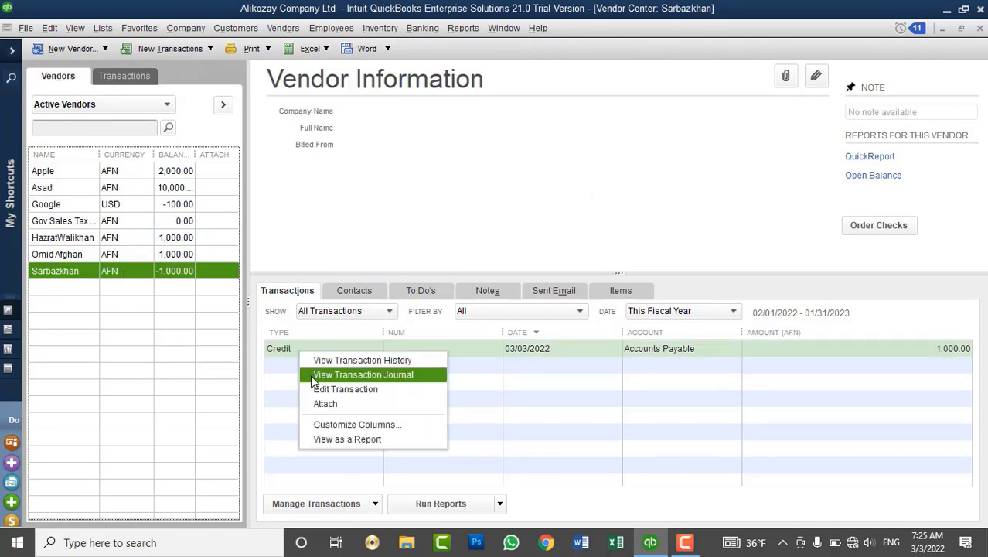
{"action": "left_click", "coordinate": [311, 386]}
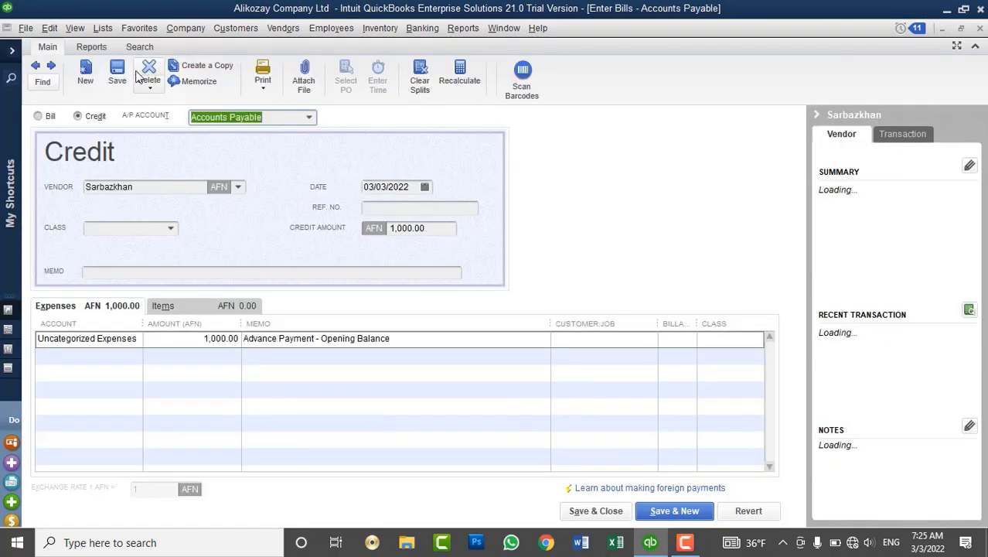
{"action": "left_click", "coordinate": [149, 73]}
{"action": "left_click", "coordinate": [457, 178]}
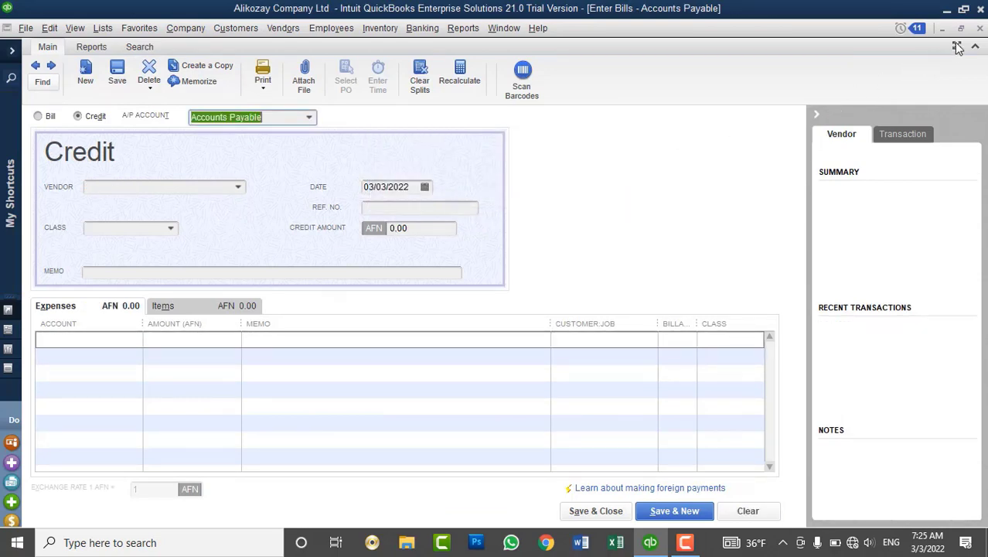
{"action": "left_click", "coordinate": [980, 28]}
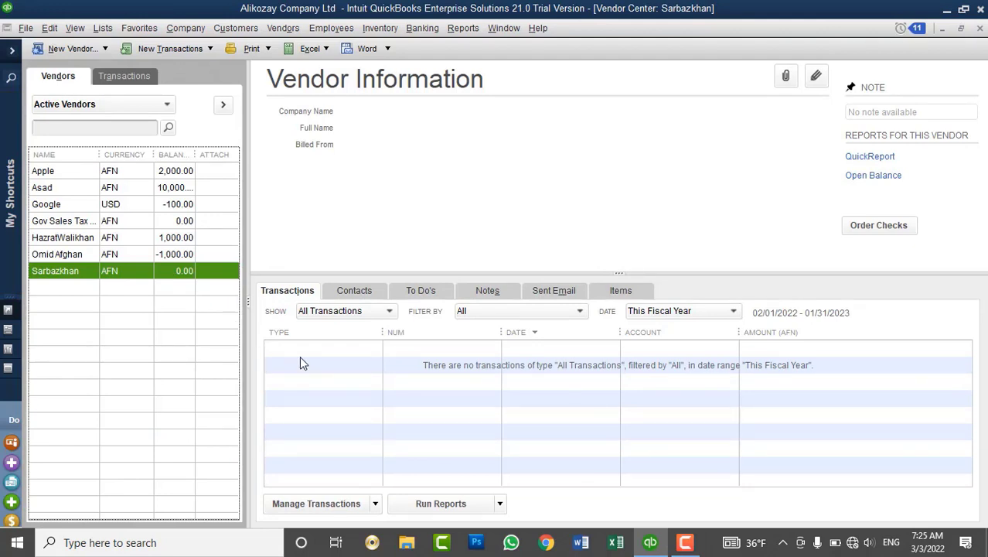
{"action": "left_click", "coordinate": [382, 28]}
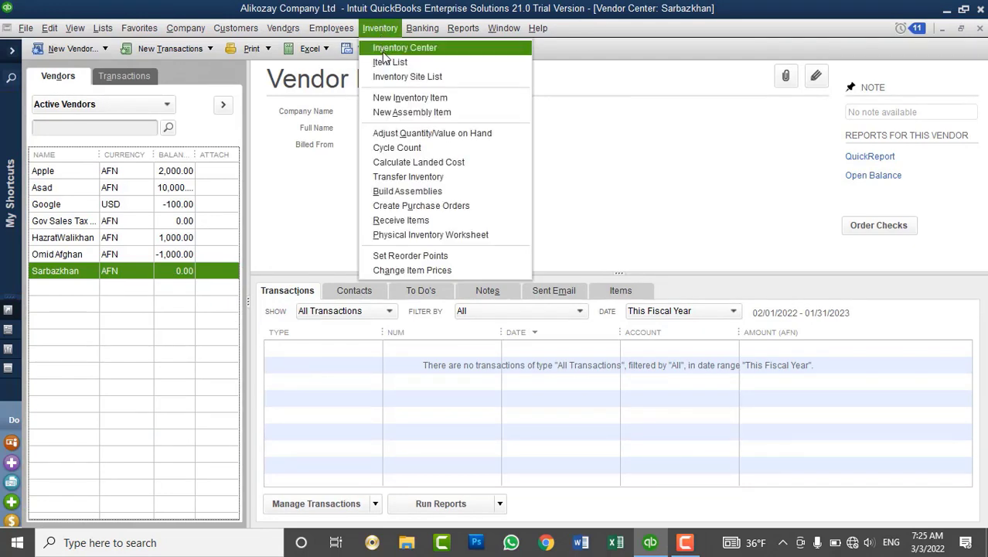
{"action": "left_click", "coordinate": [431, 235]}
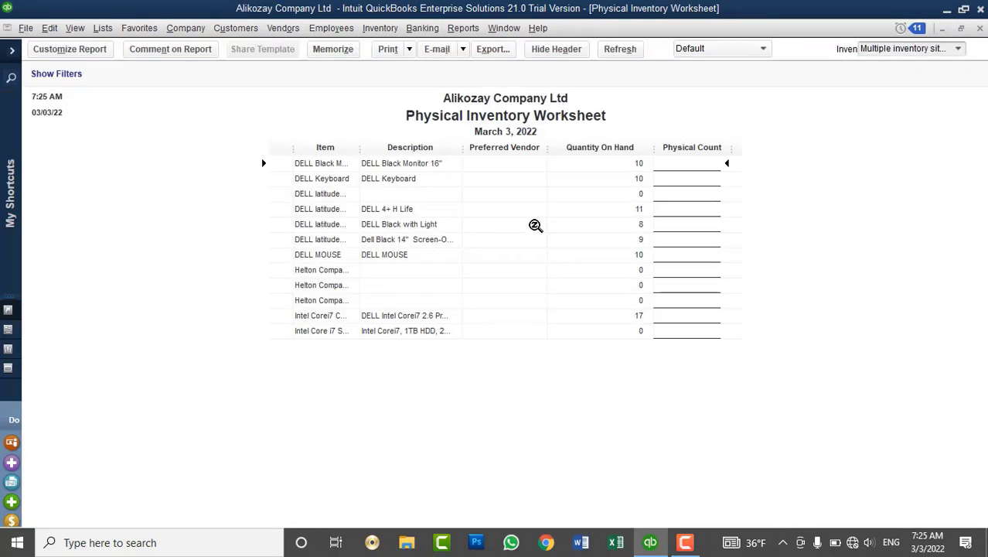
{"action": "left_click_drag", "start_coordinate": [365, 150], "coordinate": [413, 161]}
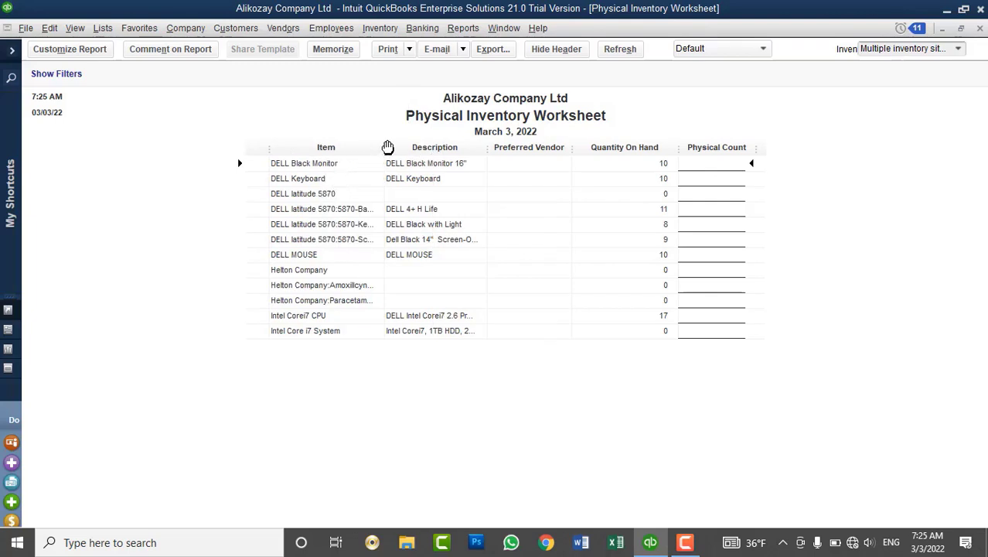
{"action": "left_click_drag", "start_coordinate": [388, 147], "coordinate": [415, 152]}
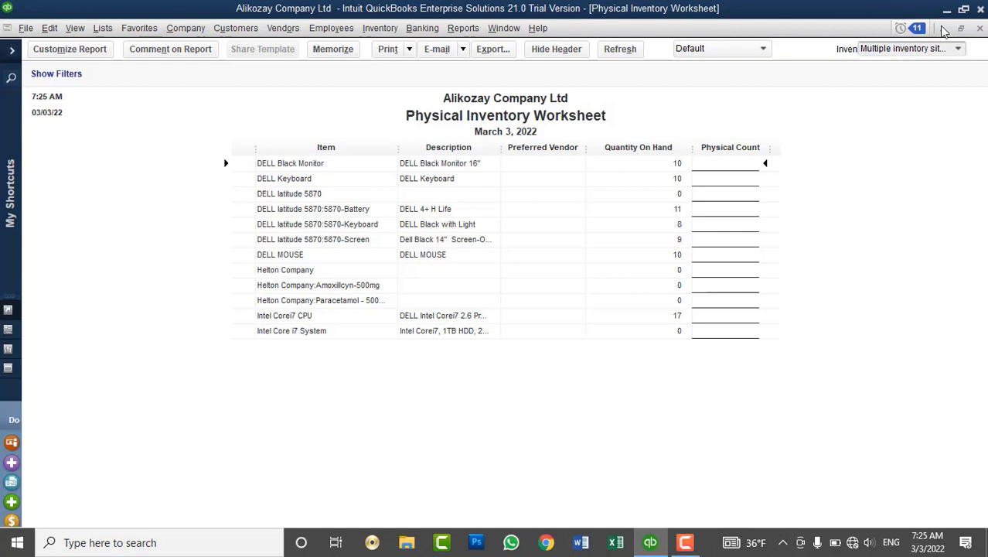
{"action": "left_click", "coordinate": [979, 29]}
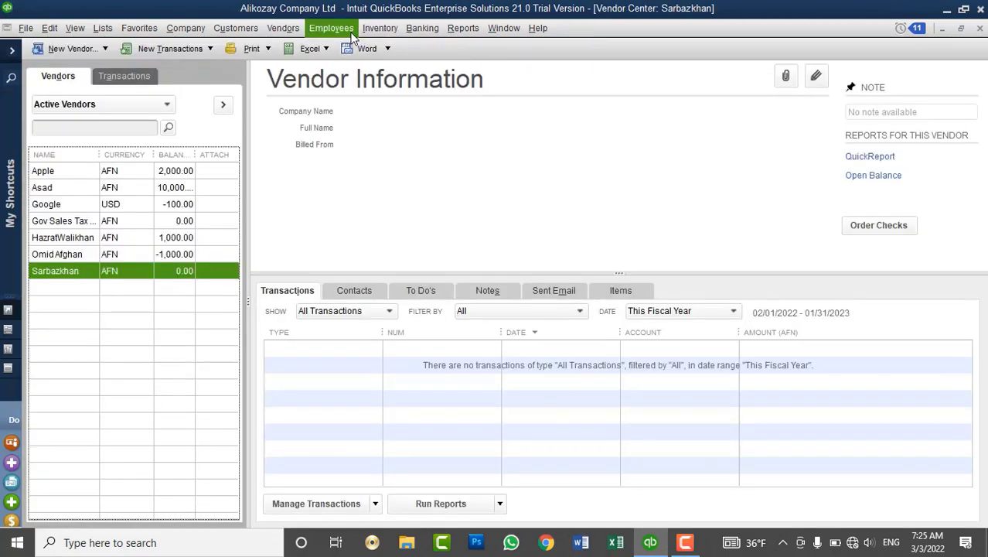
Start a new purchase order for the AFN vendor.
{"action": "left_click", "coordinate": [285, 28]}
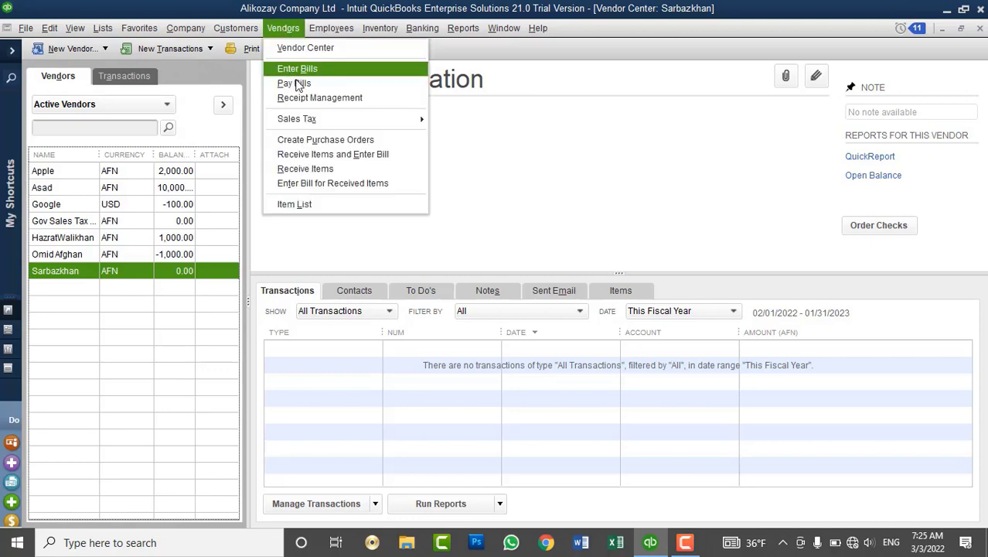
{"action": "left_click", "coordinate": [314, 139]}
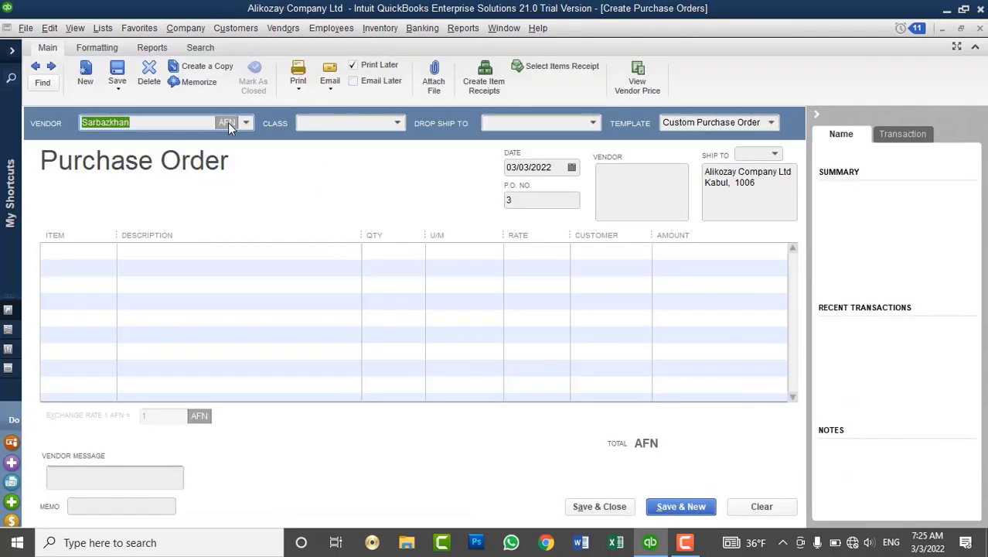
{"action": "left_click", "coordinate": [247, 123]}
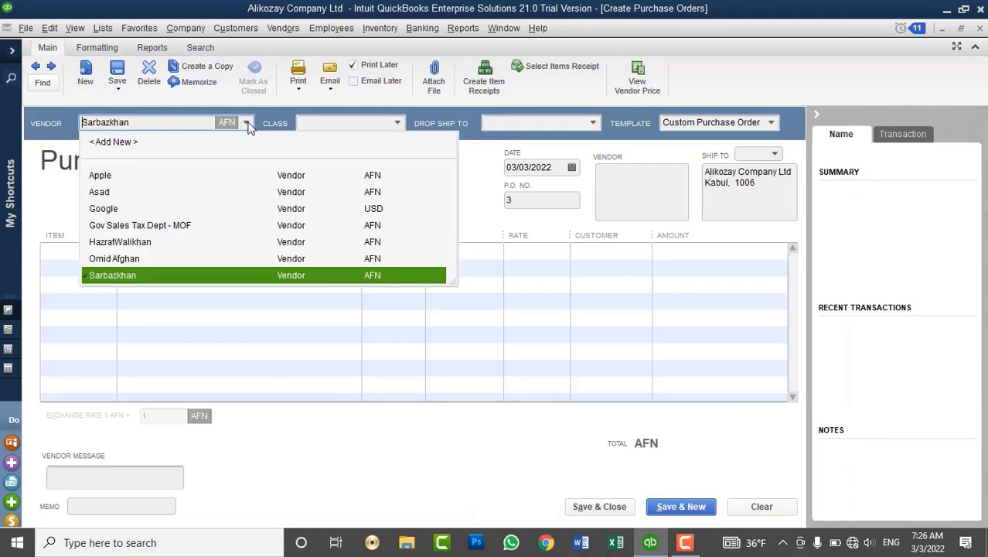
{"action": "left_click", "coordinate": [139, 276]}
Add the DELL latitude 5870 battery, keyboard and screen as three lines.
{"action": "left_click", "coordinate": [102, 248]}
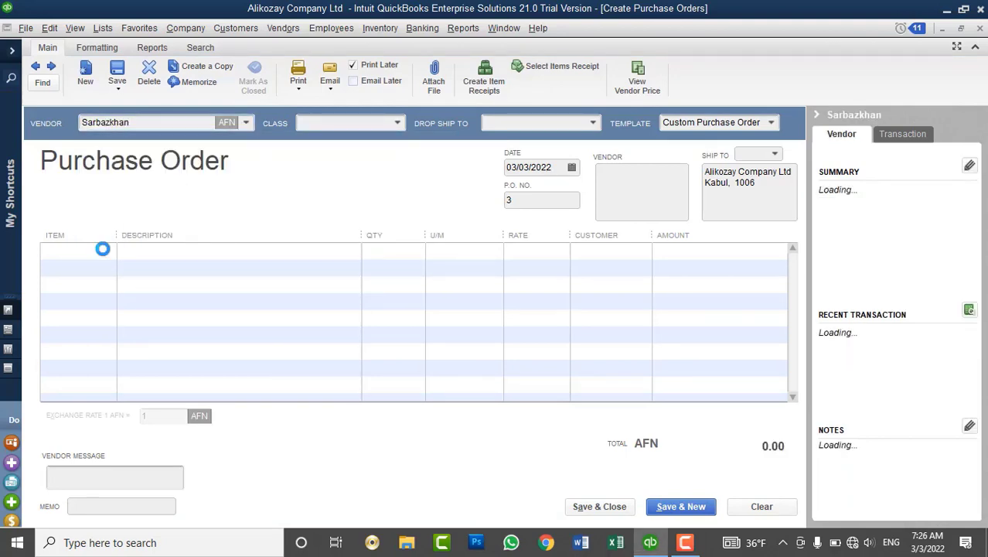
{"action": "left_click", "coordinate": [108, 250]}
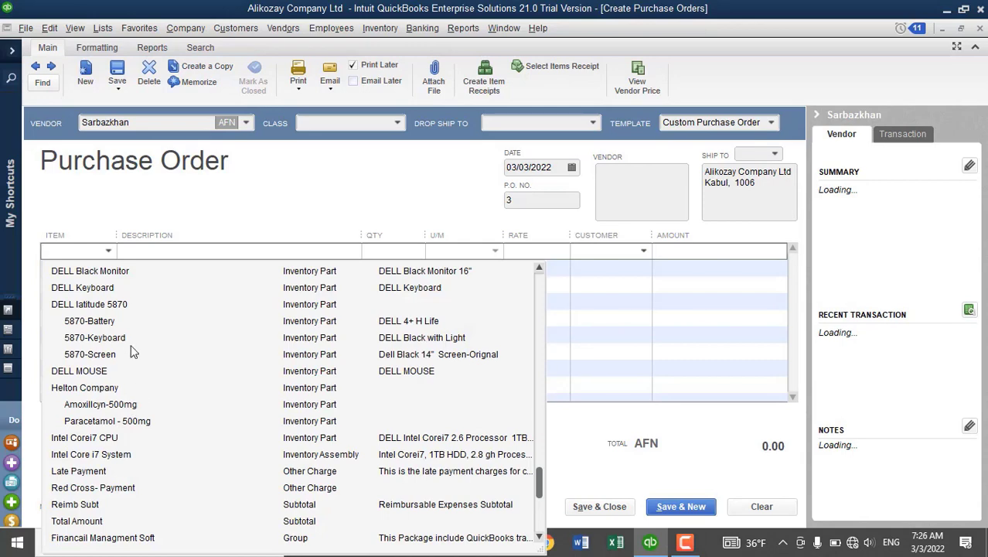
{"action": "left_click", "coordinate": [115, 322]}
{"action": "left_click", "coordinate": [102, 267]}
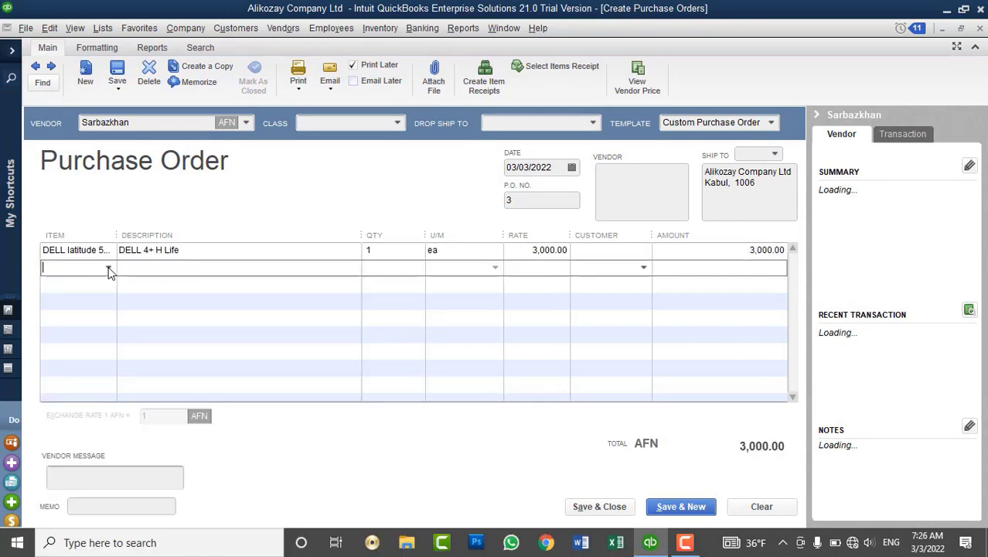
{"action": "left_click", "coordinate": [108, 267]}
{"action": "left_click", "coordinate": [114, 358]}
{"action": "left_click", "coordinate": [95, 284]}
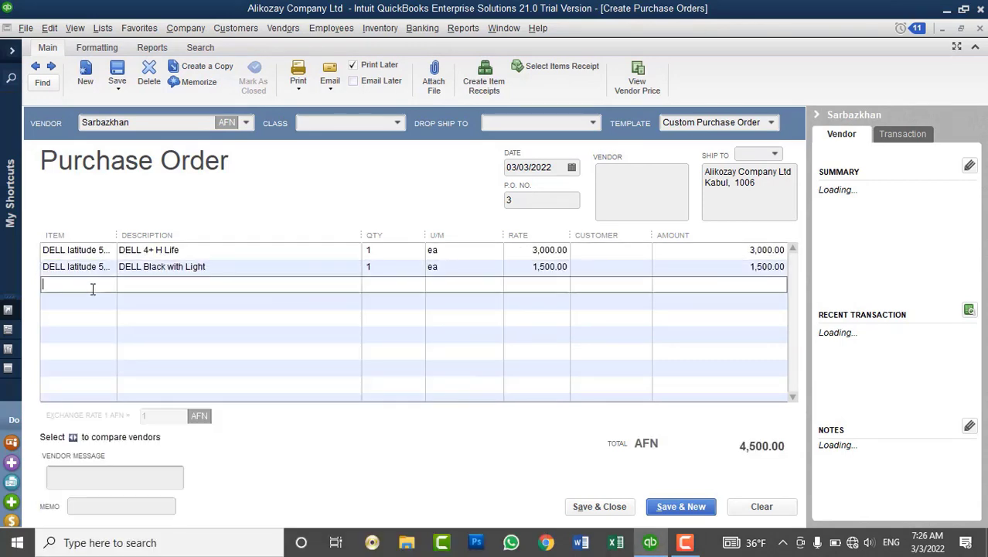
{"action": "left_click", "coordinate": [105, 283]}
{"action": "left_click", "coordinate": [107, 386]}
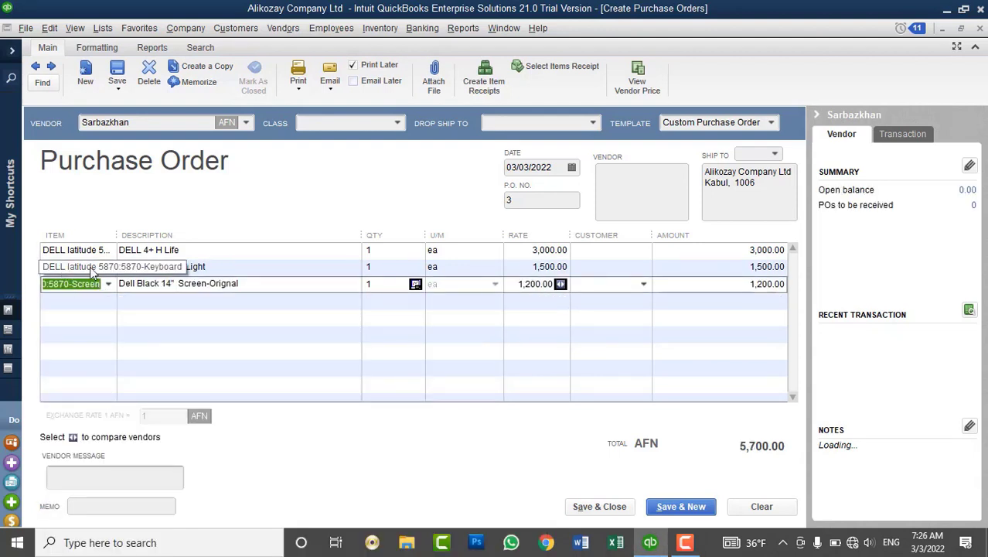
Set the quantity to 5 on each of the three lines.
{"action": "left_click", "coordinate": [386, 249]}
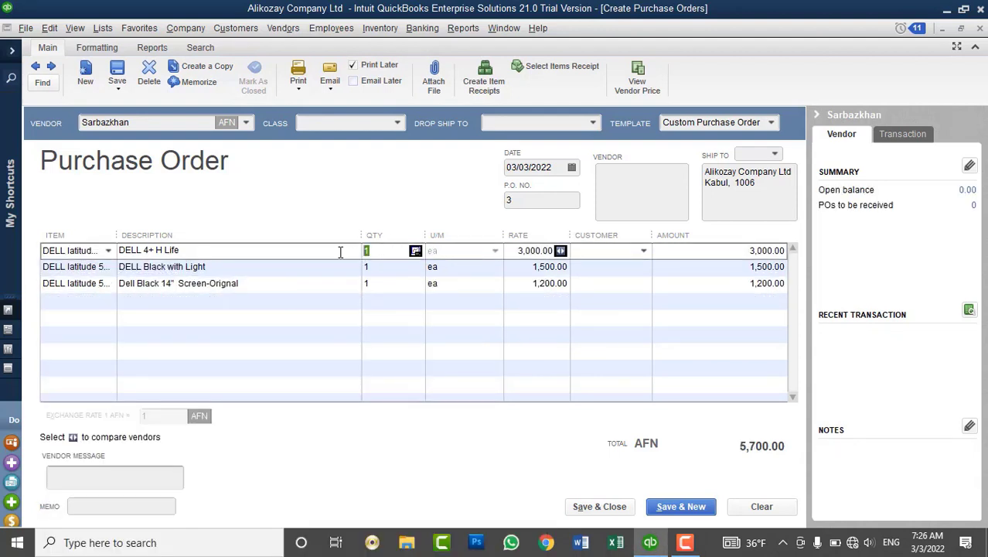
{"action": "type", "text": "5"}
{"action": "key", "text": "Down"}
{"action": "type", "text": "5"}
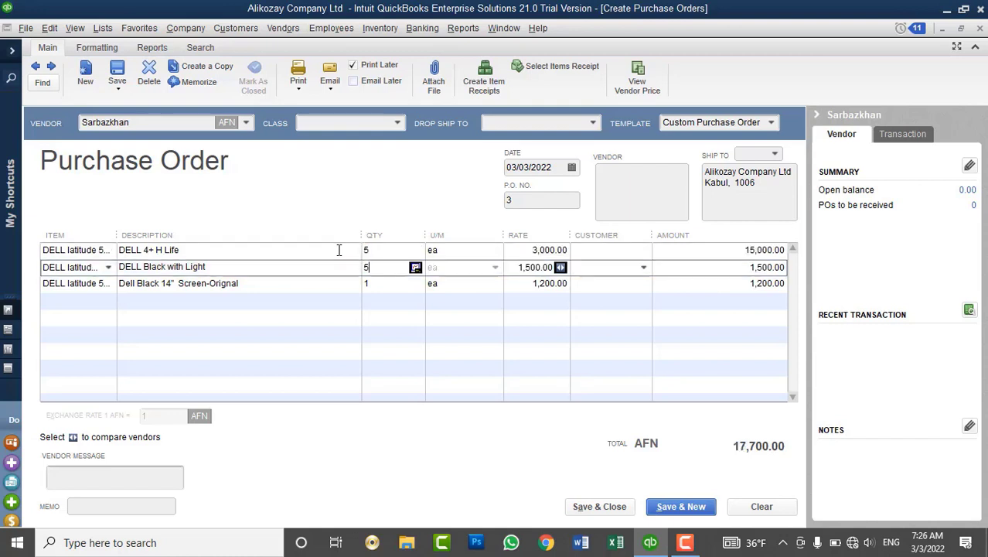
{"action": "key", "text": "Down"}
{"action": "type", "text": "5"}
{"action": "key", "text": "Down"}
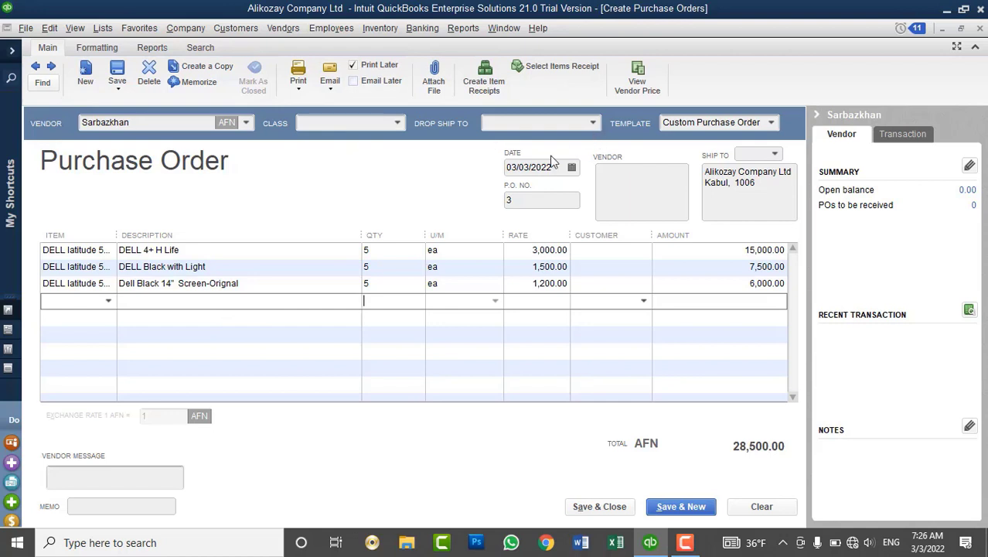
Save purchase order 3, ignoring the flagged words H and Orignal in spell check.
{"action": "left_click", "coordinate": [542, 202]}
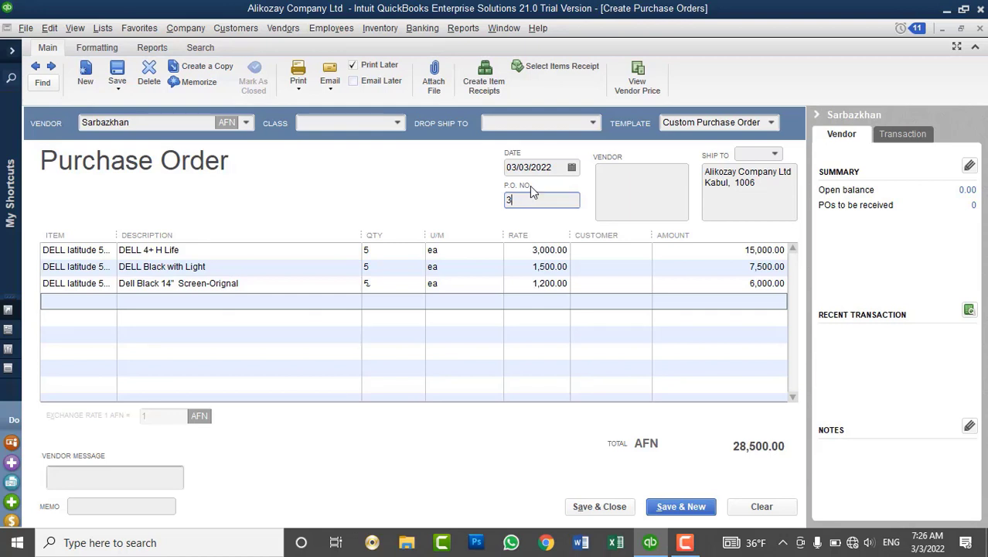
{"action": "left_click", "coordinate": [596, 506]}
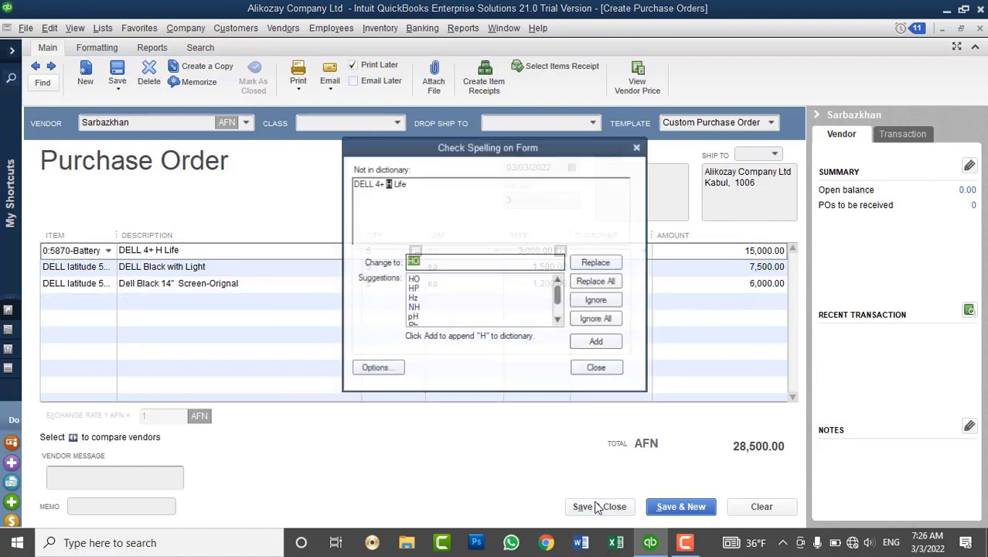
{"action": "left_click", "coordinate": [596, 319]}
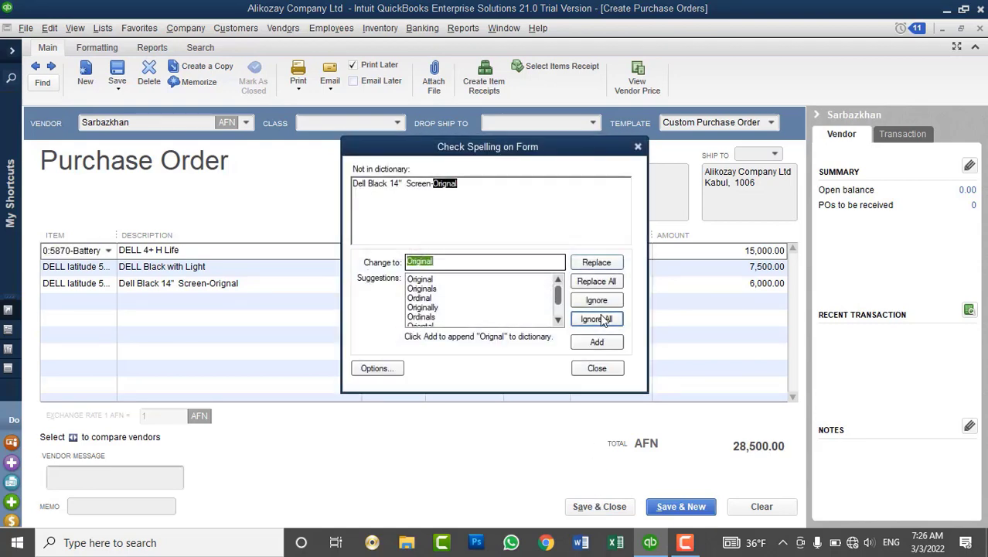
{"action": "left_click", "coordinate": [596, 319]}
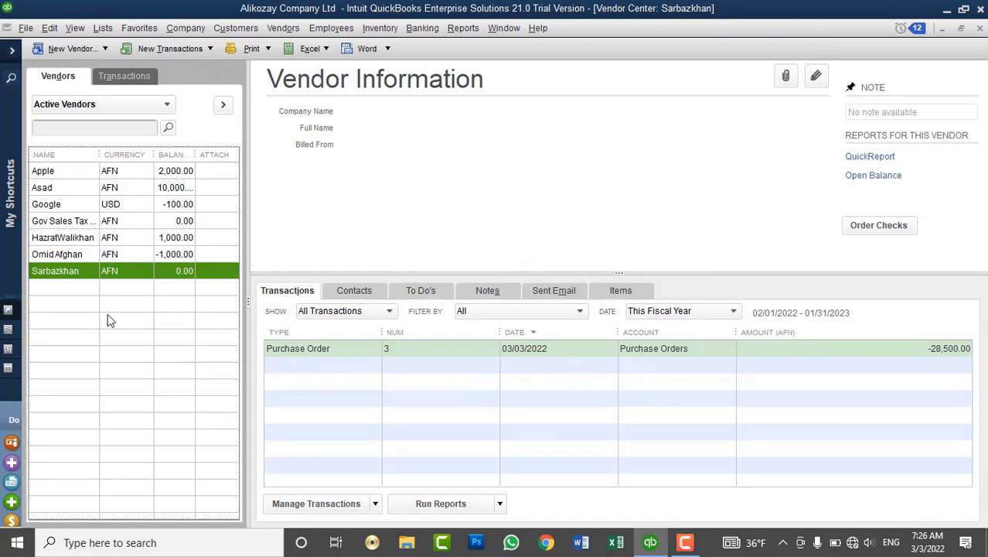
{"action": "left_click", "coordinate": [300, 350]}
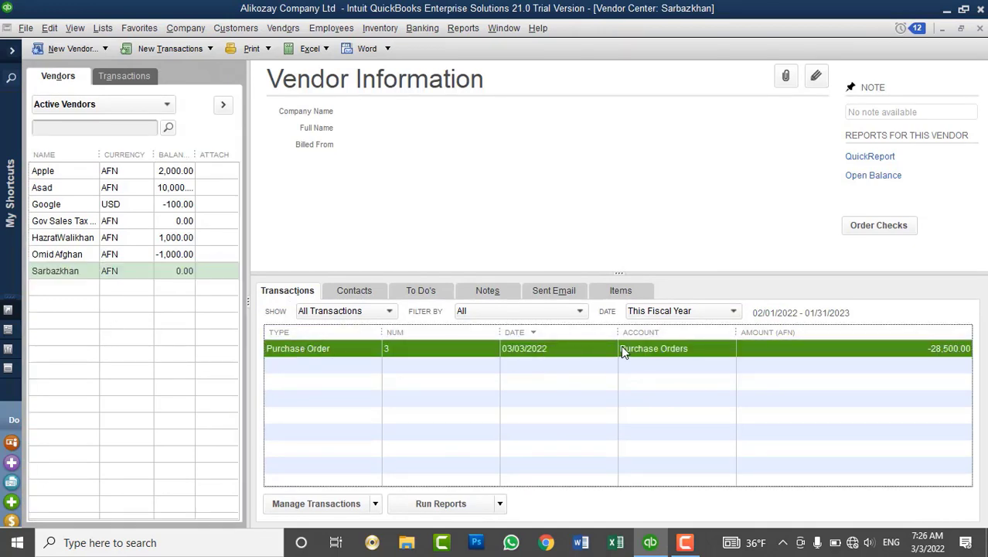
{"action": "left_click", "coordinate": [65, 276]}
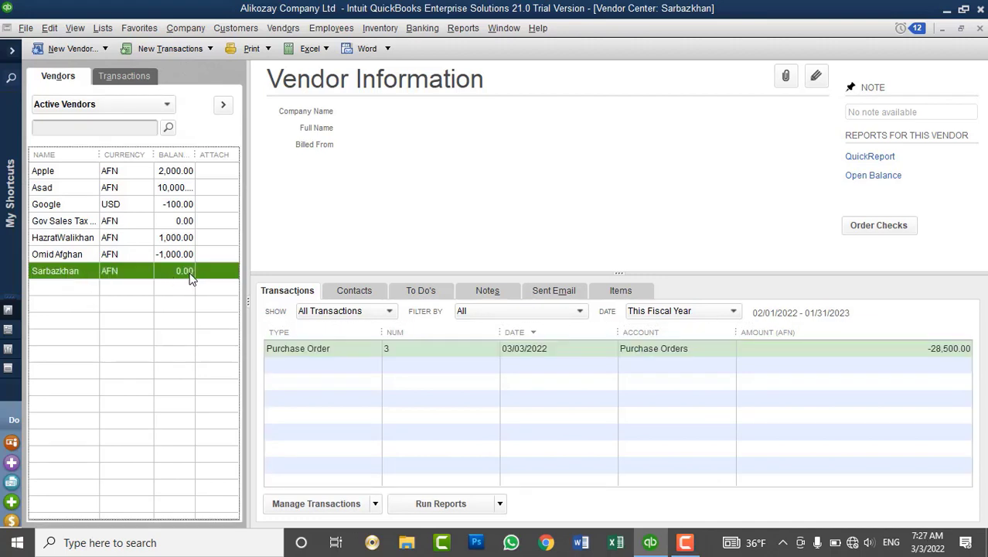
{"action": "left_click", "coordinate": [313, 349]}
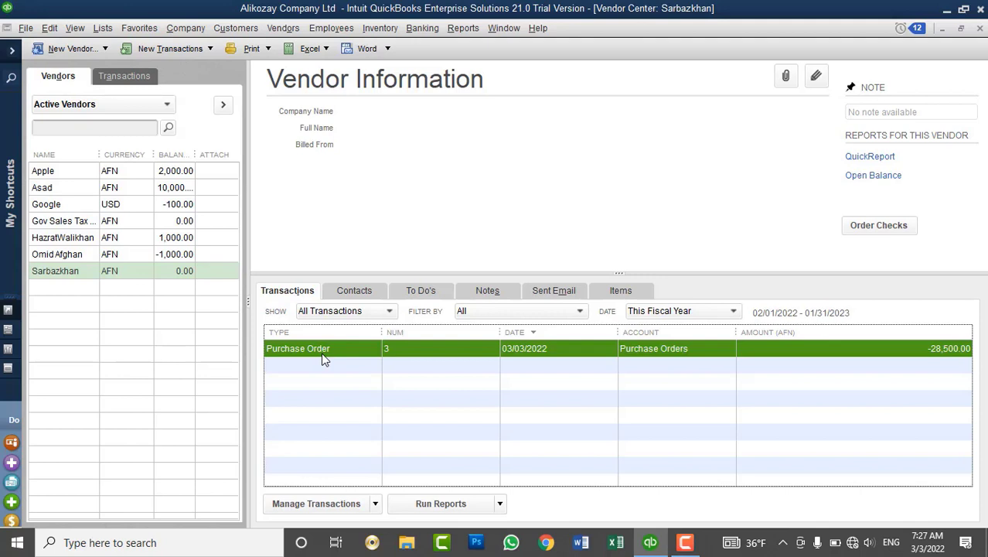
View the Physical Inventory Worksheet with a widened Item column, then close it.
{"action": "left_click", "coordinate": [279, 29]}
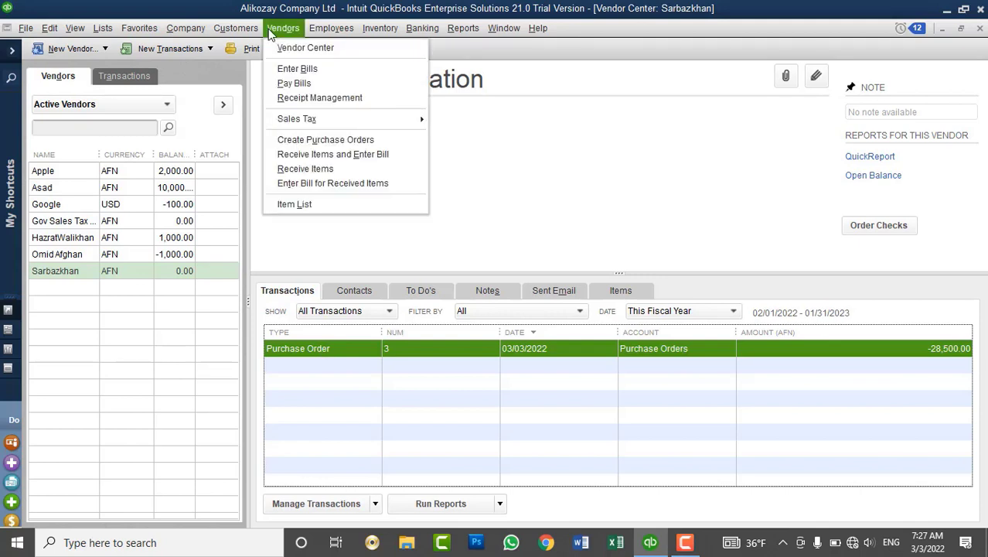
{"action": "mouse_move", "coordinate": [380, 29]}
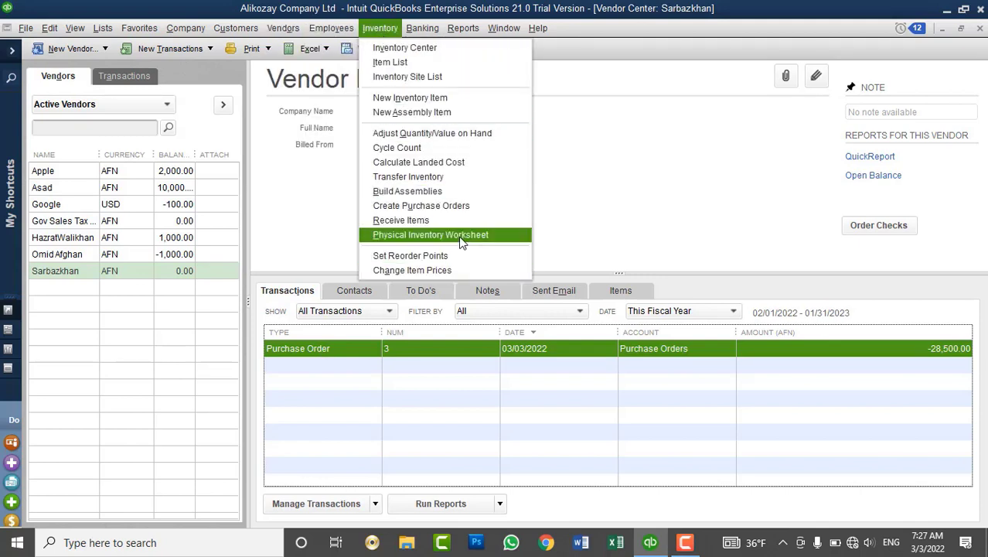
{"action": "left_click", "coordinate": [461, 235]}
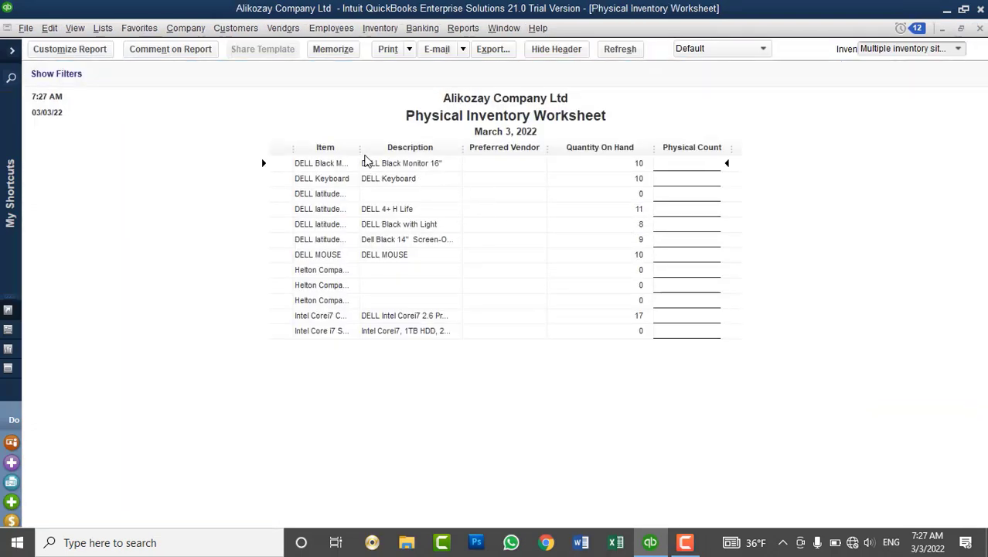
{"action": "left_click_drag", "start_coordinate": [367, 160], "coordinate": [420, 174]}
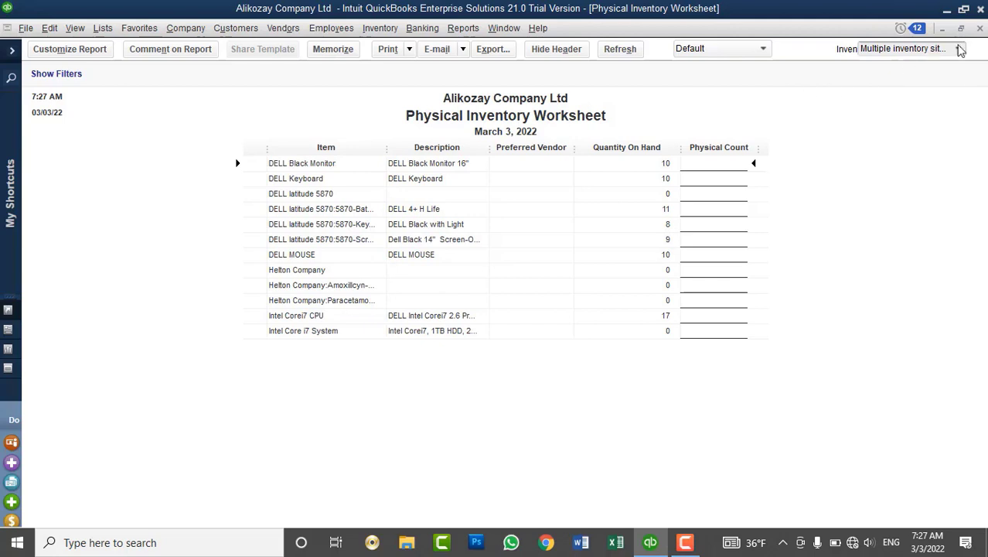
{"action": "left_click", "coordinate": [979, 29]}
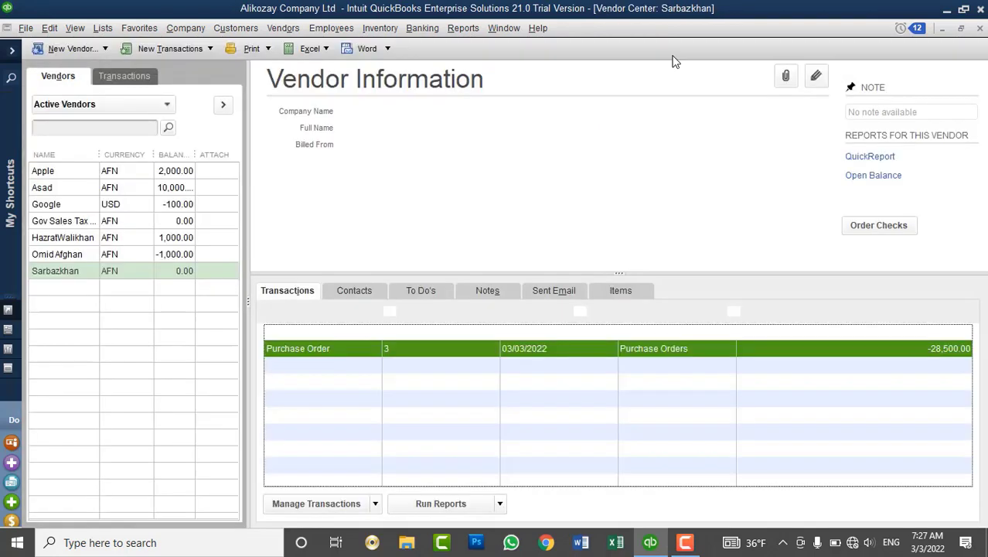
{"action": "left_click", "coordinate": [285, 32]}
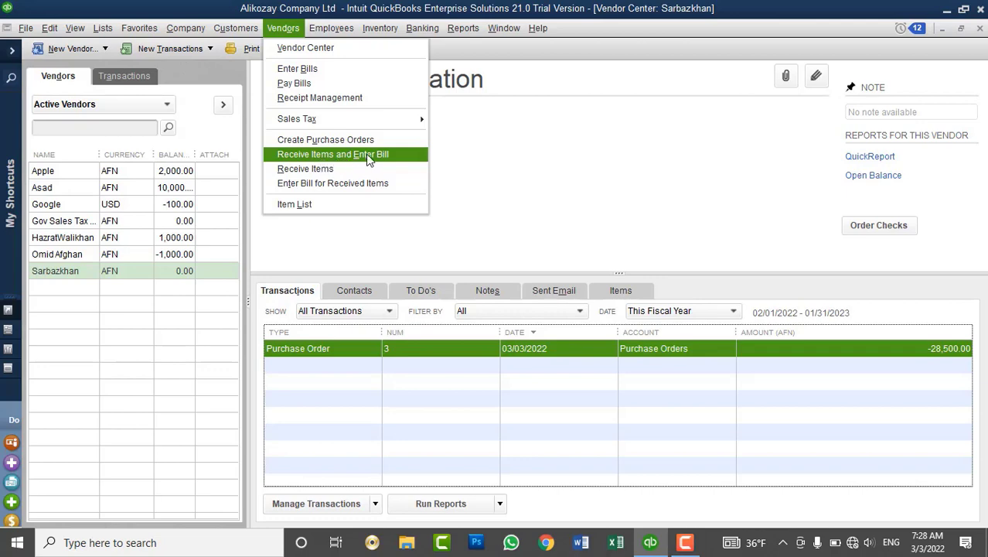
Start a bill for received items, clear it, and choose the vendor with the open purchase order.
{"action": "left_click", "coordinate": [367, 154]}
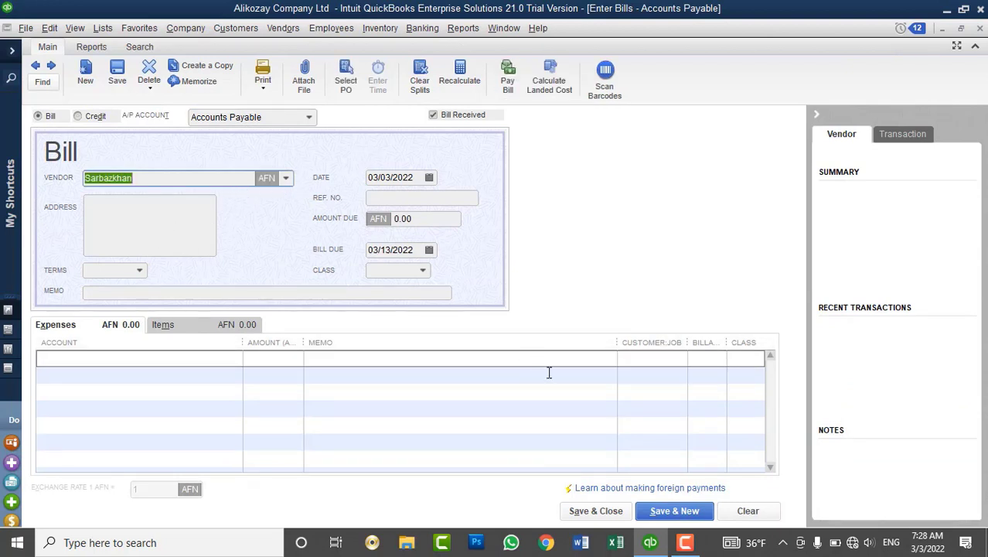
{"action": "left_click", "coordinate": [756, 512]}
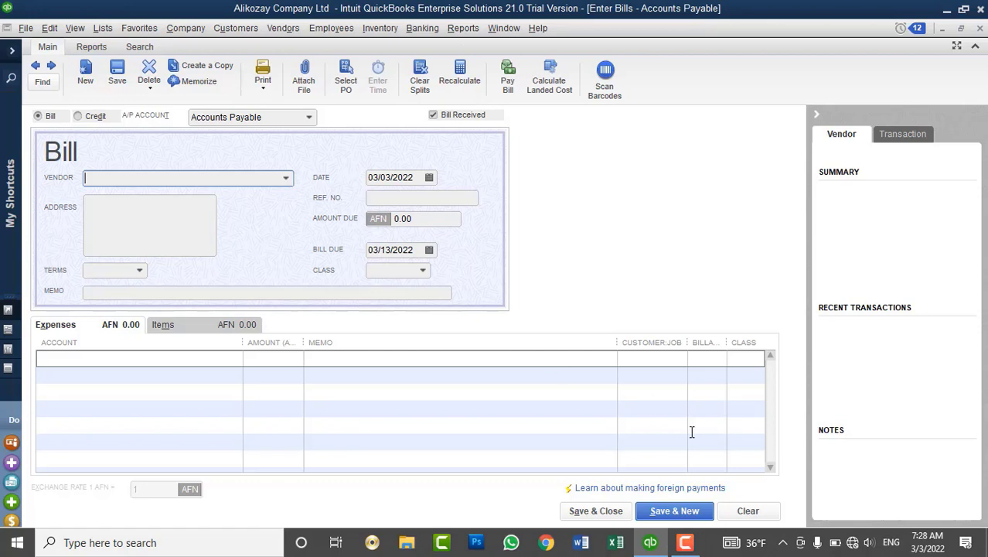
{"action": "left_click", "coordinate": [286, 179]}
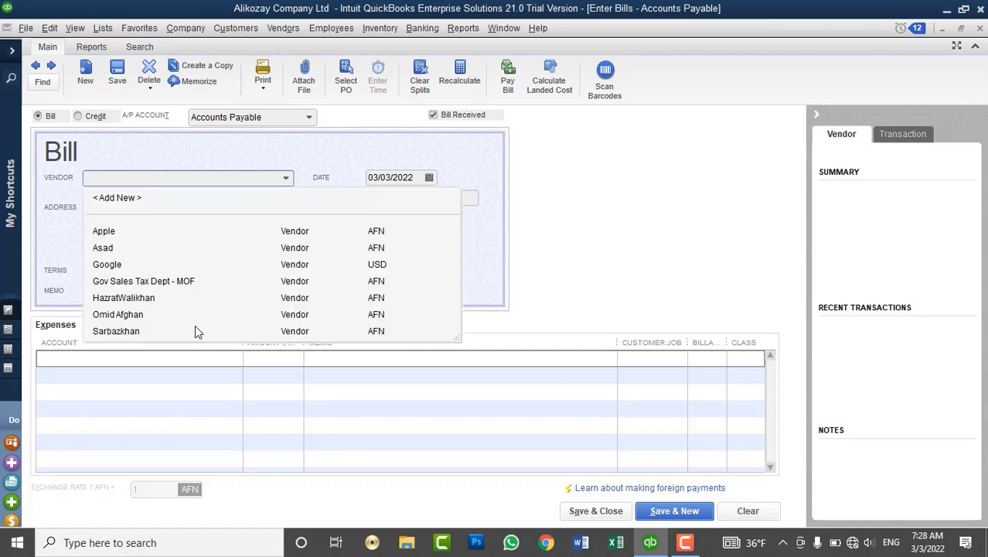
{"action": "left_click", "coordinate": [116, 331]}
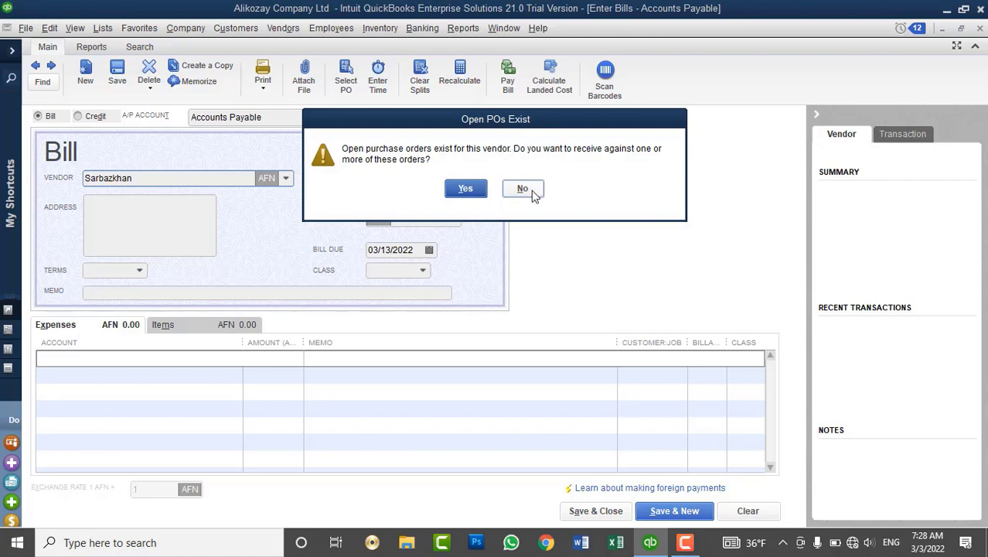
Receive the bill against purchase order 3, filling it with its three DELL latitude items for 28,500.00.
{"action": "left_click", "coordinate": [466, 189]}
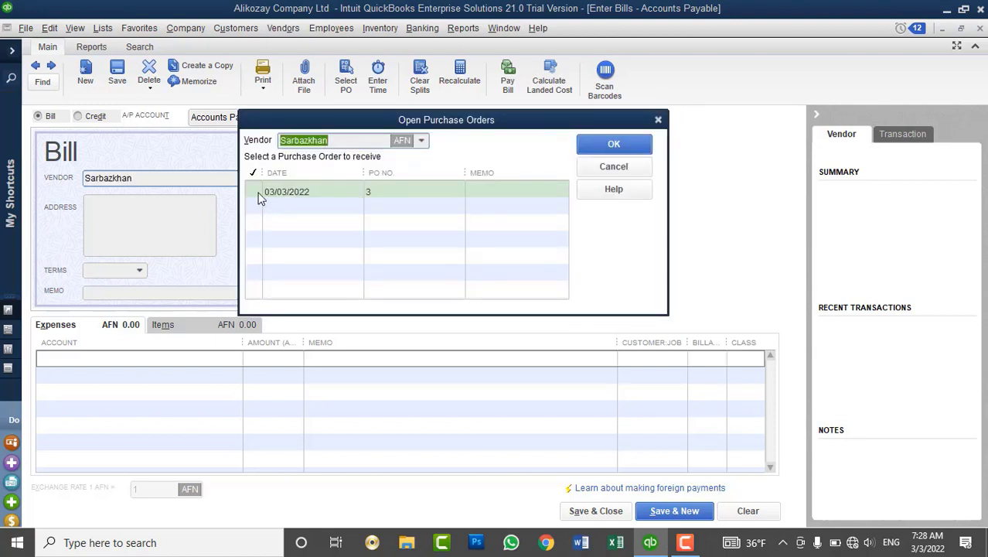
{"action": "left_click", "coordinate": [254, 191]}
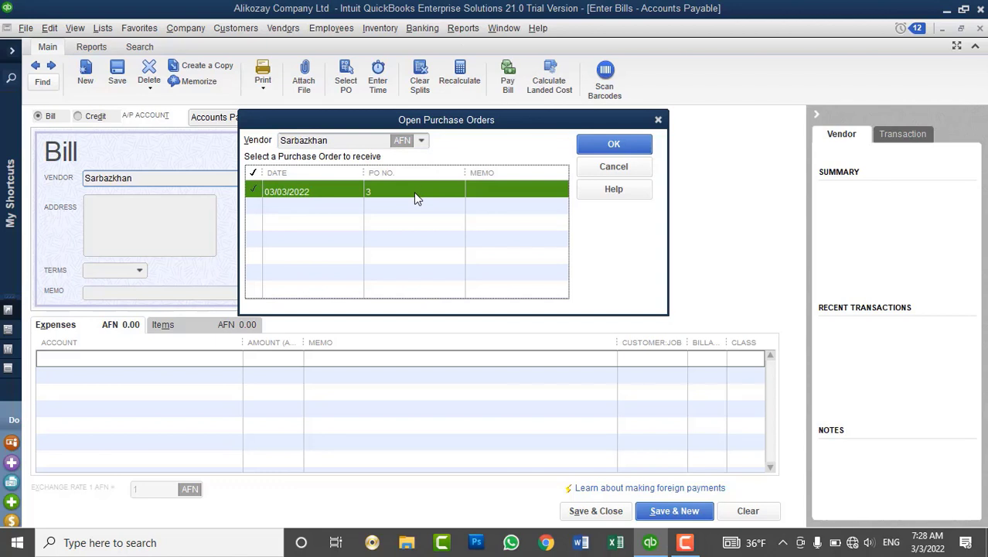
{"action": "left_click", "coordinate": [596, 146]}
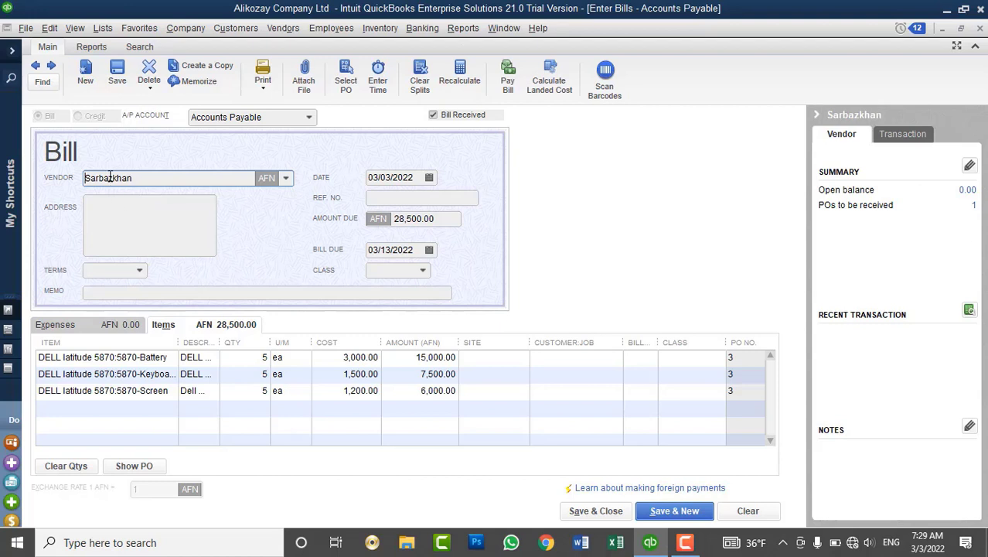
Change the Battery, keyboard and Screen quantities from 5 to 3 each, for 17,100.00 due.
{"action": "left_click", "coordinate": [241, 357]}
{"action": "type", "text": "3"}
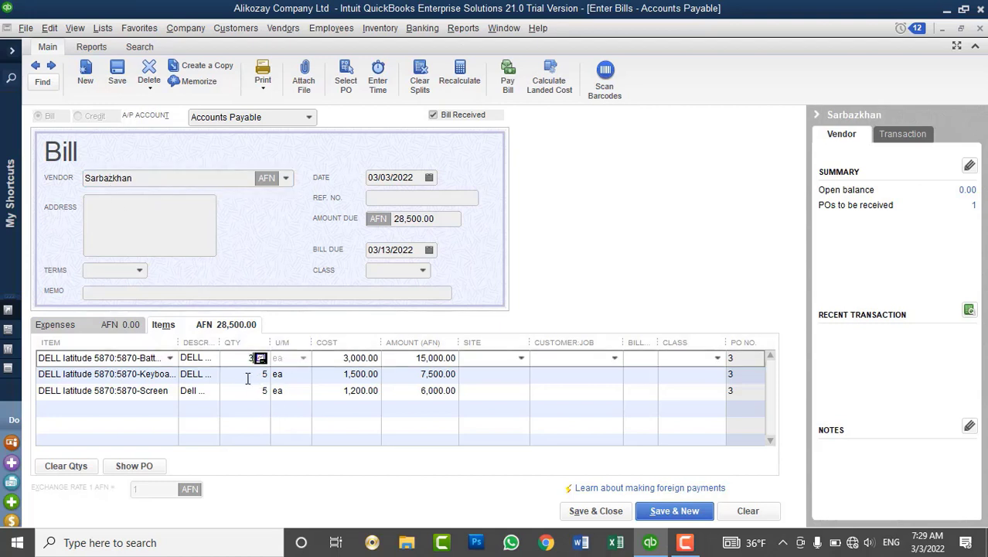
{"action": "left_click", "coordinate": [249, 396]}
{"action": "type", "text": "3"}
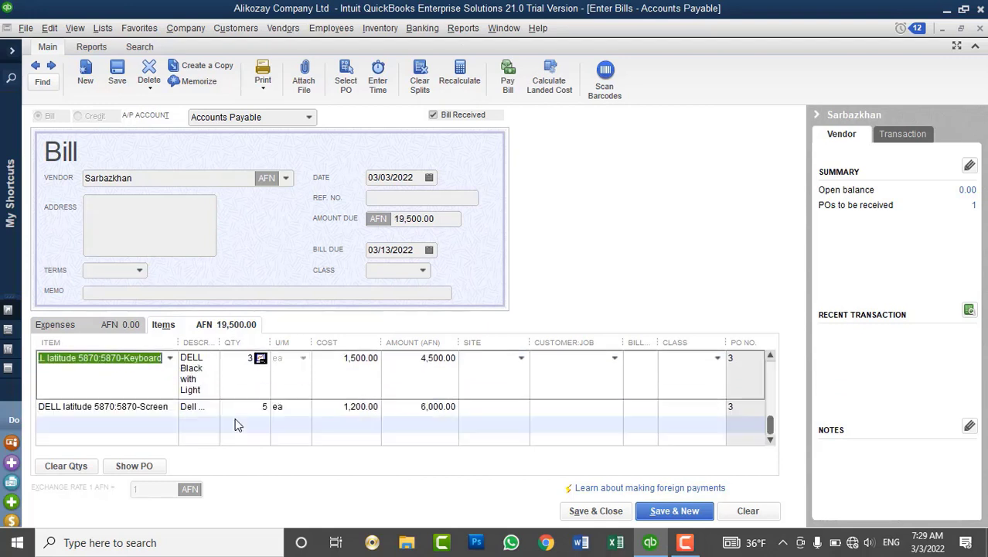
{"action": "scroll", "coordinate": [236, 417], "scroll_direction": "down", "scroll_amount": 1}
{"action": "left_click", "coordinate": [242, 406]}
{"action": "type", "text": "3"}
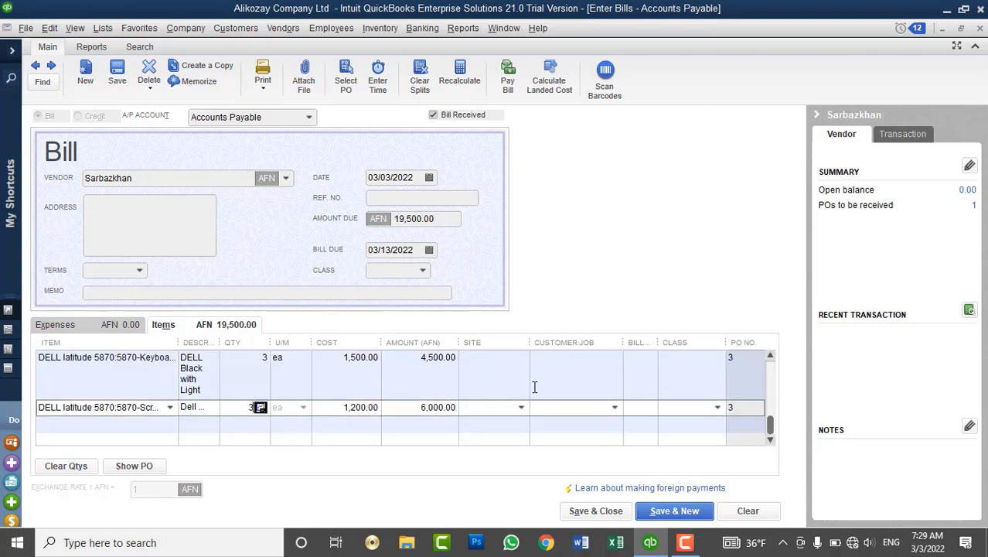
{"action": "left_click", "coordinate": [503, 433]}
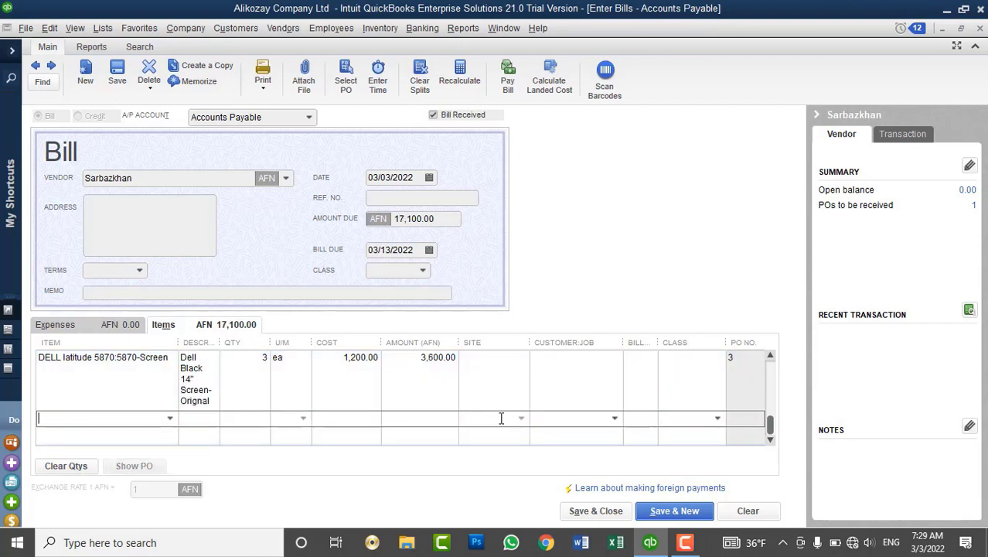
{"action": "scroll", "coordinate": [503, 418], "scroll_direction": "up", "scroll_amount": 2}
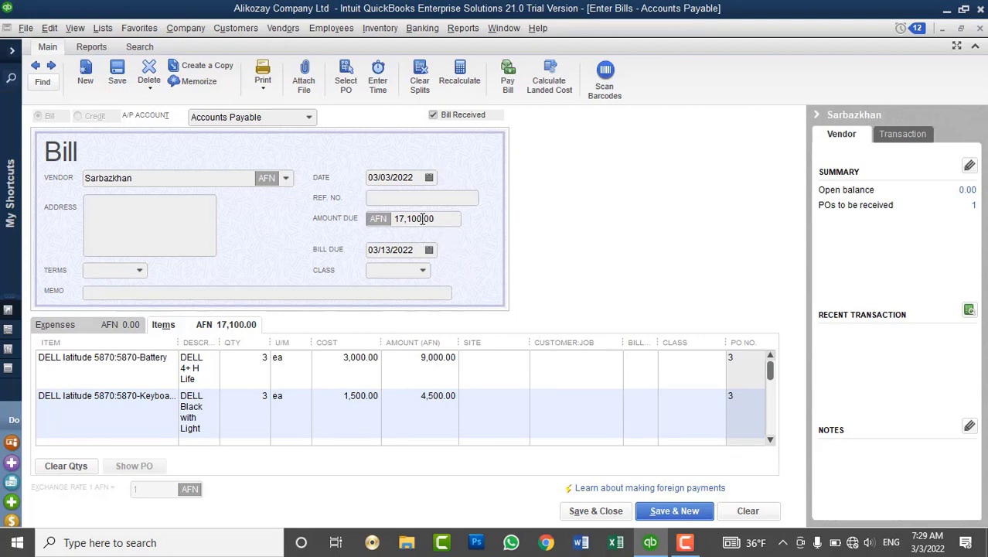
Enter Bill#101010 as the bill's reference number.
{"action": "left_click", "coordinate": [404, 198]}
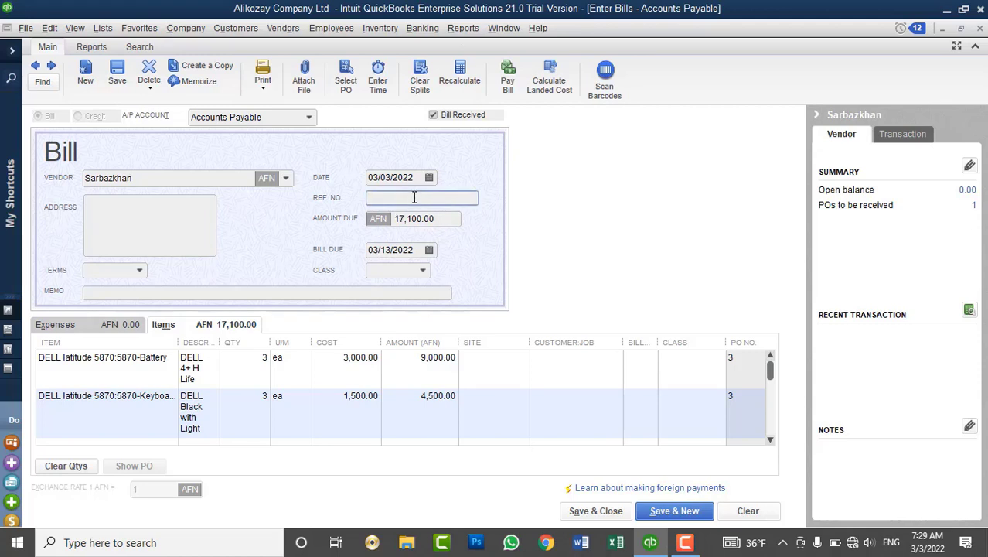
{"action": "type", "text": "Bill#101010"}
{"action": "left_click", "coordinate": [588, 512]}
Set the site to Drop Ship for all item lines, then save and close the bill.
{"action": "left_click", "coordinate": [496, 356]}
{"action": "left_click", "coordinate": [519, 360]}
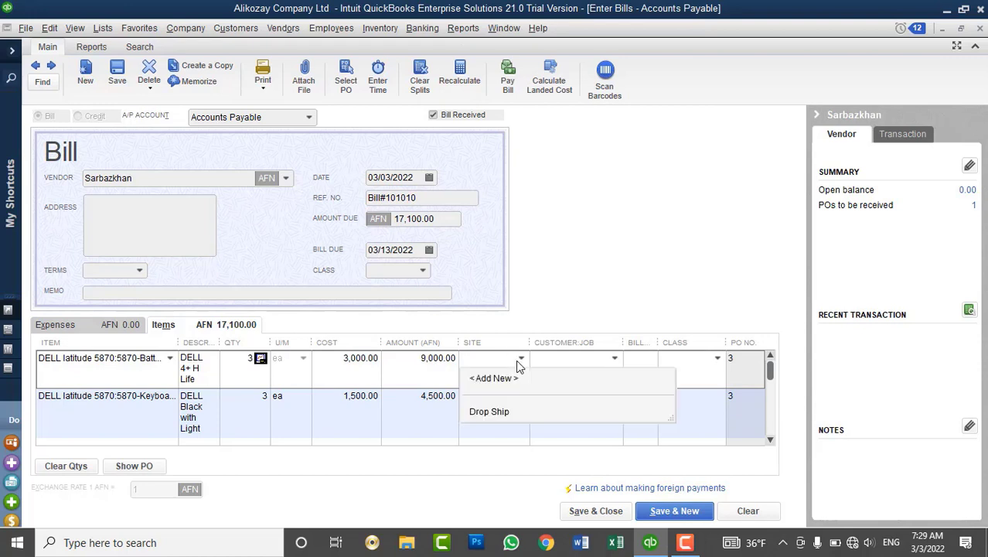
{"action": "left_click", "coordinate": [489, 412]}
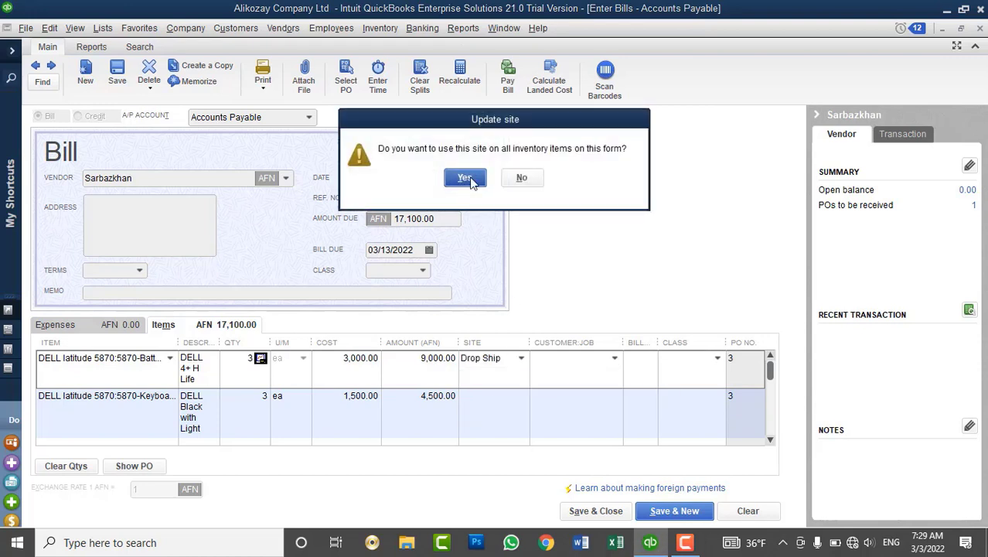
{"action": "left_click", "coordinate": [464, 177]}
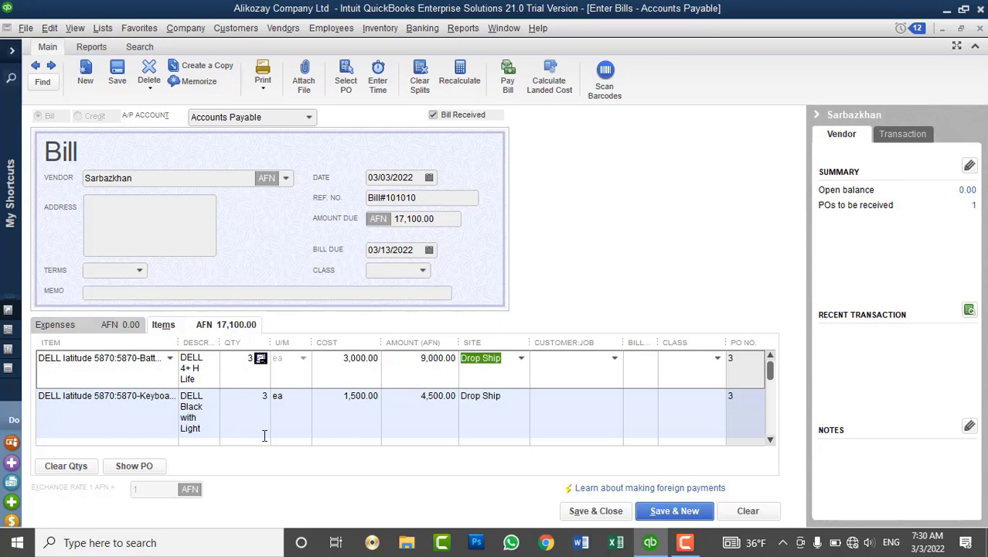
{"action": "left_click", "coordinate": [572, 511]}
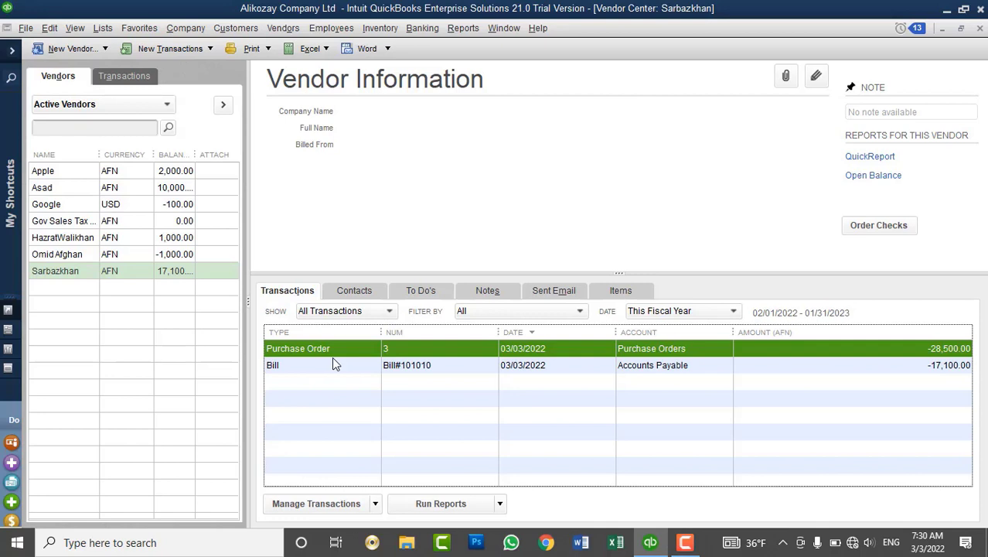
Open the A/P Aging Summary from the Vendors & Payables reports.
{"action": "left_click", "coordinate": [174, 271]}
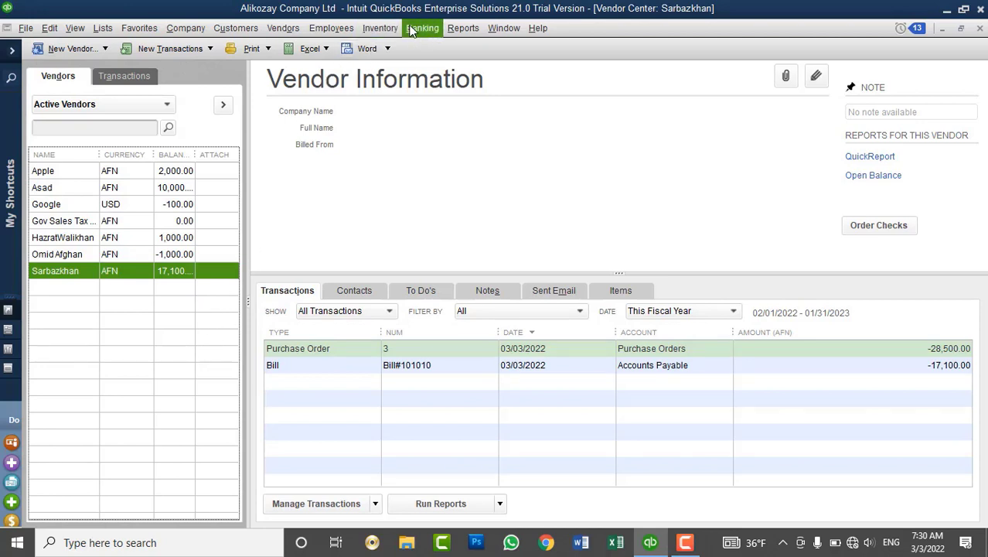
{"action": "left_click", "coordinate": [462, 29]}
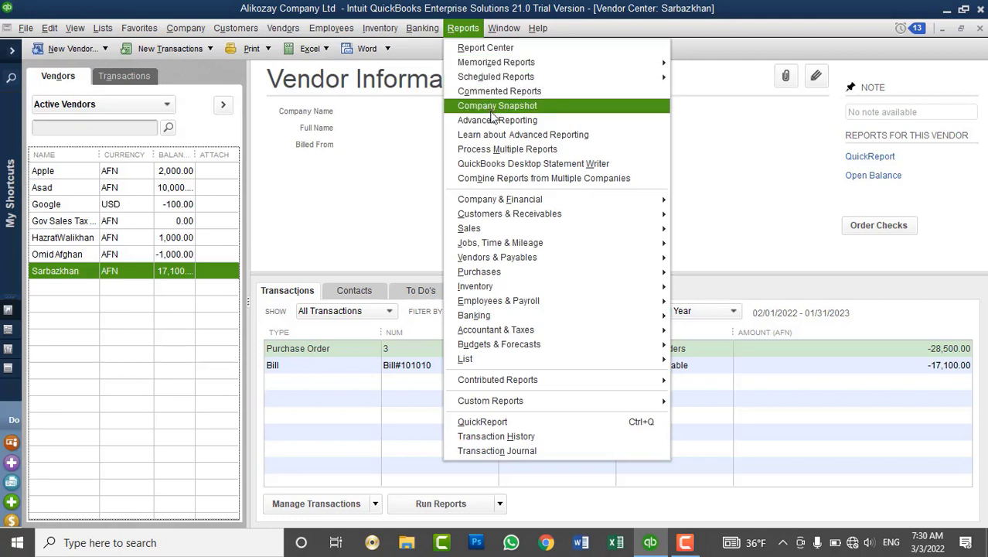
{"action": "mouse_move", "coordinate": [611, 258]}
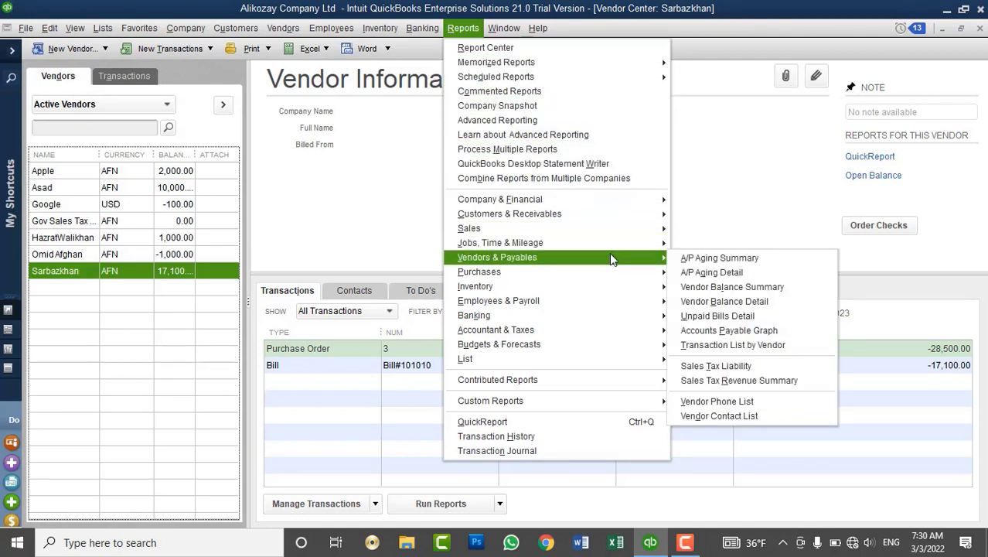
{"action": "left_click", "coordinate": [694, 259]}
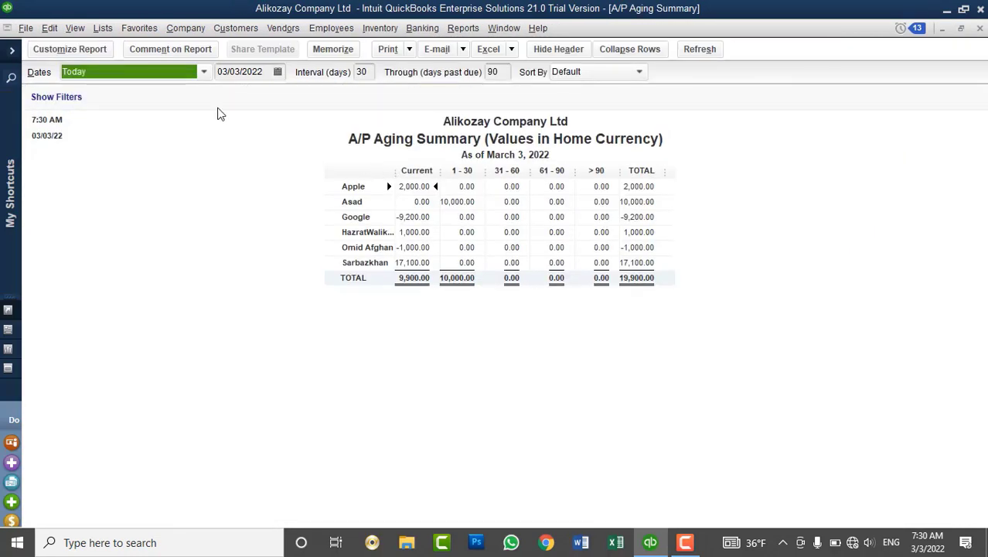
Show the A/P Aging Summary for All dates with equally widened columns, then close it.
{"action": "type", "text": "All"}
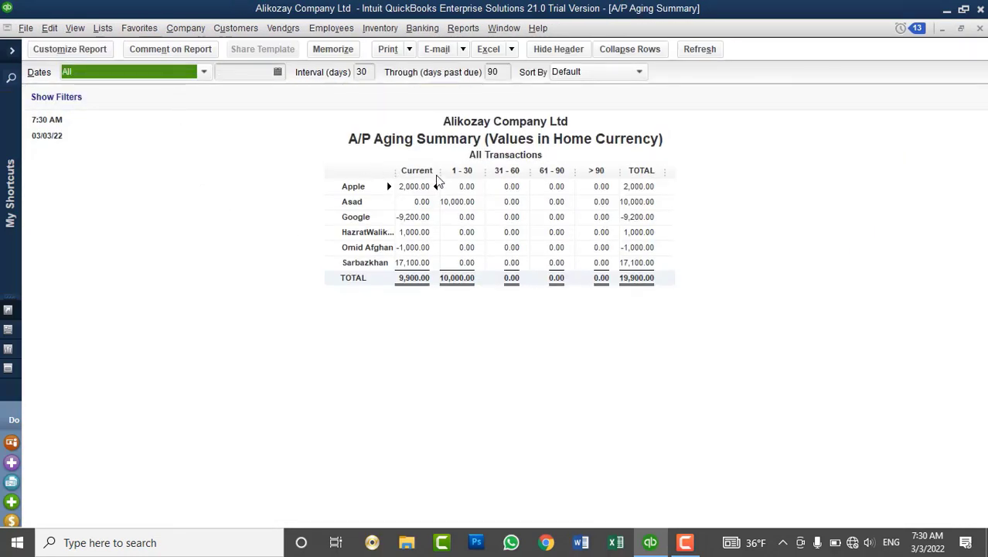
{"action": "left_click", "coordinate": [464, 181]}
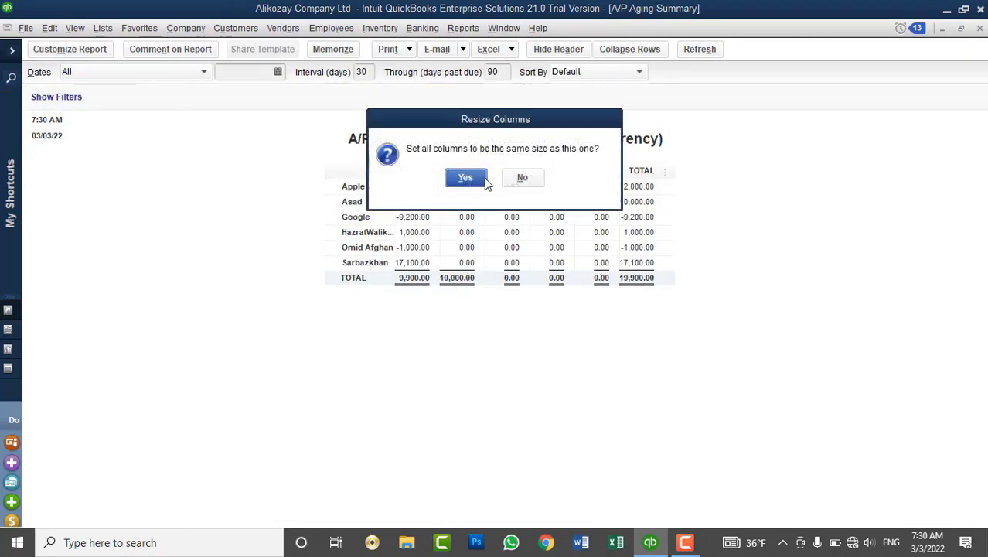
{"action": "left_click", "coordinate": [468, 181]}
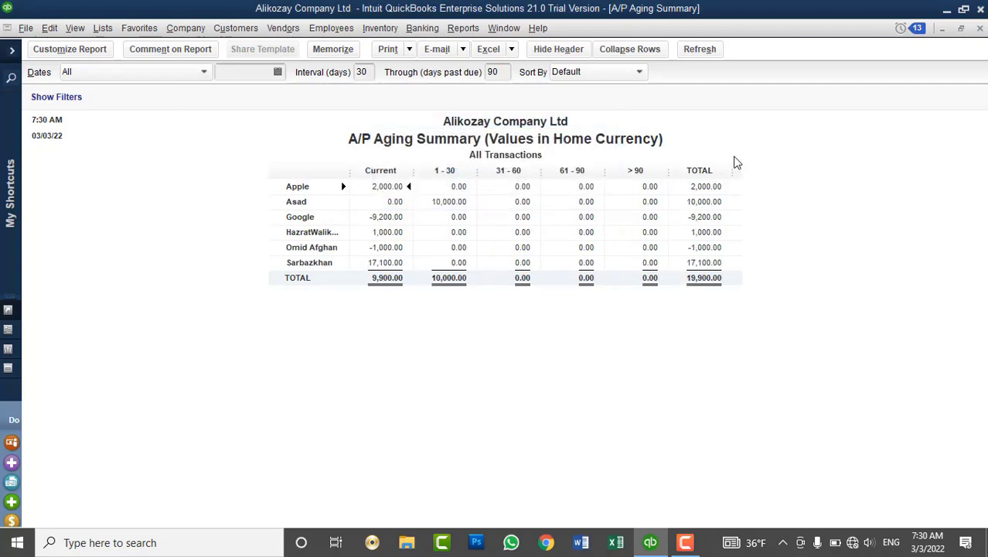
{"action": "left_click_drag", "start_coordinate": [361, 176], "coordinate": [377, 184]}
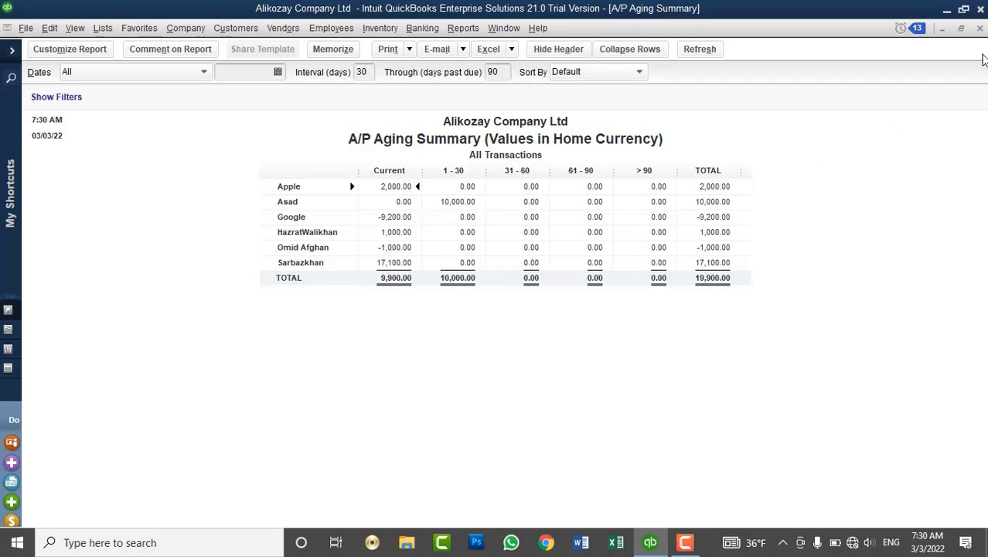
{"action": "left_click", "coordinate": [980, 28]}
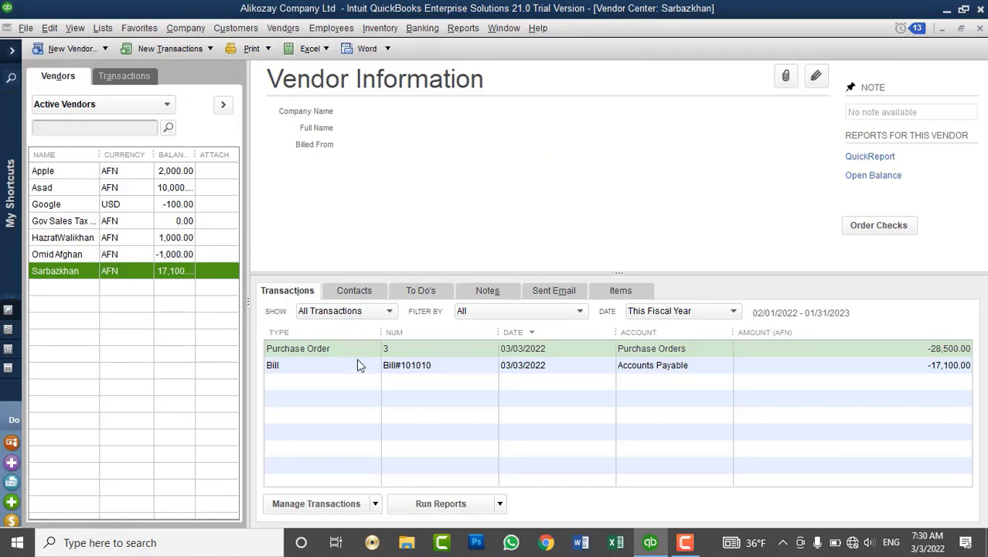
{"action": "left_click", "coordinate": [334, 358]}
{"action": "left_click", "coordinate": [331, 353]}
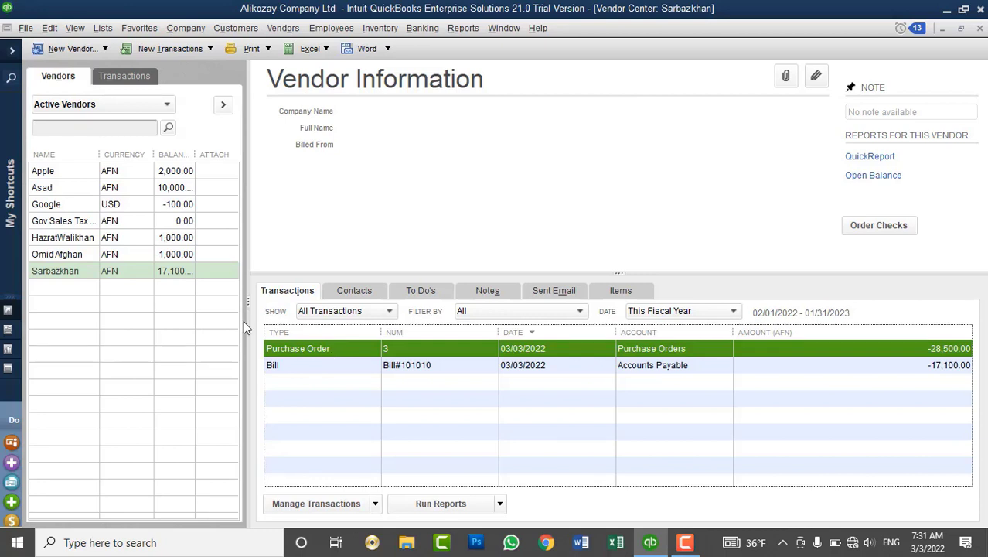
{"action": "left_click", "coordinate": [176, 277]}
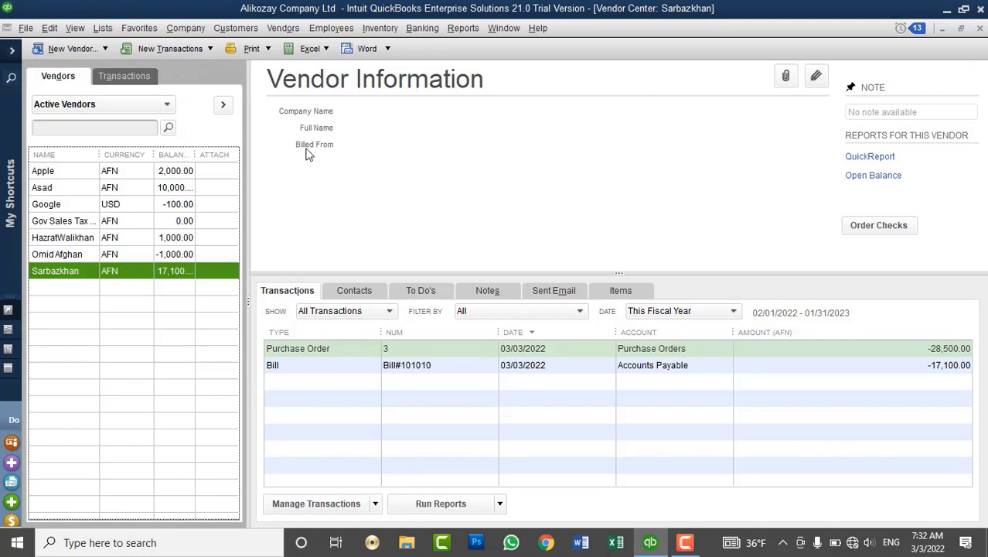
Start a new vendor bill, declining the open POs, for 3 DELL latitude 5870 batteries.
{"action": "left_click", "coordinate": [275, 30]}
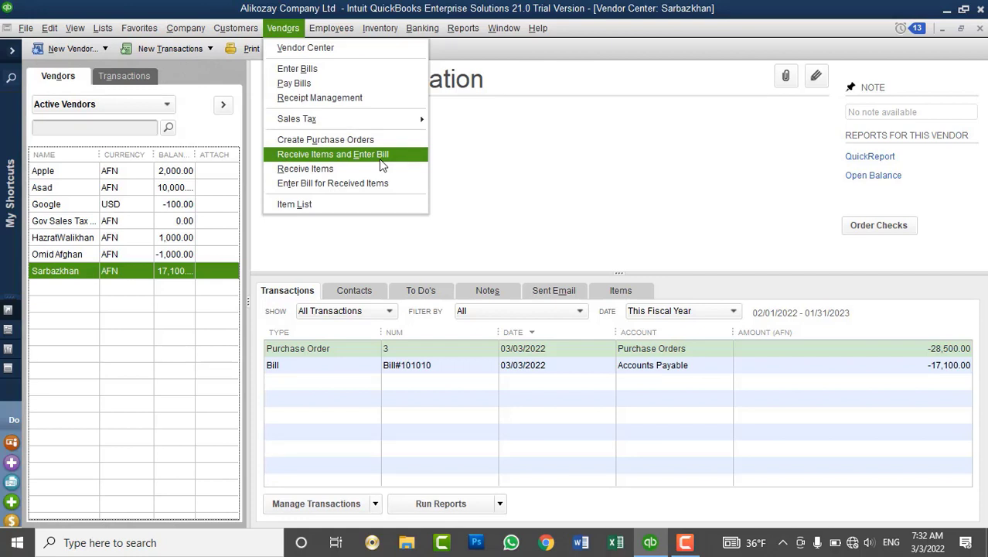
{"action": "left_click", "coordinate": [309, 70]}
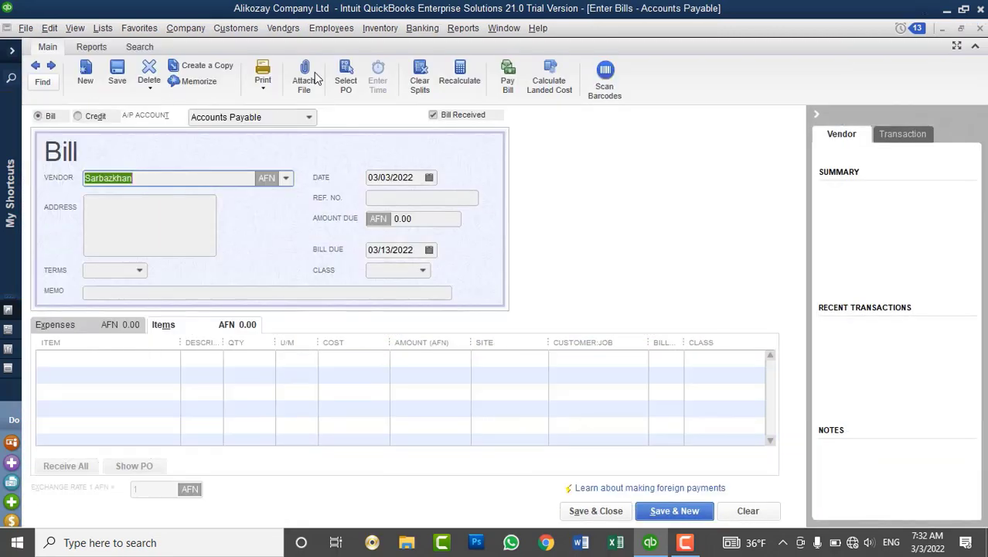
{"action": "left_click", "coordinate": [79, 116]}
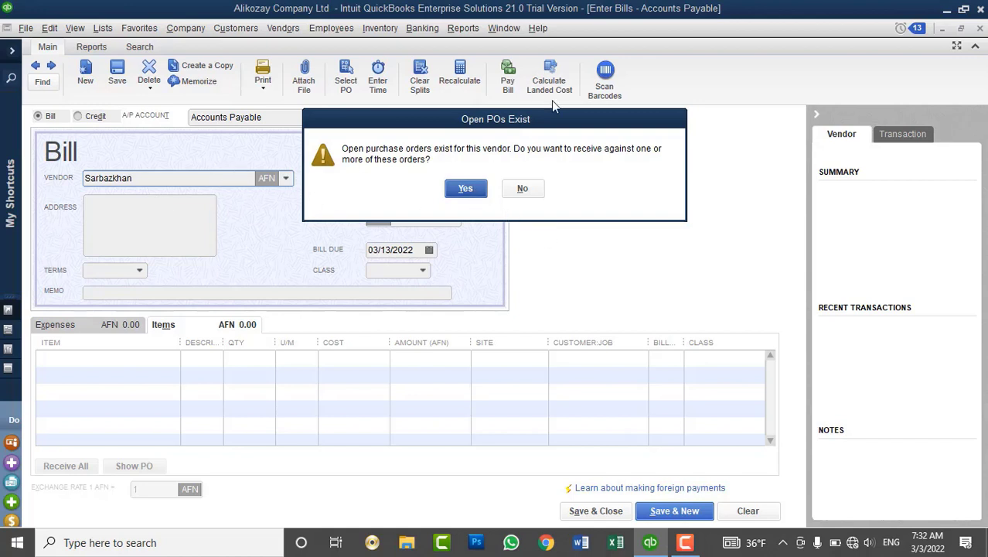
{"action": "left_click", "coordinate": [523, 190]}
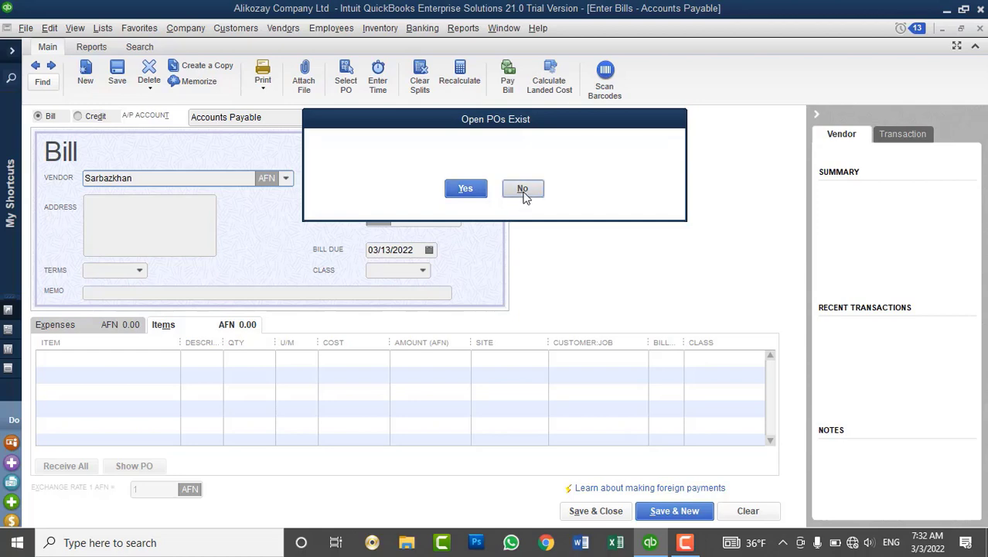
{"action": "left_click", "coordinate": [173, 359]}
{"action": "left_click", "coordinate": [171, 359]}
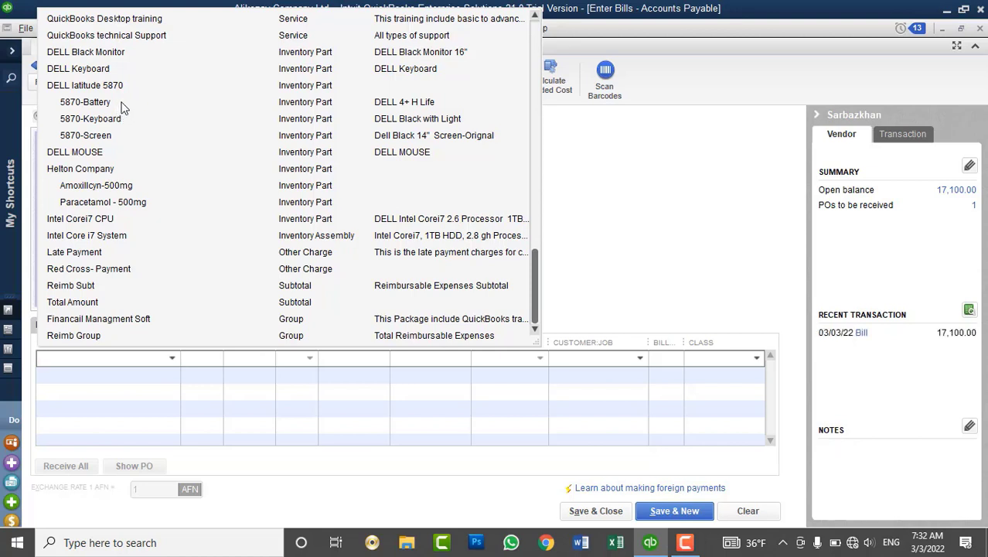
{"action": "left_click", "coordinate": [122, 107]}
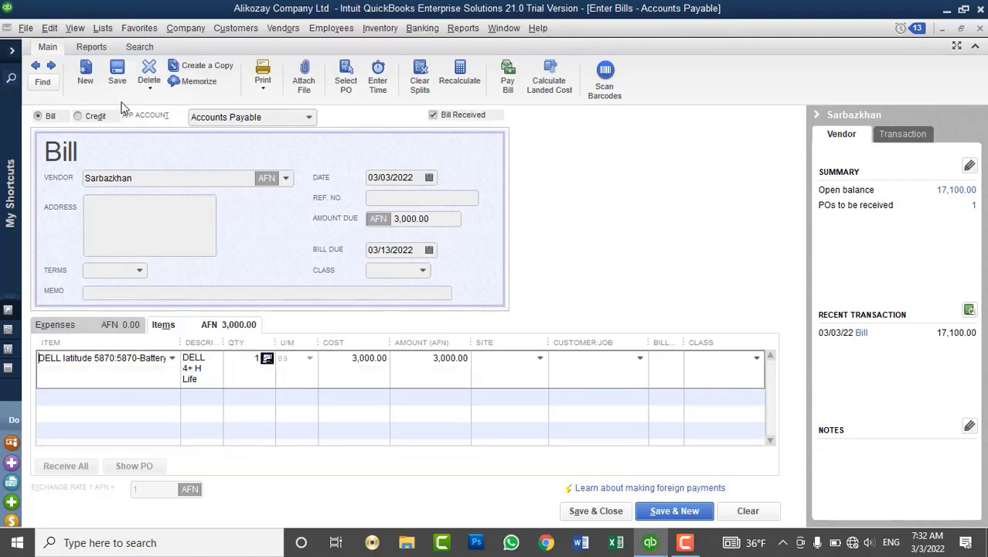
{"action": "double_click", "coordinate": [263, 358]}
{"action": "type", "text": "3"}
{"action": "key", "text": "Tab"}
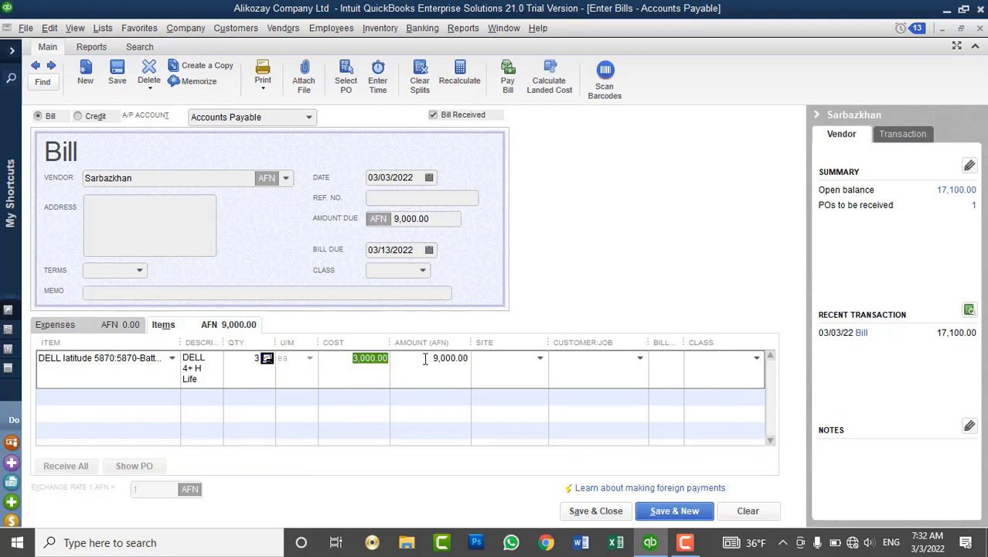
Enter reference Bill#101010 and set the battery line's site to Drop Ship.
{"action": "left_click", "coordinate": [385, 200]}
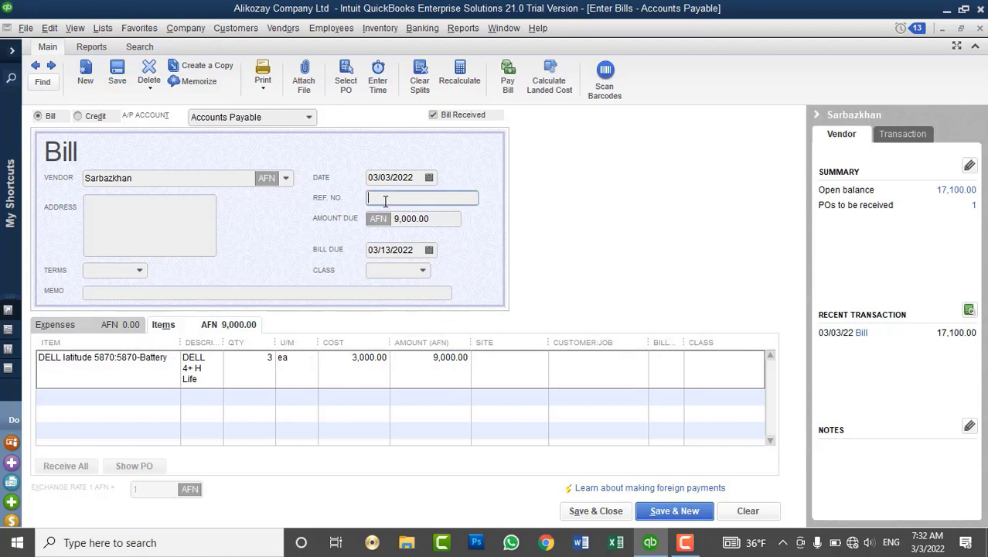
{"action": "type", "text": "Bill#101010"}
{"action": "left_click", "coordinate": [525, 358]}
{"action": "left_click", "coordinate": [538, 359]}
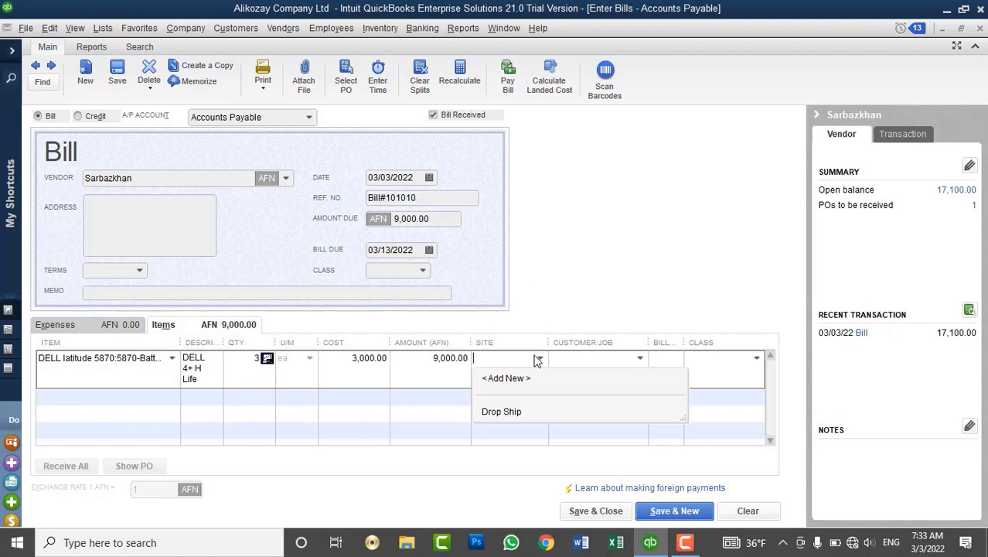
{"action": "left_click", "coordinate": [508, 409]}
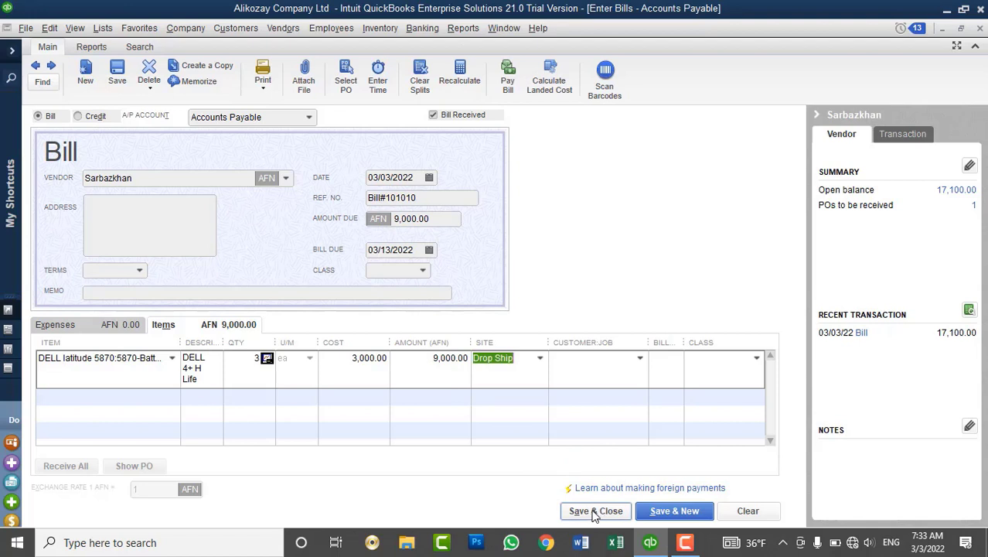
{"action": "left_click", "coordinate": [201, 288]}
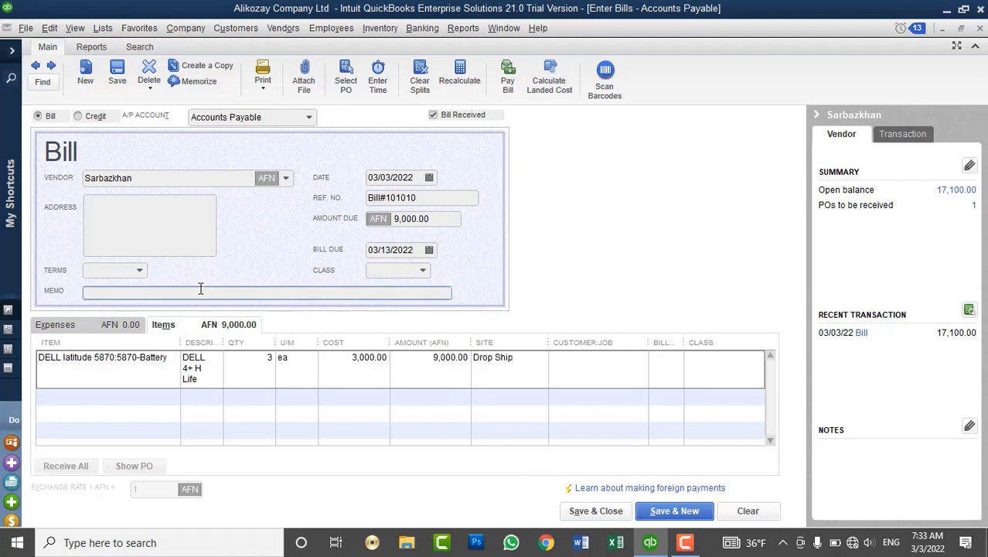
Add the memo 'Credit Memo - items return' and back out of the duplicate-number warning on saving.
{"action": "type", "text": "Credit Memo - items return"}
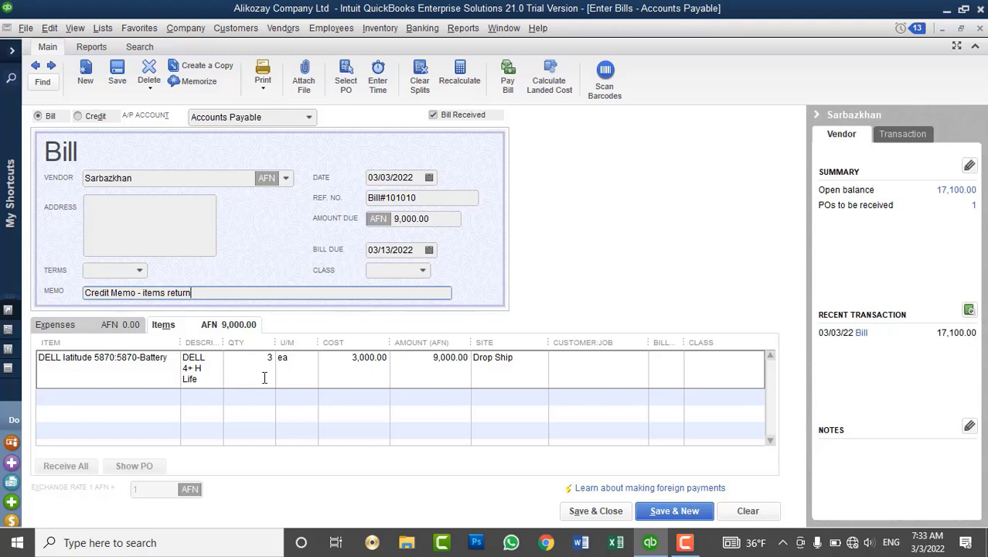
{"action": "left_click", "coordinate": [590, 512]}
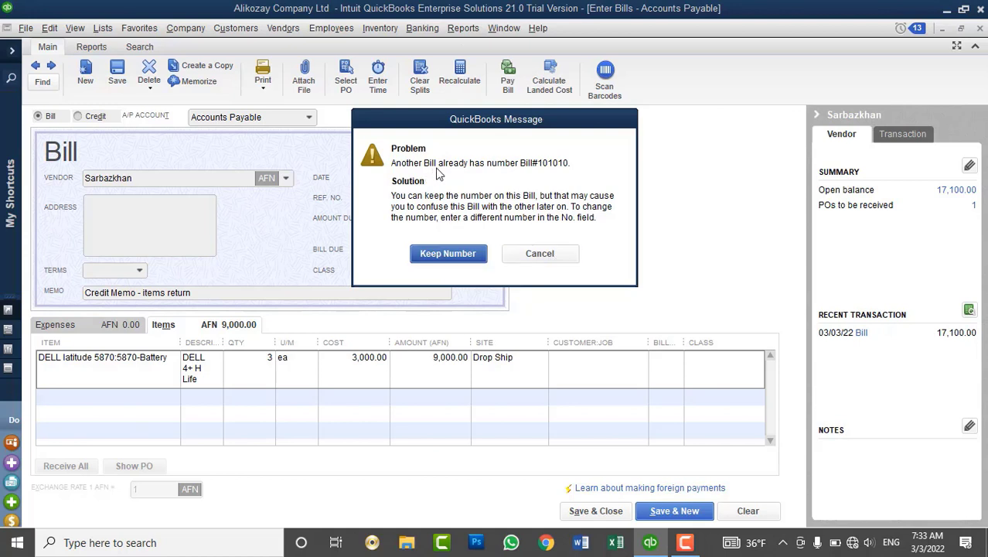
{"action": "left_click", "coordinate": [537, 253]}
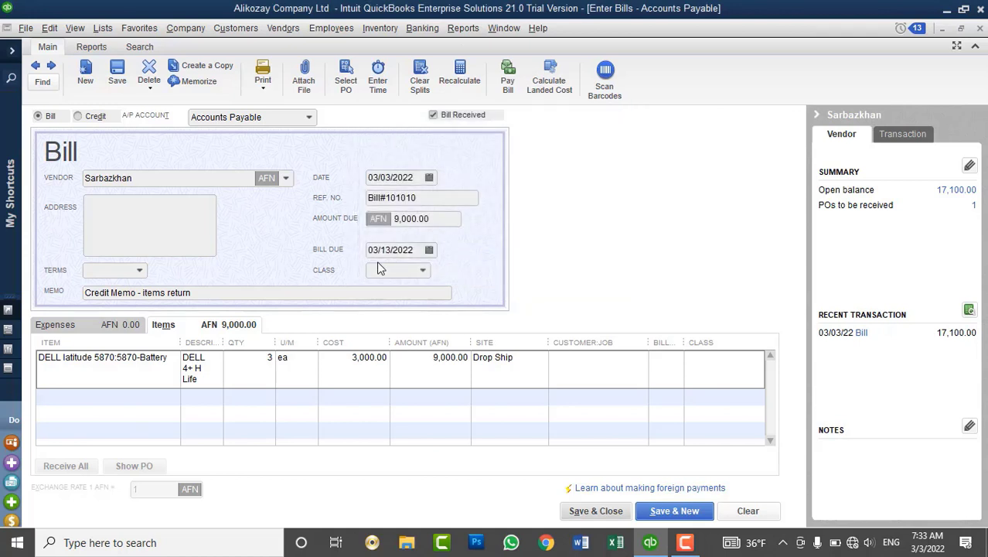
Switch the entry to a vendor credit, drop the extra 0 from the reference, and save.
{"action": "left_click", "coordinate": [440, 199]}
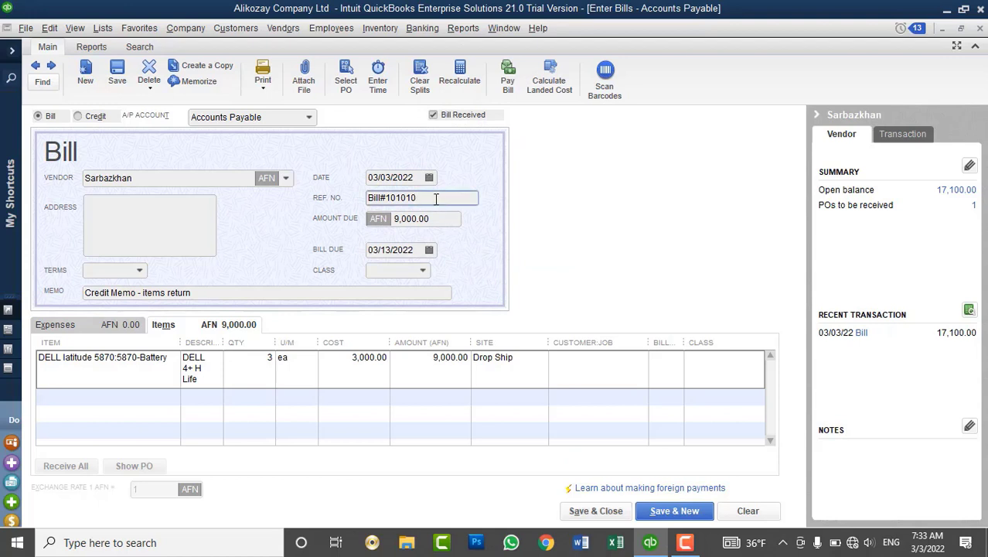
{"action": "left_click_drag", "start_coordinate": [440, 200], "coordinate": [418, 198]}
{"action": "left_click", "coordinate": [88, 118]}
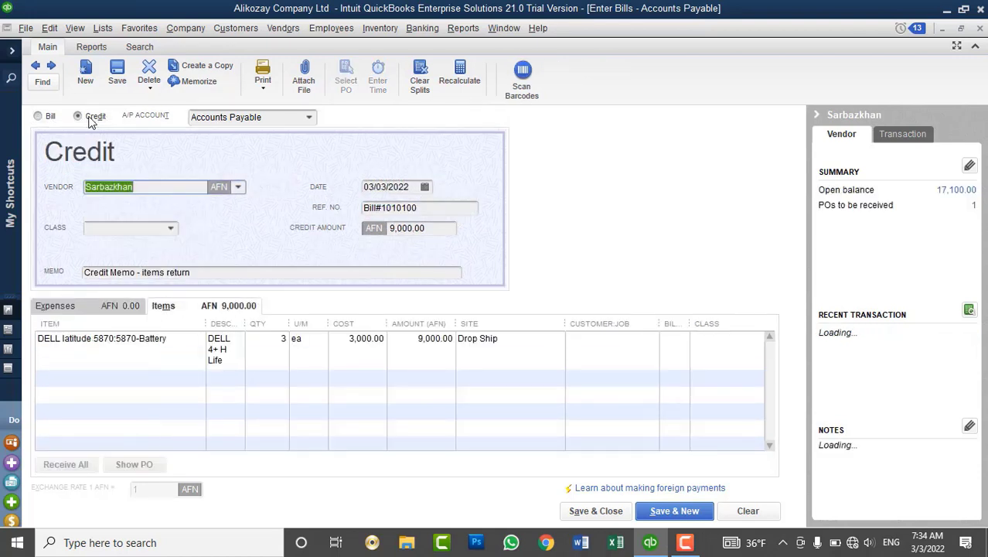
{"action": "left_click", "coordinate": [428, 208]}
{"action": "key", "text": "BackSpace"}
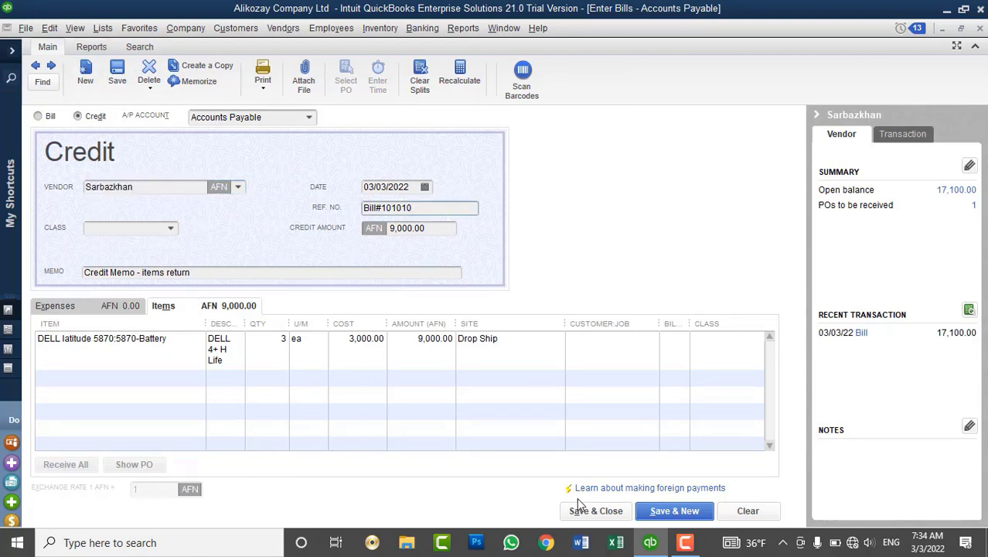
{"action": "left_click", "coordinate": [593, 511]}
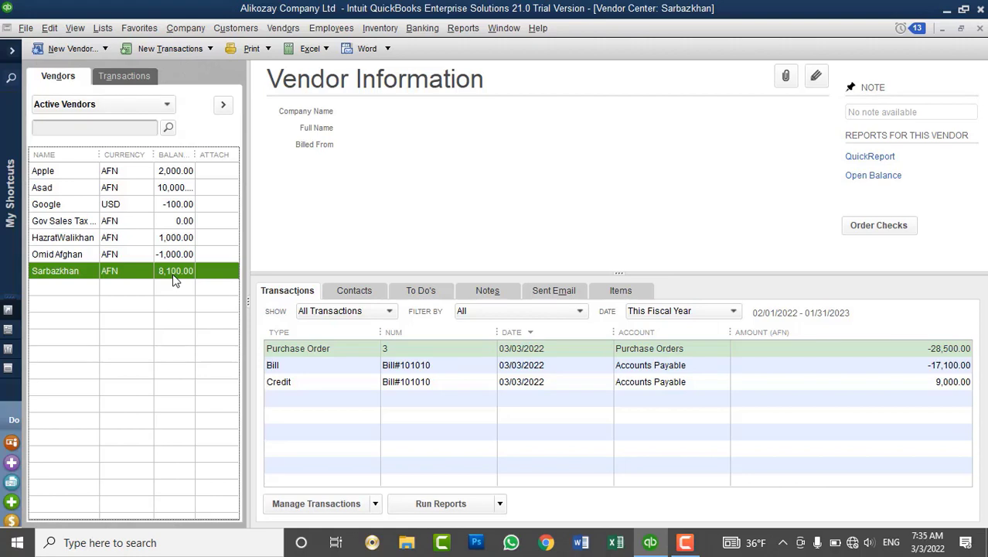
Check the vendor's AFN 8,100.00 balance in Vendor Center and open the Vendors menu.
{"action": "left_click", "coordinate": [283, 28]}
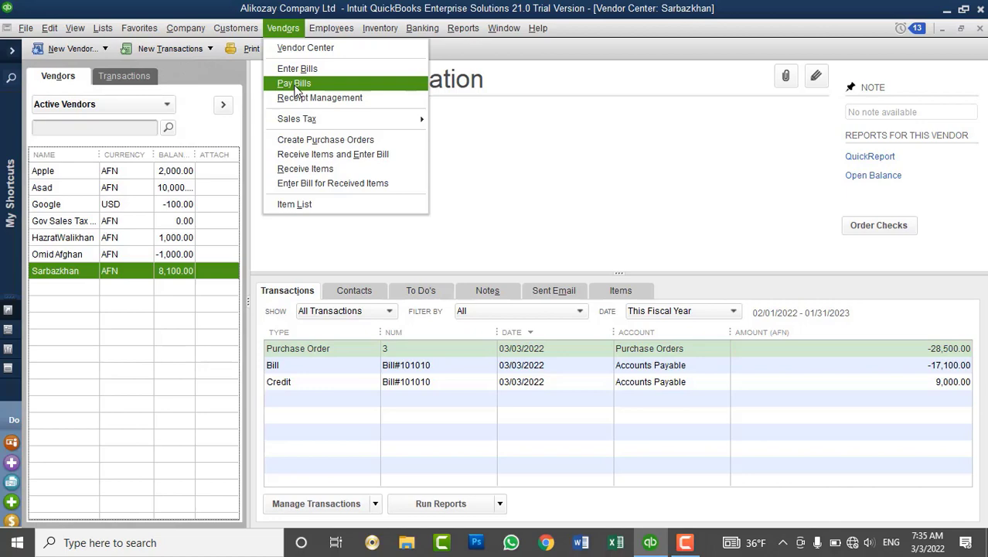
In Pay Bills, filter Accounts Payable to the credited vendor, tick the 17,100 bill, and show its credits.
{"action": "left_click", "coordinate": [294, 86]}
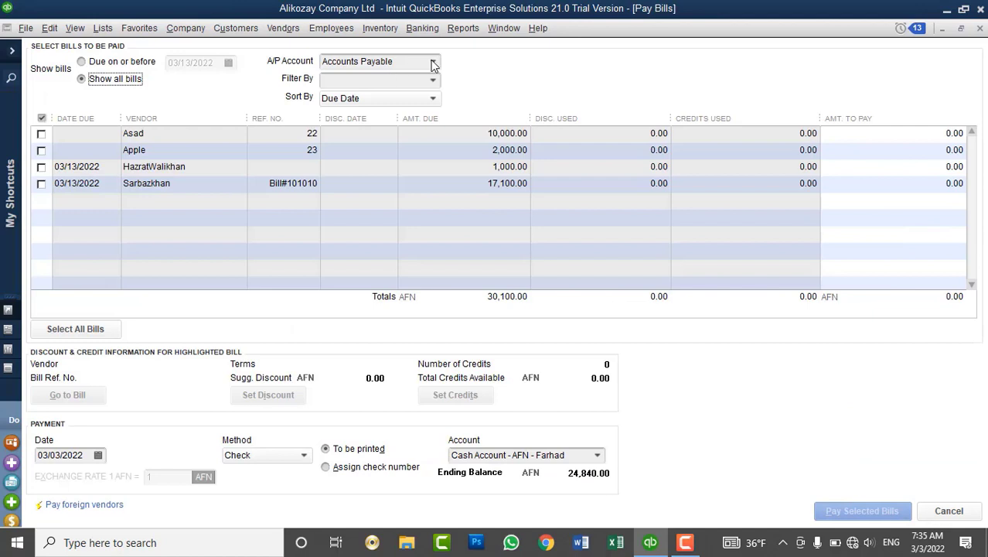
{"action": "left_click", "coordinate": [432, 62]}
{"action": "left_click", "coordinate": [381, 113]}
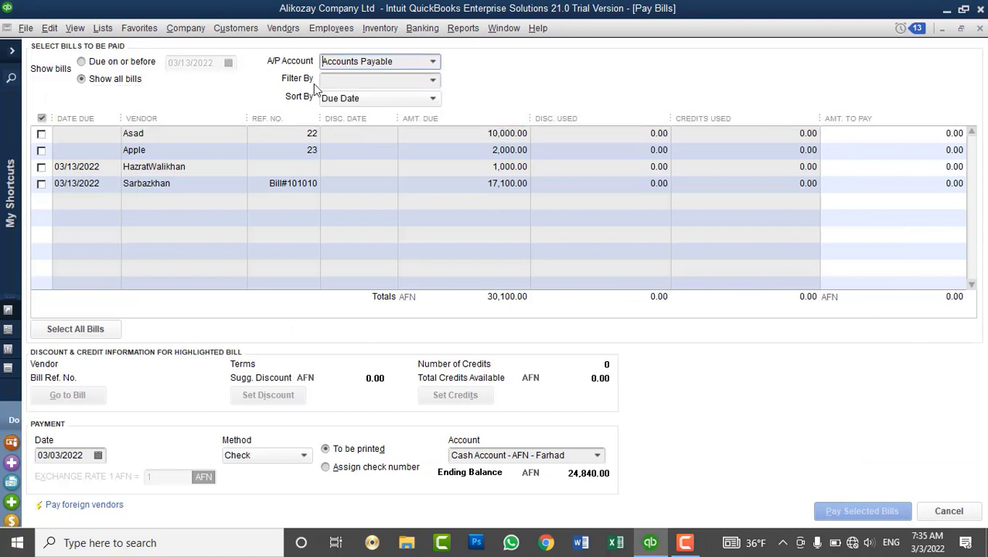
{"action": "left_click", "coordinate": [430, 82]}
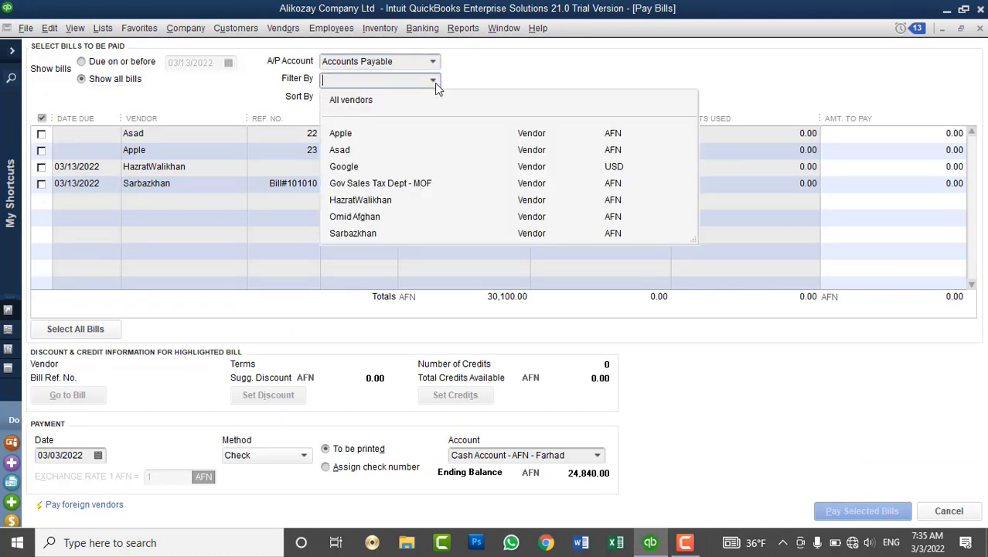
{"action": "left_click", "coordinate": [365, 232]}
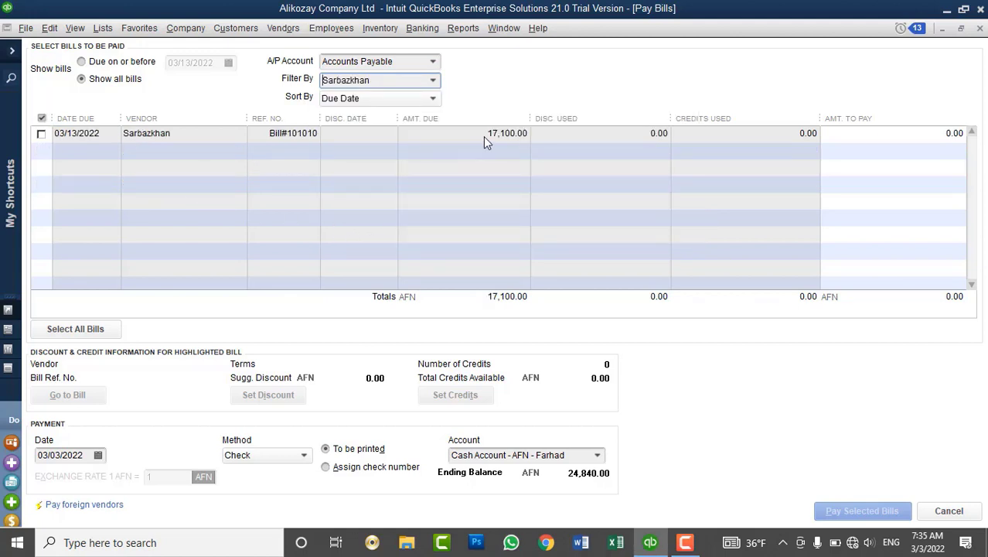
{"action": "left_click", "coordinate": [41, 134]}
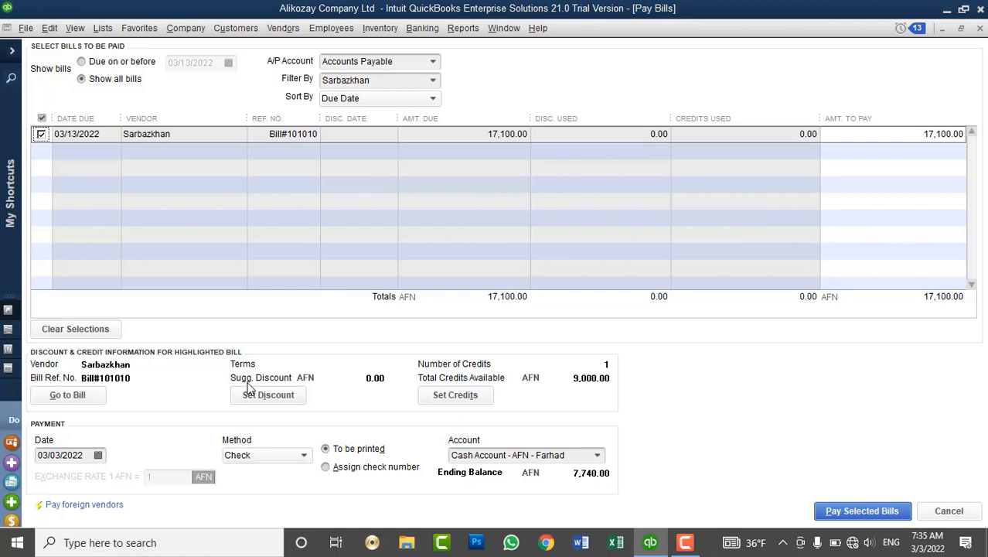
{"action": "left_click", "coordinate": [463, 397]}
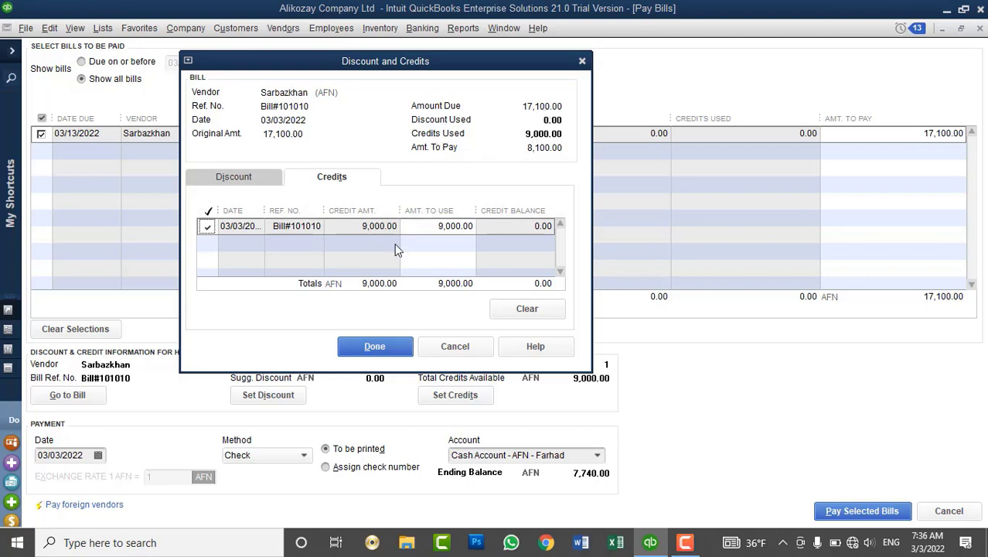
Apply the 9,000 credit and pay the remaining 8,100.00 from Cash Account - AFN - Farhad.
{"action": "left_click", "coordinate": [376, 345]}
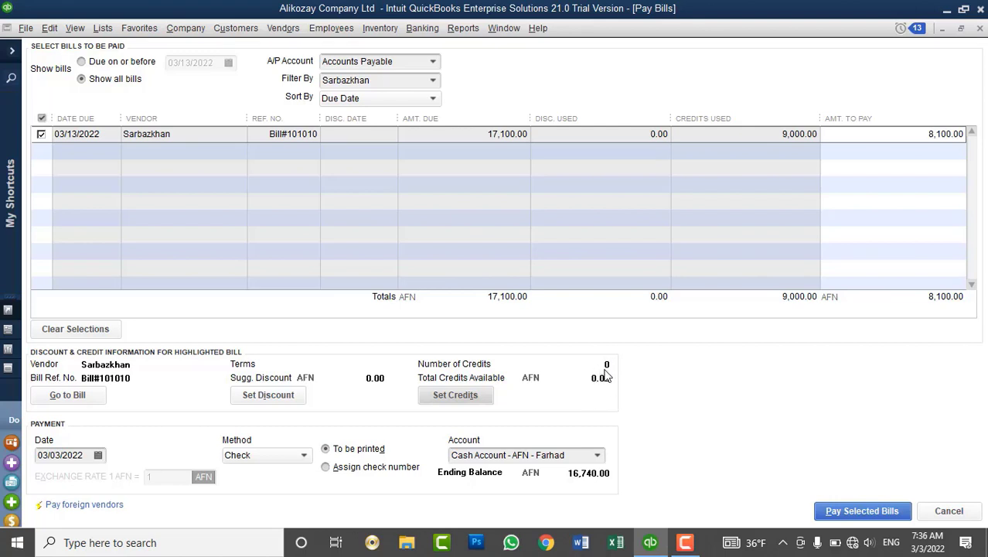
{"action": "left_click", "coordinate": [605, 457]}
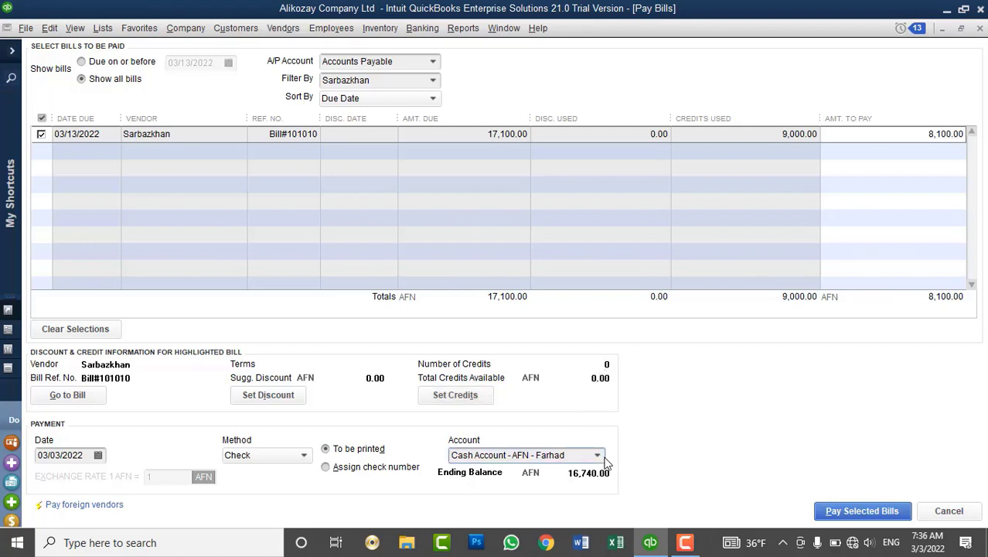
{"action": "left_click", "coordinate": [597, 456]}
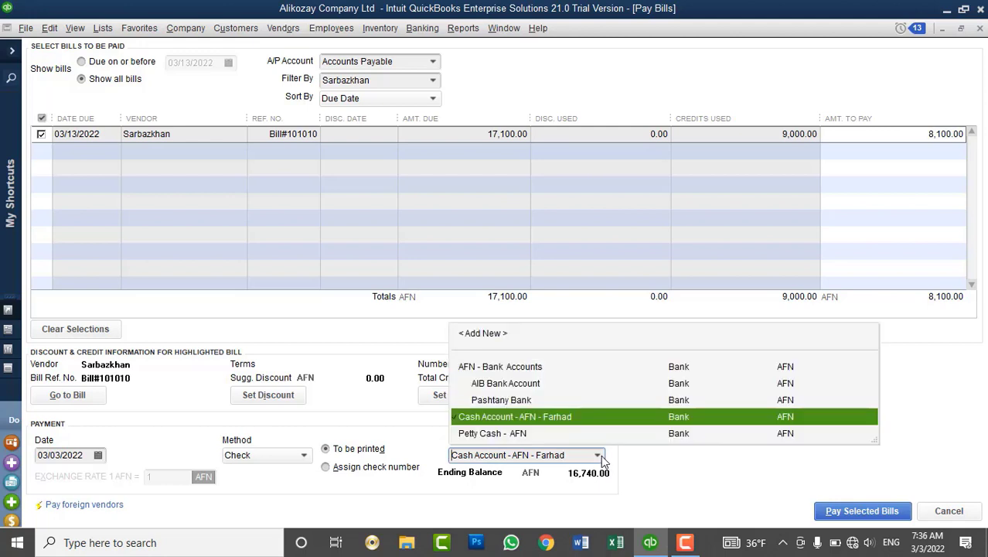
{"action": "left_click", "coordinate": [601, 455]}
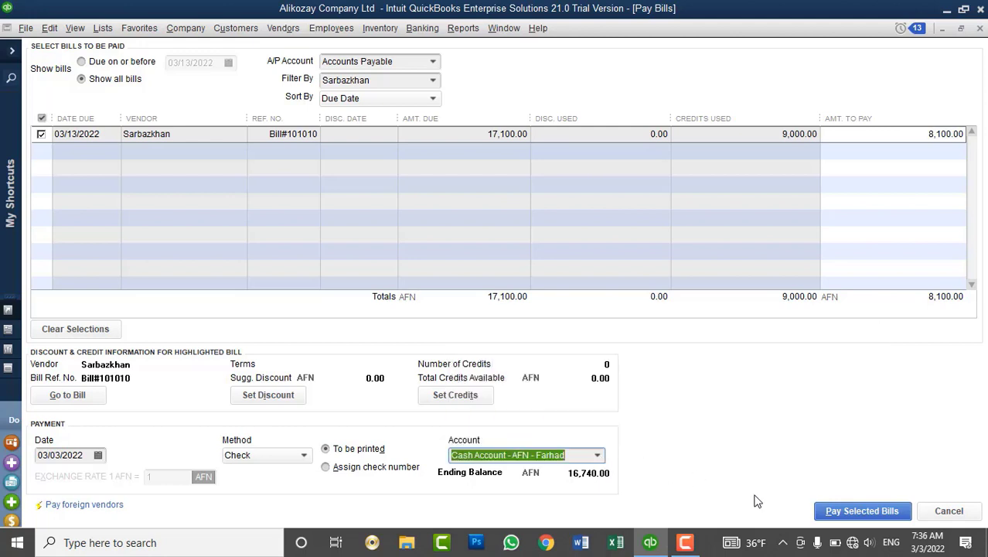
{"action": "left_click", "coordinate": [866, 515]}
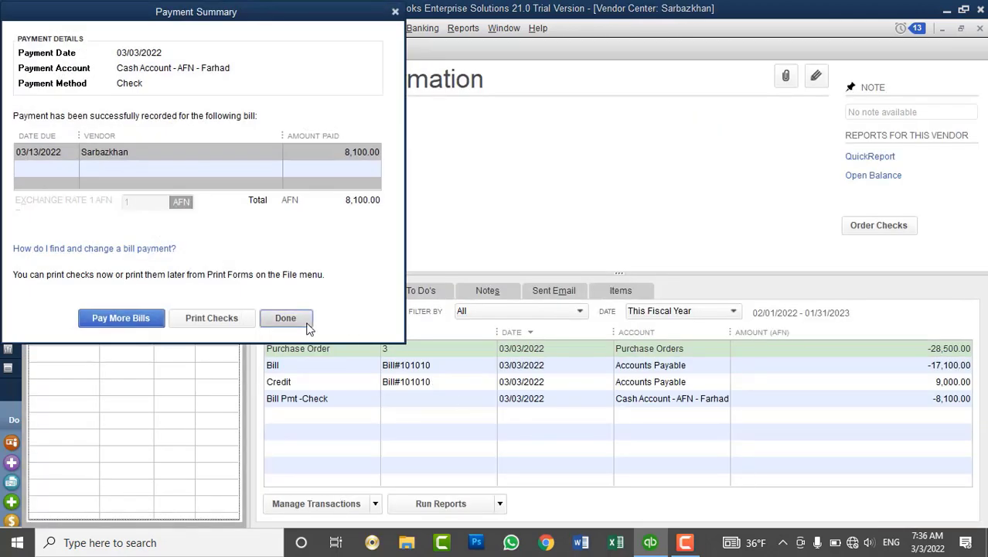
{"action": "left_click", "coordinate": [286, 319]}
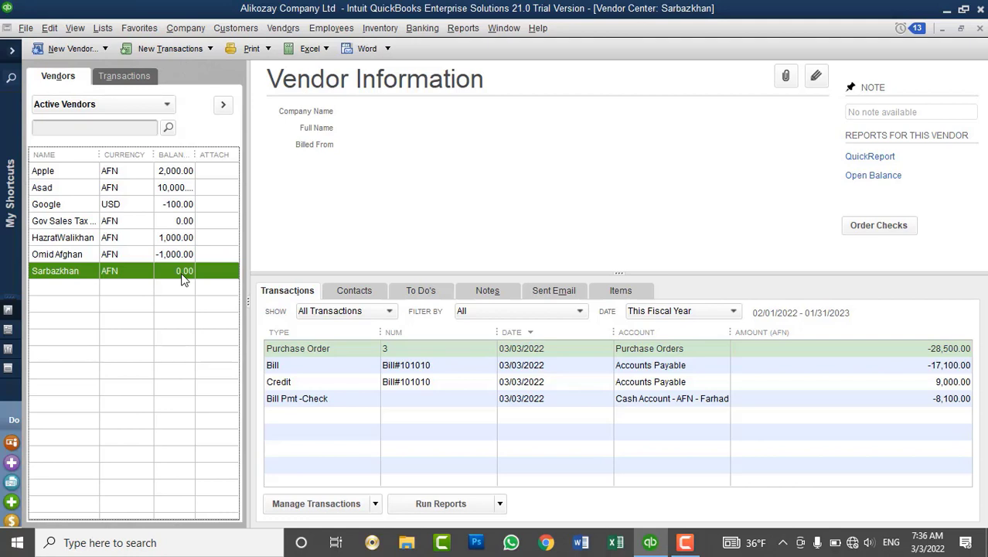
Start a vendor credit, declining the open POs, for 3 DELL 5870 keyboards.
{"action": "left_click", "coordinate": [283, 28]}
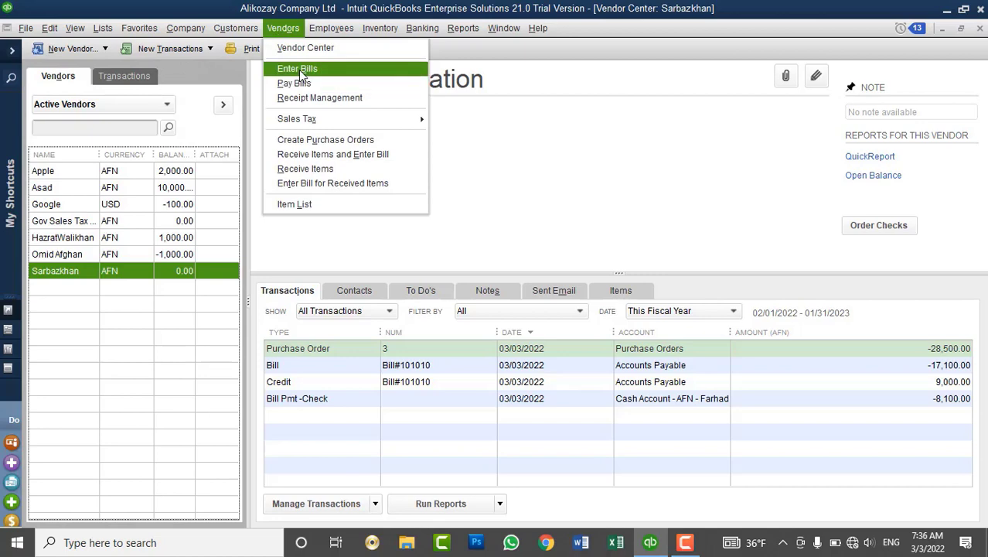
{"action": "left_click", "coordinate": [298, 69]}
{"action": "left_click", "coordinate": [39, 116]}
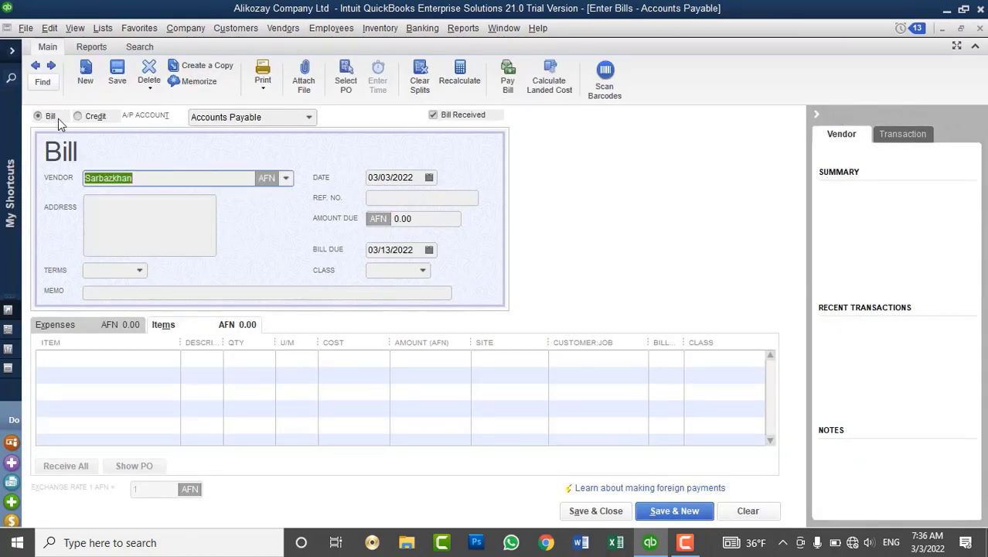
{"action": "key", "text": "Tab"}
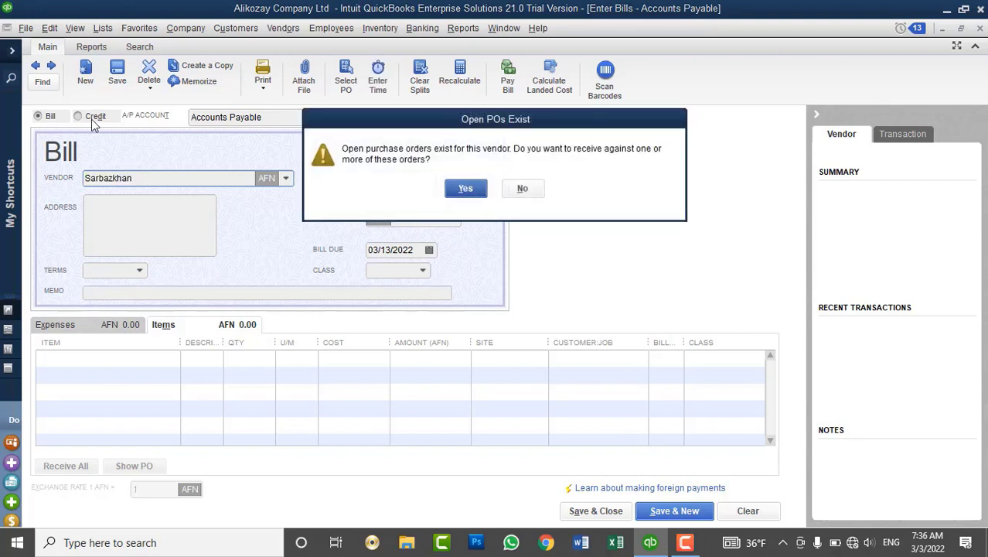
{"action": "left_click", "coordinate": [522, 190]}
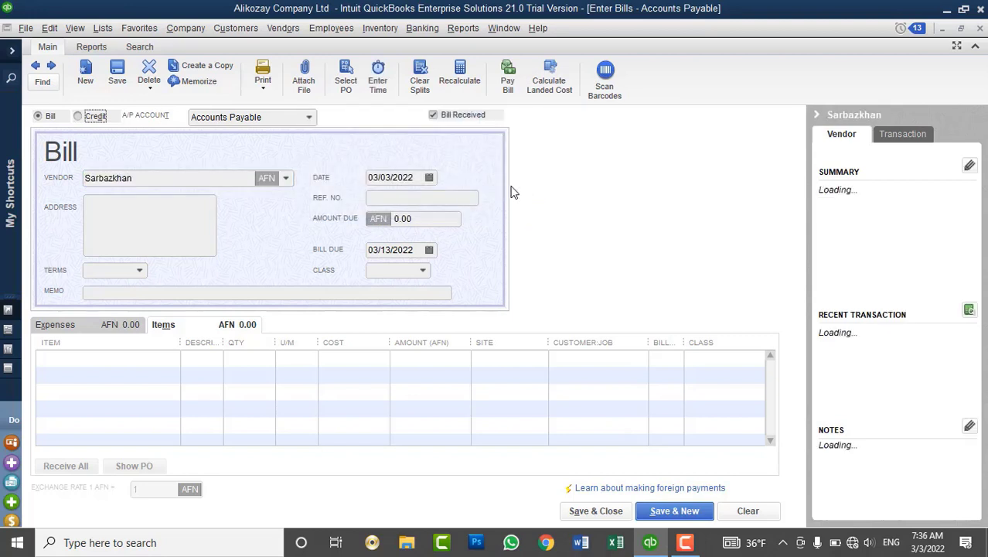
{"action": "left_click", "coordinate": [83, 117]}
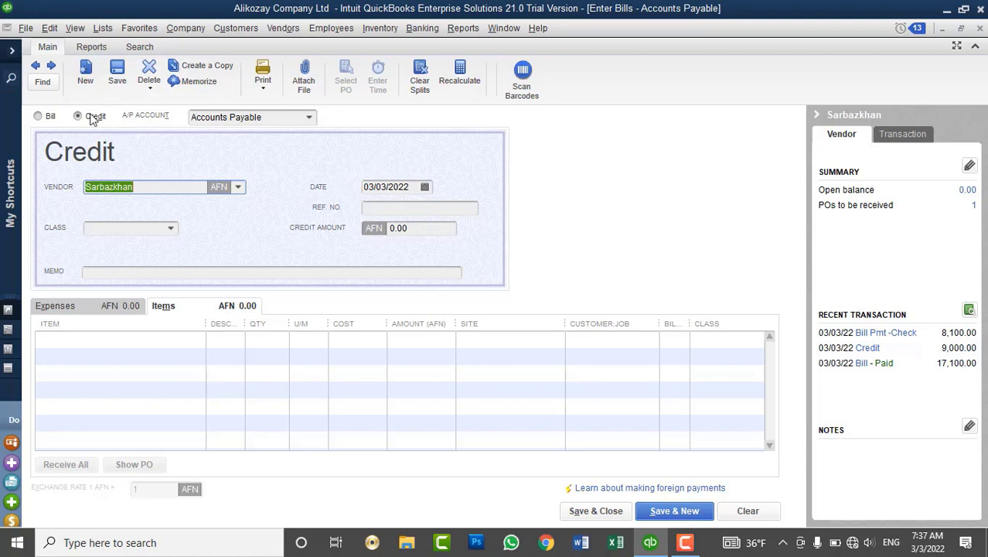
{"action": "left_click", "coordinate": [148, 188]}
{"action": "left_click", "coordinate": [147, 338]}
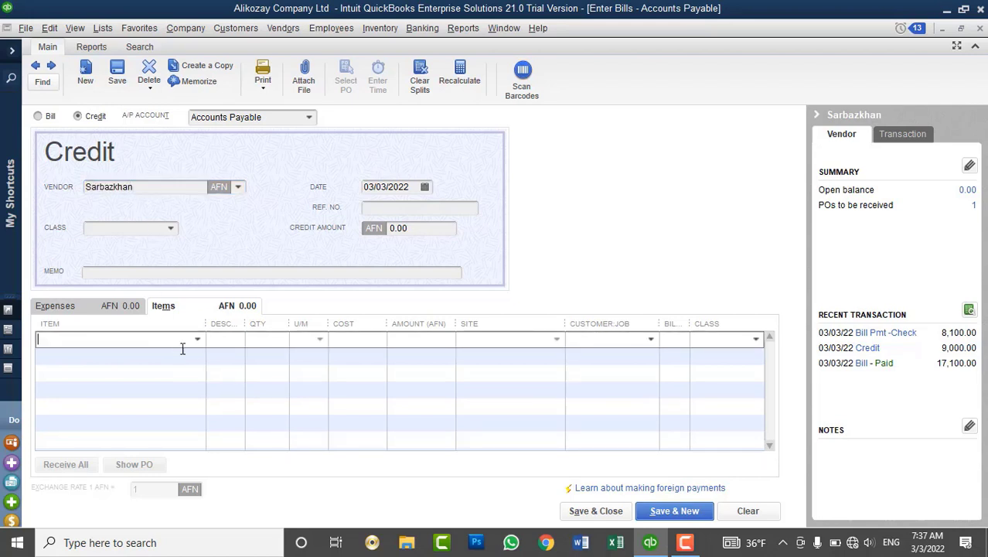
{"action": "left_click", "coordinate": [198, 340]}
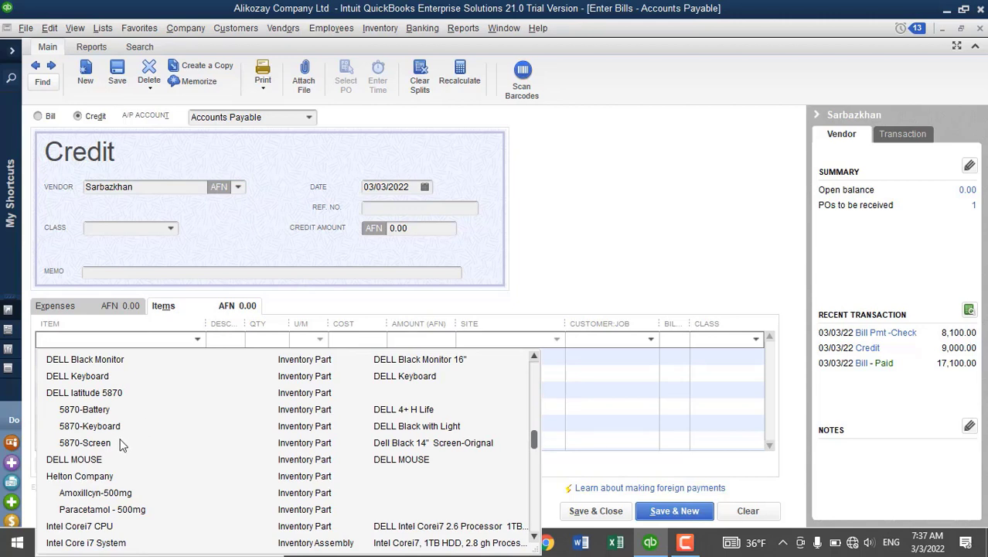
{"action": "left_click", "coordinate": [116, 426]}
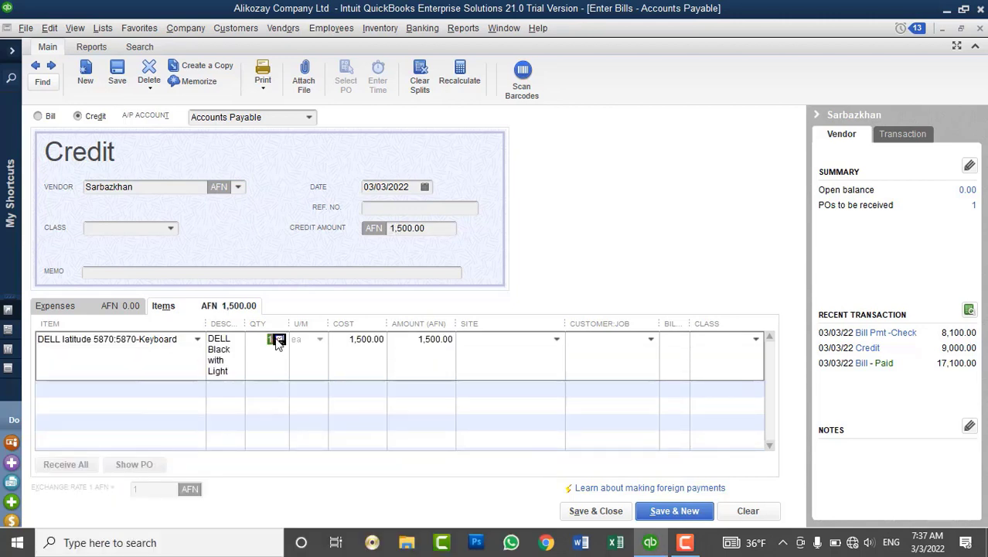
{"action": "type", "text": "3"}
{"action": "key", "text": "Tab"}
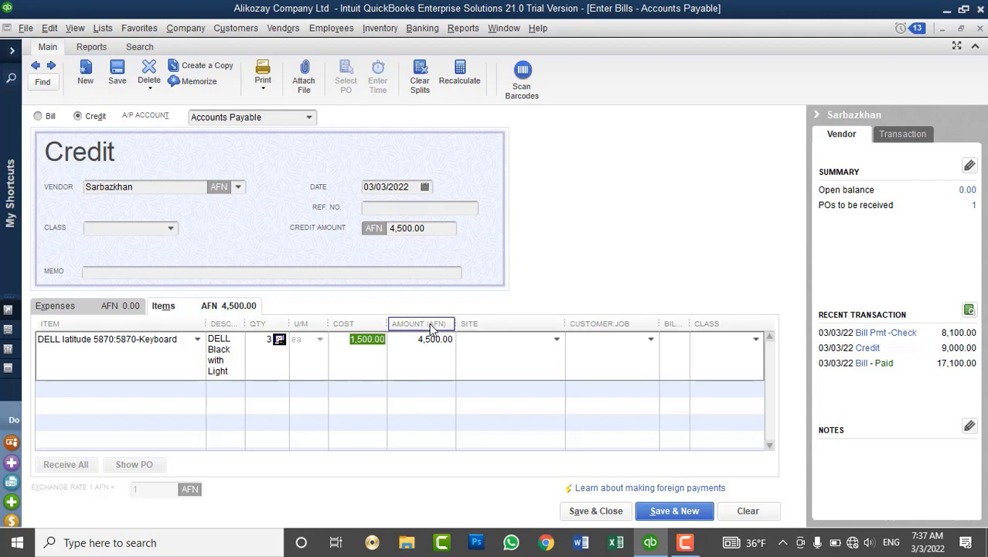
Fill in the reference number Bill101010 and an items-return credit memo.
{"action": "left_click", "coordinate": [377, 207]}
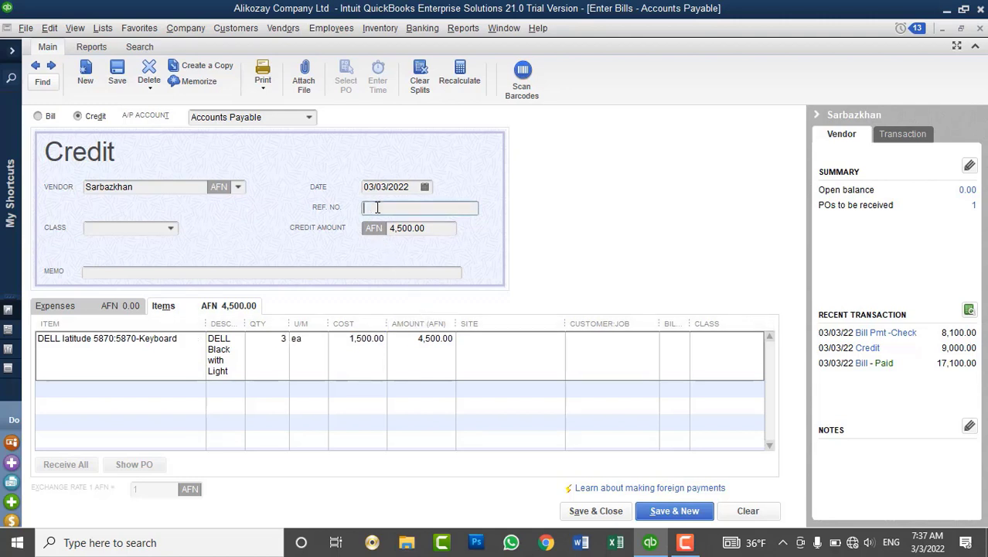
{"action": "type", "text": "Bill#101010"}
{"action": "left_click", "coordinate": [246, 272]}
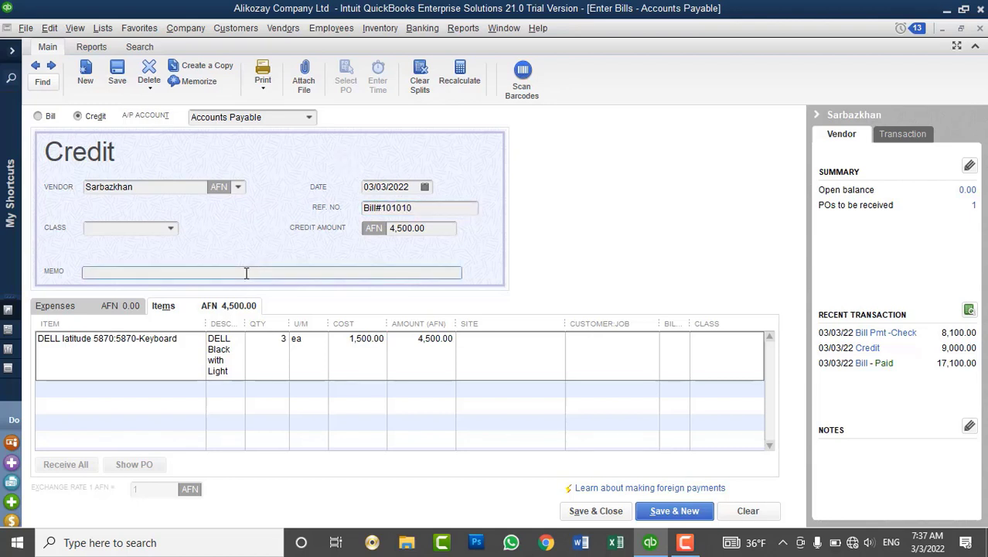
{"action": "type", "text": "Credit memo-Items teturn"}
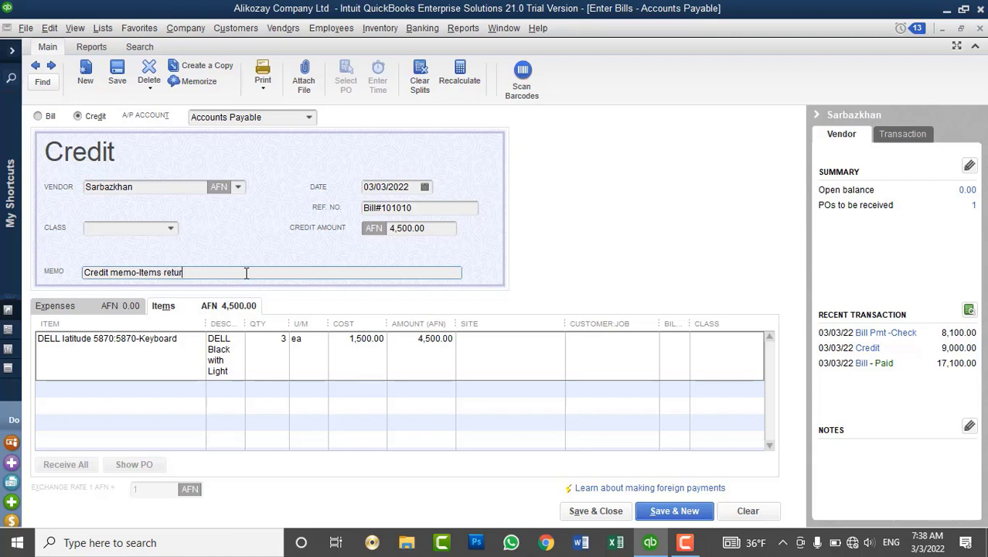
Set the keyboard line's site to Drop Ship and save, keeping the duplicate reference number.
{"action": "left_click", "coordinate": [553, 340]}
{"action": "left_click", "coordinate": [556, 340]}
{"action": "left_click", "coordinate": [508, 393]}
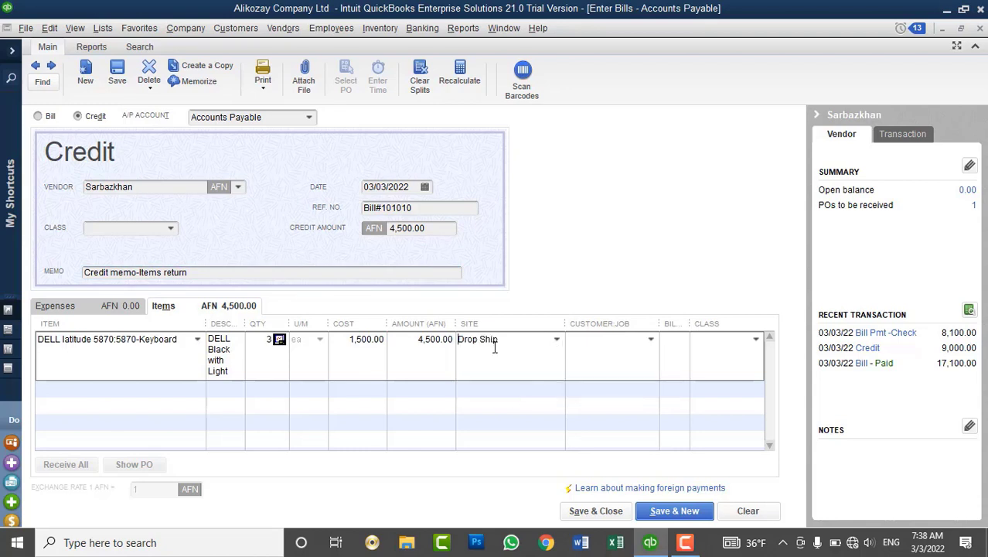
{"action": "left_click", "coordinate": [608, 509]}
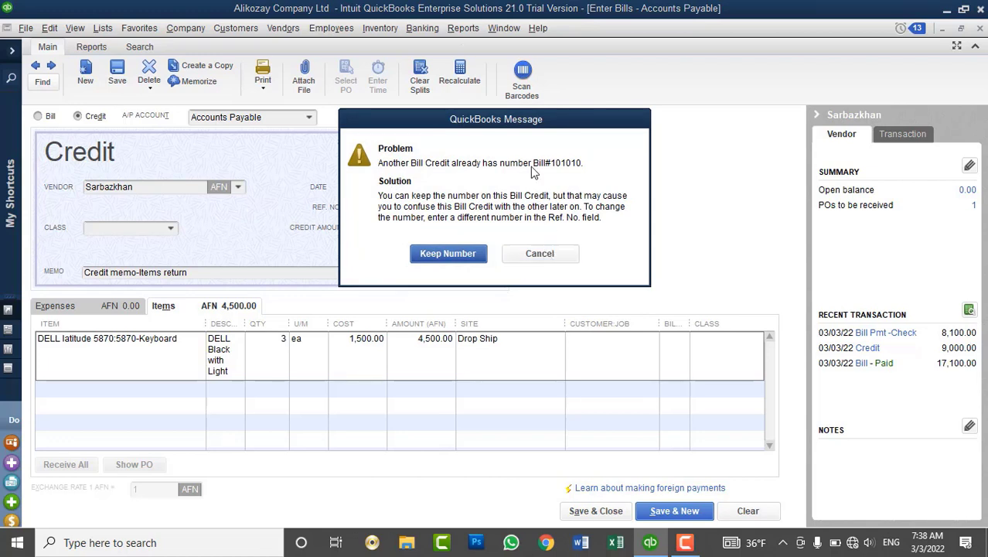
{"action": "left_click_drag", "start_coordinate": [577, 128], "coordinate": [715, 106]}
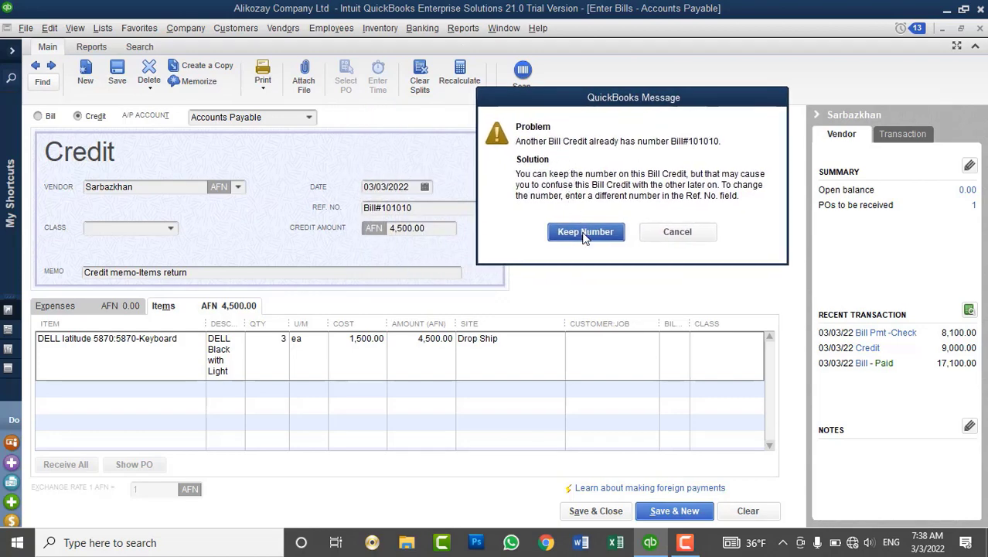
{"action": "left_click", "coordinate": [611, 232]}
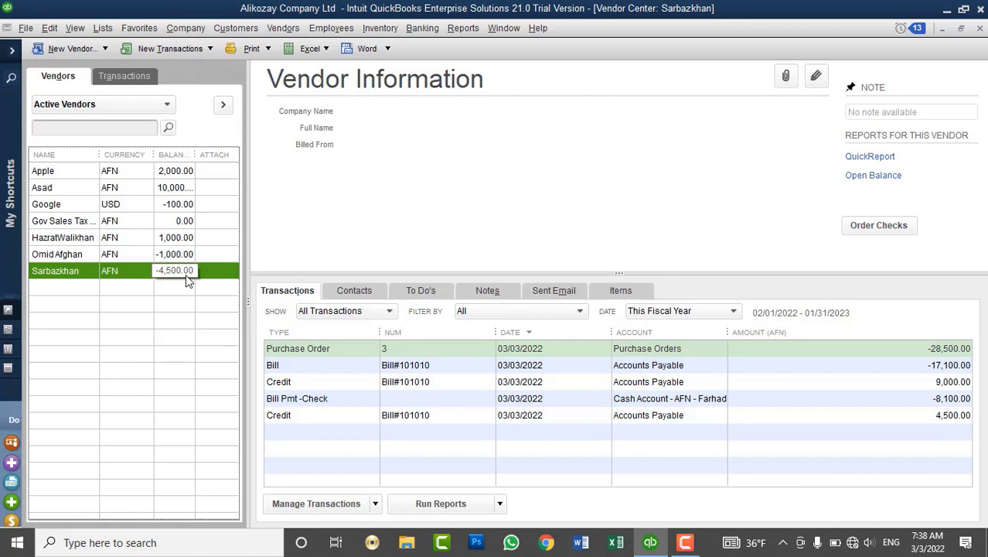
Review the vendor's AFN -4,500.00 balance and keyboard credit, then open the Vendors menu.
{"action": "left_click", "coordinate": [284, 30]}
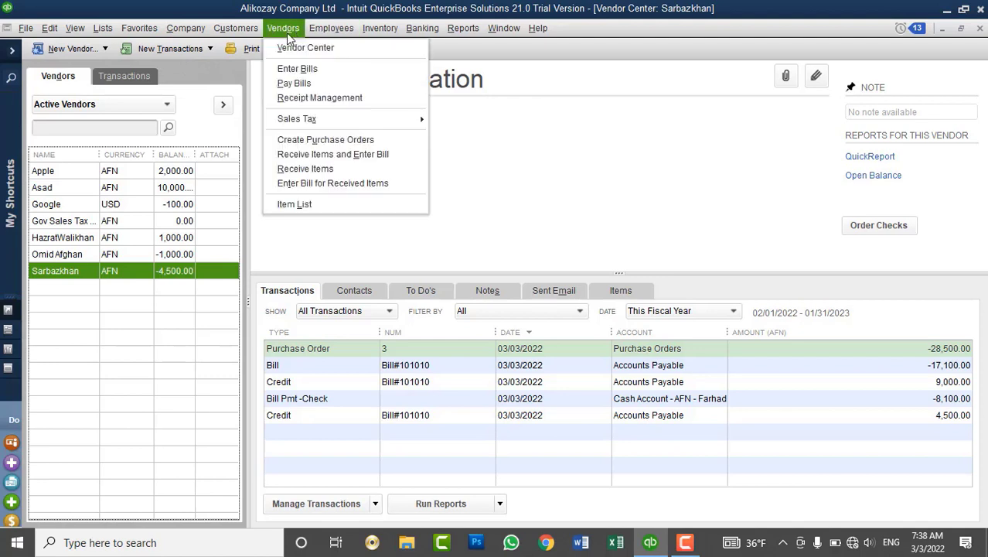
{"action": "left_click", "coordinate": [301, 82]}
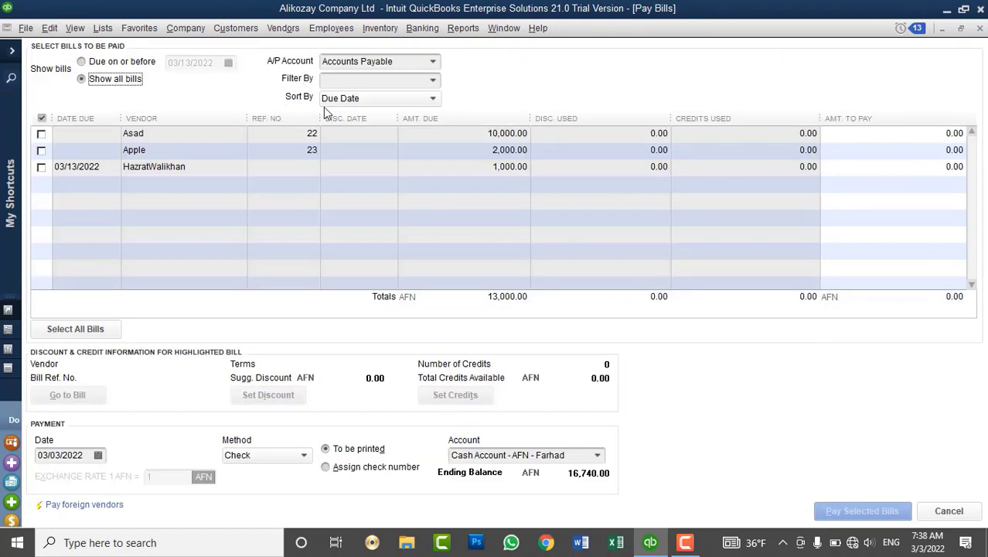
{"action": "left_click", "coordinate": [413, 97]}
{"action": "left_click", "coordinate": [369, 153]}
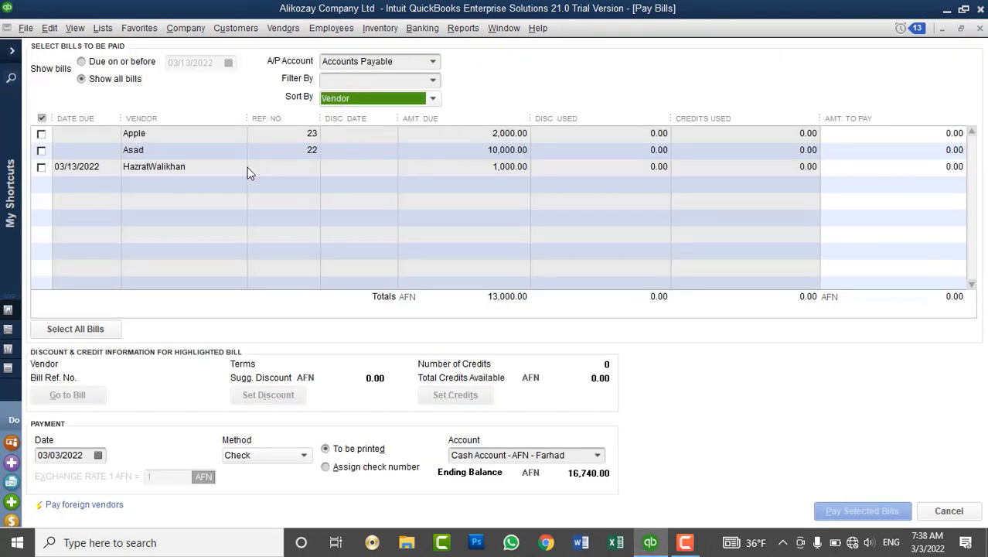
{"action": "left_click", "coordinate": [433, 101]}
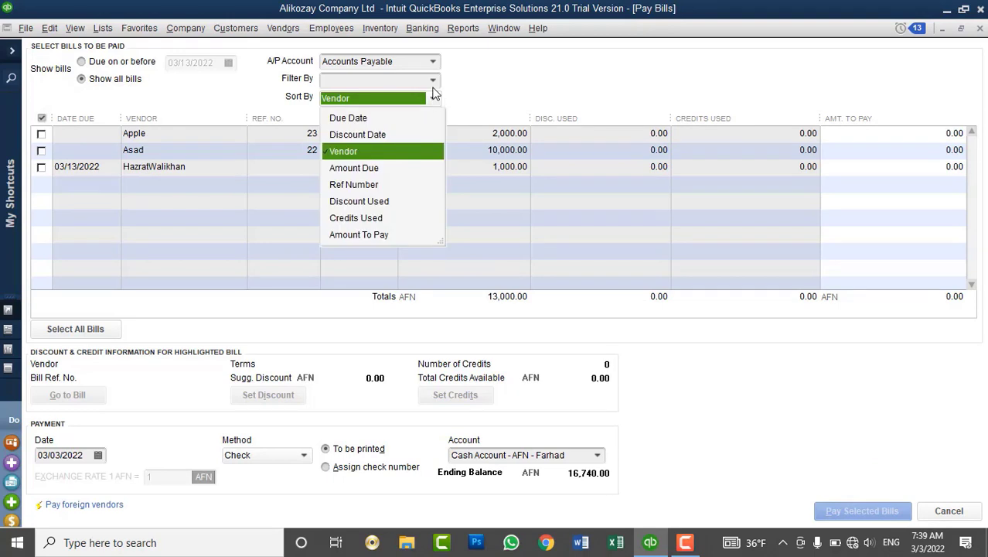
{"action": "left_click", "coordinate": [435, 81]}
{"action": "left_click", "coordinate": [355, 233]}
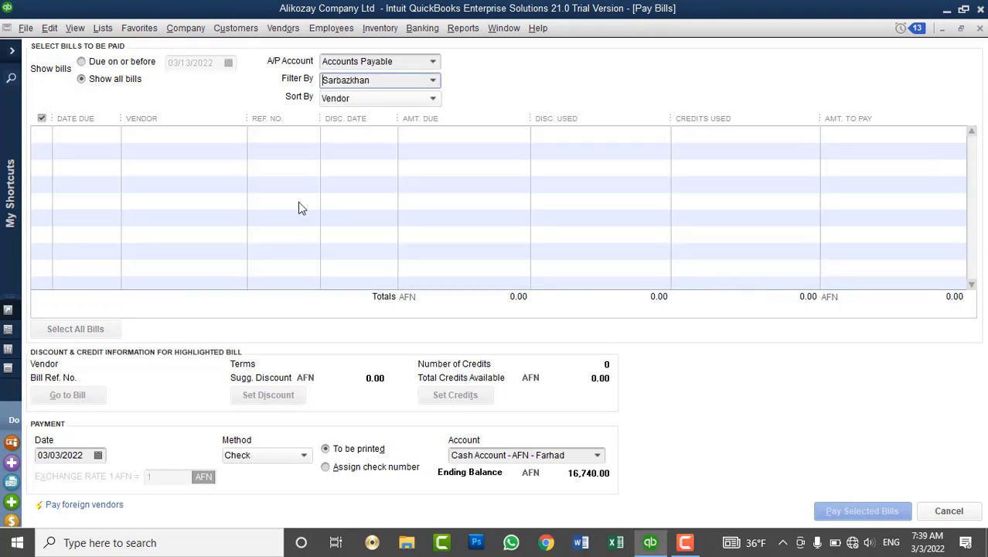
{"action": "left_click", "coordinate": [394, 99]}
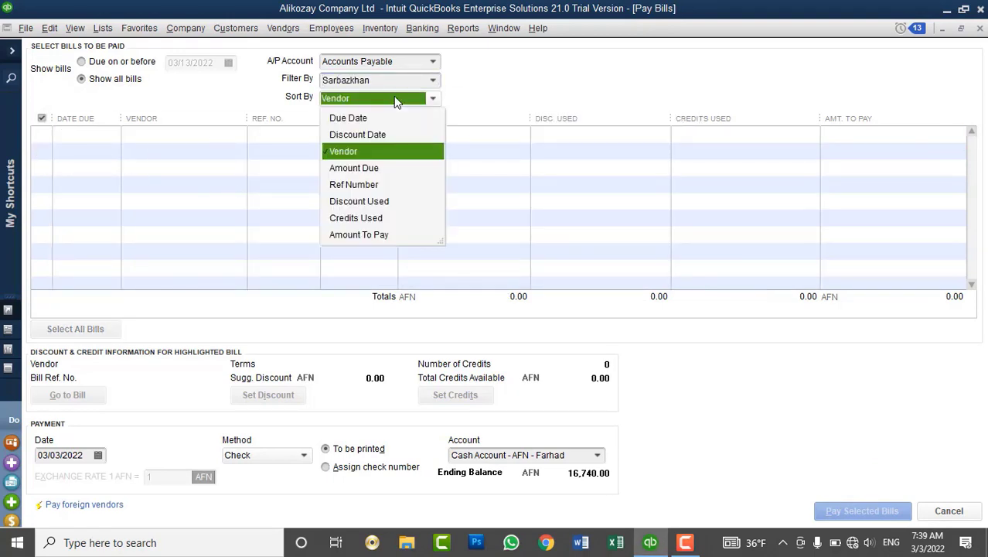
{"action": "left_click", "coordinate": [396, 102]}
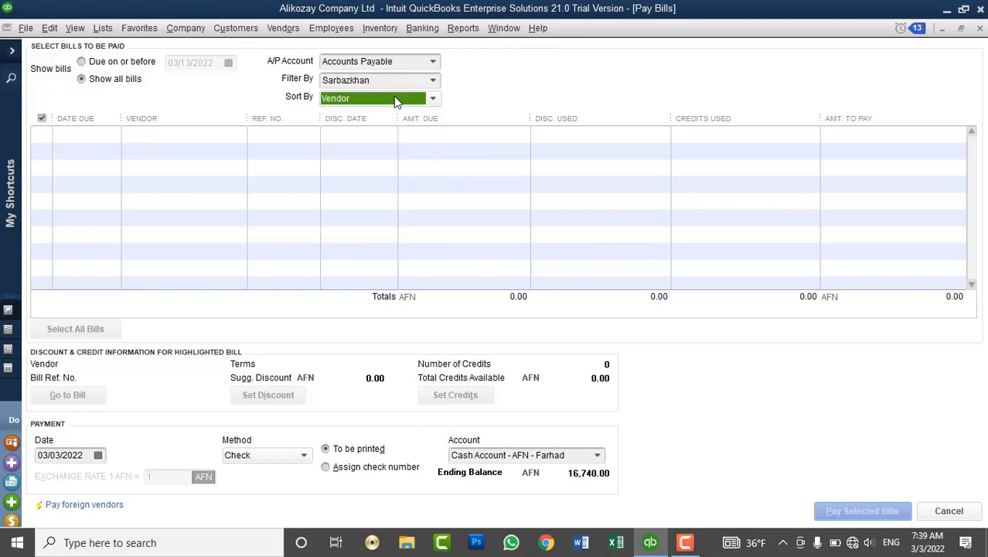
{"action": "left_click", "coordinate": [980, 28]}
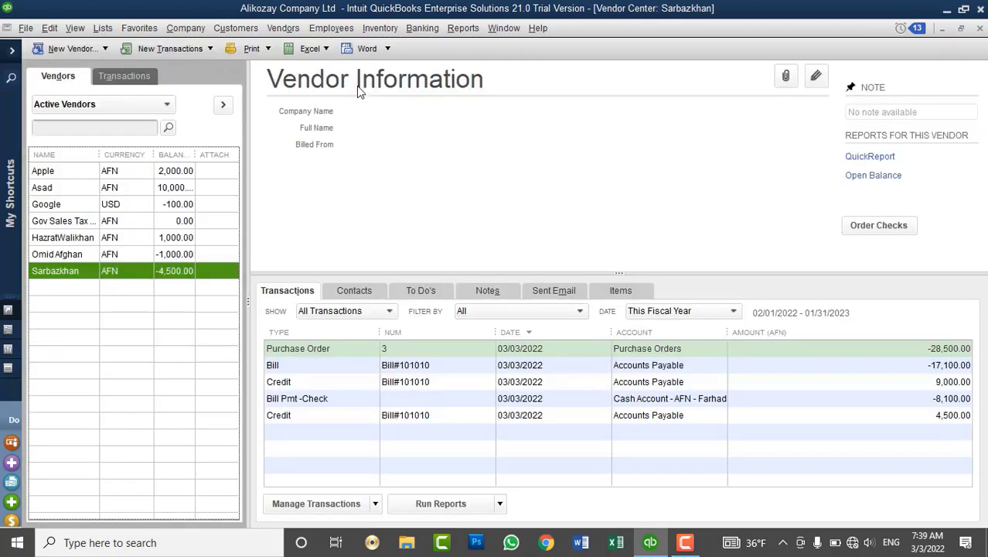
Start an Afghani general journal entry debiting Cash Account - AFN - Farhad 4,500.
{"action": "left_click", "coordinate": [202, 29]}
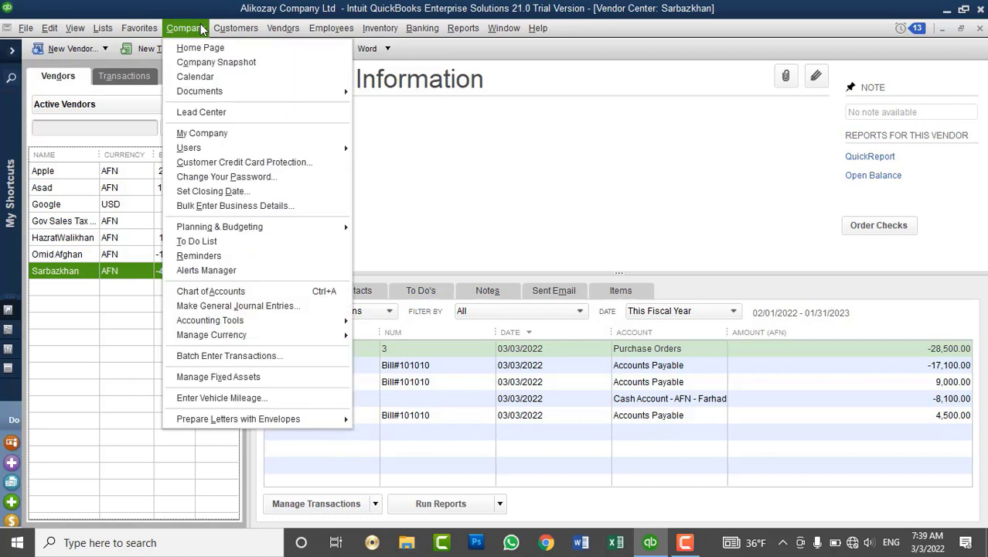
{"action": "left_click", "coordinate": [277, 307]}
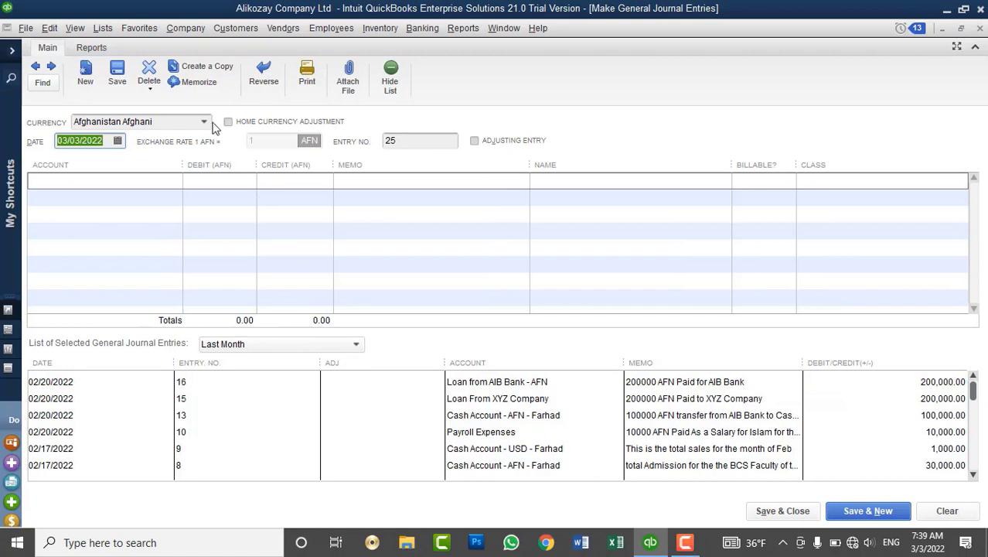
{"action": "left_click", "coordinate": [206, 126]}
{"action": "left_click", "coordinate": [207, 125]}
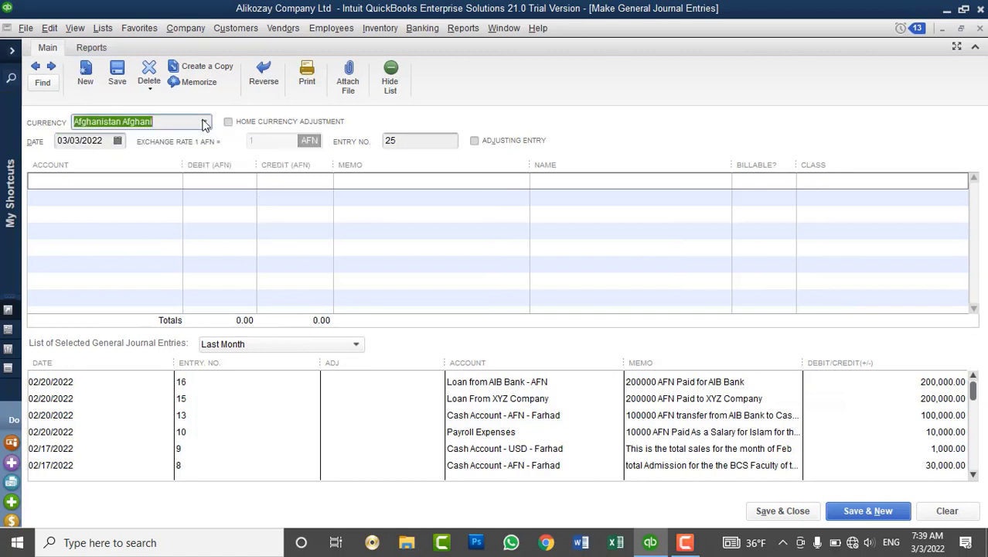
{"action": "left_click", "coordinate": [172, 180]}
{"action": "left_click", "coordinate": [176, 181]}
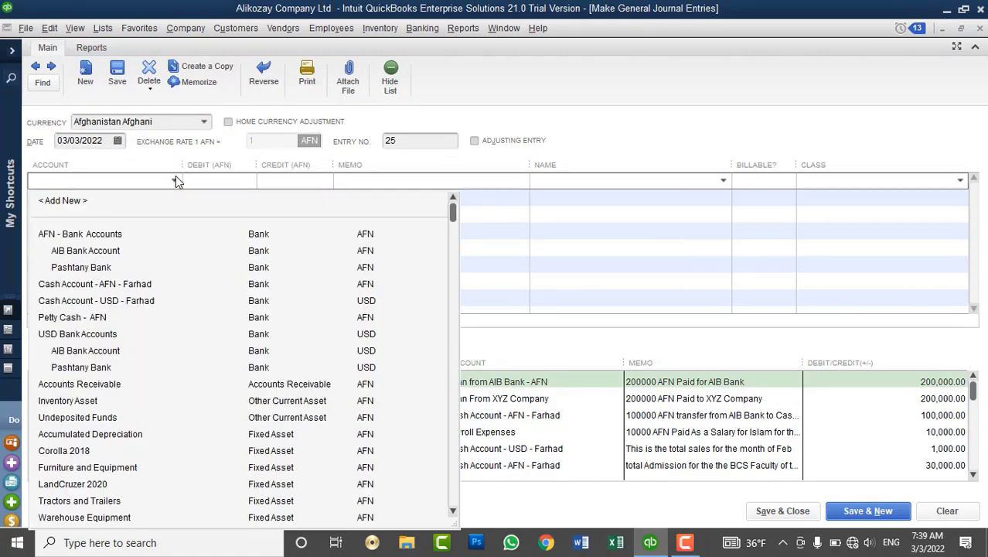
{"action": "left_click", "coordinate": [170, 287]}
{"action": "left_click", "coordinate": [229, 183]}
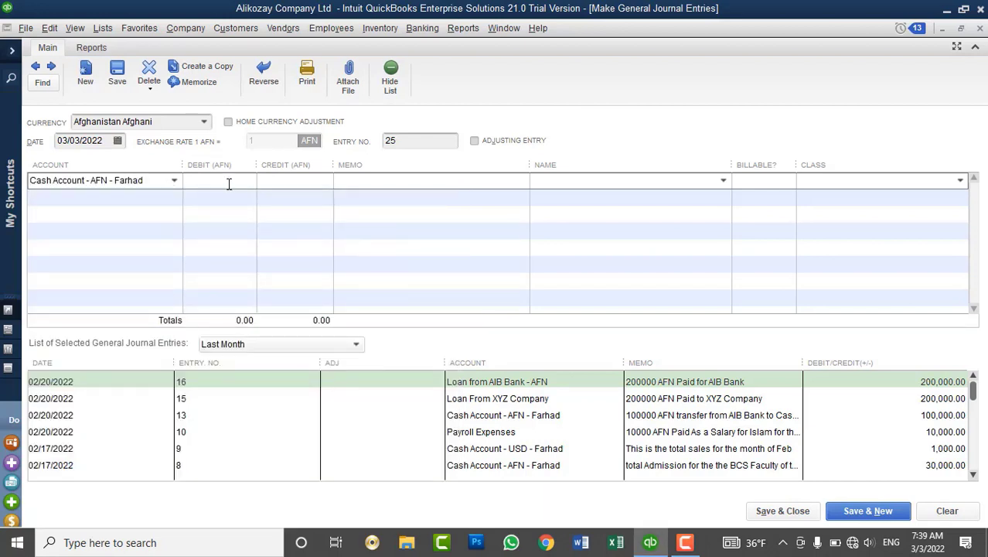
{"action": "type", "text": "4500"}
{"action": "key", "text": "Tab"}
Set the second journal line's account to Accounts Payable.
{"action": "left_click", "coordinate": [165, 196]}
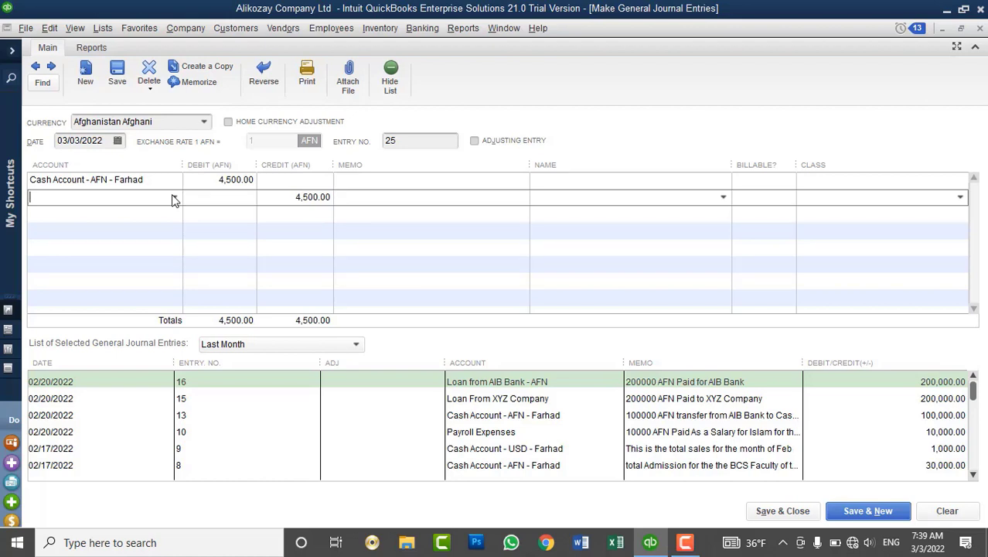
{"action": "left_click", "coordinate": [174, 198]}
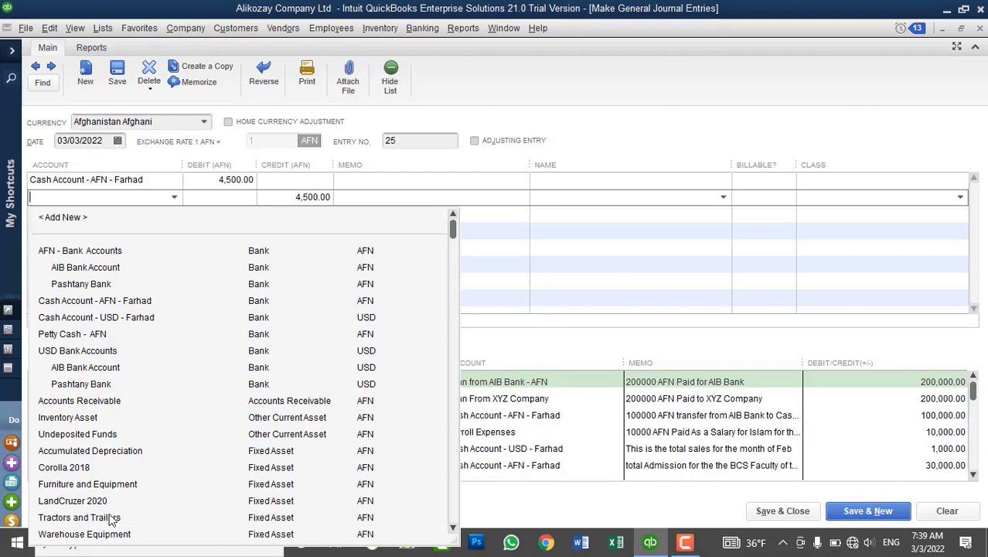
{"action": "scroll", "coordinate": [120, 483], "scroll_direction": "down", "scroll_amount": 4}
{"action": "scroll", "coordinate": [120, 483], "scroll_direction": "down", "scroll_amount": 6}
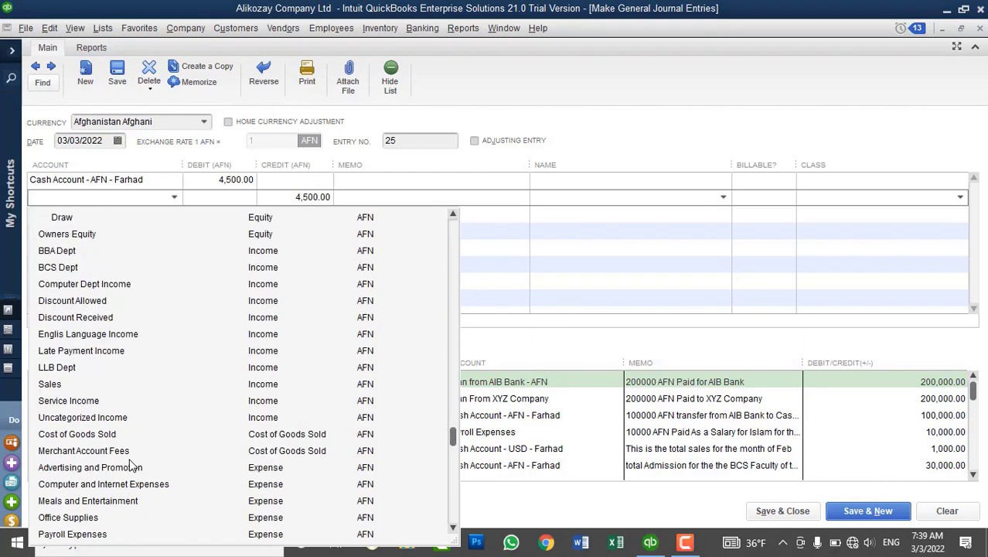
{"action": "scroll", "coordinate": [142, 444], "scroll_direction": "down", "scroll_amount": 3}
{"action": "scroll", "coordinate": [142, 444], "scroll_direction": "up", "scroll_amount": 9}
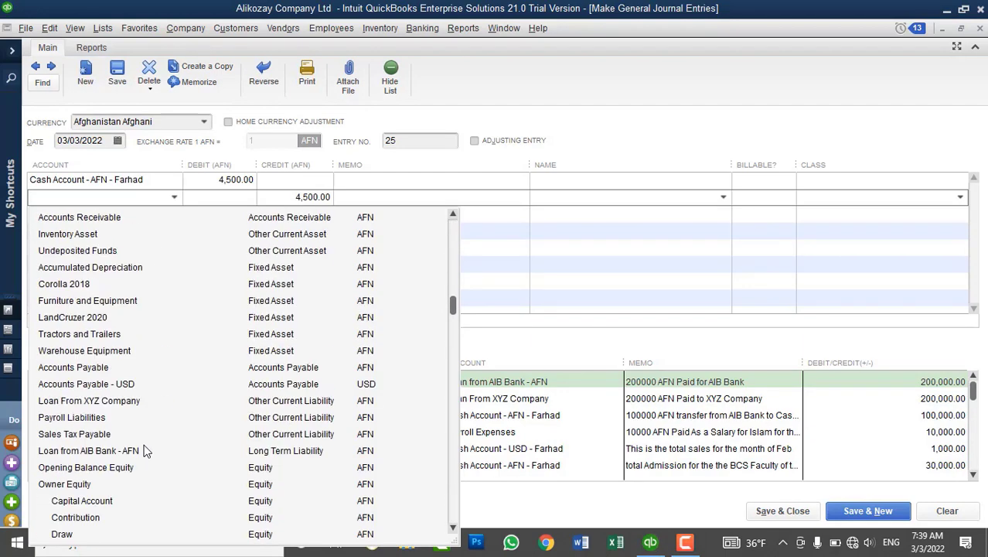
{"action": "left_click", "coordinate": [102, 368]}
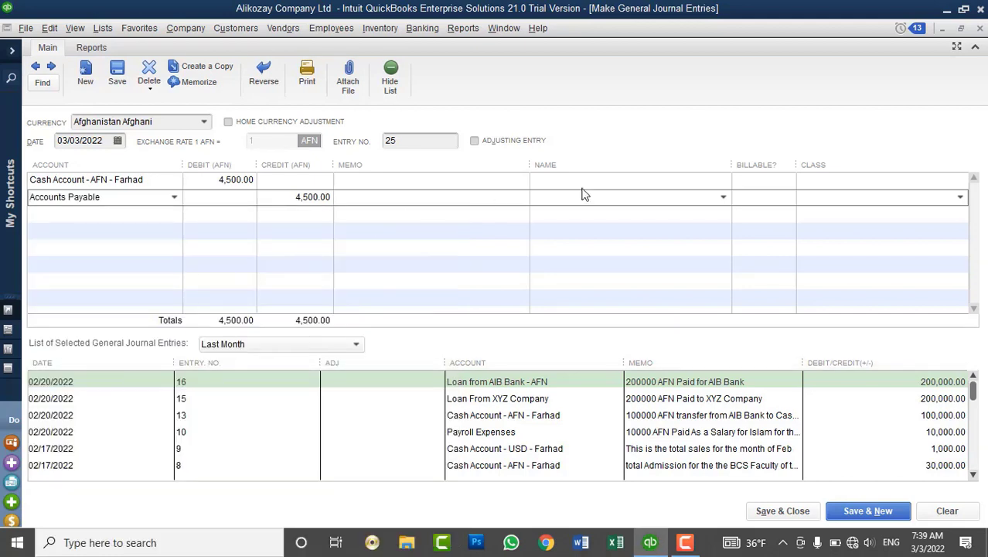
Assign the vendor as the Name on both journal lines.
{"action": "left_click", "coordinate": [641, 182]}
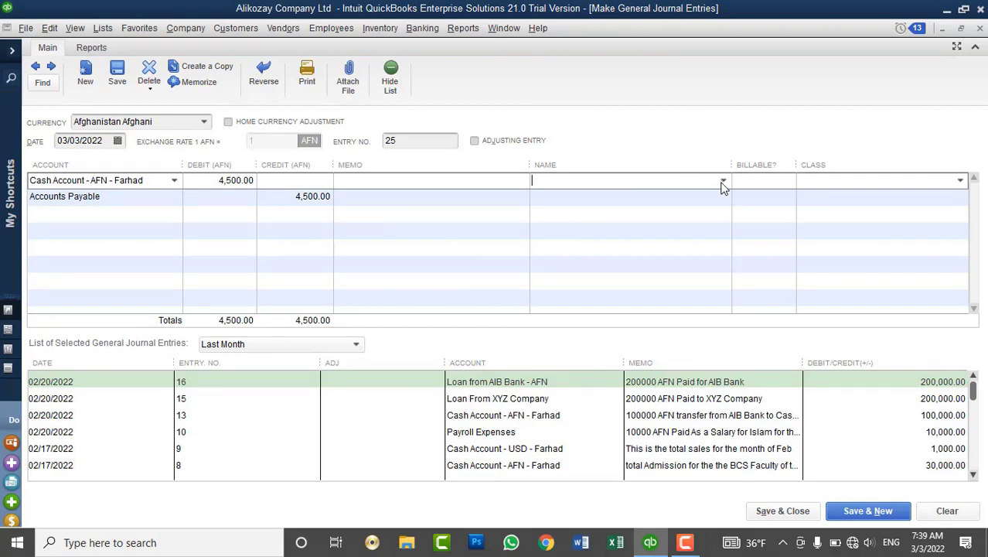
{"action": "left_click", "coordinate": [723, 182]}
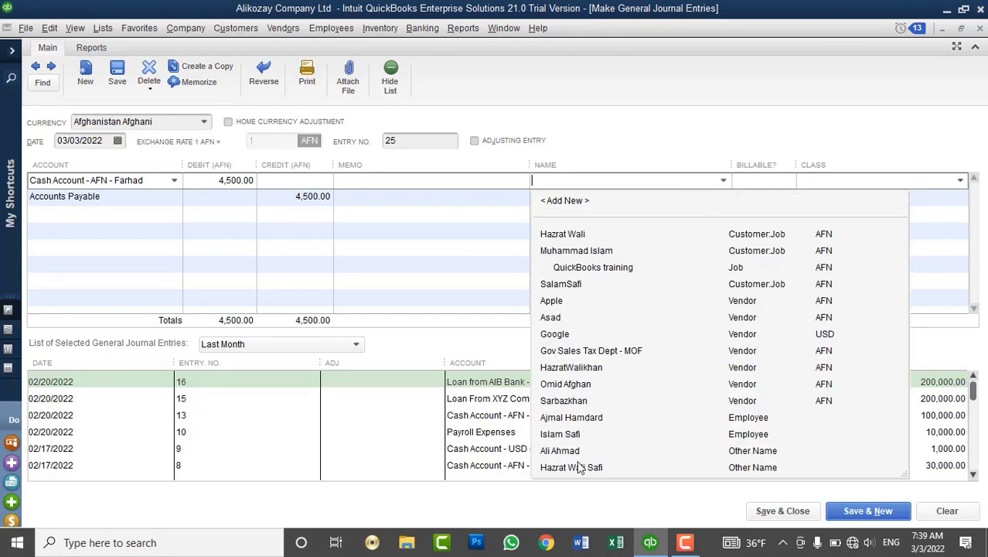
{"action": "left_click", "coordinate": [586, 401]}
{"action": "left_click", "coordinate": [689, 198]}
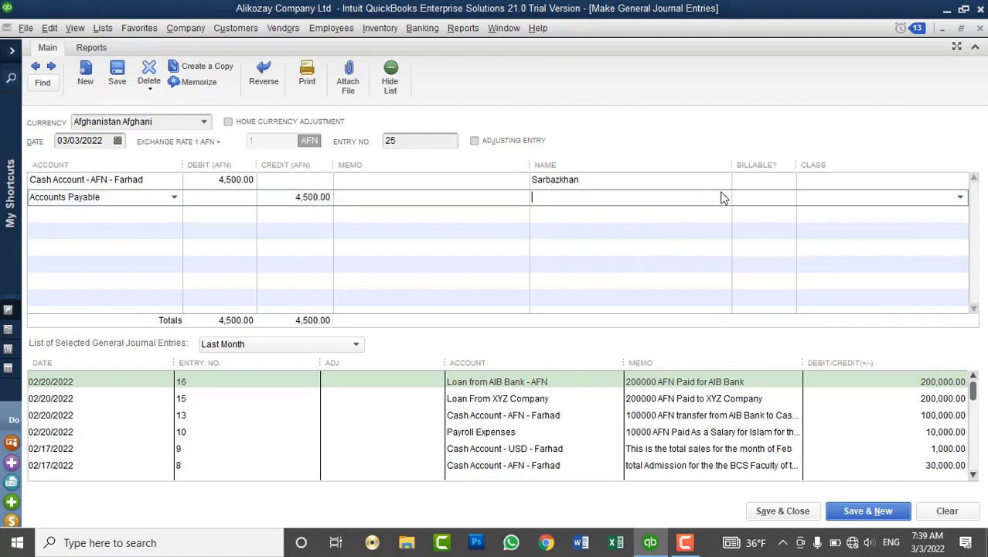
{"action": "left_click", "coordinate": [723, 198]}
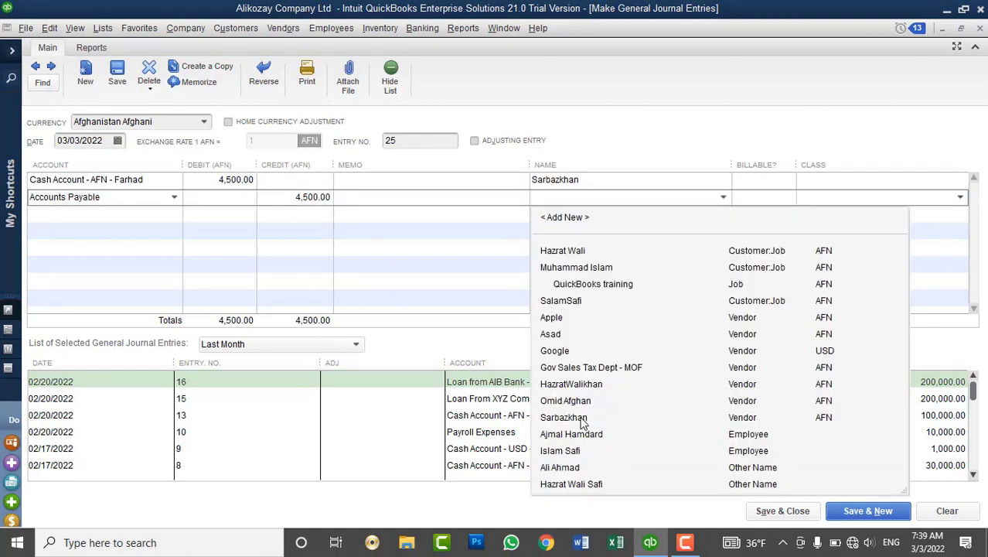
{"action": "left_click", "coordinate": [581, 418]}
{"action": "left_click", "coordinate": [396, 178]}
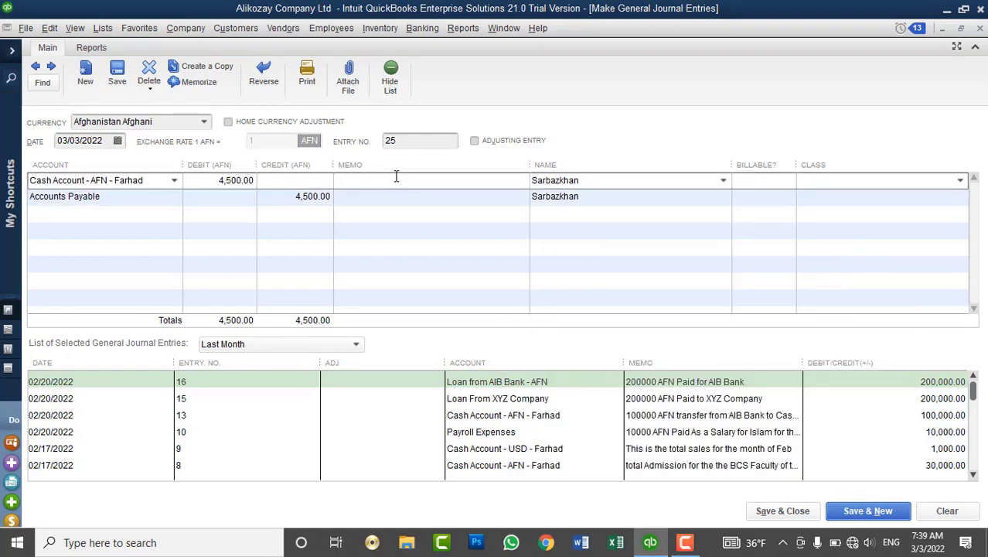
Enter a 'Cash received for items returned to' the vendor memo on both lines and save.
{"action": "type", "text": "Cash received for items return"}
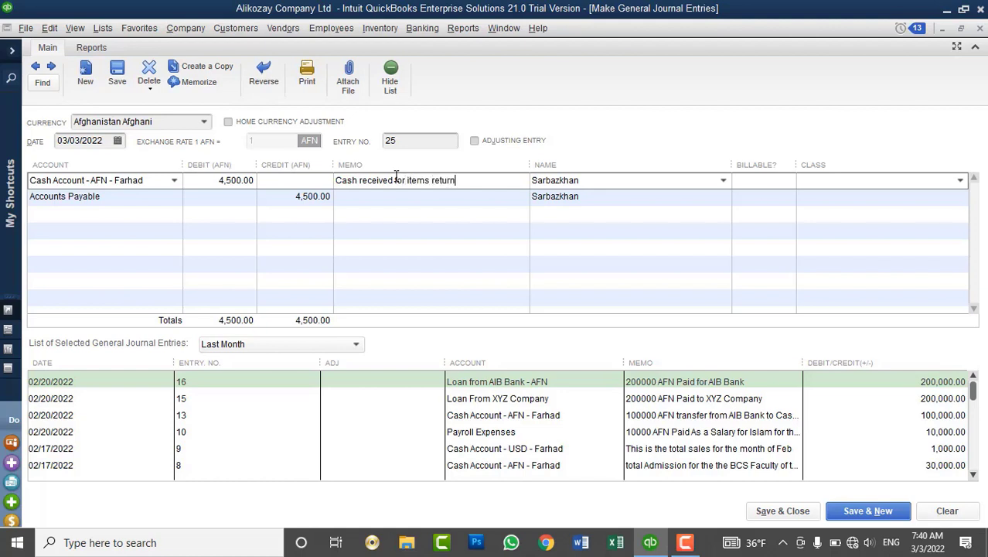
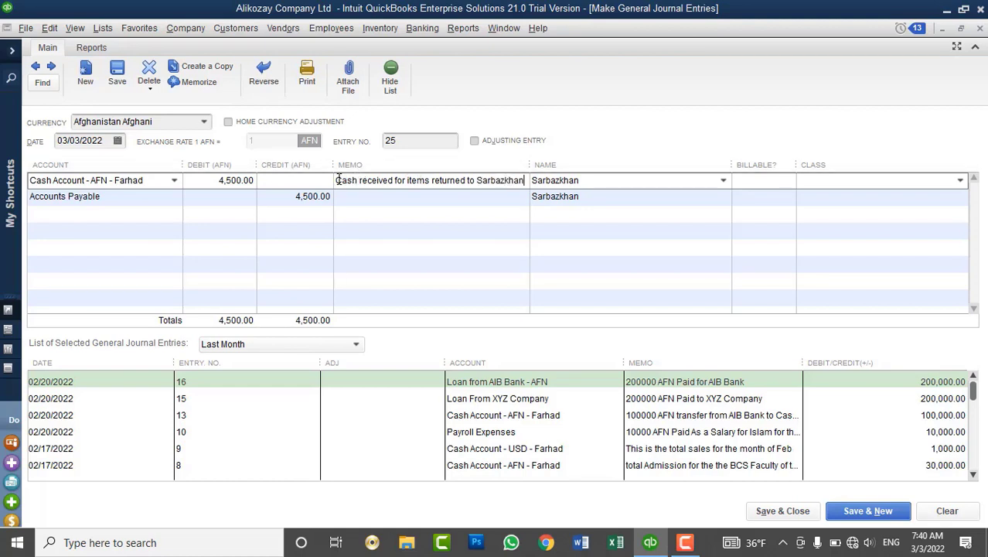
{"action": "left_click_drag", "start_coordinate": [337, 183], "coordinate": [530, 186]}
{"action": "key", "text": "ctrl+c"}
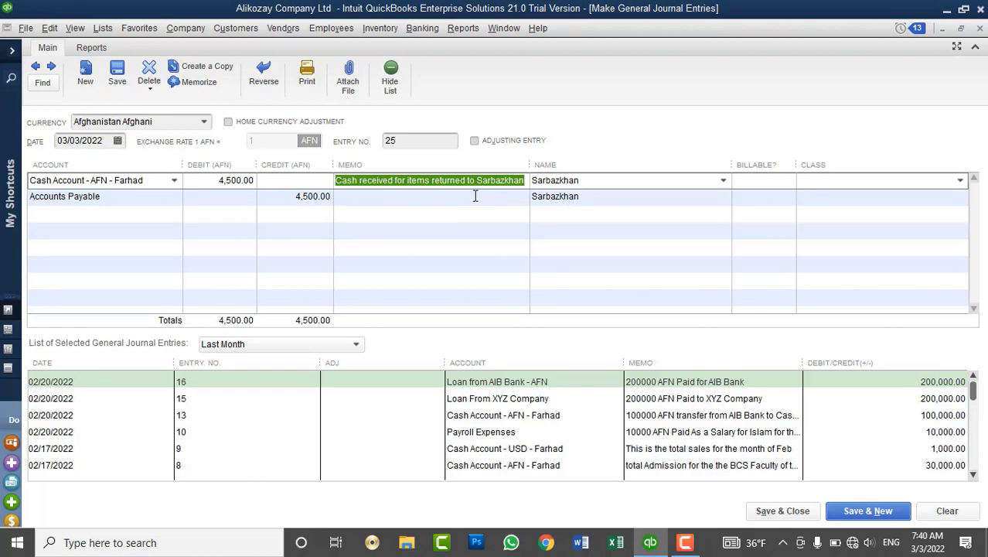
{"action": "left_click", "coordinate": [467, 197]}
{"action": "key", "text": "ctrl+v"}
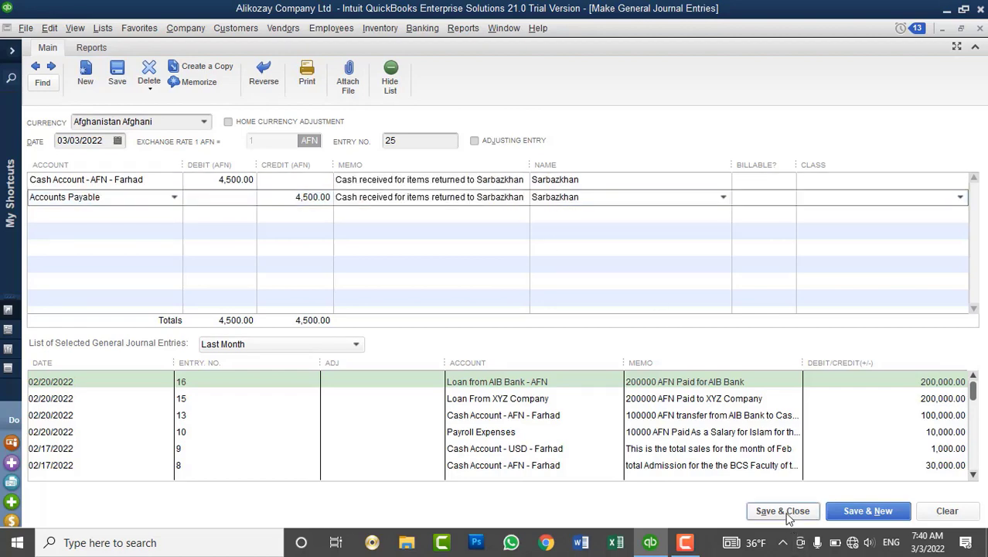
{"action": "left_click", "coordinate": [787, 514]}
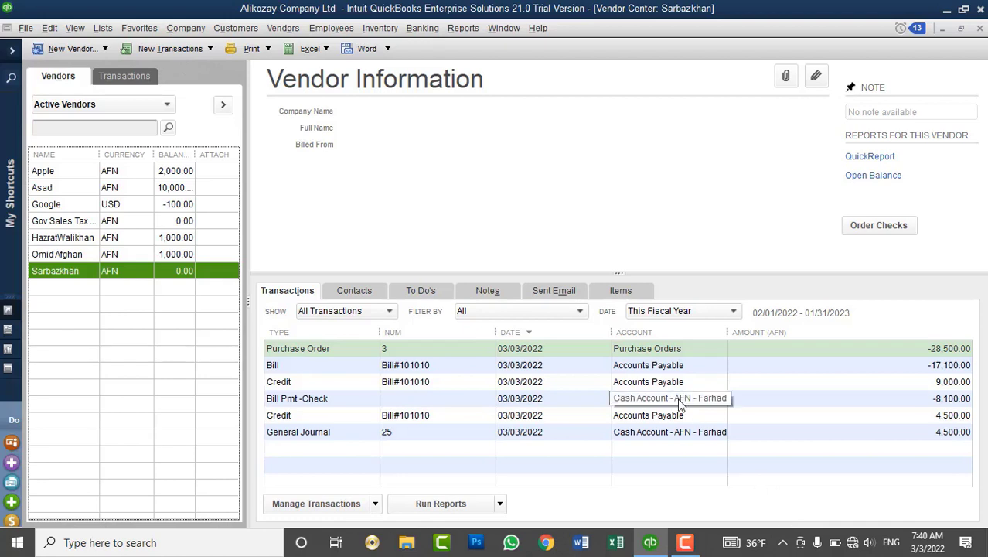
Browse the Vendors menu without choosing a command, then close the Vendor Center.
{"action": "left_click", "coordinate": [282, 28]}
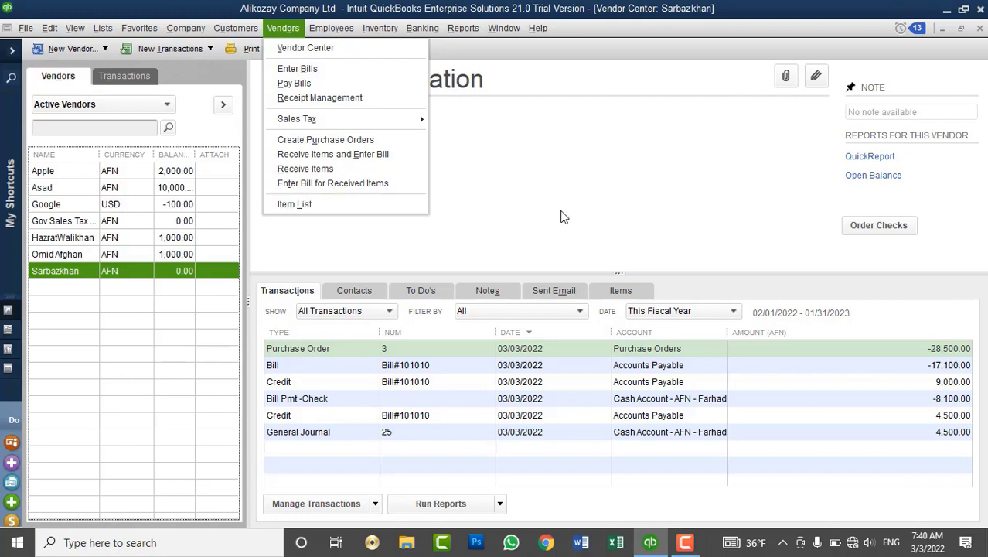
{"action": "left_click", "coordinate": [513, 187]}
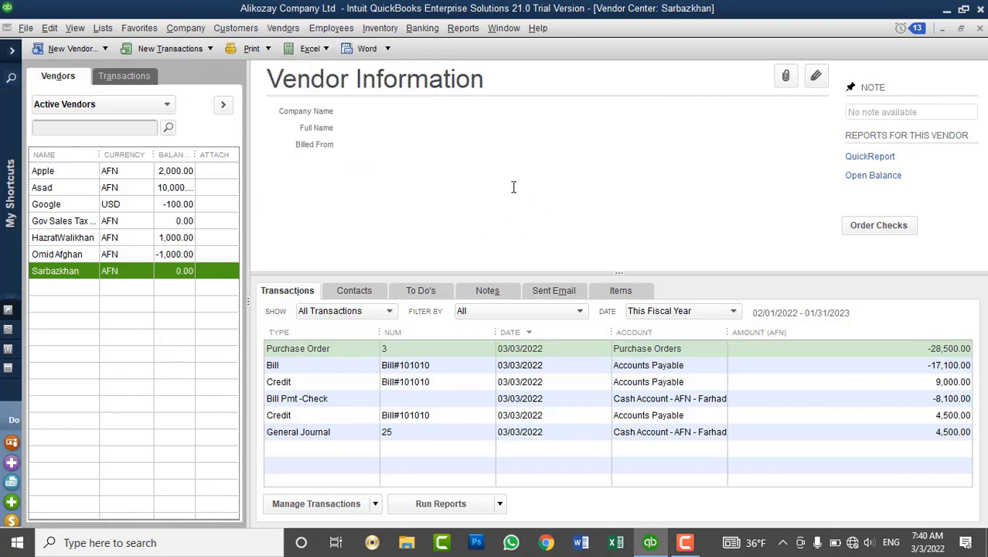
{"action": "left_click", "coordinate": [280, 29]}
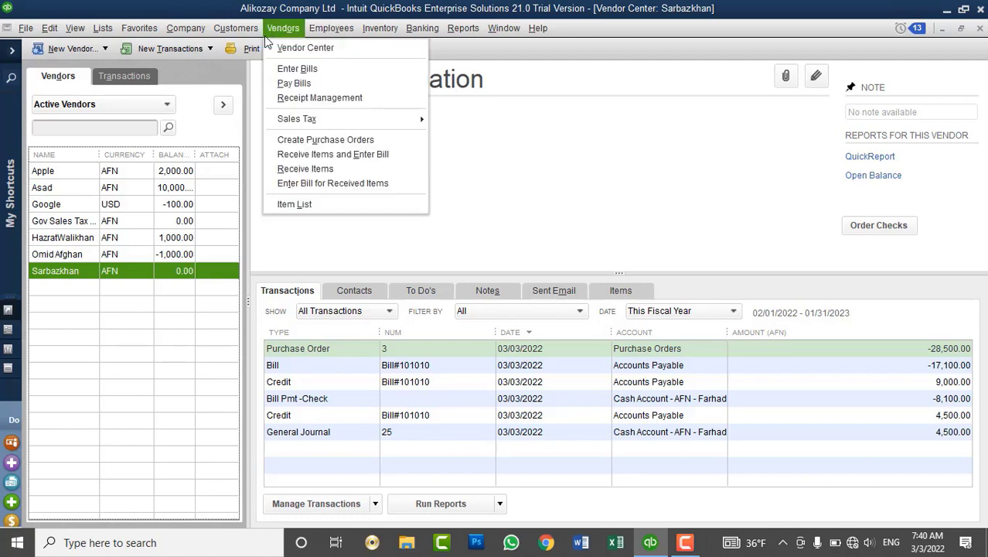
{"action": "mouse_move", "coordinate": [251, 36]}
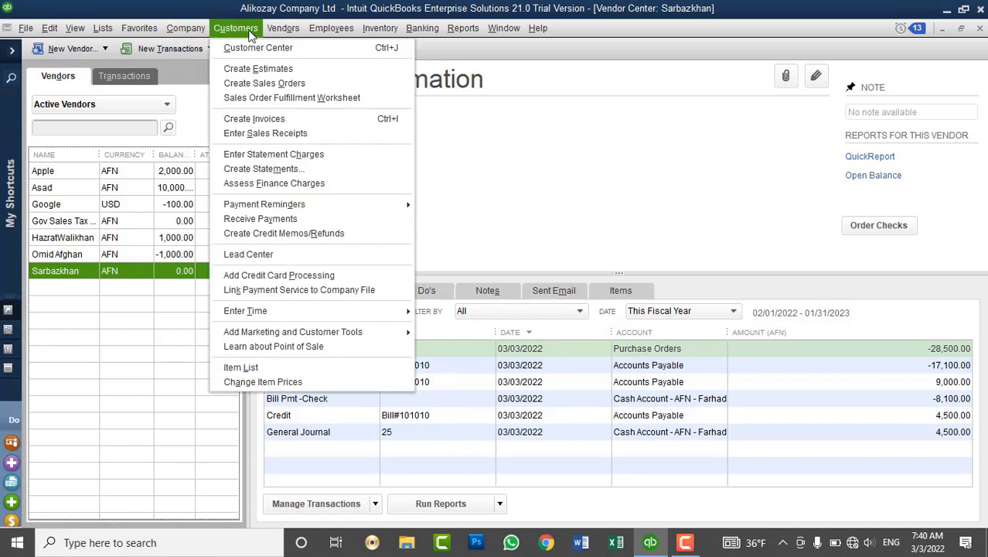
{"action": "left_click", "coordinate": [735, 162]}
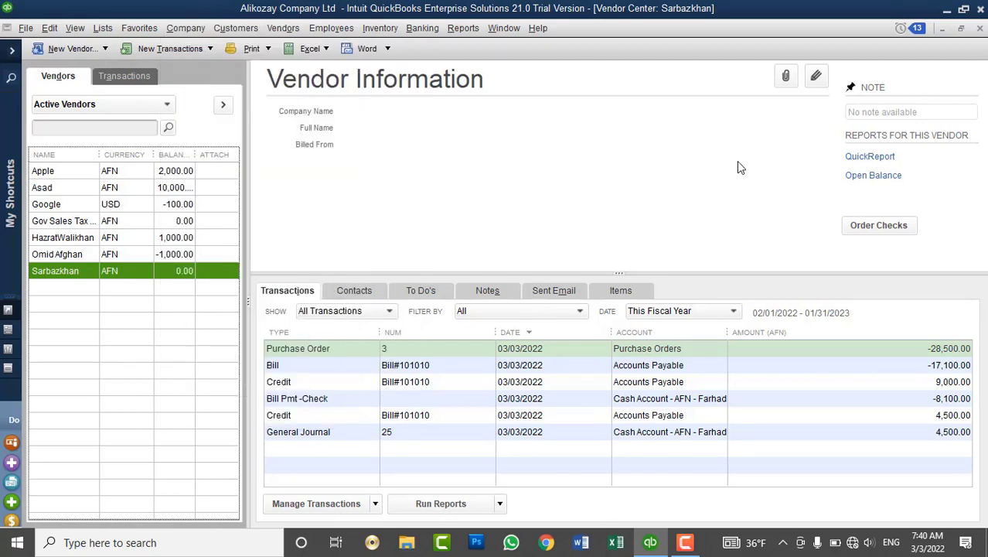
{"action": "left_click", "coordinate": [980, 29]}
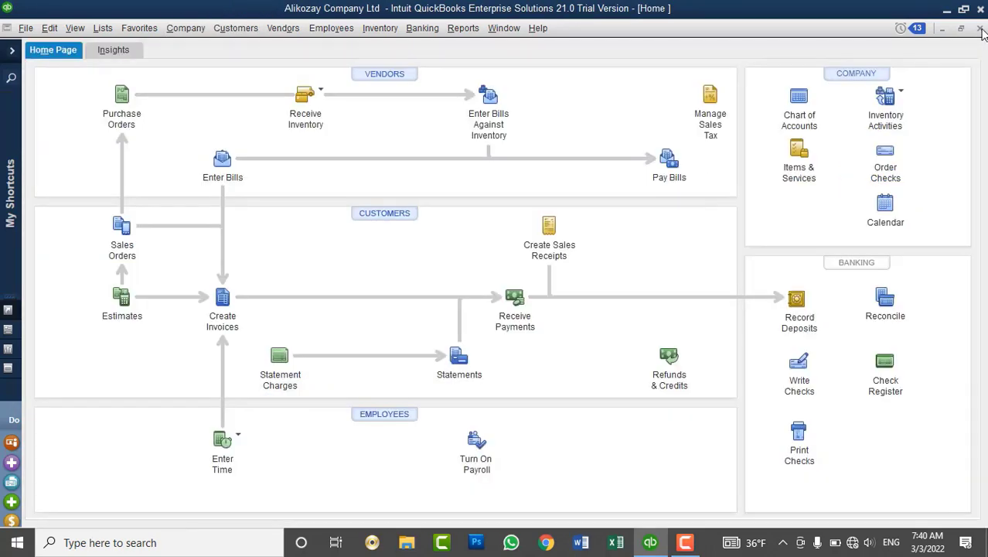
In the Customer Center, delete the QuickBooks training job and confirm.
{"action": "left_click", "coordinate": [400, 215]}
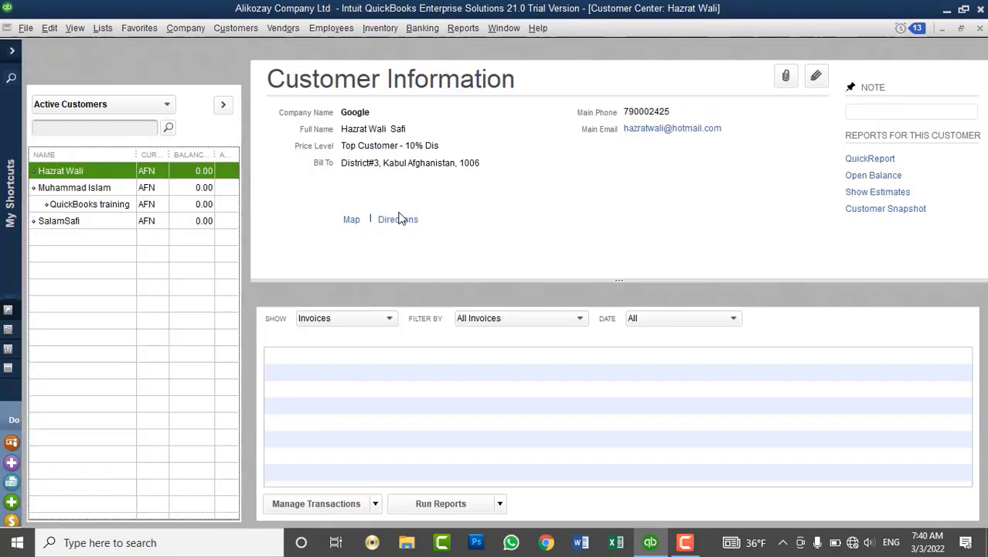
{"action": "left_click", "coordinate": [87, 190]}
{"action": "left_click", "coordinate": [98, 207]}
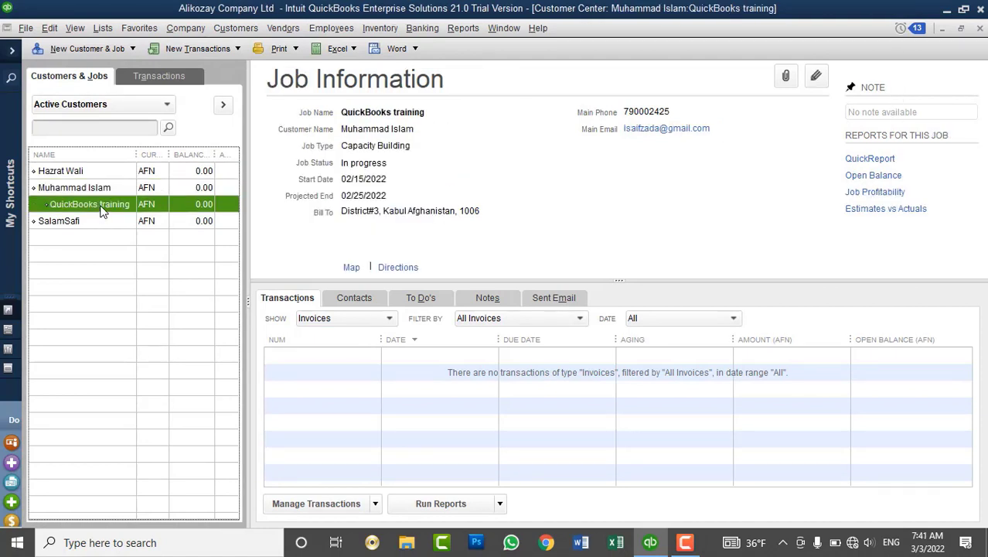
{"action": "right_click", "coordinate": [102, 211]}
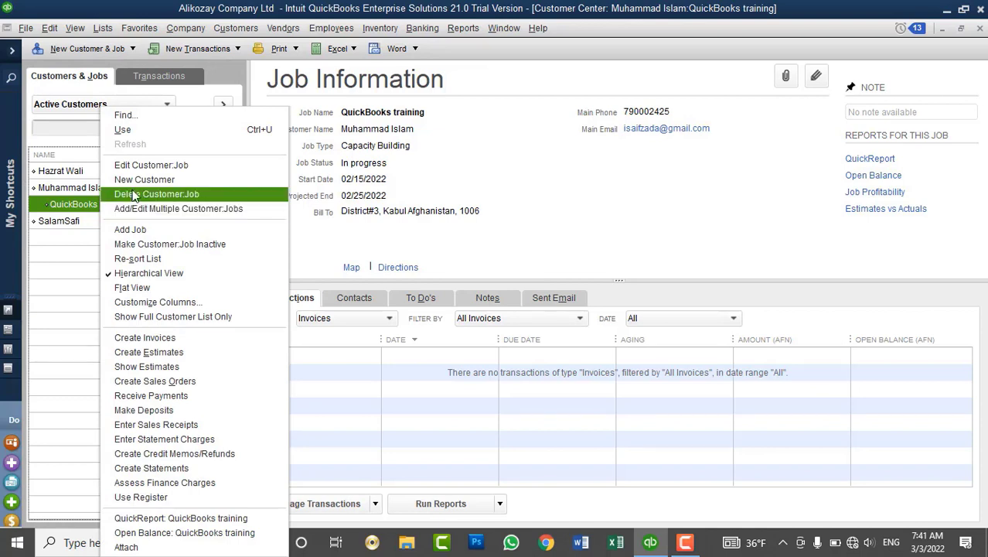
{"action": "left_click", "coordinate": [133, 196]}
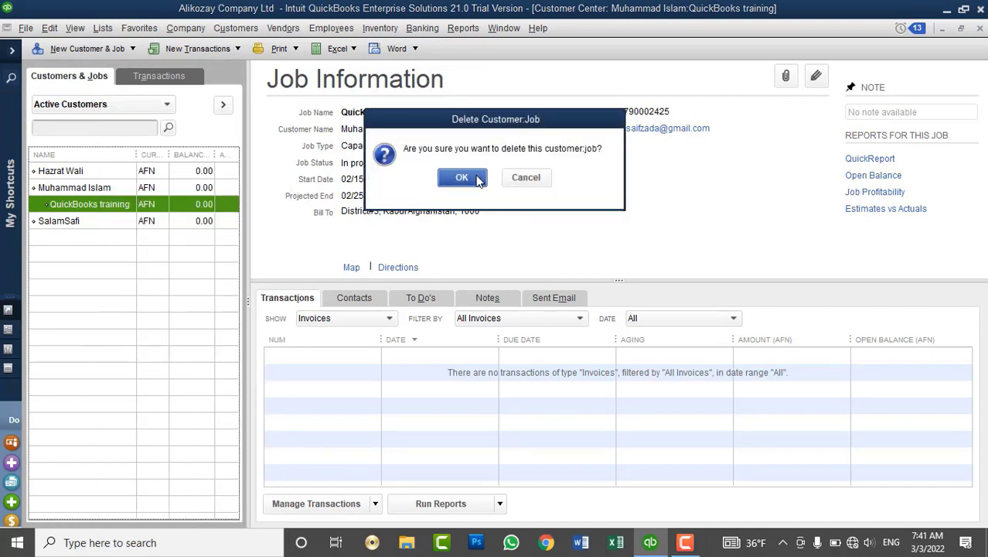
{"action": "left_click", "coordinate": [463, 177]}
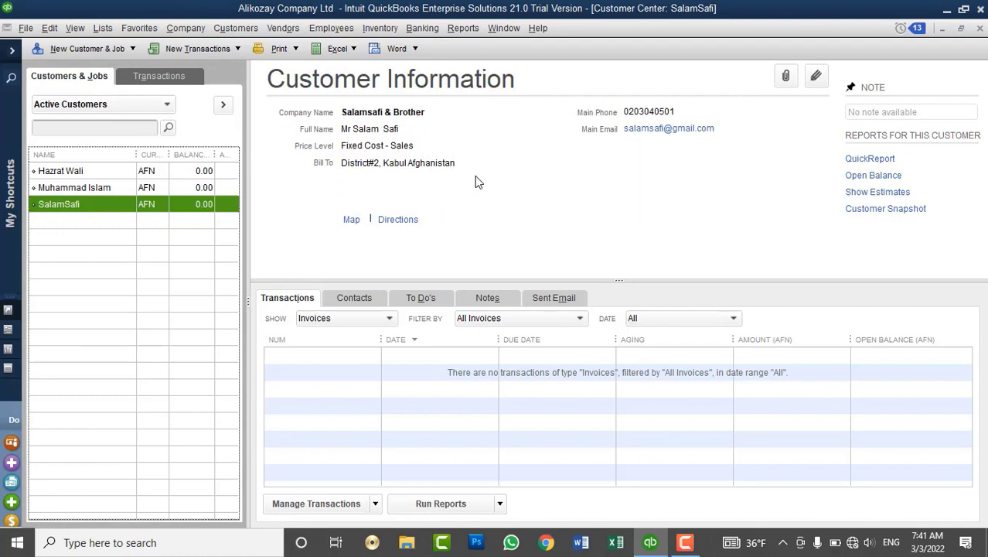
Look over the remaining customers' details and close the Customer Center.
{"action": "left_click", "coordinate": [125, 185]}
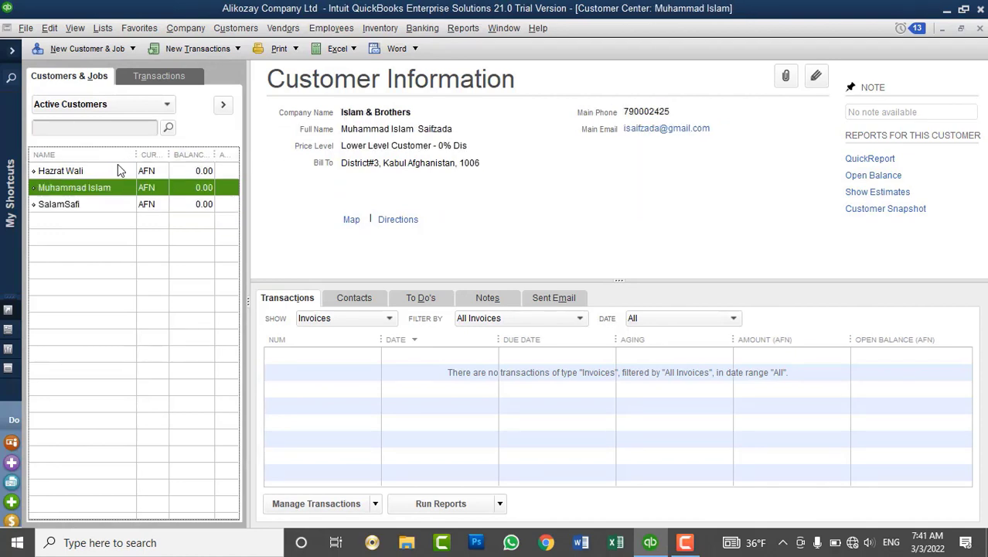
{"action": "left_click", "coordinate": [118, 167]}
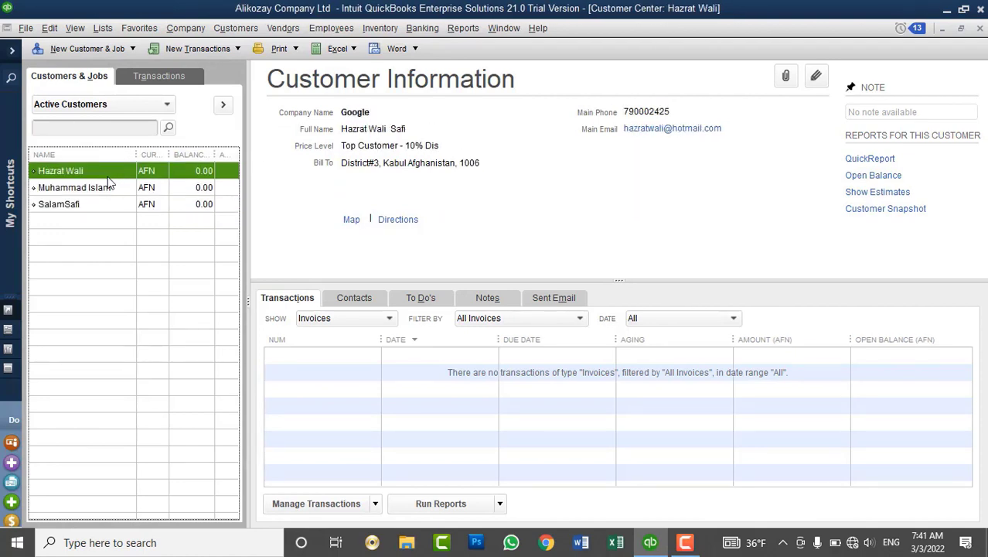
{"action": "left_click", "coordinate": [103, 189]}
{"action": "left_click", "coordinate": [93, 201]}
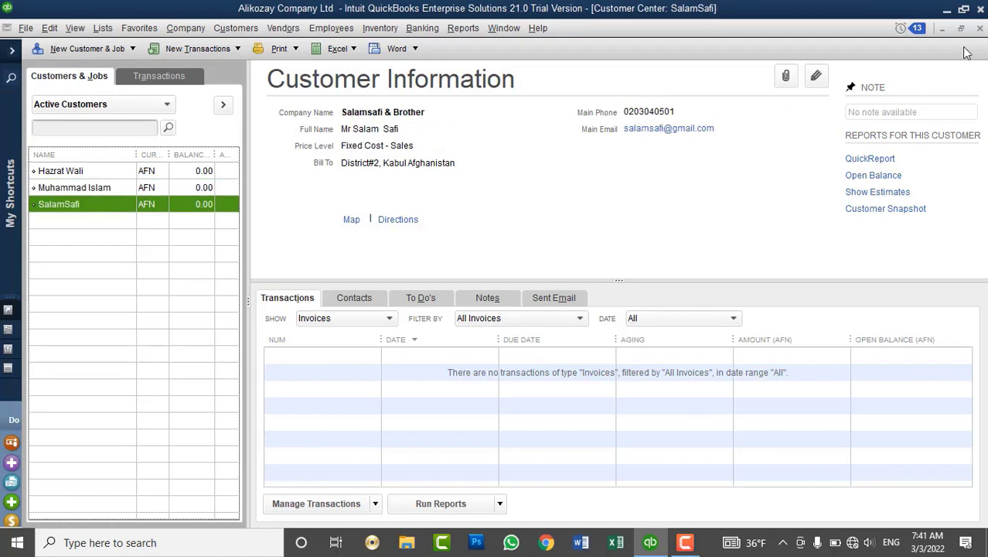
{"action": "left_click", "coordinate": [980, 28]}
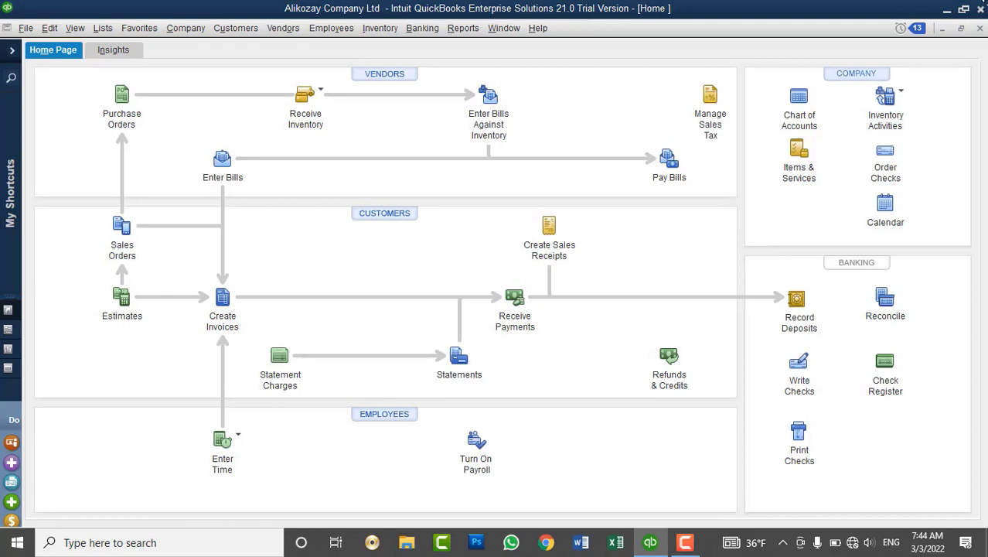
Close the Home page and show the Customer Center maximized with the shortcuts sidebar collapsed.
{"action": "left_click", "coordinate": [980, 28]}
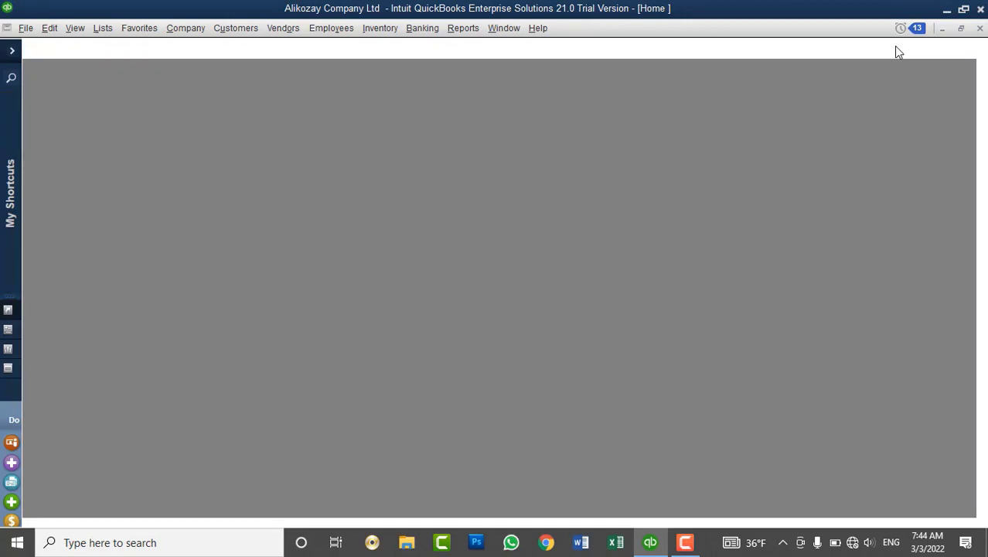
{"action": "left_click", "coordinate": [14, 56]}
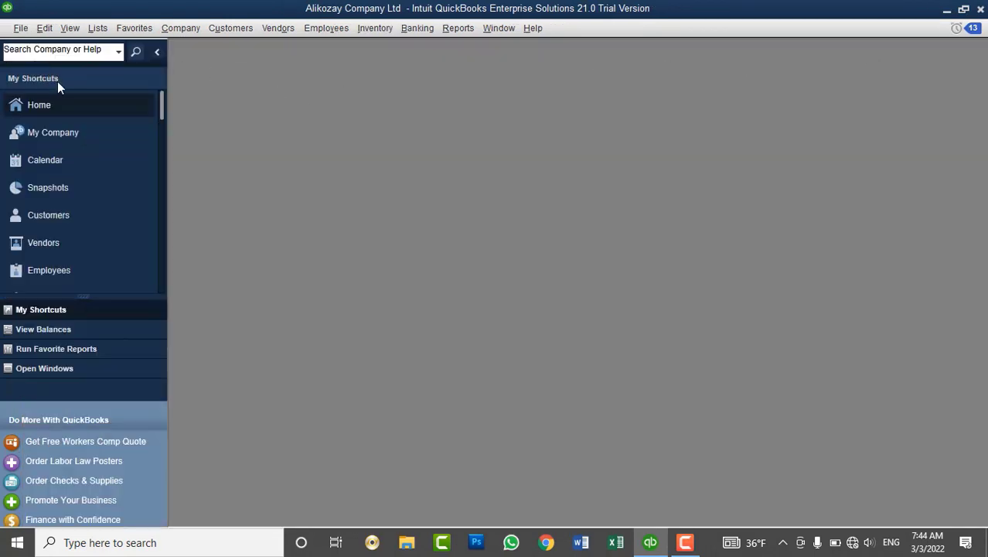
{"action": "left_click", "coordinate": [65, 215]}
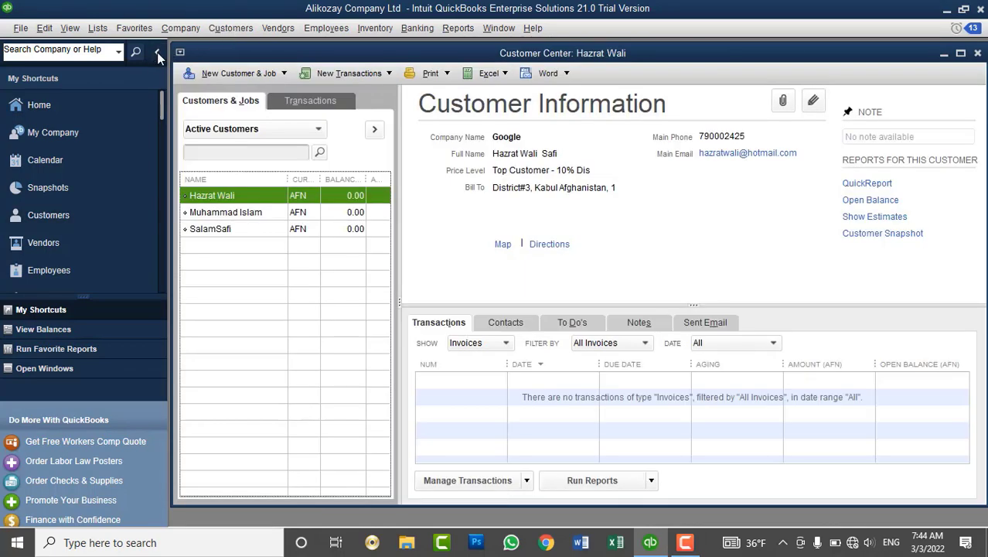
{"action": "left_click", "coordinate": [157, 51]}
{"action": "double_click", "coordinate": [195, 56]}
Look through the Customers menu for the available customer tasks.
{"action": "left_click", "coordinate": [236, 28]}
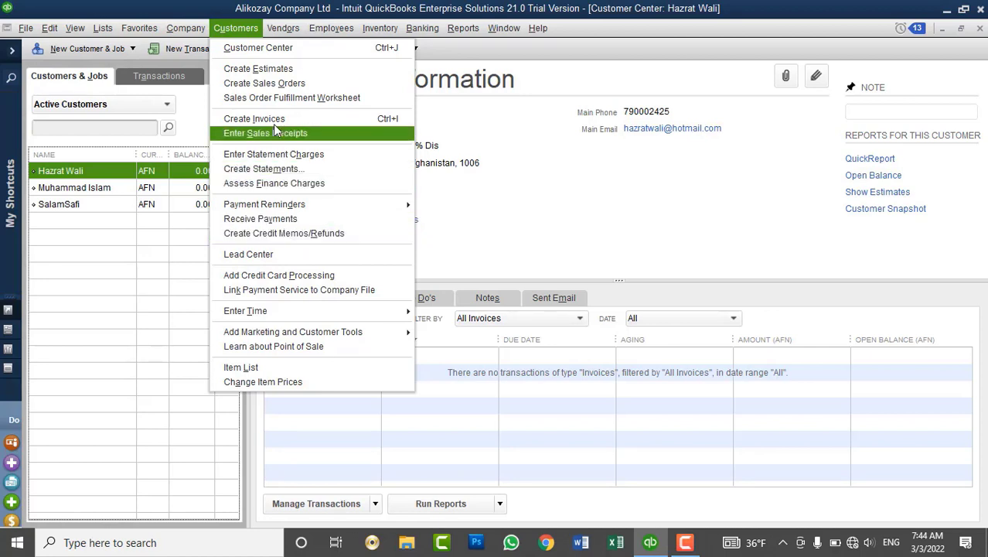
{"action": "left_click", "coordinate": [249, 53]}
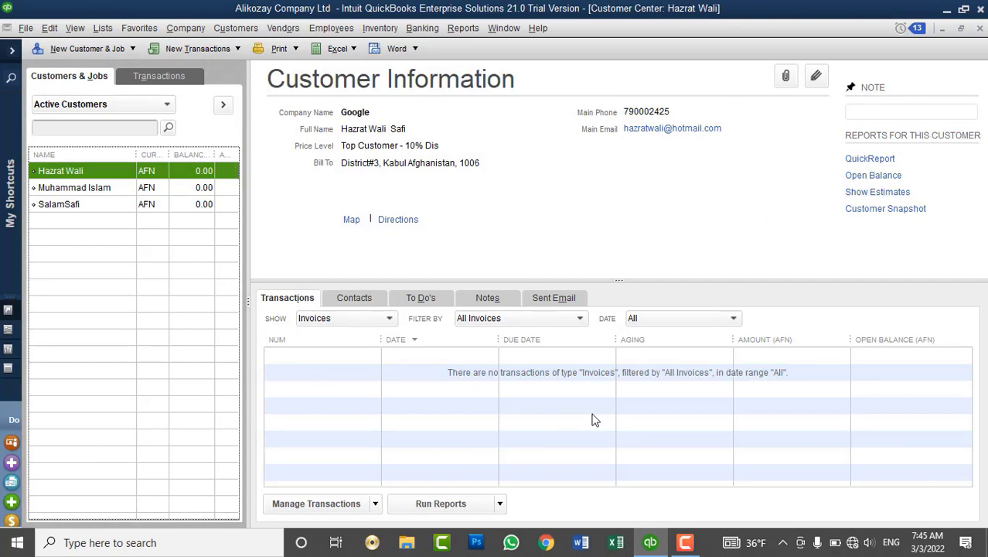
{"action": "left_click", "coordinate": [243, 29]}
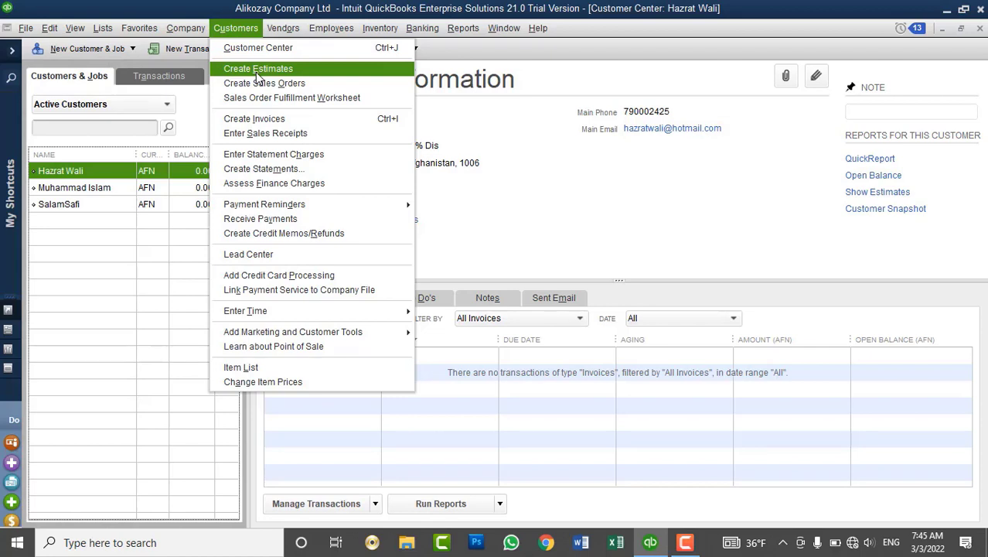
Start a new estimate and put Intel Corei7 CPU on the first line.
{"action": "left_click", "coordinate": [258, 68]}
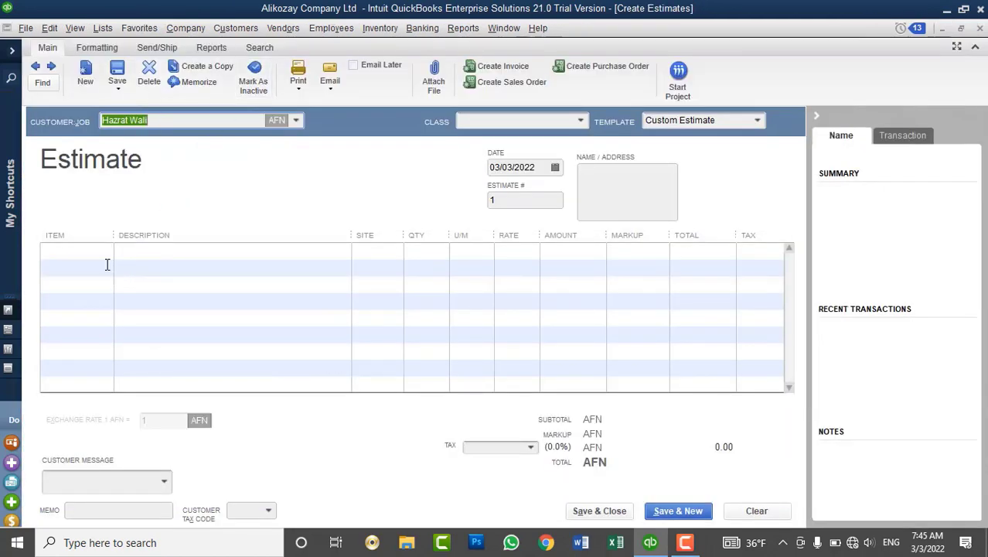
{"action": "left_click", "coordinate": [106, 249]}
{"action": "left_click", "coordinate": [105, 251]}
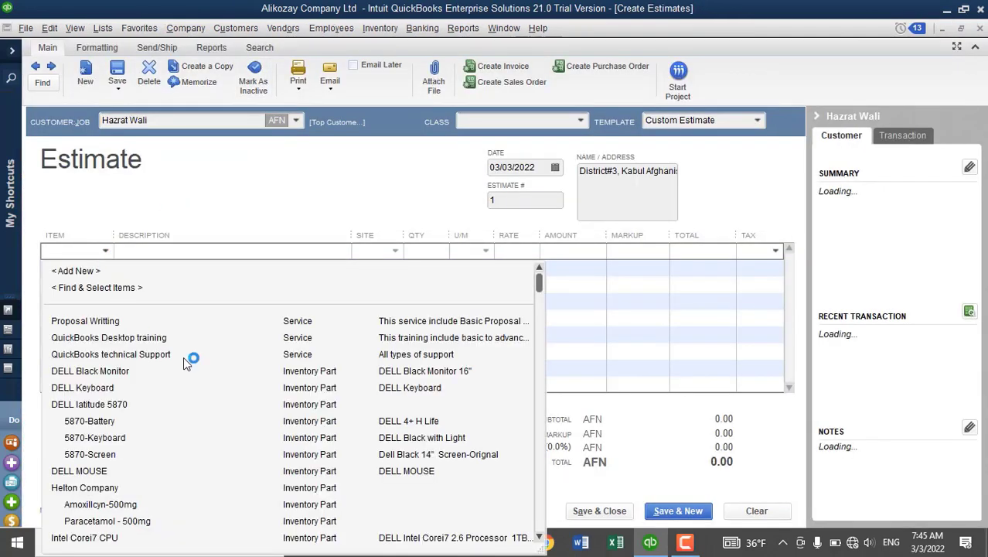
{"action": "scroll", "coordinate": [186, 360], "scroll_direction": "down", "scroll_amount": 4}
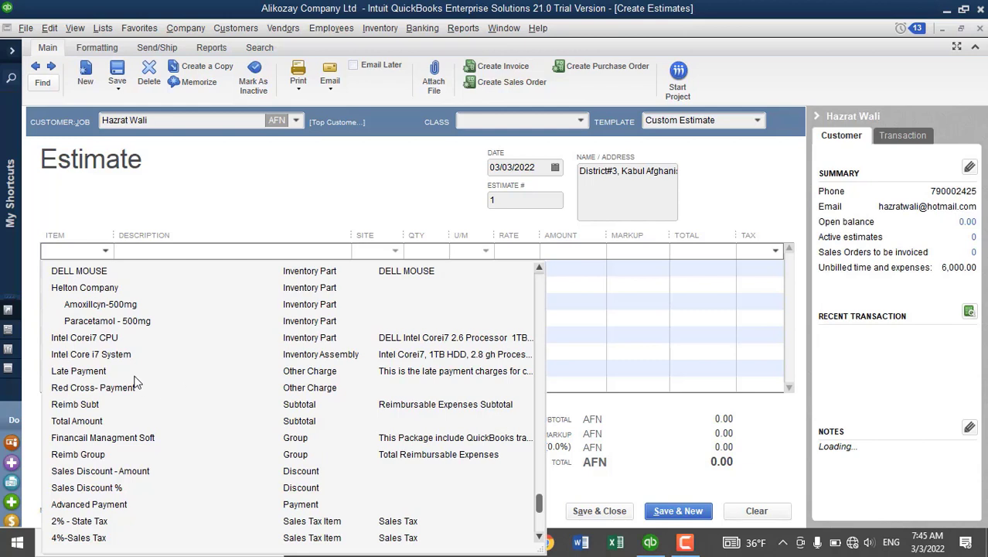
{"action": "left_click", "coordinate": [95, 340]}
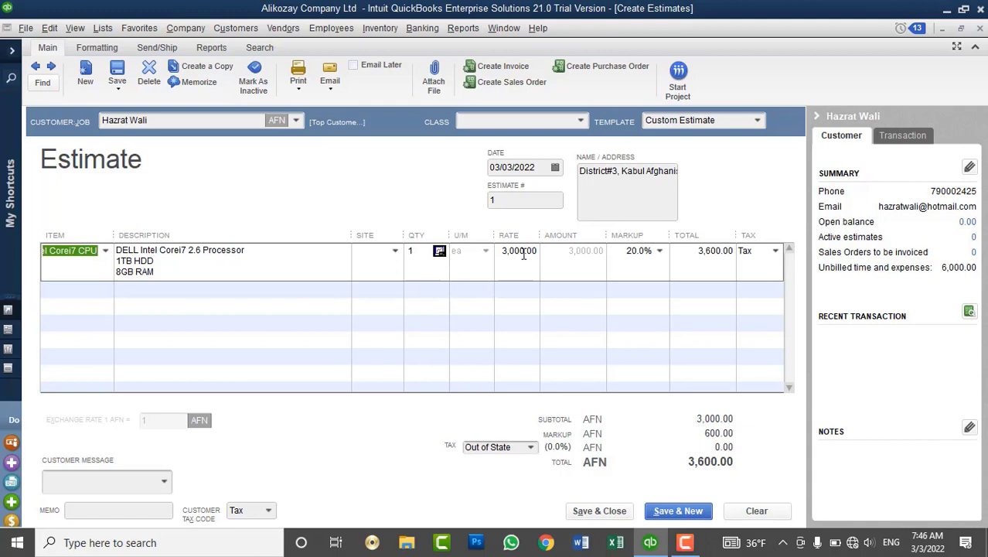
Set the line's site to Drop Ship, giving an estimate total of AFN 3,600.00.
{"action": "left_click", "coordinate": [396, 255]}
{"action": "left_click", "coordinate": [396, 255]}
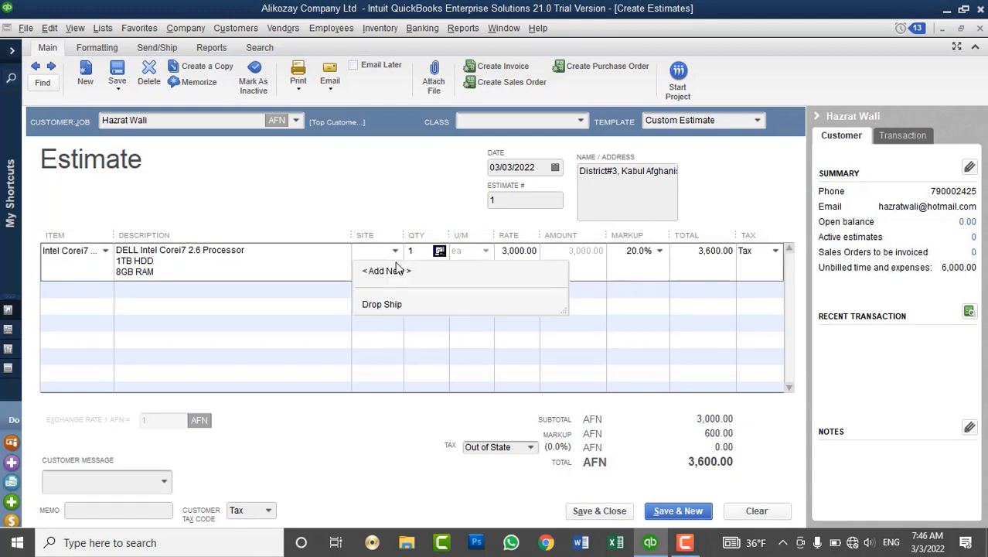
{"action": "left_click", "coordinate": [382, 305]}
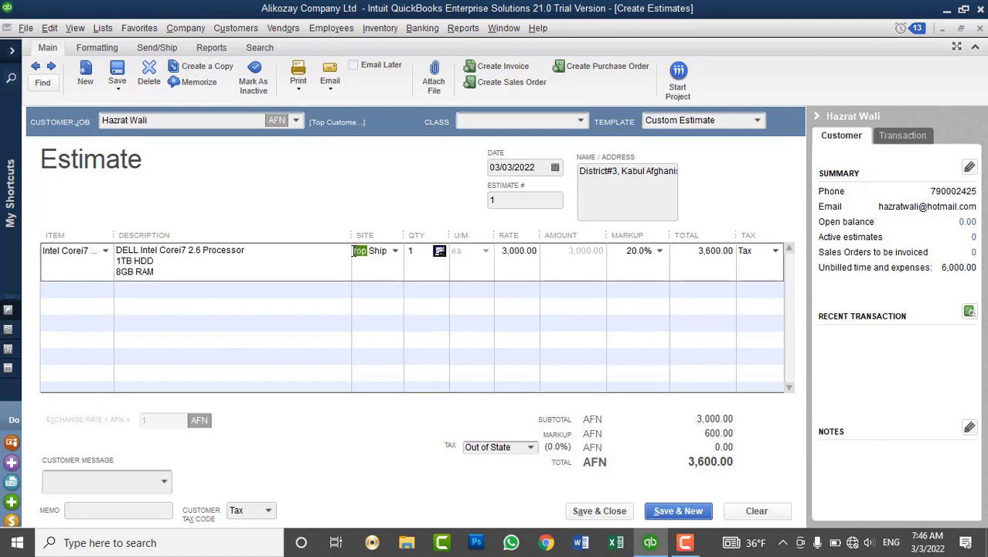
{"action": "left_click_drag", "start_coordinate": [364, 253], "coordinate": [342, 250]}
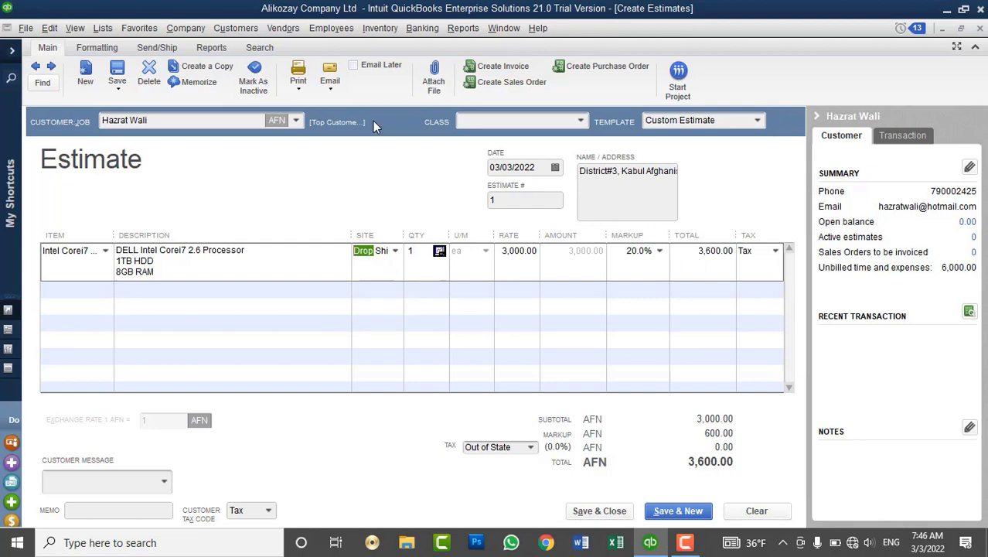
{"action": "left_click", "coordinate": [101, 29]}
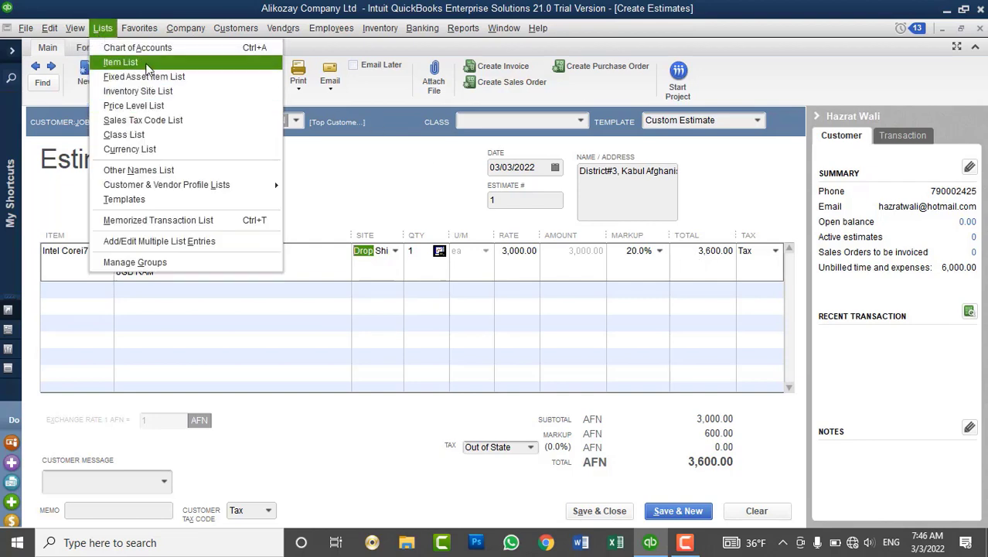
{"action": "left_click", "coordinate": [121, 62]}
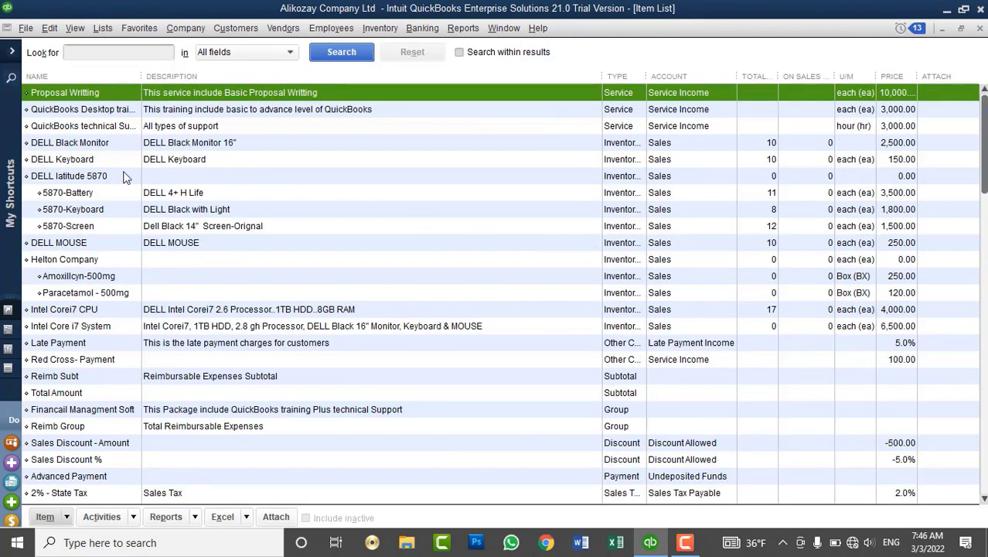
{"action": "left_click", "coordinate": [81, 312]}
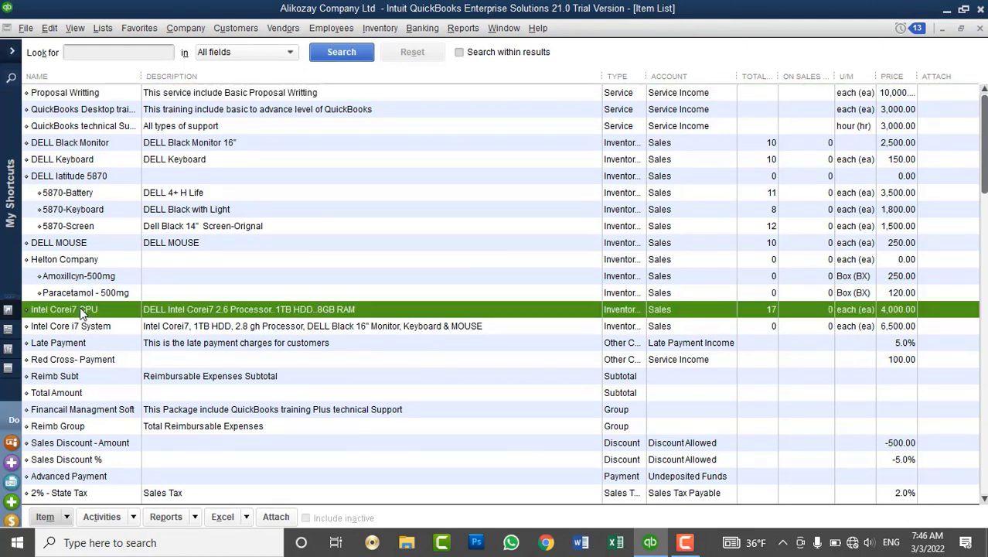
{"action": "double_click", "coordinate": [876, 309]}
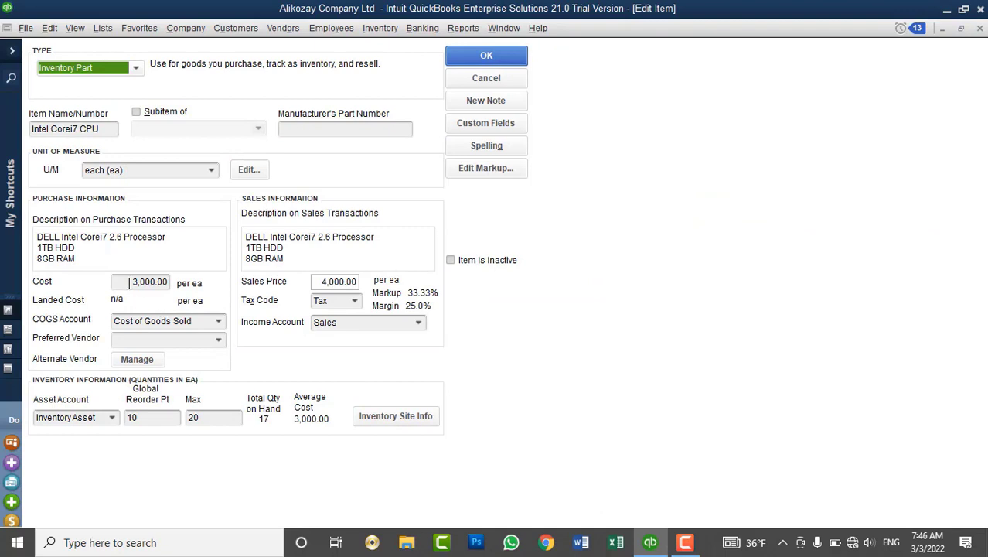
{"action": "left_click_drag", "start_coordinate": [122, 283], "coordinate": [178, 288]}
{"action": "left_click_drag", "start_coordinate": [315, 283], "coordinate": [357, 282]}
{"action": "left_click", "coordinate": [473, 78]}
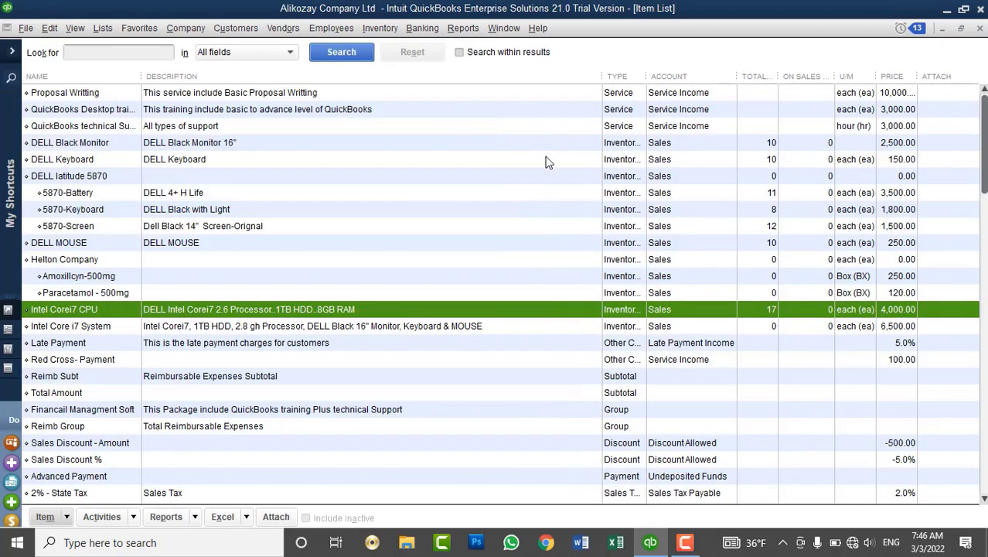
{"action": "left_click", "coordinate": [979, 28]}
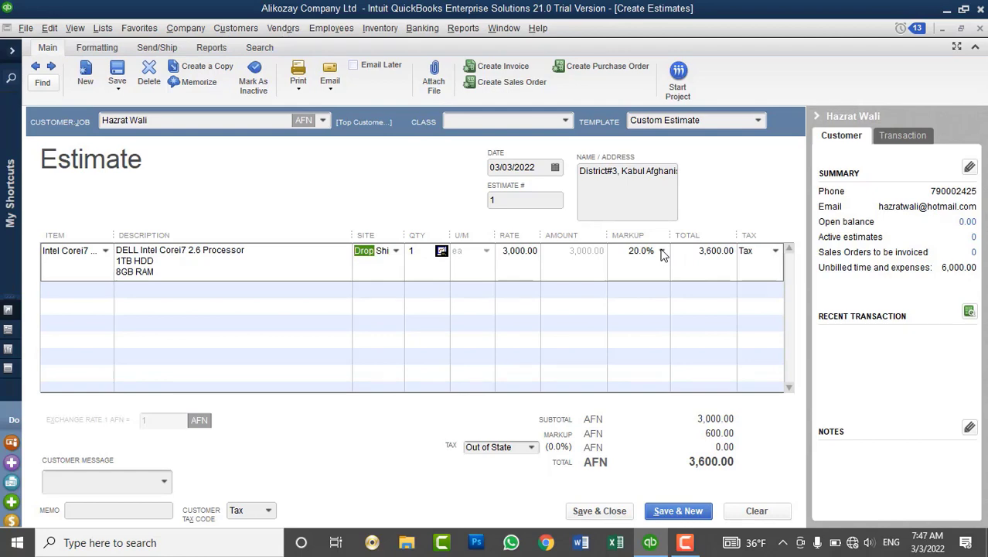
Discard the unsaved estimate and open the customer's record for editing.
{"action": "left_click", "coordinate": [980, 28]}
{"action": "left_click", "coordinate": [496, 178]}
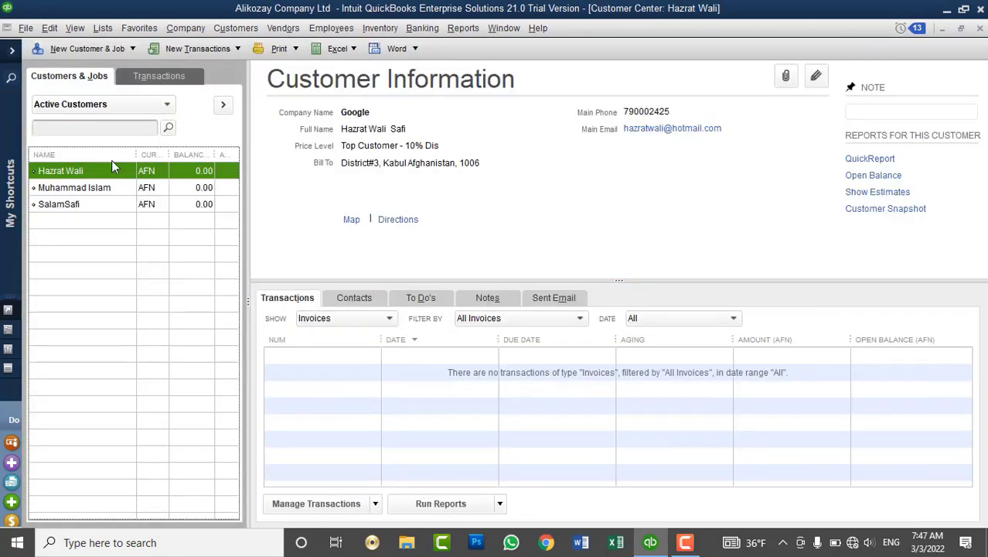
{"action": "right_click", "coordinate": [50, 172]}
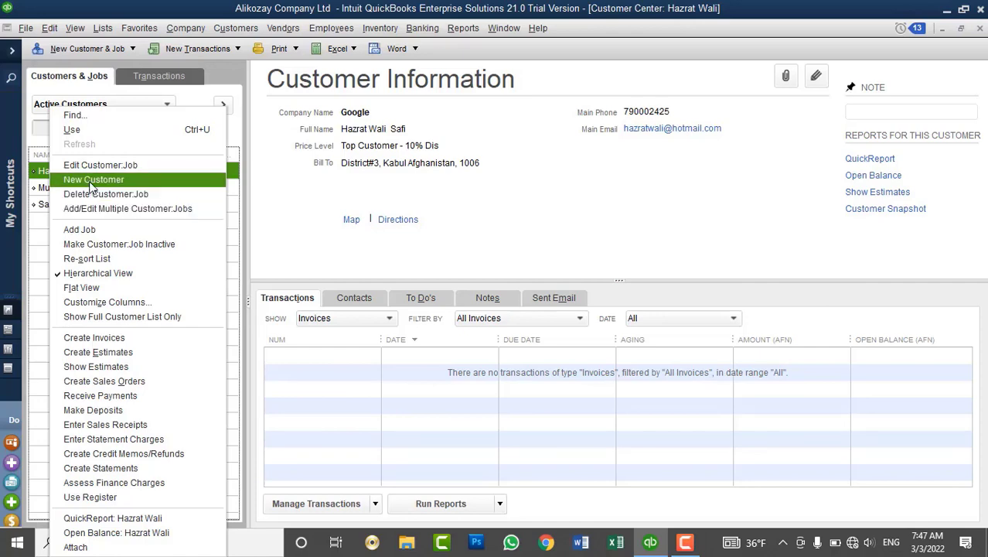
{"action": "left_click", "coordinate": [96, 166]}
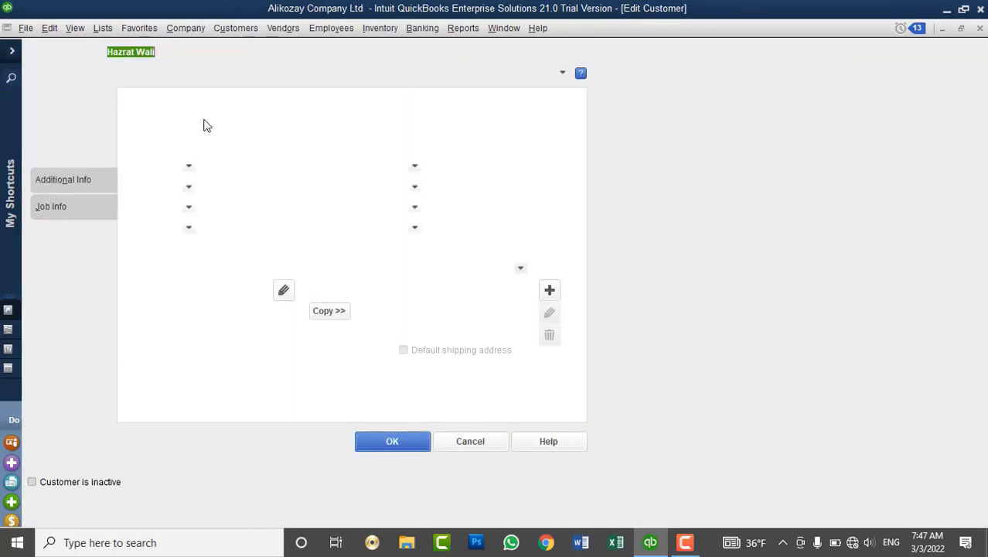
Set the customer's price level to Lower Level Customer - 0% Dis and save the record.
{"action": "left_click", "coordinate": [71, 127]}
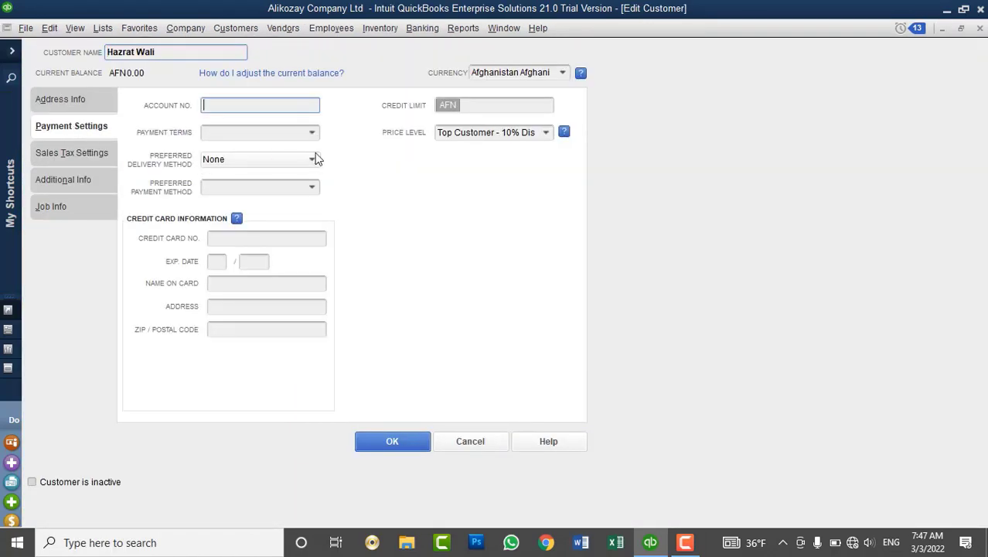
{"action": "left_click", "coordinate": [546, 134]}
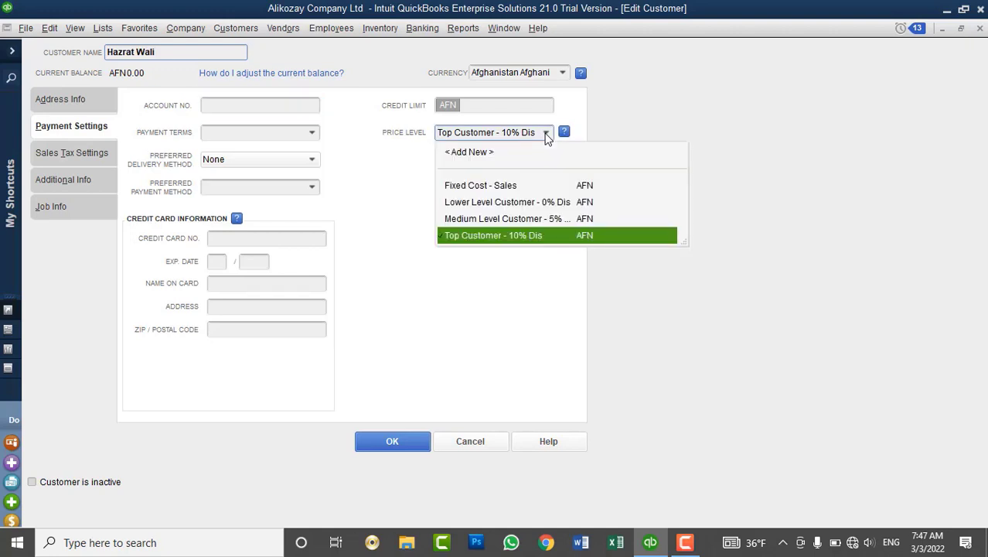
{"action": "left_click", "coordinate": [503, 201]}
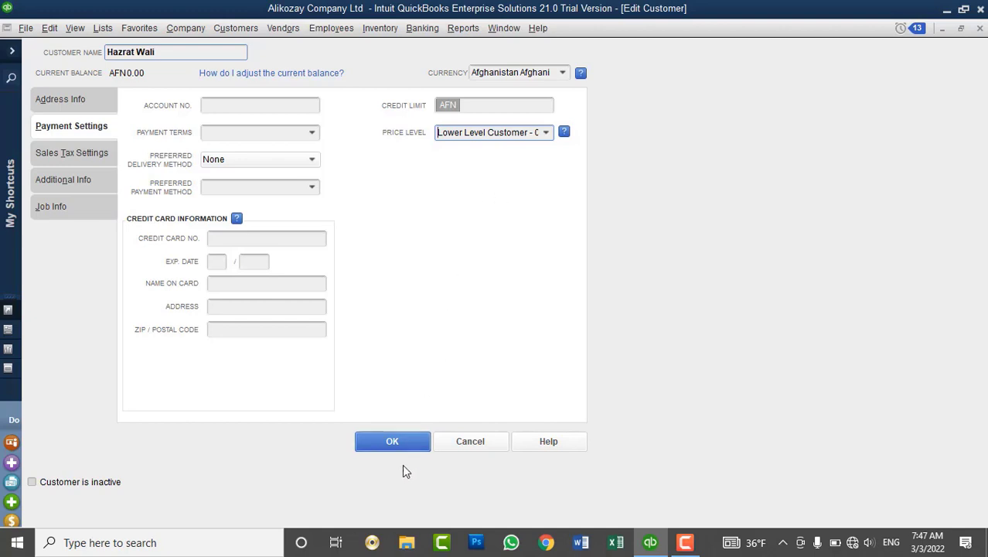
{"action": "left_click", "coordinate": [392, 441]}
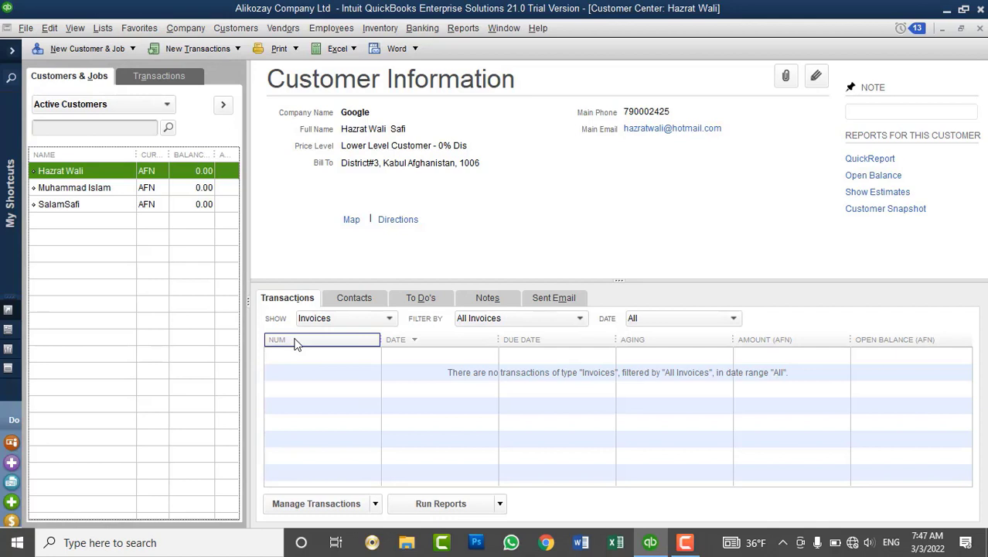
{"action": "left_click", "coordinate": [236, 27]}
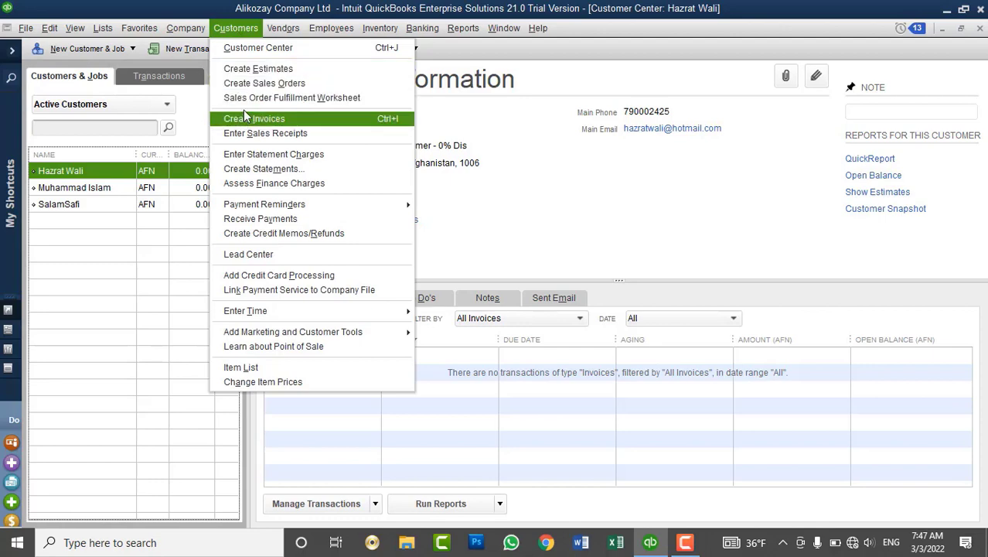
Create a fresh estimate with one Intel Corei7 CPU line at 33.33% markup, totalling AFN 4,000.00.
{"action": "left_click", "coordinate": [256, 71]}
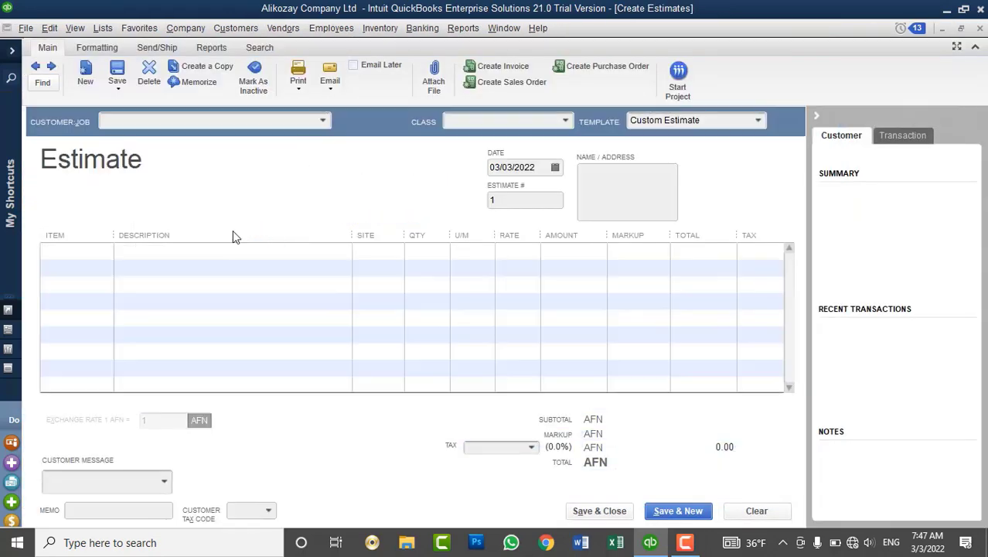
{"action": "left_click", "coordinate": [81, 250]}
{"action": "left_click", "coordinate": [105, 251]}
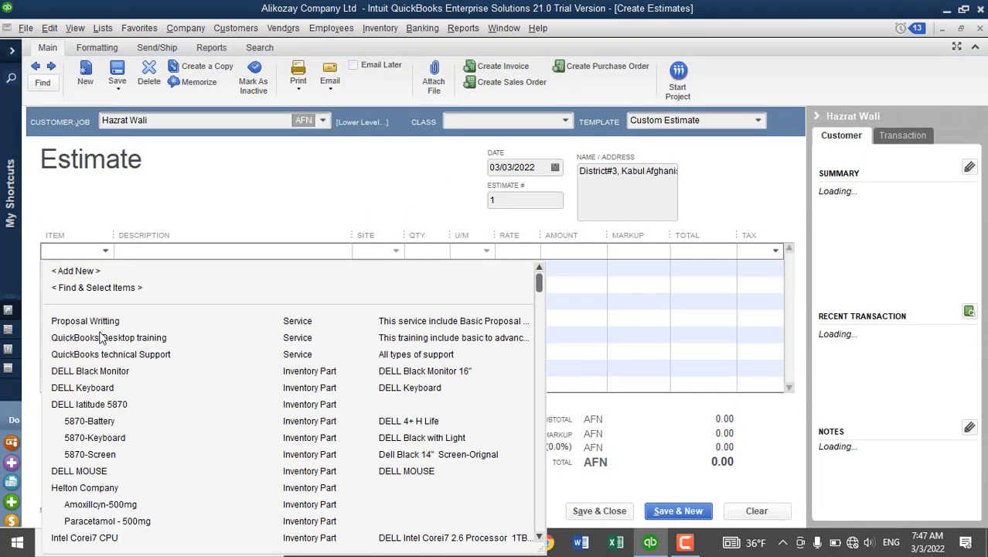
{"action": "scroll", "coordinate": [148, 464], "scroll_direction": "down", "scroll_amount": 4}
{"action": "scroll", "coordinate": [148, 464], "scroll_direction": "down", "scroll_amount": 1}
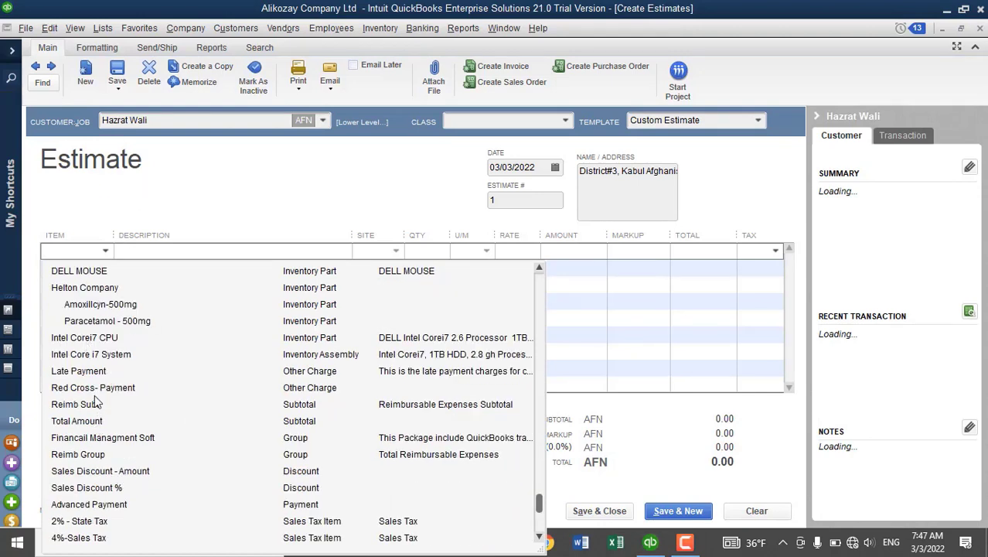
{"action": "left_click", "coordinate": [99, 339]}
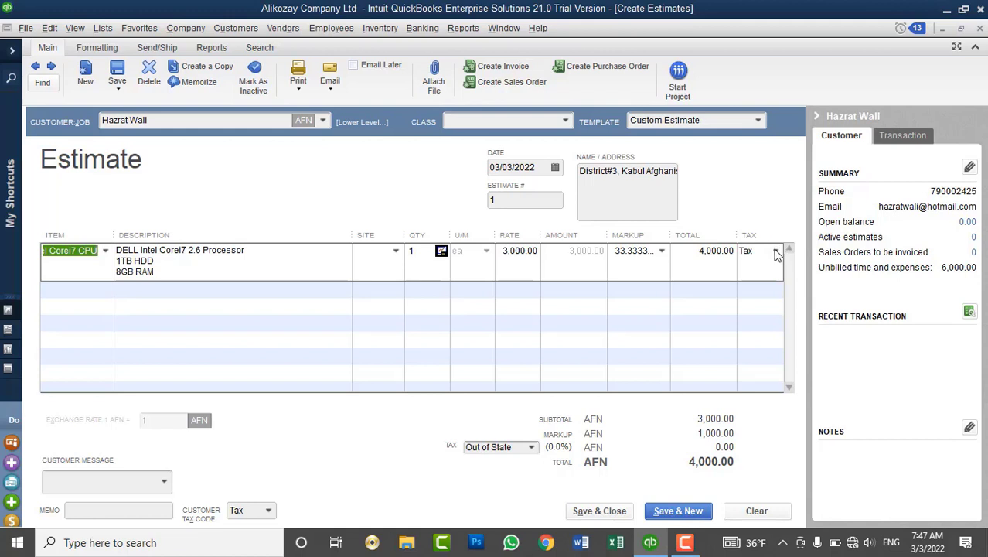
Set the Intel Corei7 CPU line's tax code to Non, keeping the Out of State tax item.
{"action": "left_click", "coordinate": [775, 251]}
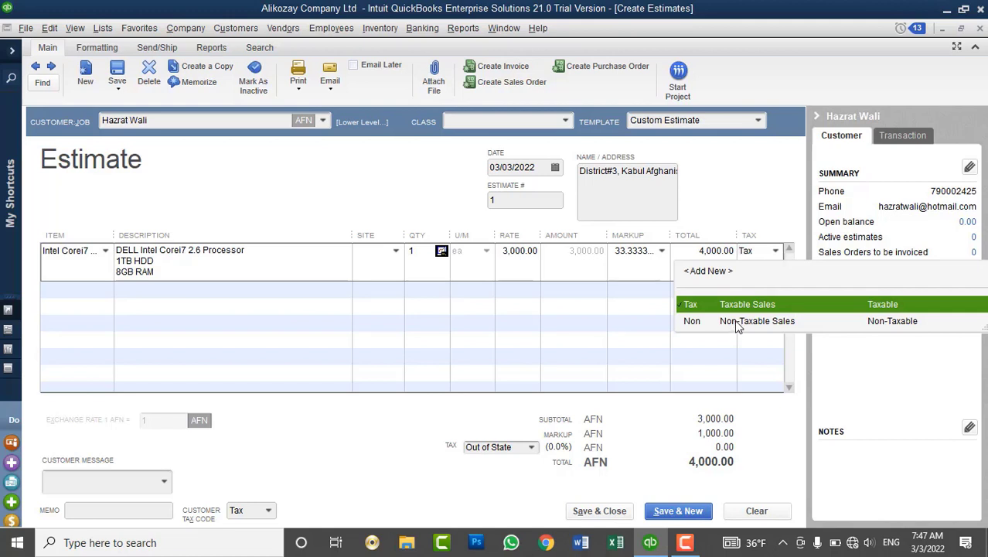
{"action": "key", "text": "Down"}
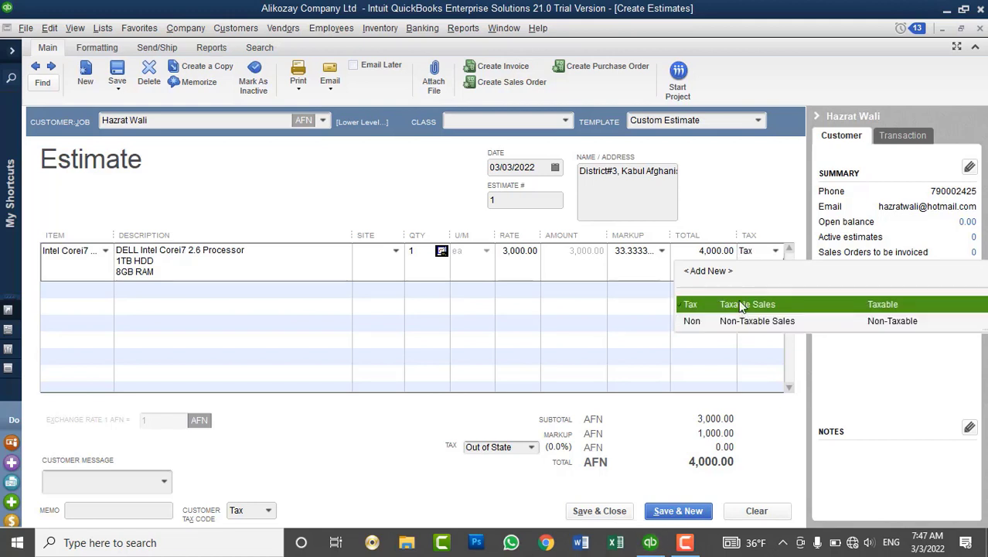
{"action": "left_click", "coordinate": [739, 305]}
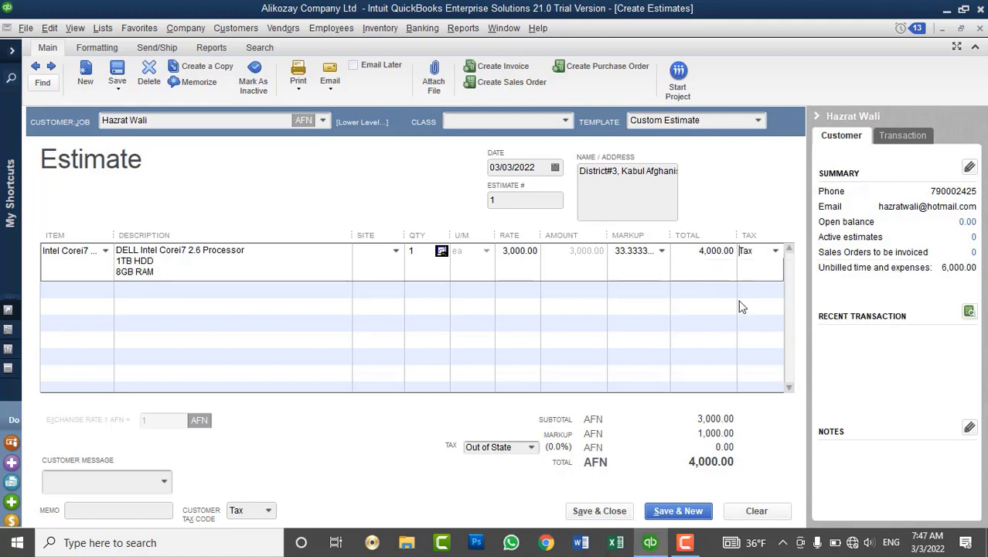
{"action": "left_click", "coordinate": [532, 448]}
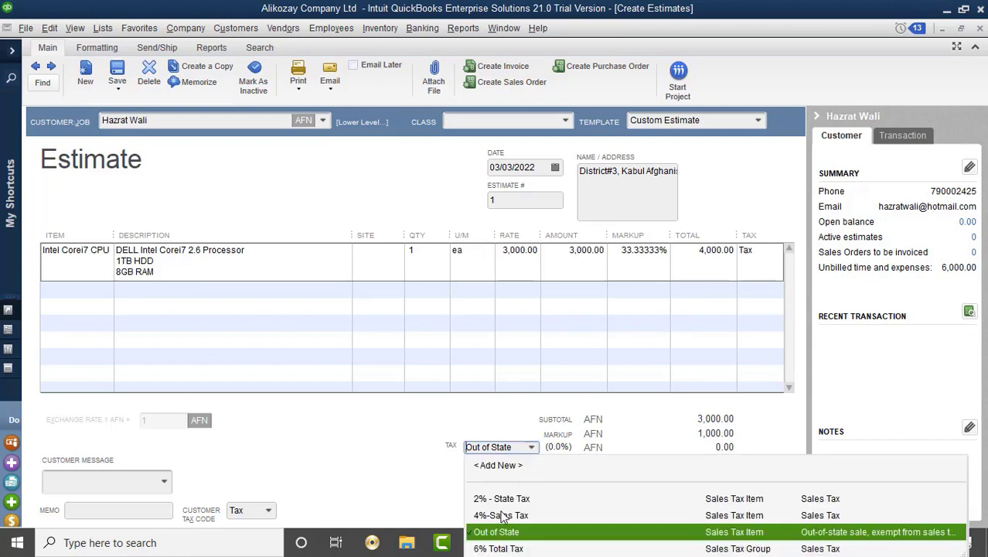
{"action": "left_click", "coordinate": [760, 249]}
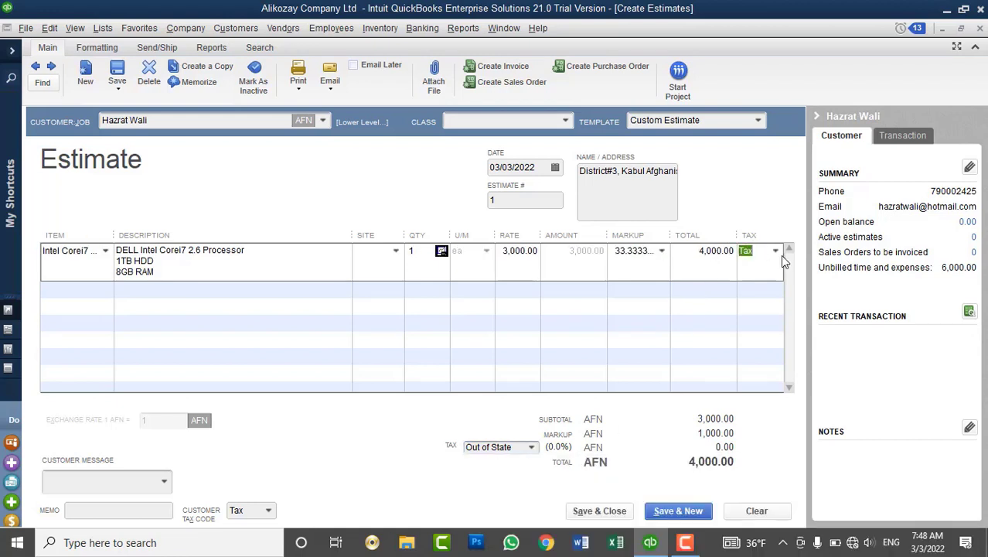
{"action": "left_click", "coordinate": [776, 251]}
{"action": "left_click", "coordinate": [739, 323]}
{"action": "left_click", "coordinate": [298, 90]}
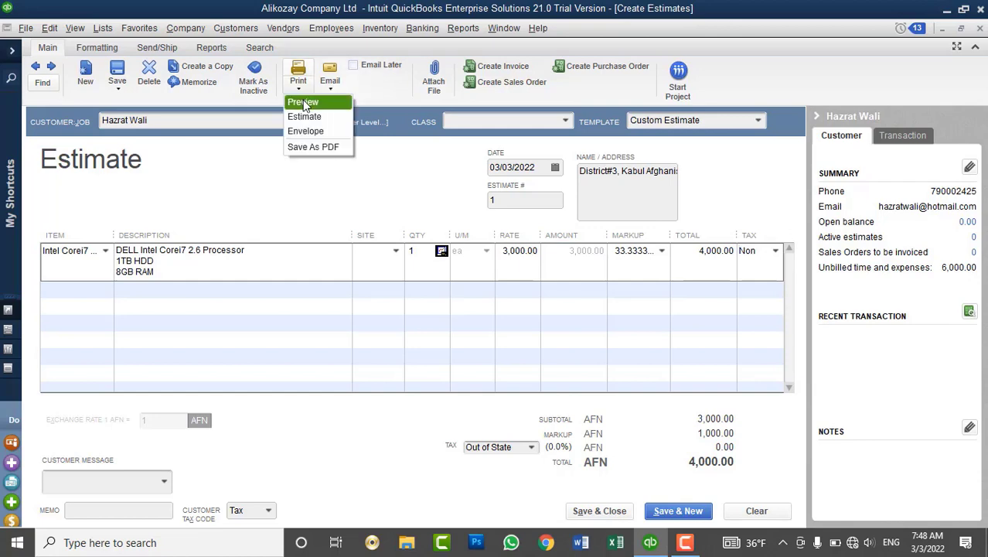
{"action": "left_click", "coordinate": [303, 103]}
{"action": "left_click", "coordinate": [615, 325]}
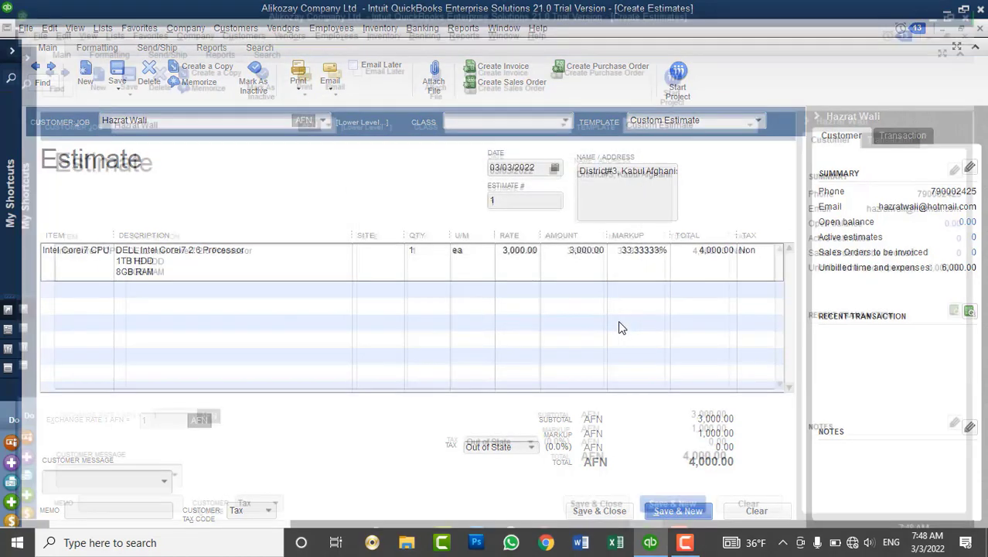
{"action": "left_click", "coordinate": [190, 279]}
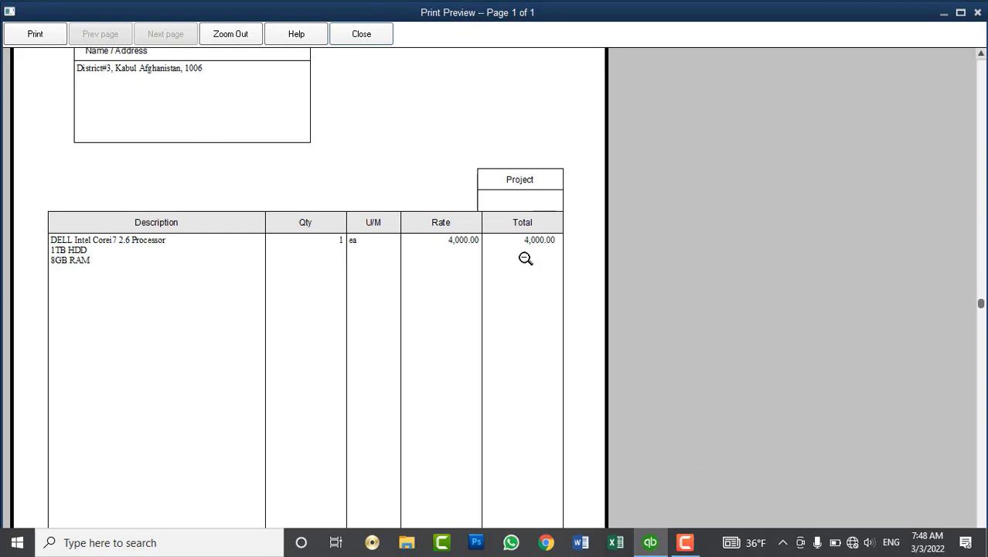
{"action": "left_click", "coordinate": [525, 258]}
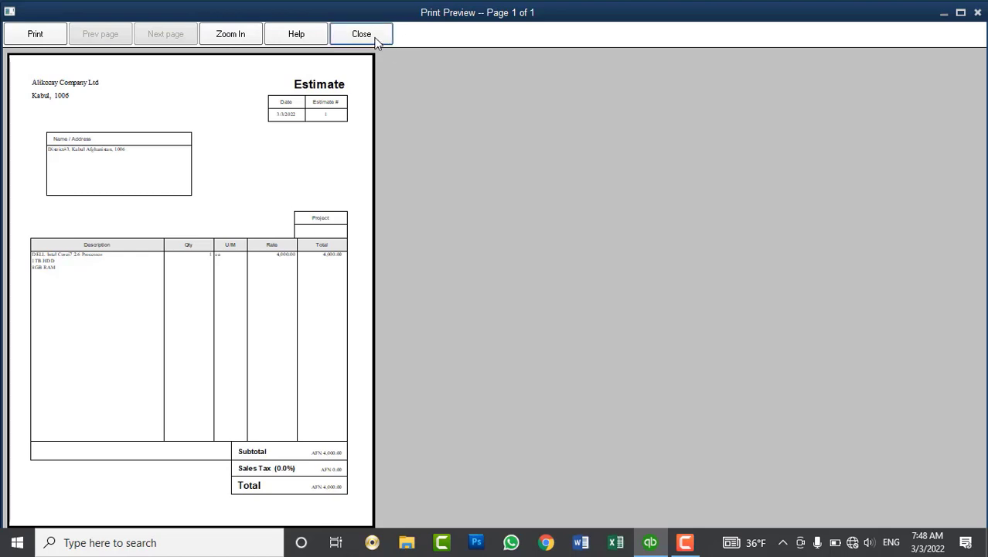
{"action": "left_click", "coordinate": [361, 34]}
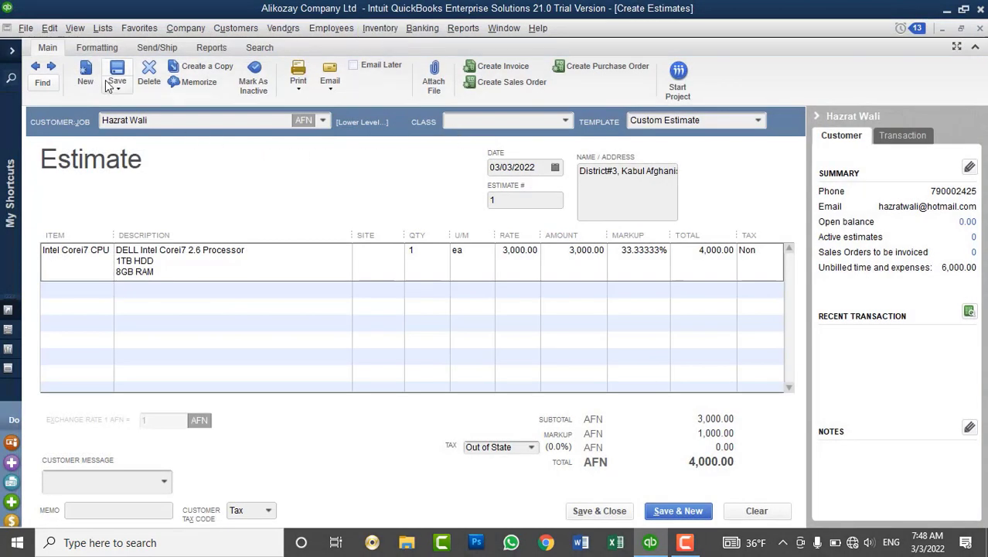
Save and close the 4,000 AFN estimate, dismissing the spell check.
{"action": "left_click", "coordinate": [588, 517]}
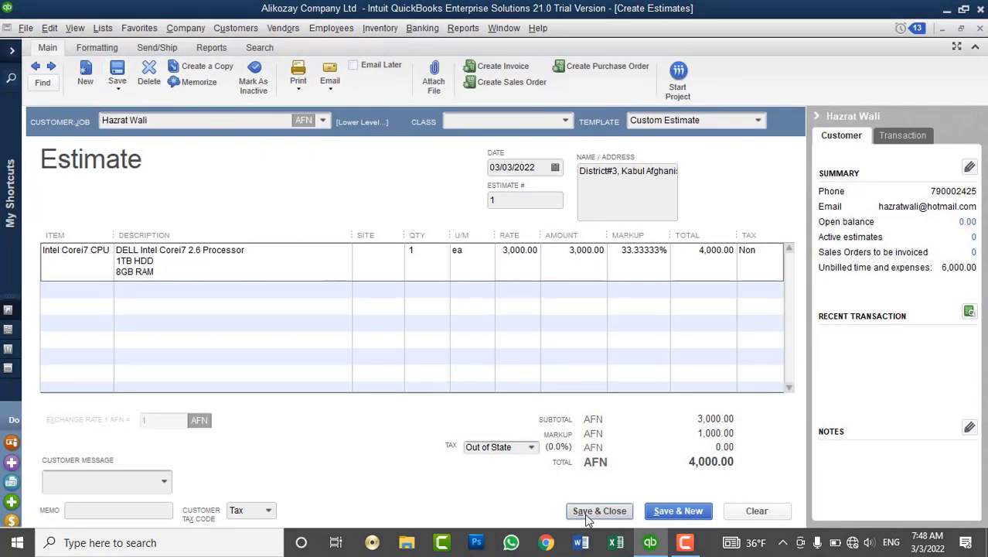
{"action": "left_click", "coordinate": [597, 322]}
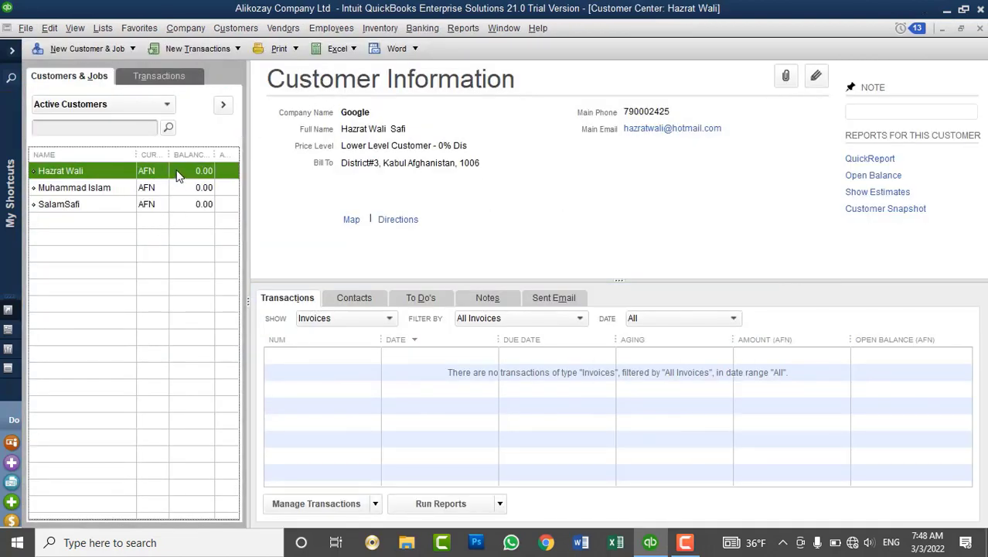
{"action": "left_click", "coordinate": [83, 199]}
Browse the three customers' records, ending on the estimate customer with the Show filter opened.
{"action": "left_click", "coordinate": [86, 174]}
{"action": "left_click", "coordinate": [87, 191]}
{"action": "left_click", "coordinate": [83, 206]}
{"action": "left_click", "coordinate": [78, 171]}
{"action": "left_click", "coordinate": [88, 208]}
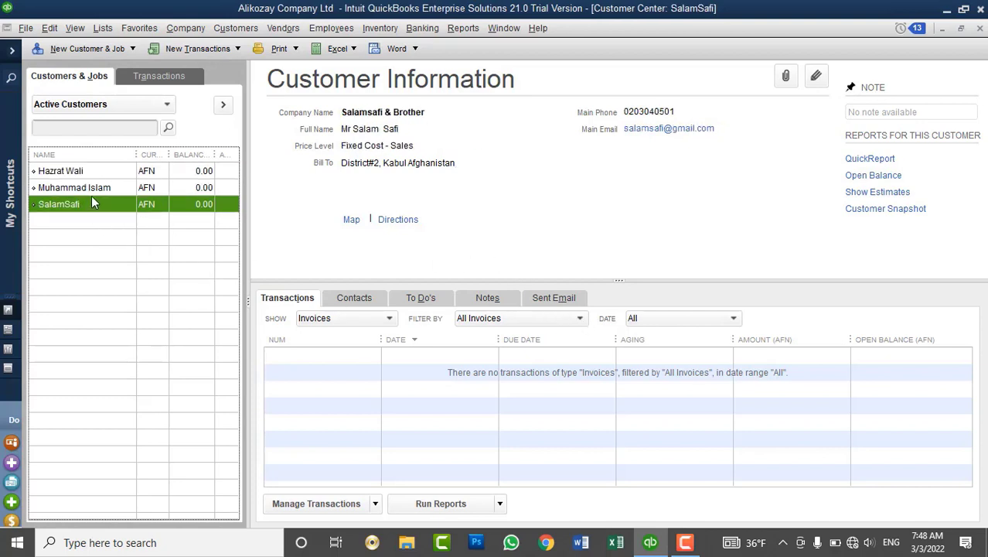
{"action": "left_click", "coordinate": [101, 172]}
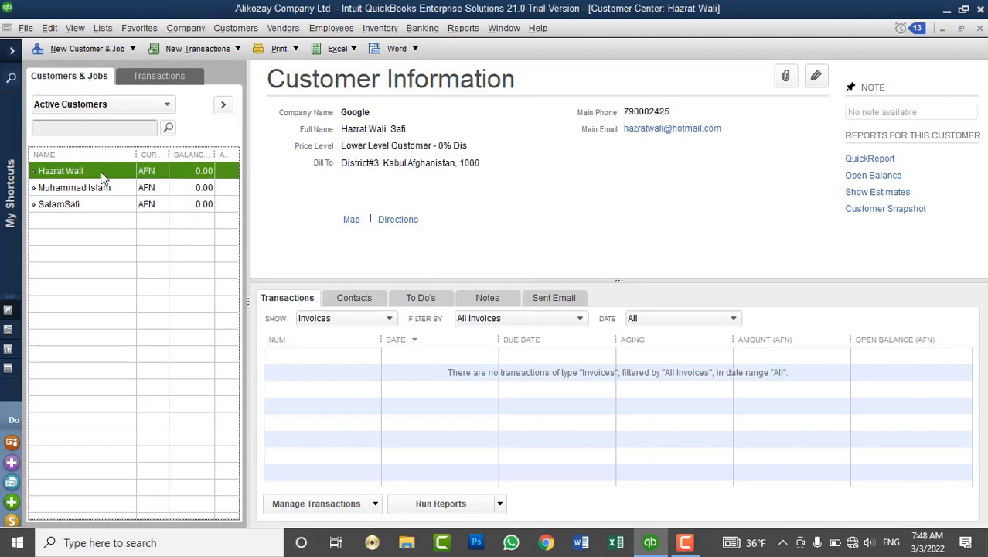
{"action": "left_click", "coordinate": [346, 319]}
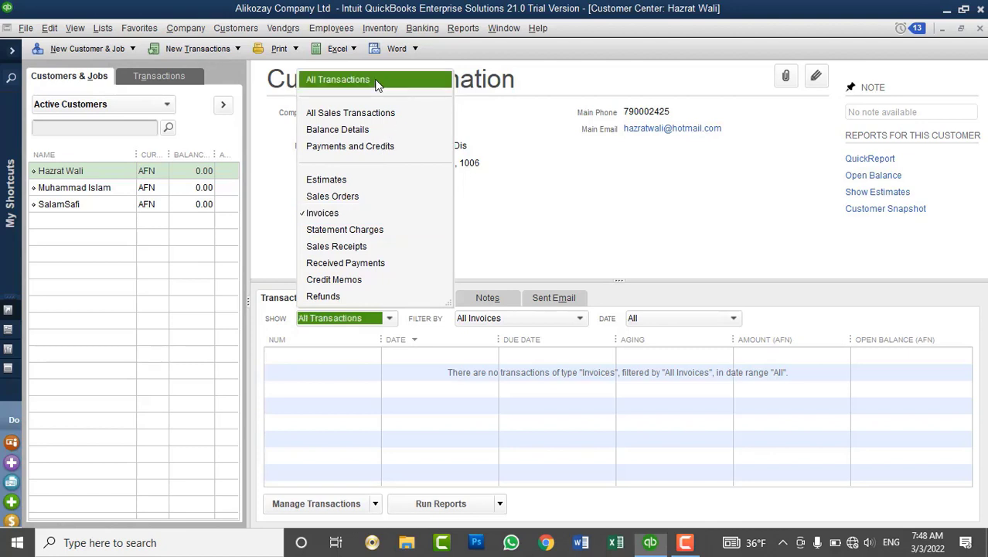
Show All Transactions for This Fiscal Year and select the 4,000.00 estimate dated 03/03/2022.
{"action": "left_click", "coordinate": [378, 82]}
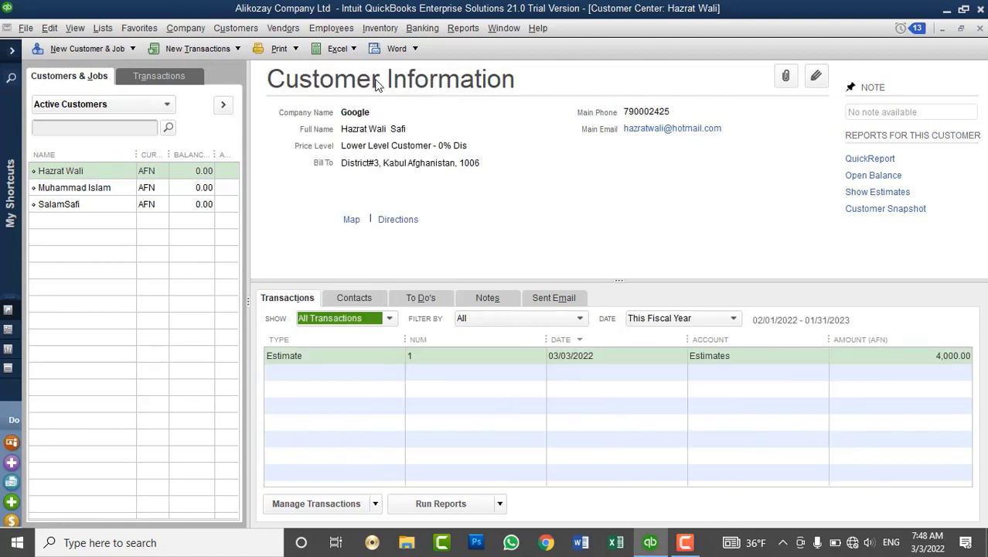
{"action": "left_click", "coordinate": [304, 357]}
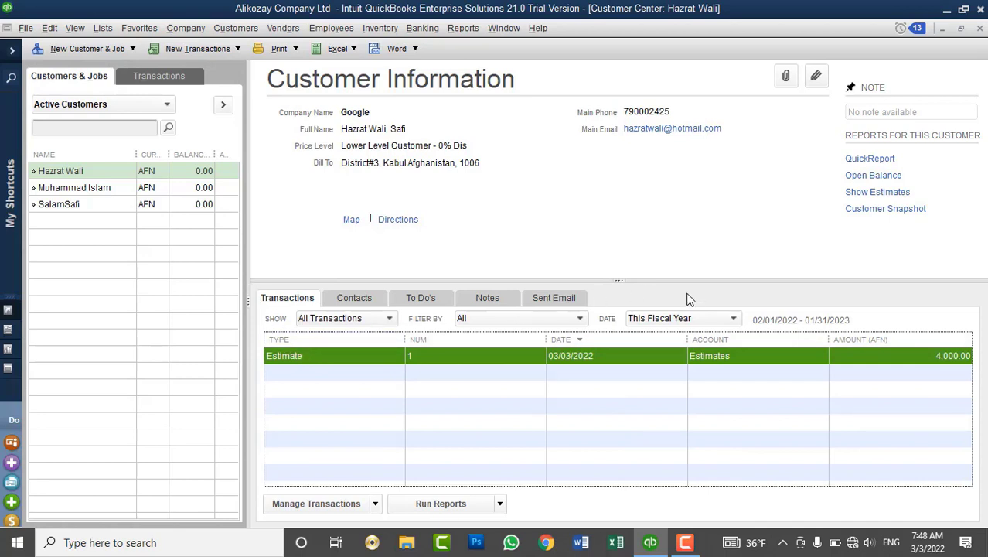
{"action": "left_click", "coordinate": [654, 325]}
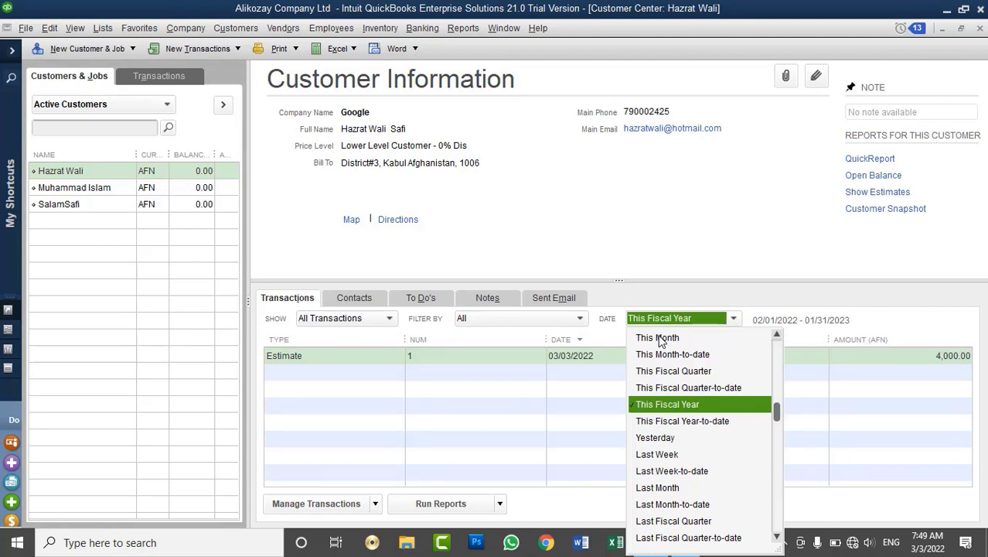
{"action": "left_click", "coordinate": [332, 400]}
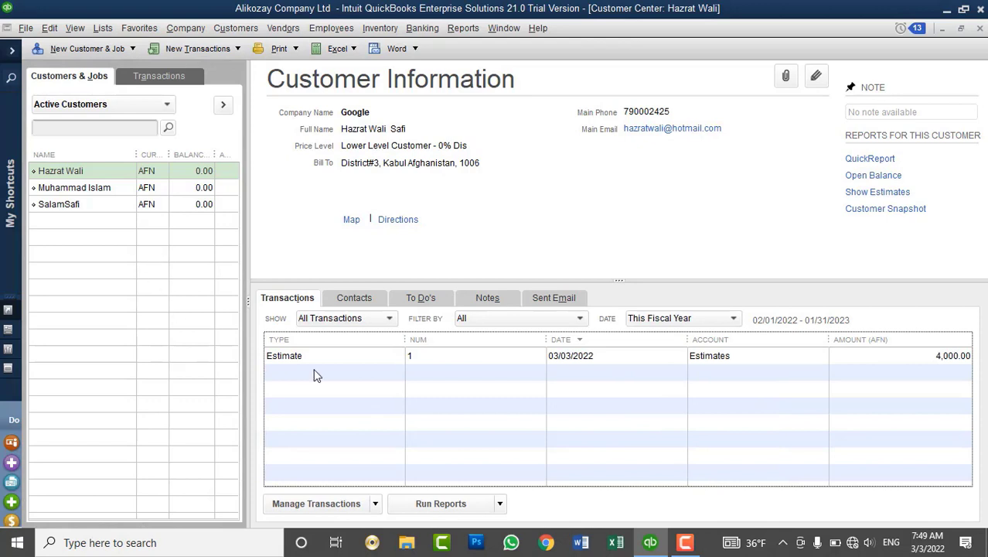
{"action": "left_click", "coordinate": [309, 356]}
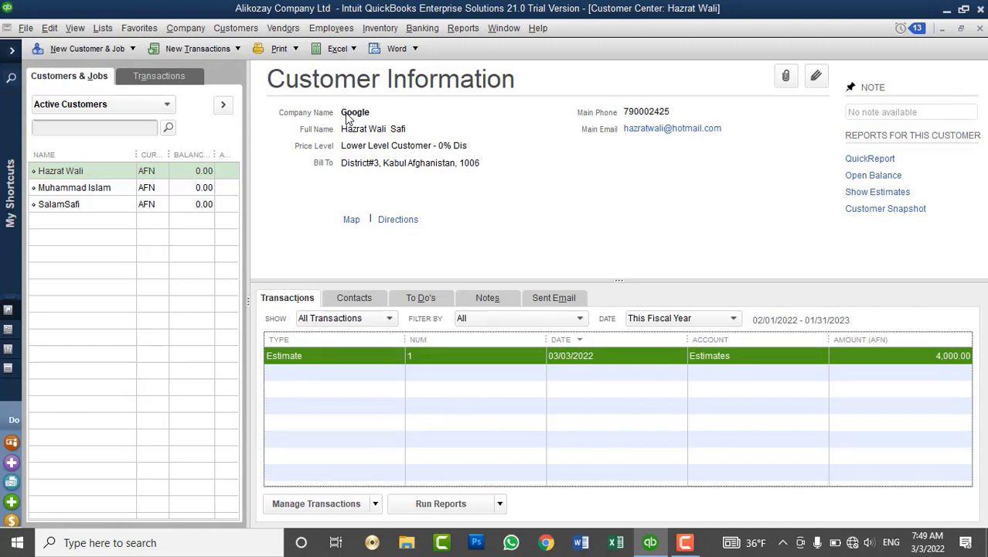
{"action": "left_click", "coordinate": [204, 178]}
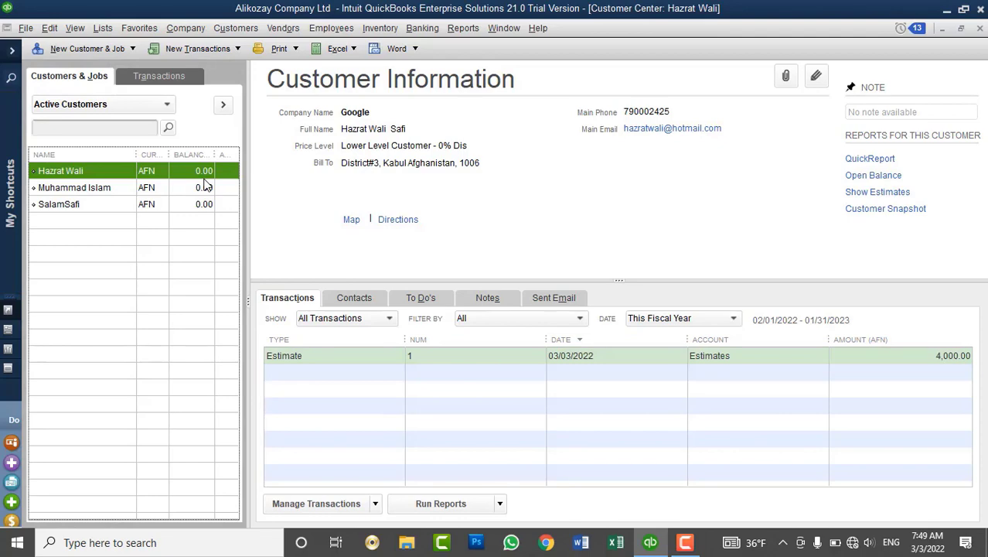
{"action": "left_click", "coordinate": [422, 29]}
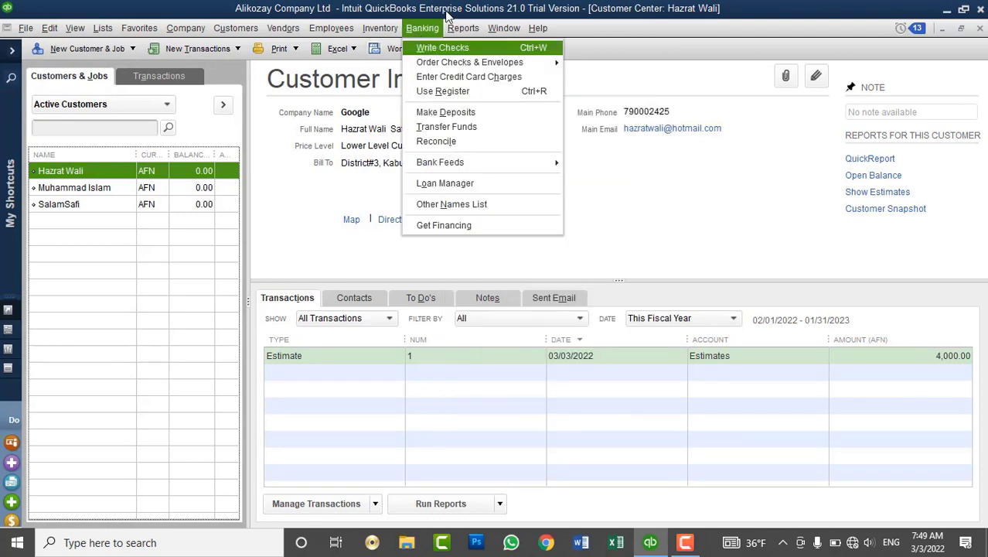
{"action": "mouse_move", "coordinate": [379, 29]}
{"action": "left_click", "coordinate": [424, 234]}
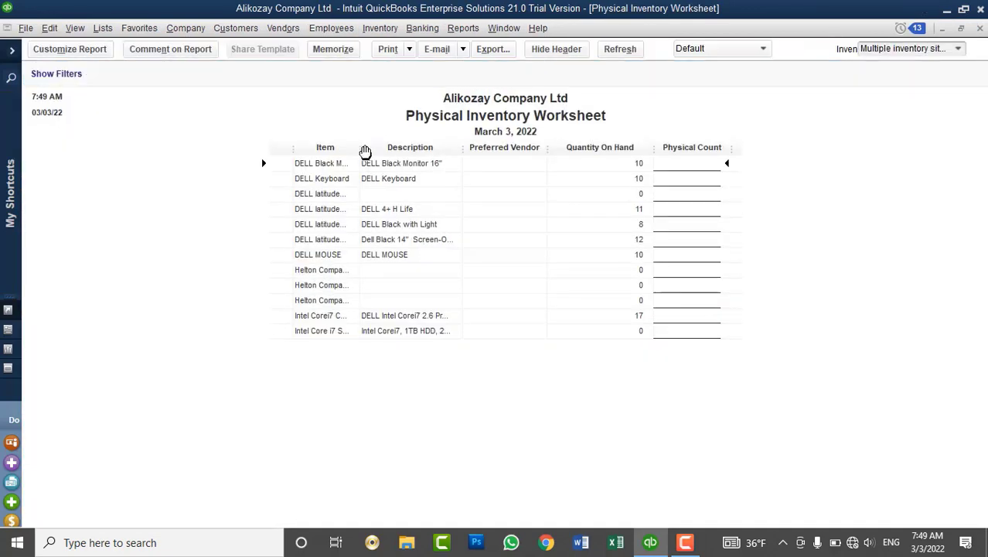
{"action": "left_click_drag", "start_coordinate": [361, 149], "coordinate": [441, 185]}
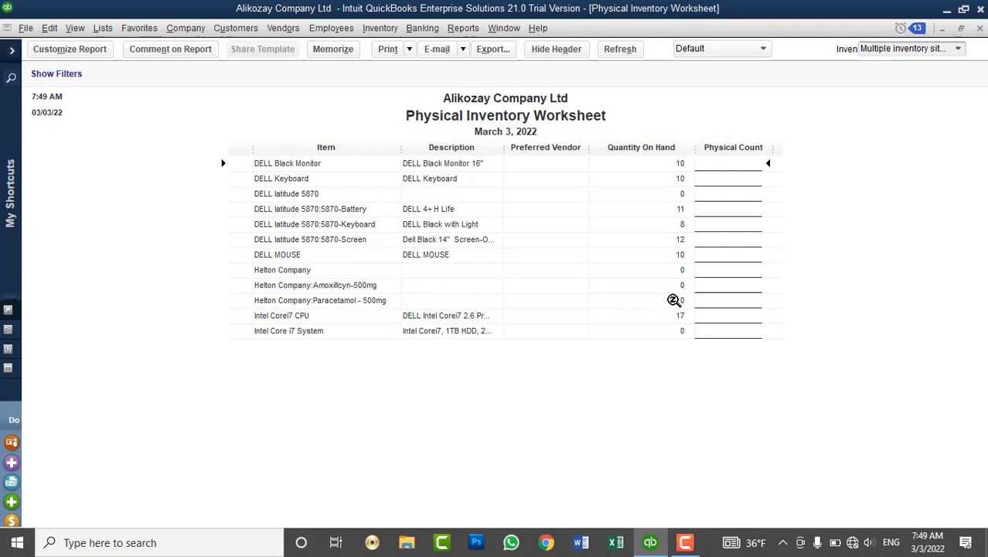
{"action": "left_click", "coordinate": [979, 28]}
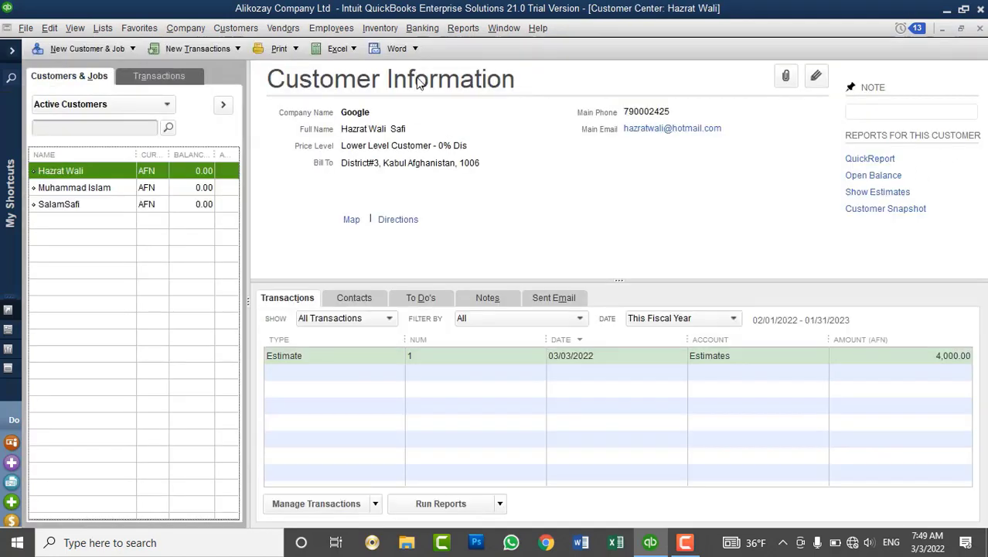
Create sales order S.O. No. 1 dated 03/03/2022, clearing the form and re-picking the estimate's customer.
{"action": "left_click", "coordinate": [240, 28]}
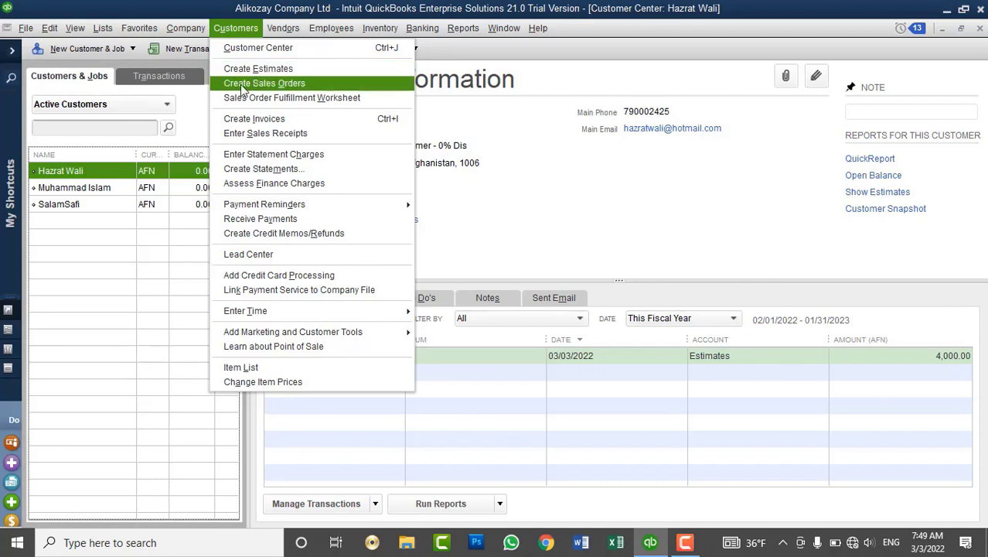
{"action": "left_click", "coordinate": [242, 87]}
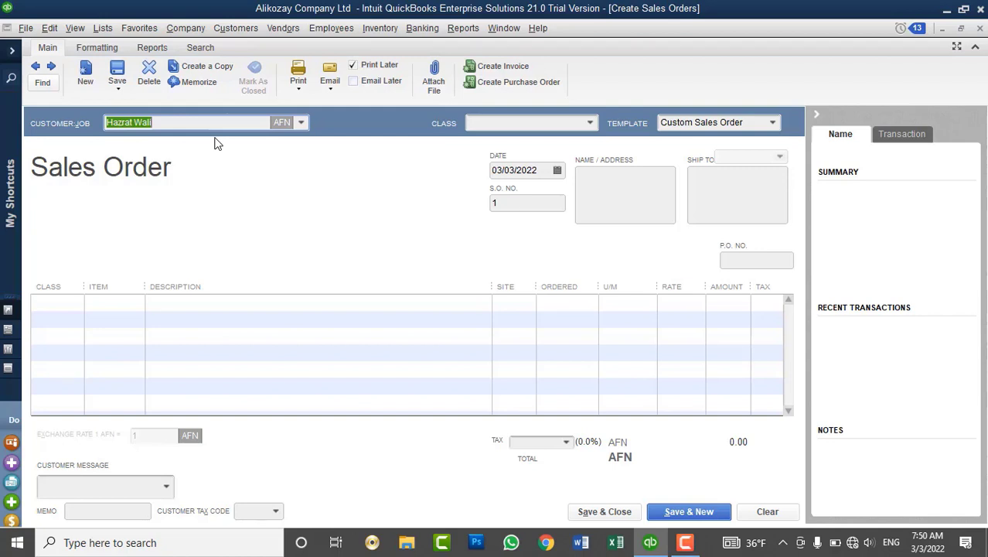
{"action": "left_click", "coordinate": [300, 123]}
{"action": "left_click", "coordinate": [192, 181]}
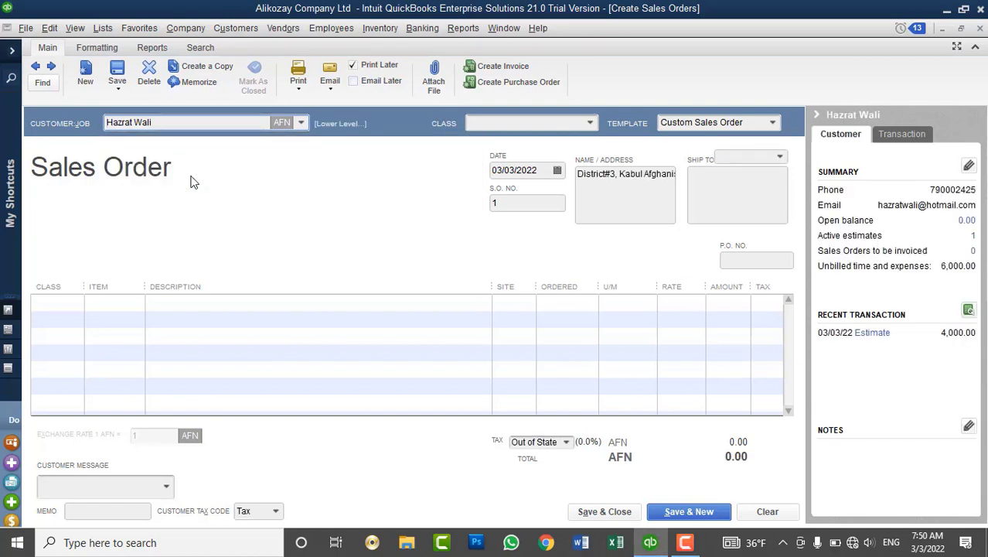
{"action": "left_click", "coordinate": [758, 515]}
{"action": "left_click", "coordinate": [301, 123]}
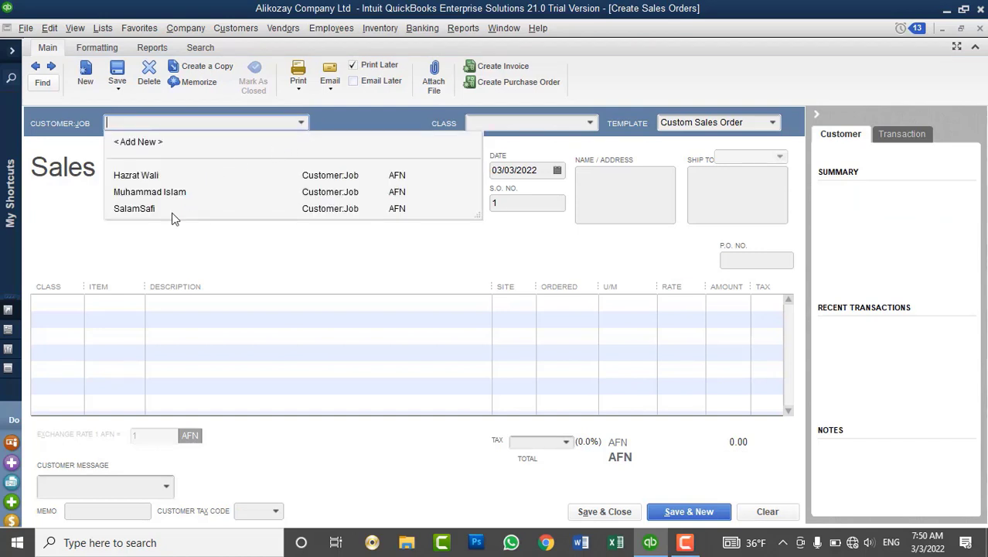
{"action": "left_click", "coordinate": [174, 177]}
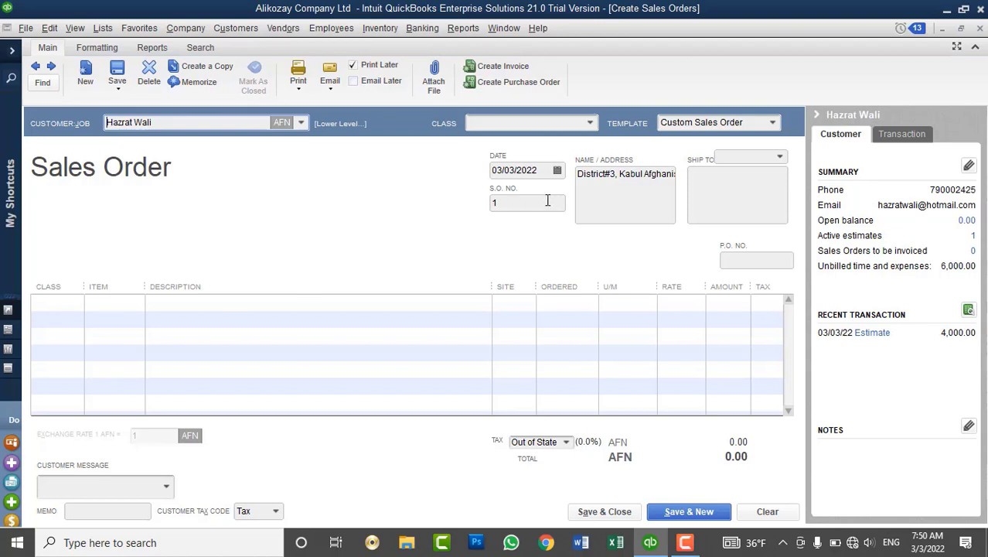
Add an Intel Corei7 CPU line to the sales order with site Drop Ship.
{"action": "left_click", "coordinate": [121, 301]}
{"action": "left_click", "coordinate": [136, 303]}
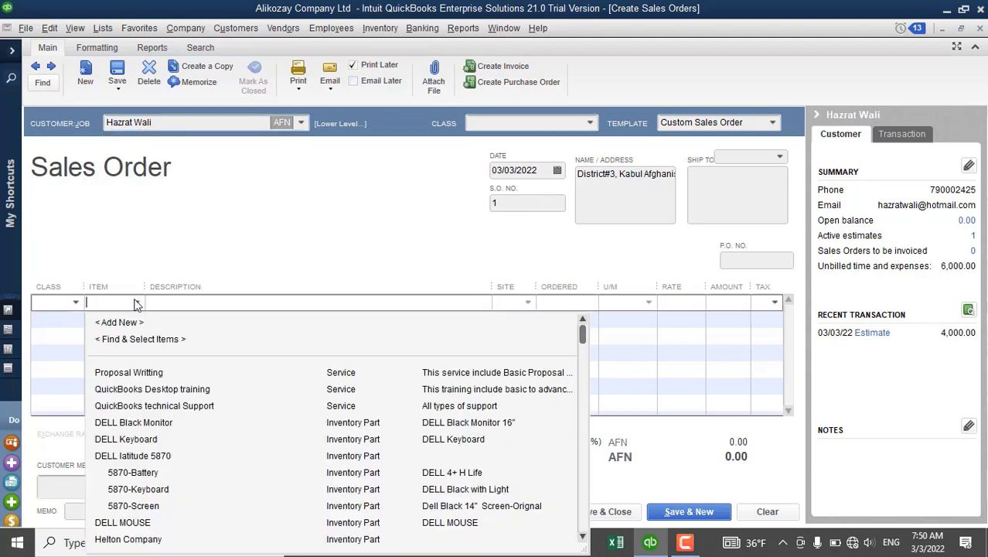
{"action": "scroll", "coordinate": [182, 437], "scroll_direction": "down", "scroll_amount": 4}
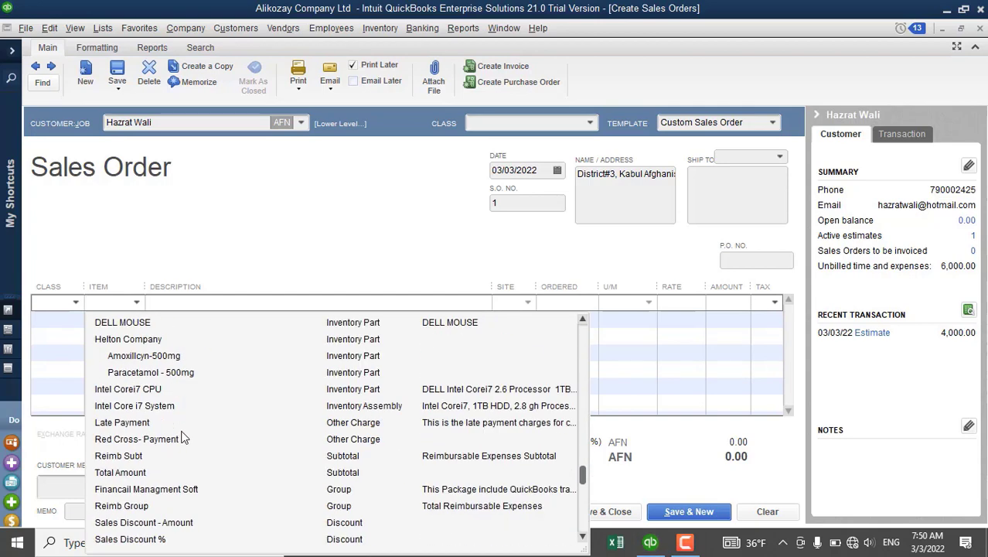
{"action": "left_click", "coordinate": [148, 389]}
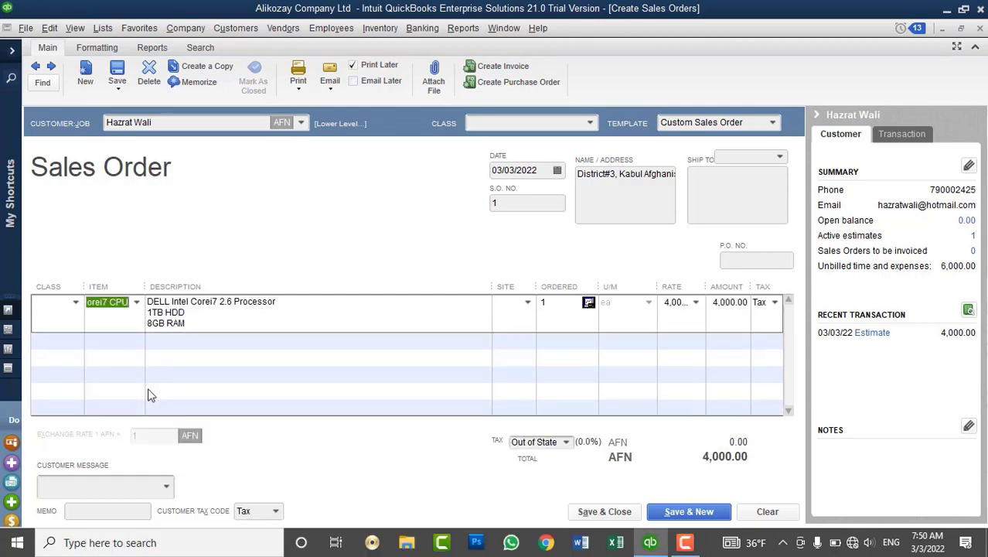
{"action": "left_click", "coordinate": [75, 304]}
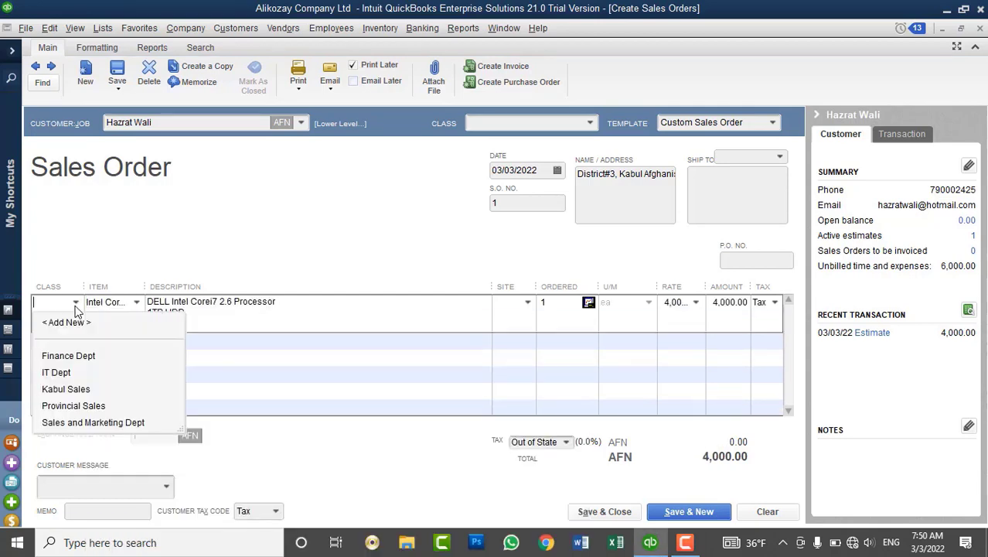
{"action": "left_click", "coordinate": [75, 306]}
{"action": "left_click", "coordinate": [527, 302]}
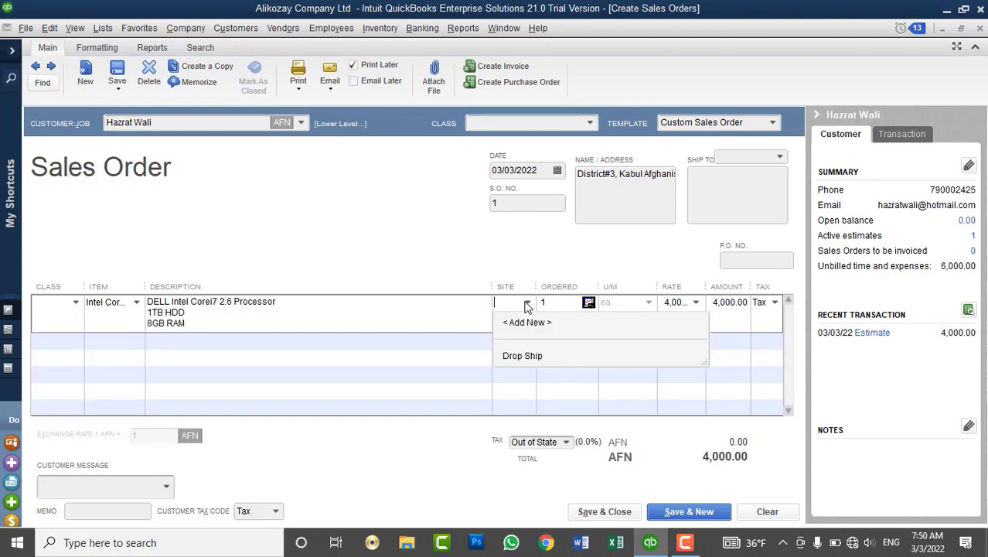
{"action": "left_click", "coordinate": [522, 356]}
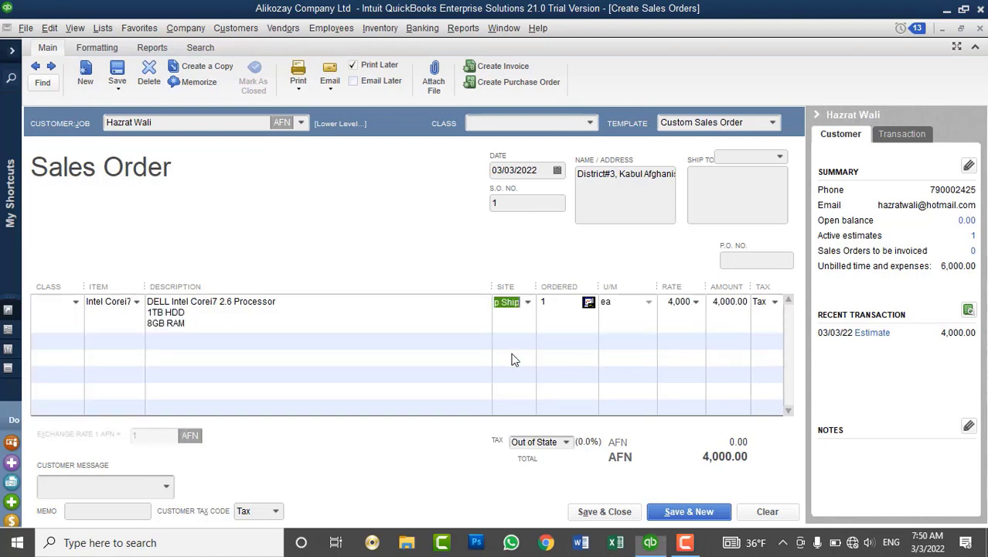
Change the line quantity to 5 at 4,000.00, bringing the total to AFN 20,000.00.
{"action": "left_click", "coordinate": [553, 302]}
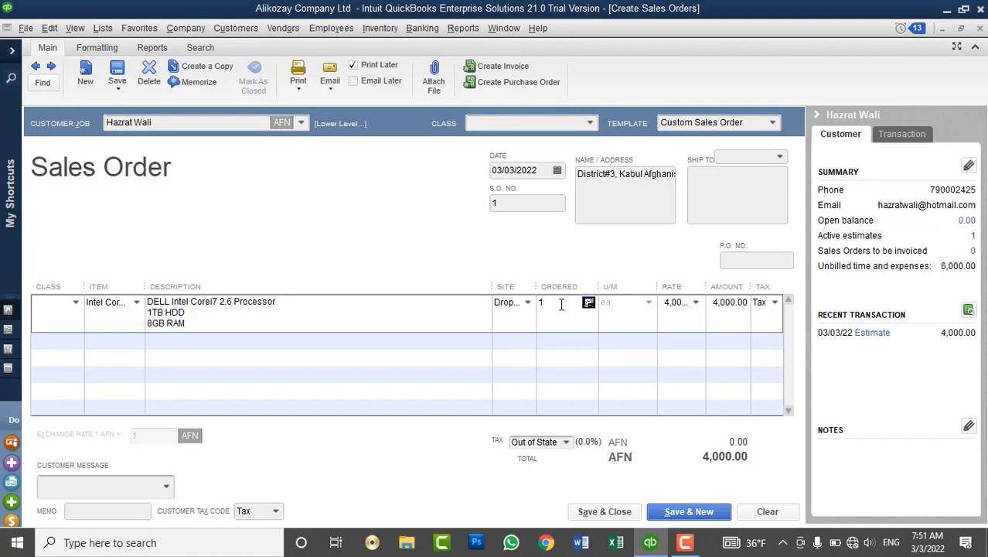
{"action": "key", "text": "BackSpace"}
{"action": "type", "text": "5"}
{"action": "key", "text": "Tab"}
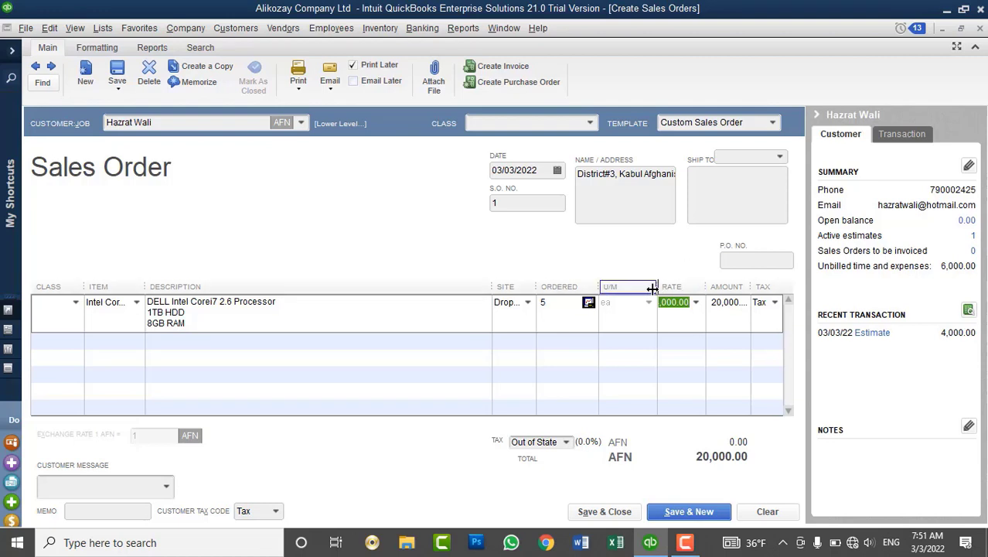
{"action": "left_click_drag", "start_coordinate": [657, 287], "coordinate": [640, 287]}
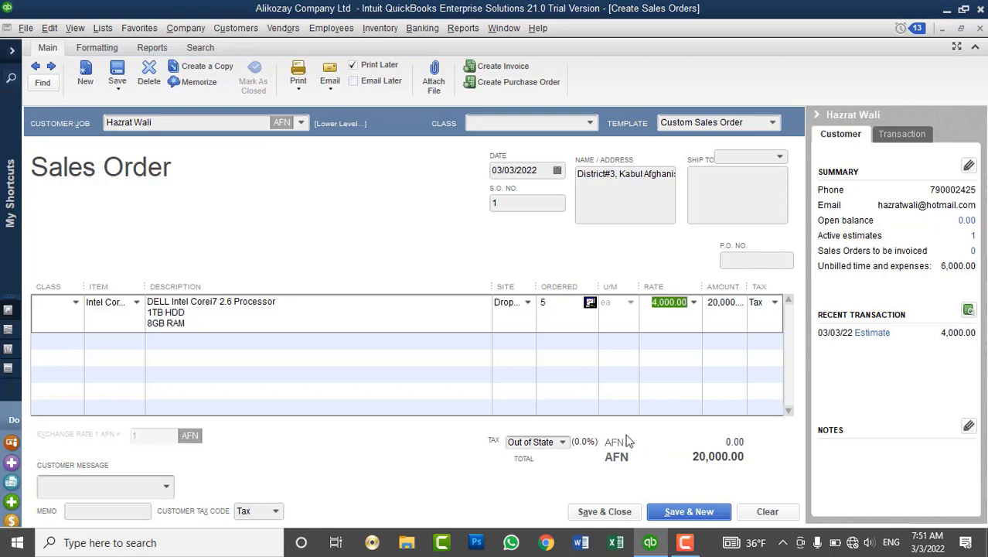
{"action": "left_click", "coordinate": [136, 487]}
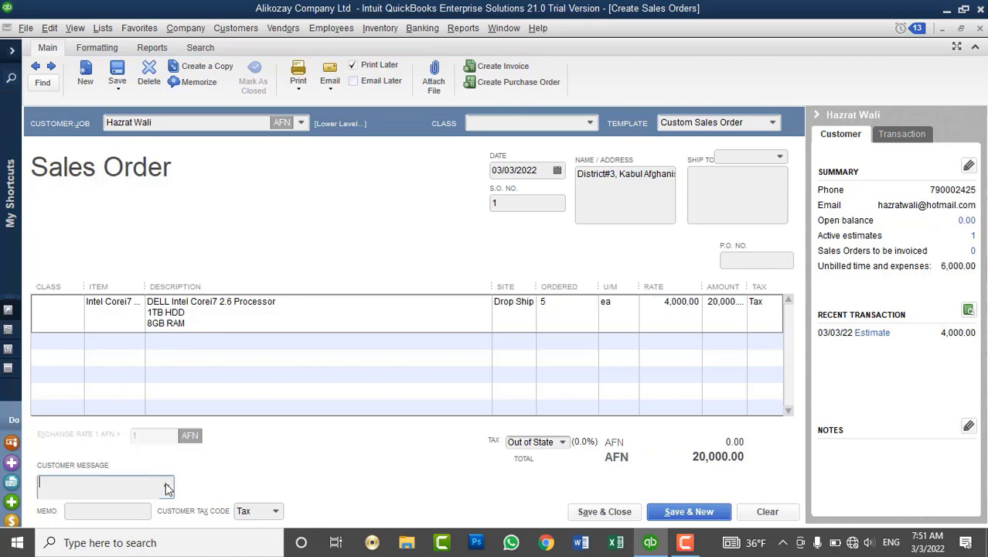
Add the message 'All work is complete!' and begin Save As PDF, ignoring spelling suggestions.
{"action": "left_click", "coordinate": [165, 486]}
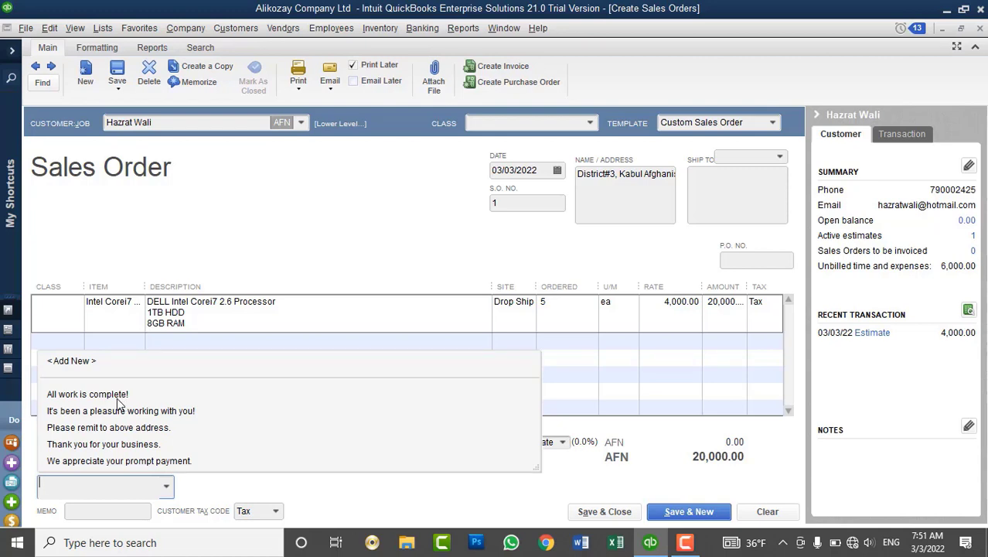
{"action": "left_click", "coordinate": [117, 394]}
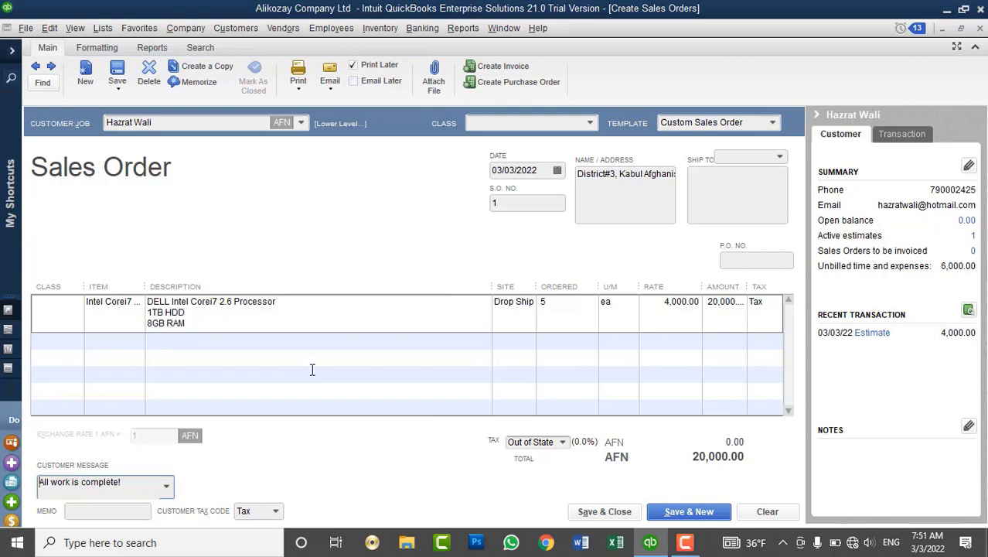
{"action": "left_click", "coordinate": [303, 94]}
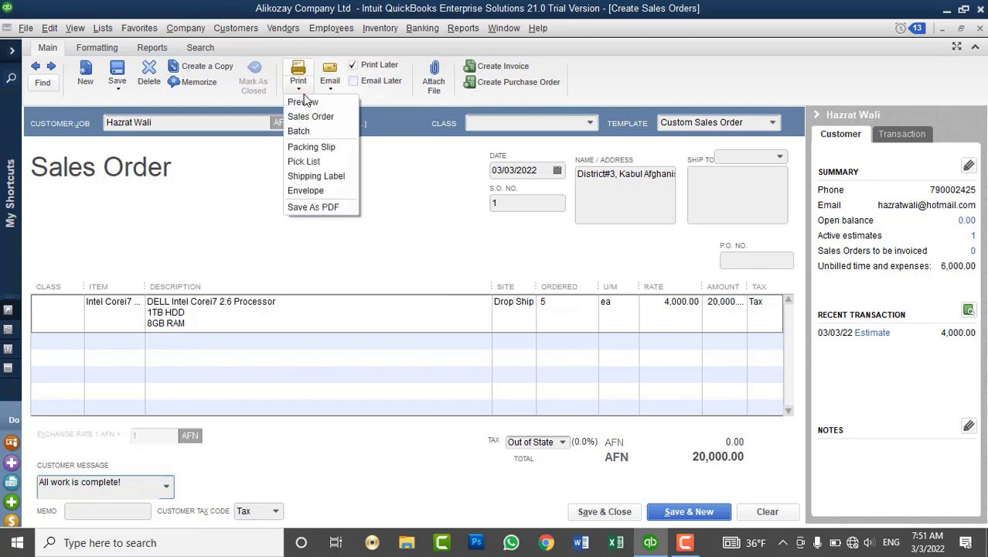
{"action": "left_click", "coordinate": [333, 209]}
{"action": "left_click", "coordinate": [593, 320]}
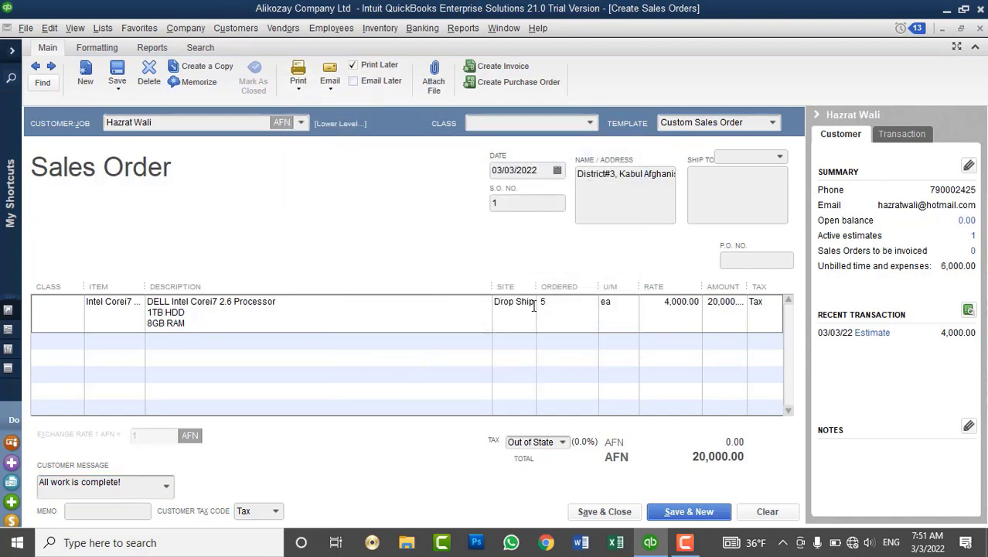
Save the sales order as a Desktop PDF named after the customer plus 'PDF SO', then record it.
{"action": "left_click", "coordinate": [61, 147]}
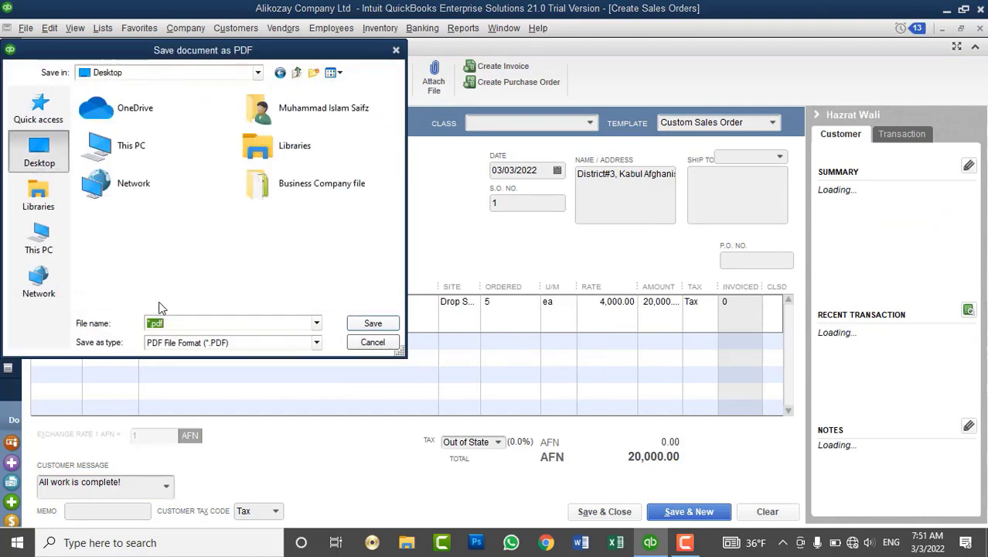
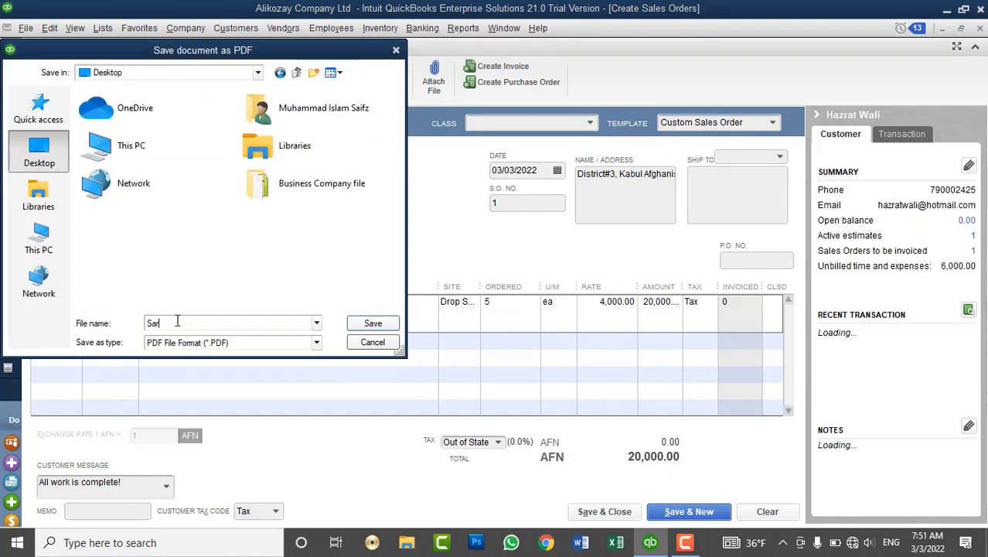
{"action": "key", "text": "BackSpace"}
{"action": "key", "text": "BackSpace"}
{"action": "key", "text": "BackSpace"}
{"action": "left_click", "coordinate": [373, 323]}
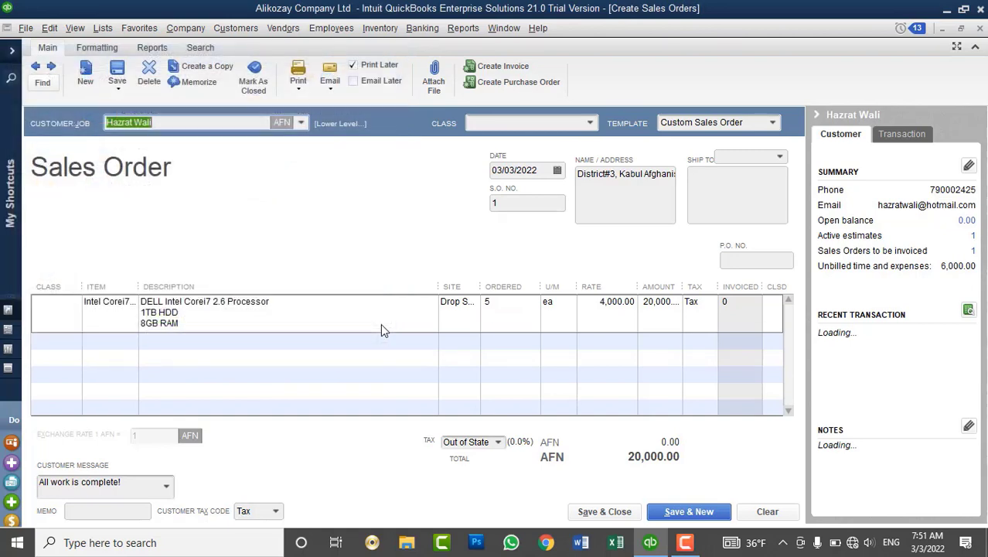
{"action": "left_click", "coordinate": [619, 512]}
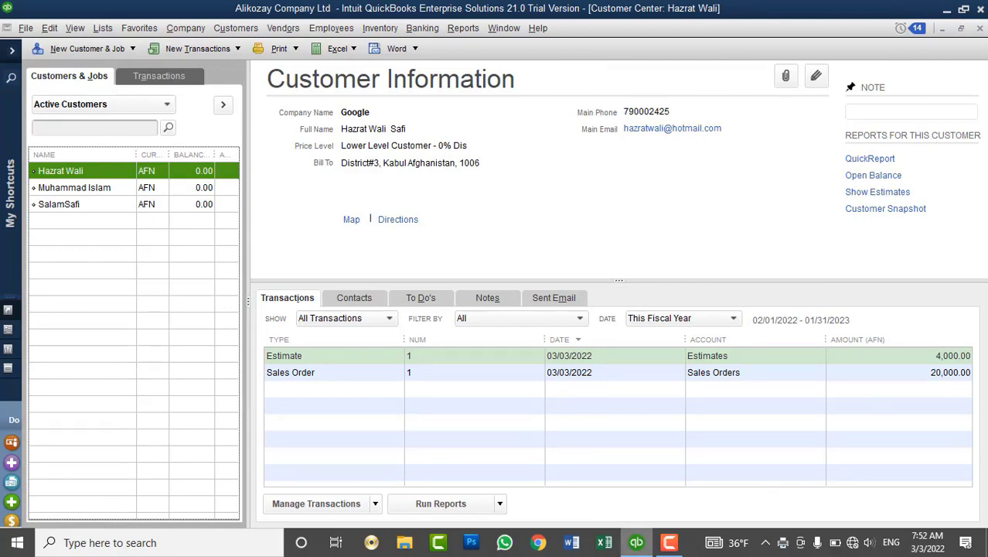
{"action": "left_click", "coordinate": [636, 542]}
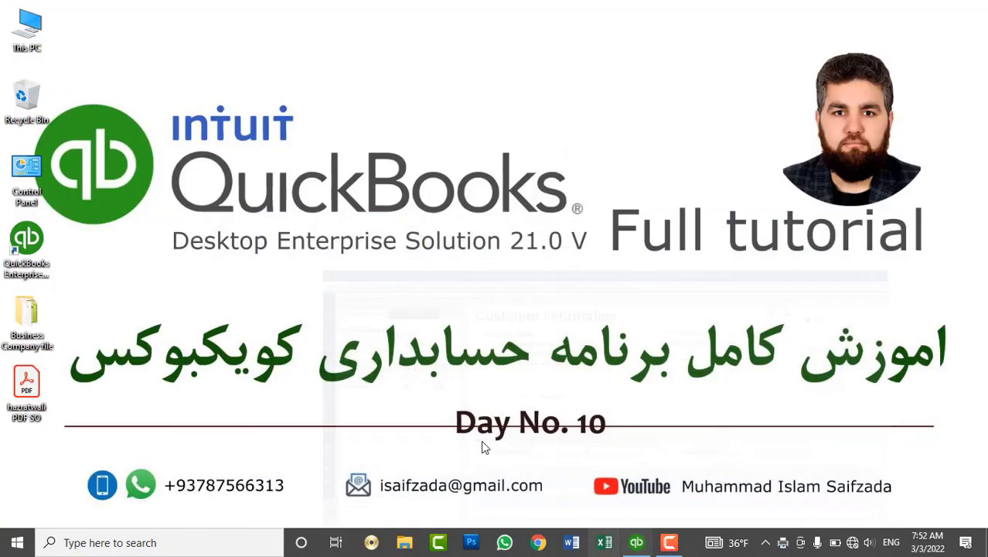
{"action": "double_click", "coordinate": [37, 387]}
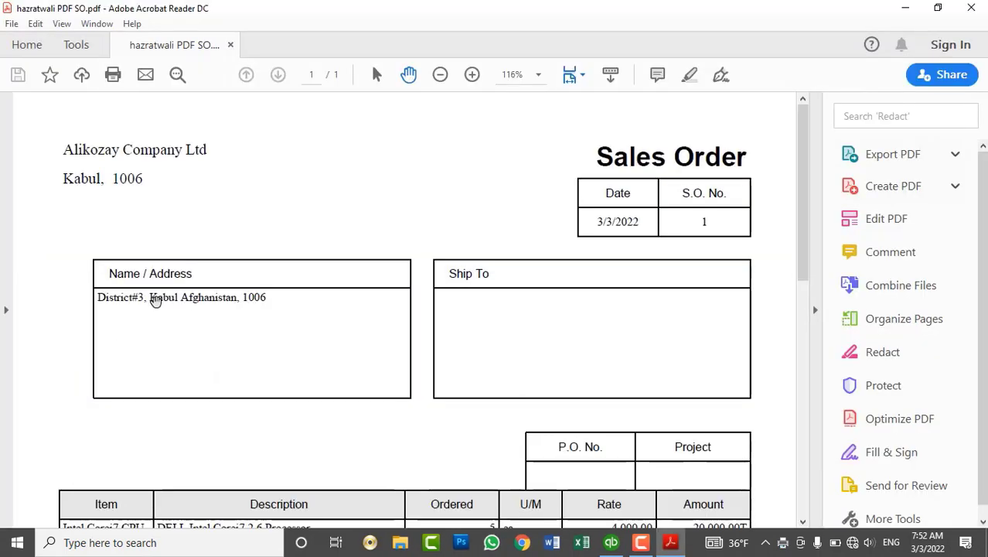
{"action": "scroll", "coordinate": [437, 258], "scroll_direction": "down", "scroll_amount": 5}
{"action": "scroll", "coordinate": [437, 258], "scroll_direction": "down", "scroll_amount": 4}
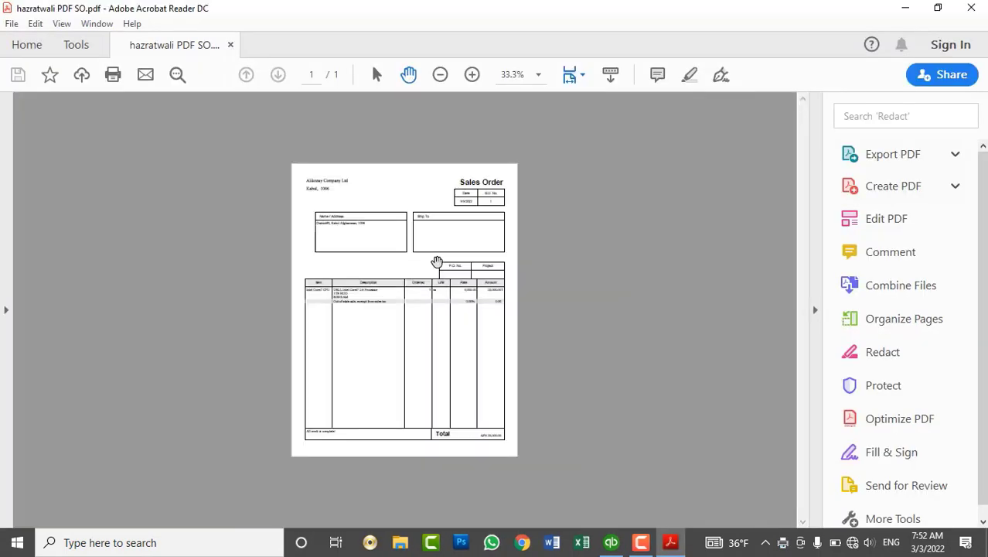
{"action": "scroll", "coordinate": [437, 260], "scroll_direction": "up", "scroll_amount": 2}
{"action": "scroll", "coordinate": [437, 262], "scroll_direction": "up", "scroll_amount": 2}
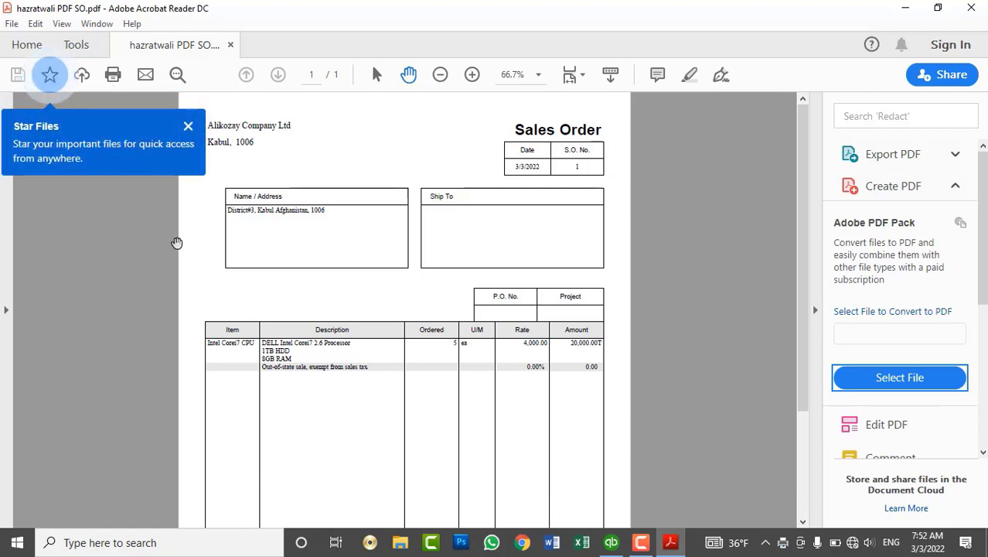
{"action": "left_click", "coordinate": [982, 7]}
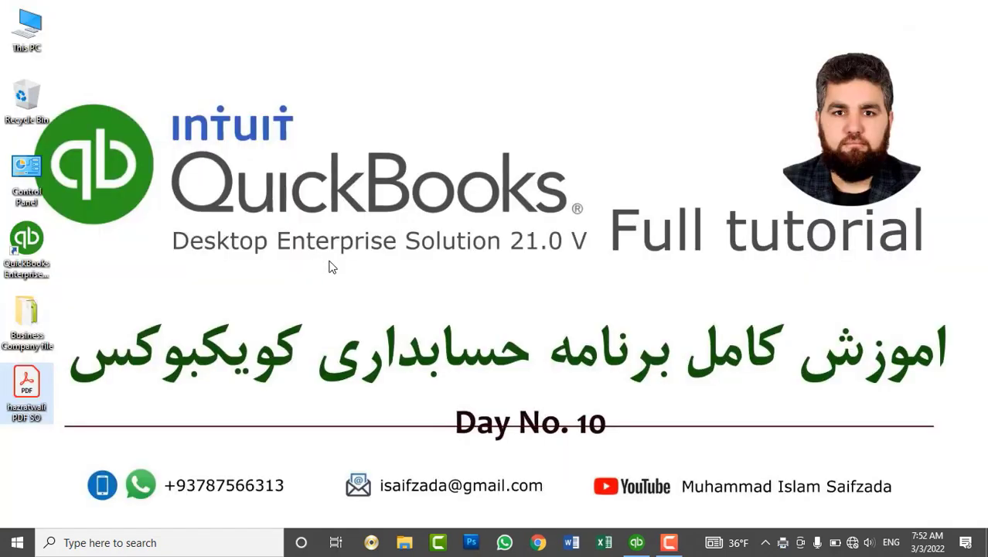
{"action": "left_click", "coordinate": [637, 541]}
{"action": "left_click", "coordinate": [425, 29]}
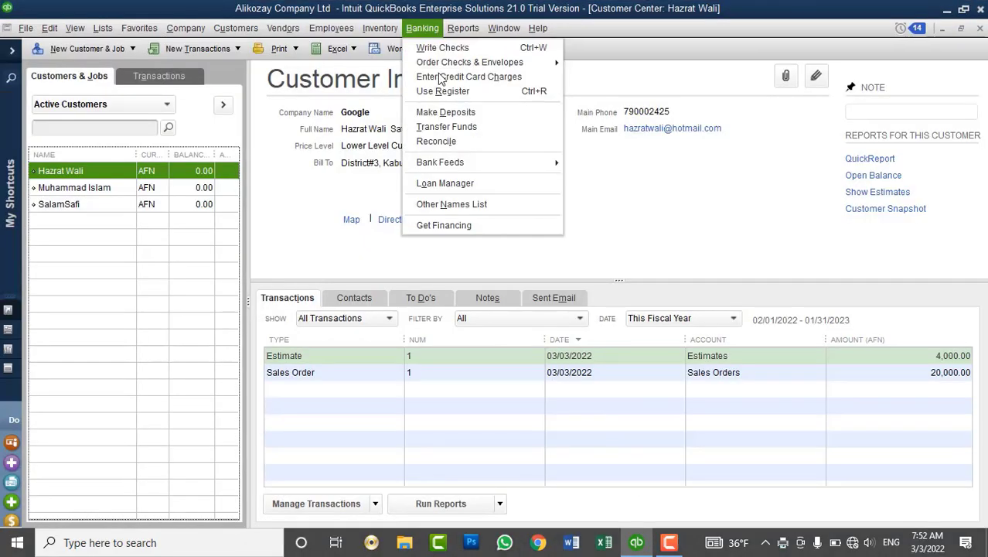
{"action": "mouse_move", "coordinate": [380, 28]}
{"action": "left_click", "coordinate": [459, 234]}
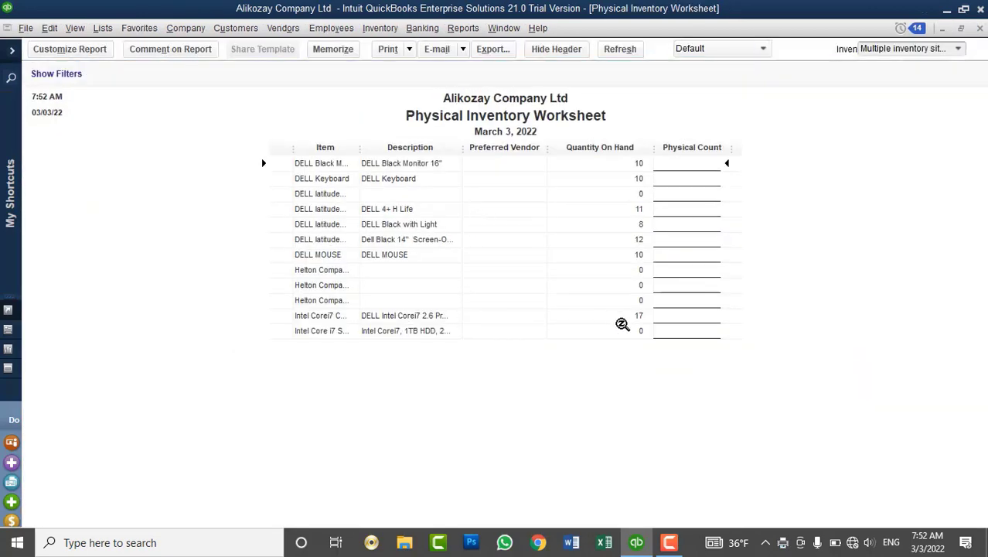
{"action": "left_click", "coordinate": [979, 28]}
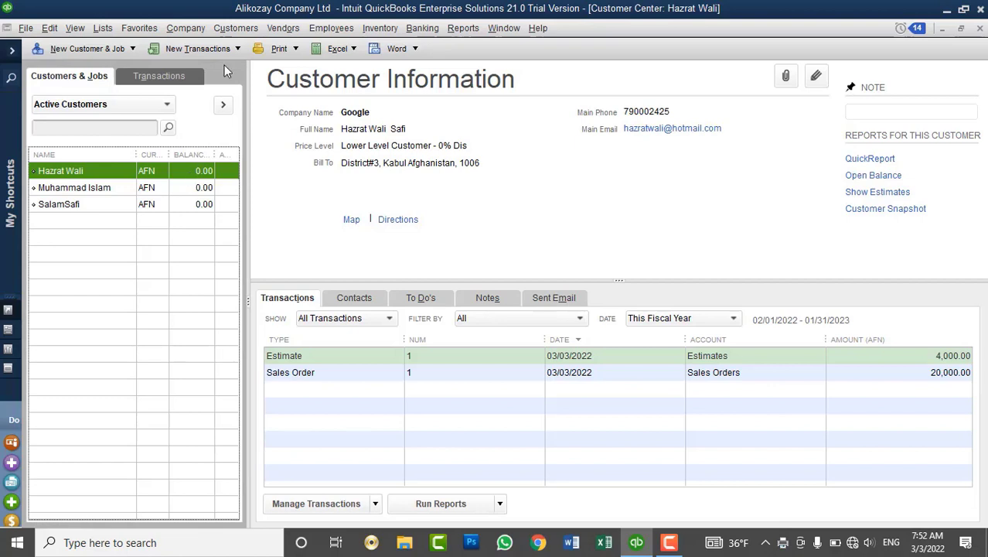
Open the Customers menu to see the customer tasks.
{"action": "left_click", "coordinate": [220, 31]}
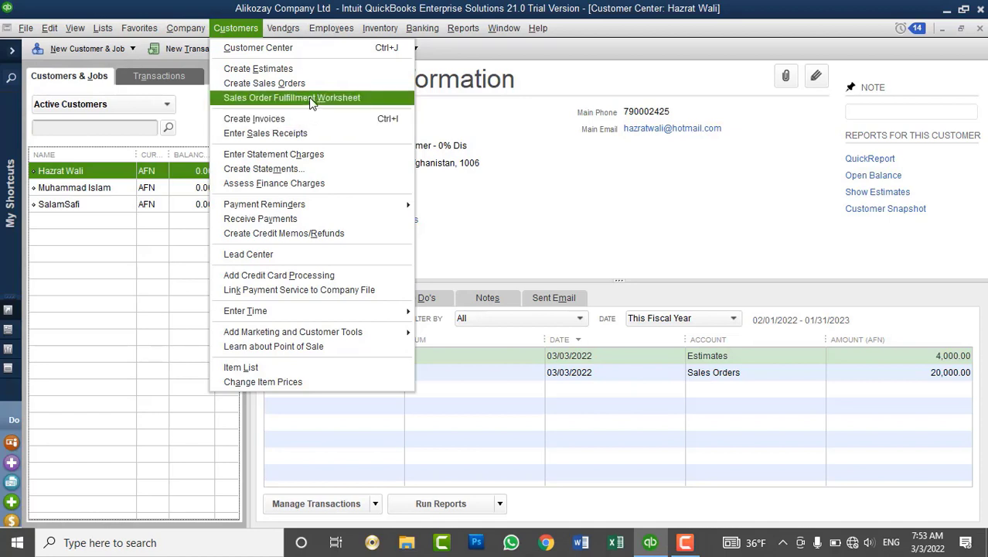
{"action": "left_click", "coordinate": [314, 98]}
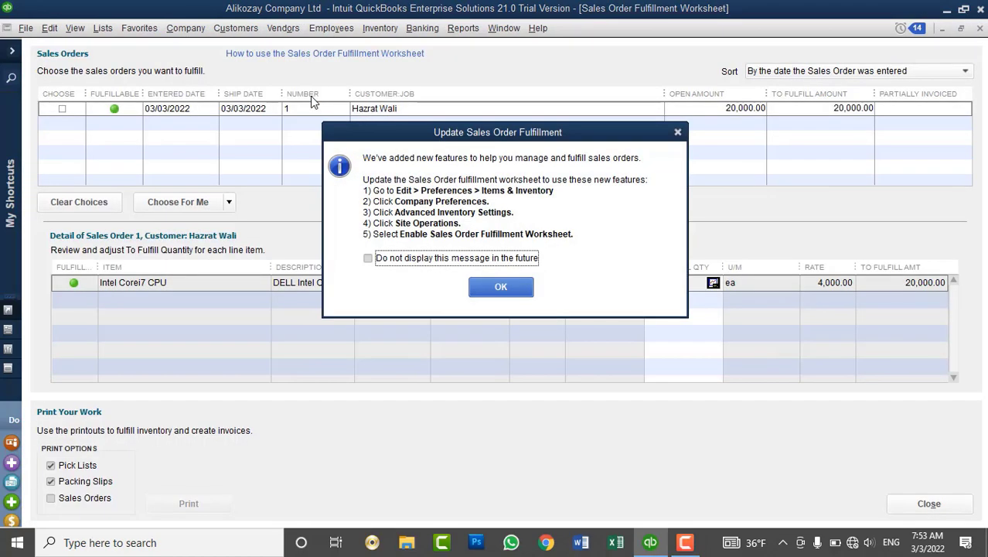
{"action": "left_click", "coordinate": [401, 263]}
{"action": "left_click", "coordinate": [495, 287]}
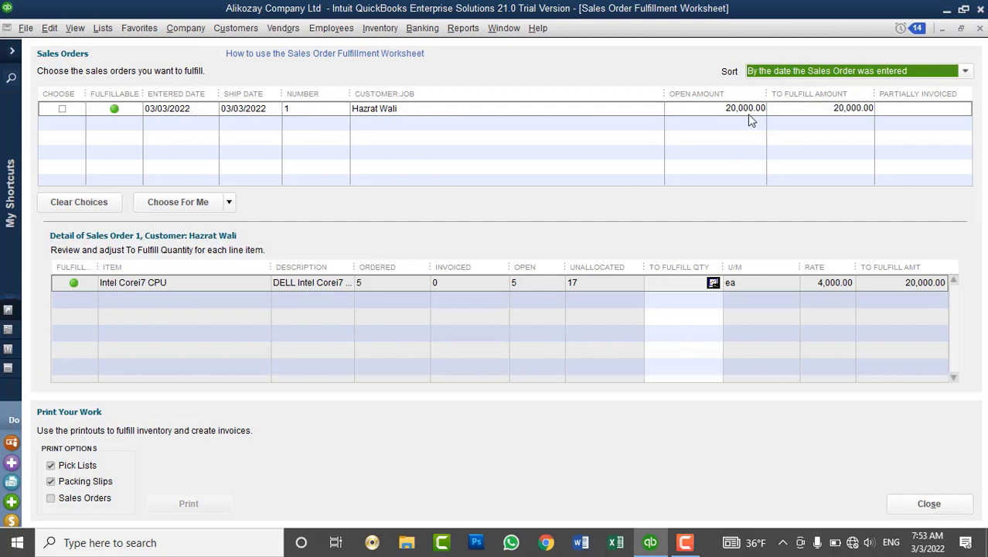
{"action": "left_click", "coordinate": [62, 109]}
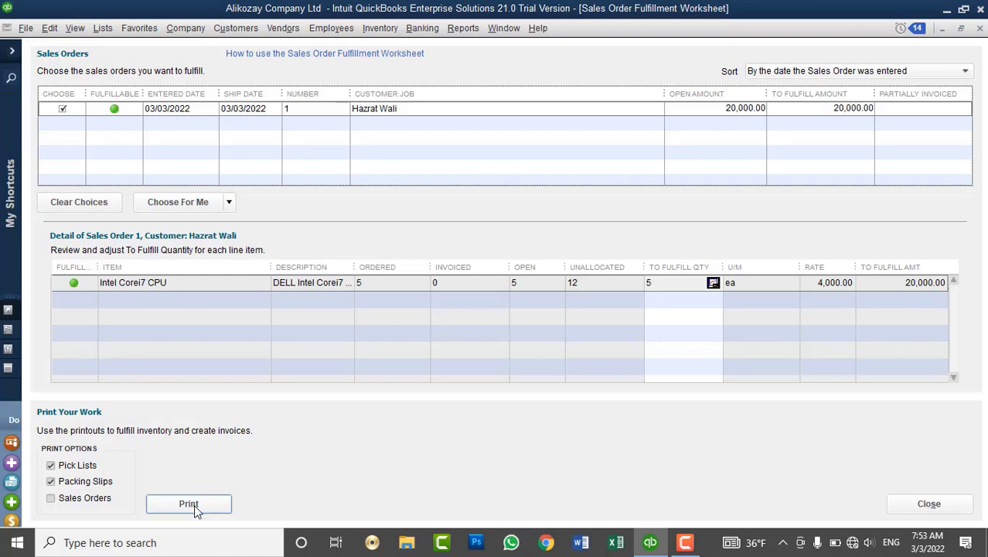
{"action": "left_click", "coordinate": [980, 28]}
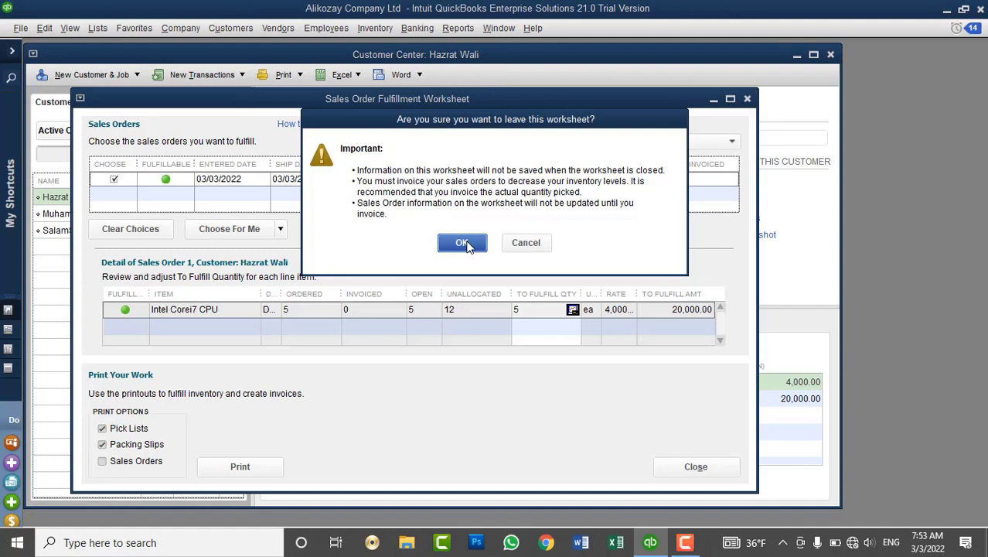
{"action": "left_click", "coordinate": [463, 243]}
{"action": "left_click", "coordinate": [813, 54]}
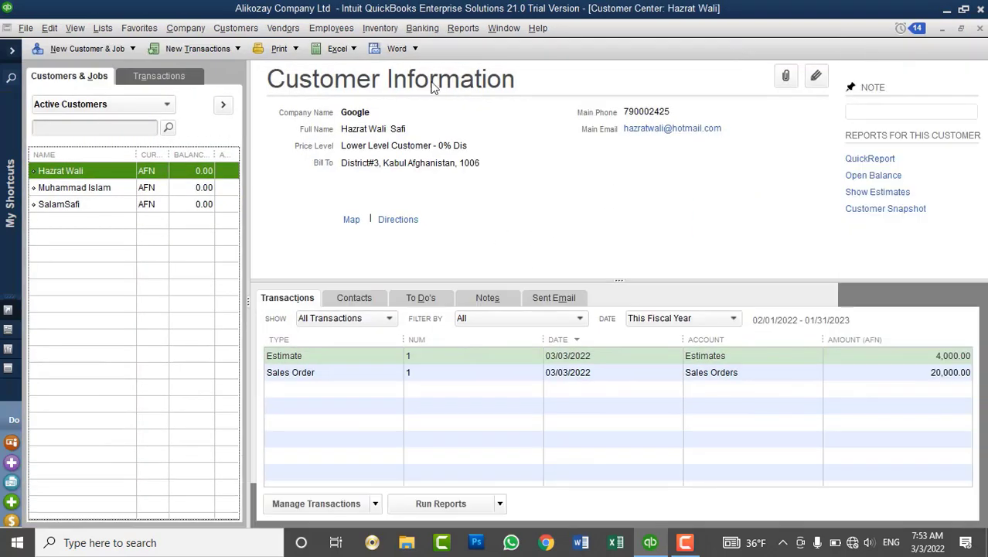
Start a new invoice from Customers > Create Invoices.
{"action": "left_click", "coordinate": [236, 28]}
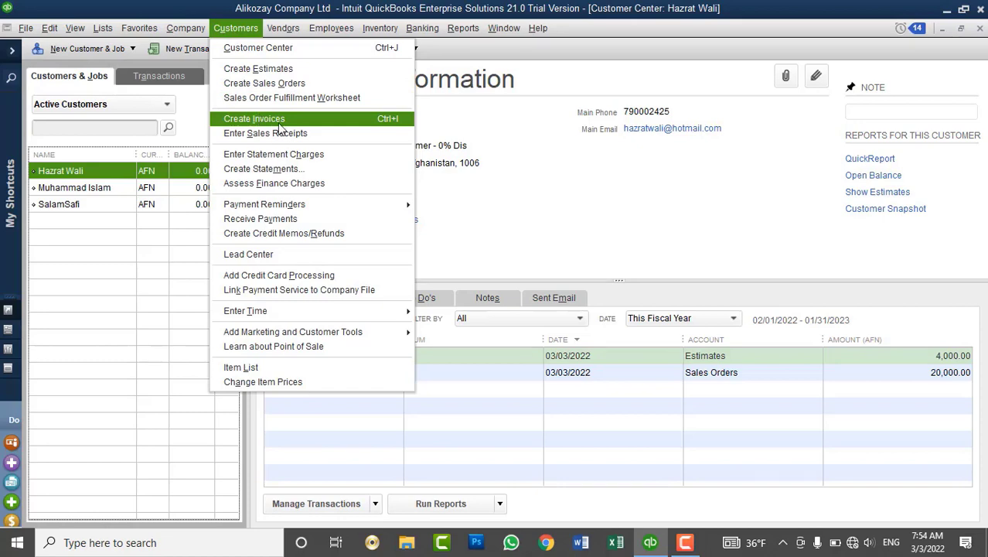
{"action": "left_click", "coordinate": [283, 121]}
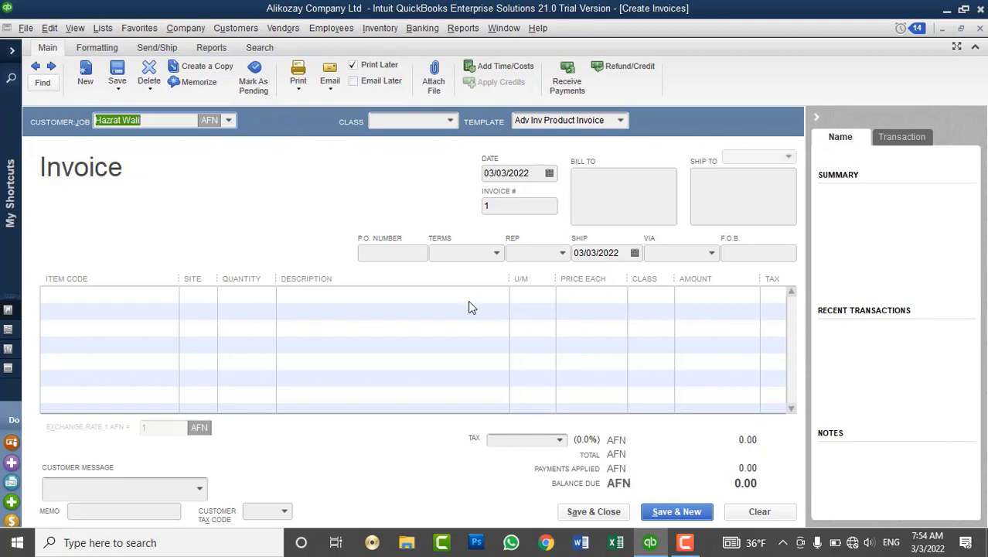
Clear the invoice form and reselect the customer who has the sales order.
{"action": "left_click", "coordinate": [773, 513]}
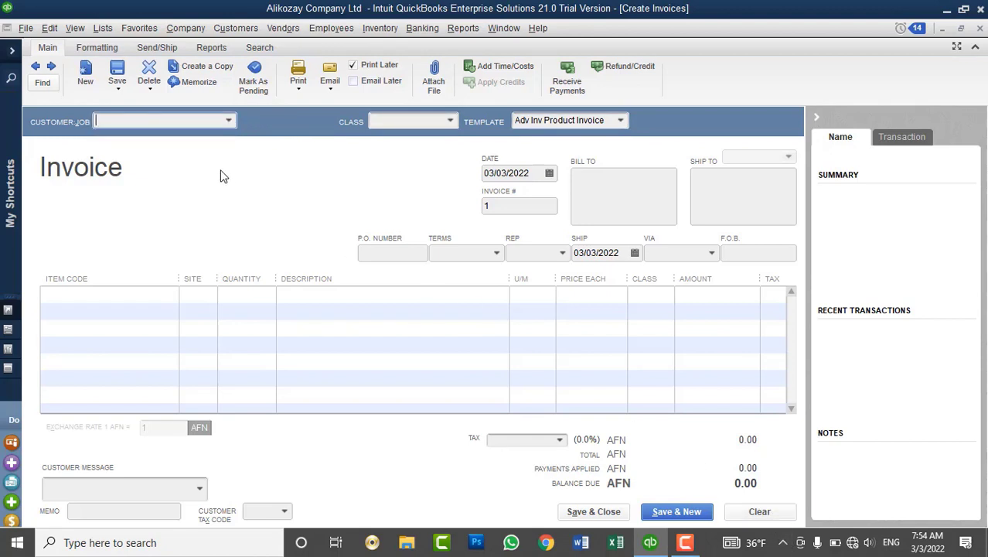
{"action": "left_click", "coordinate": [228, 120]}
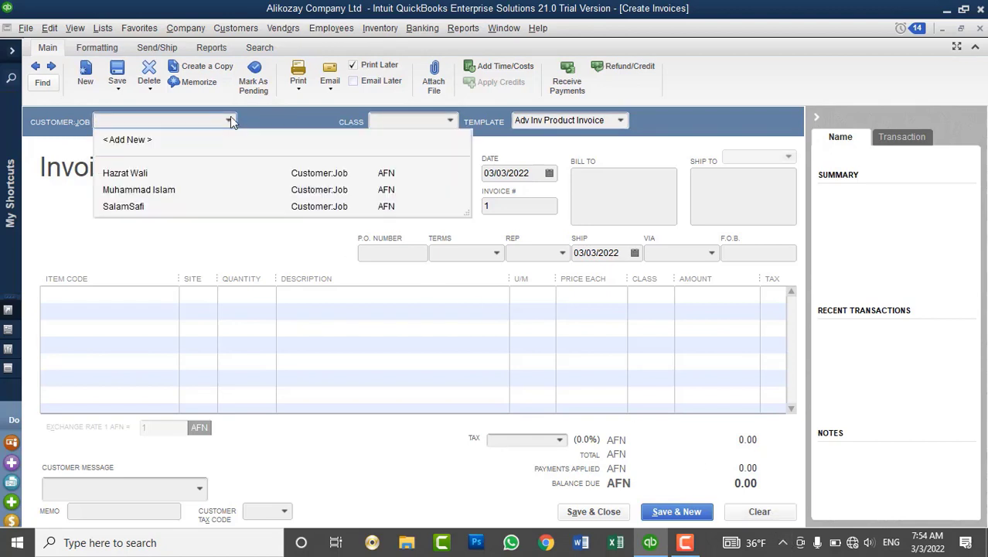
{"action": "left_click", "coordinate": [171, 174]}
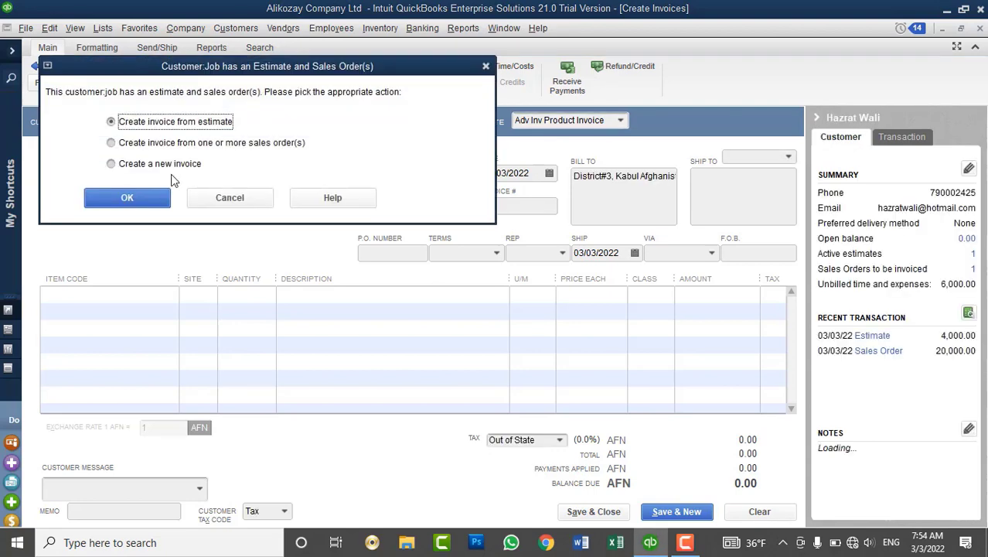
Choose to create the invoice from the customer's sales order rather than the estimate.
{"action": "left_click_drag", "start_coordinate": [323, 64], "coordinate": [581, 193]}
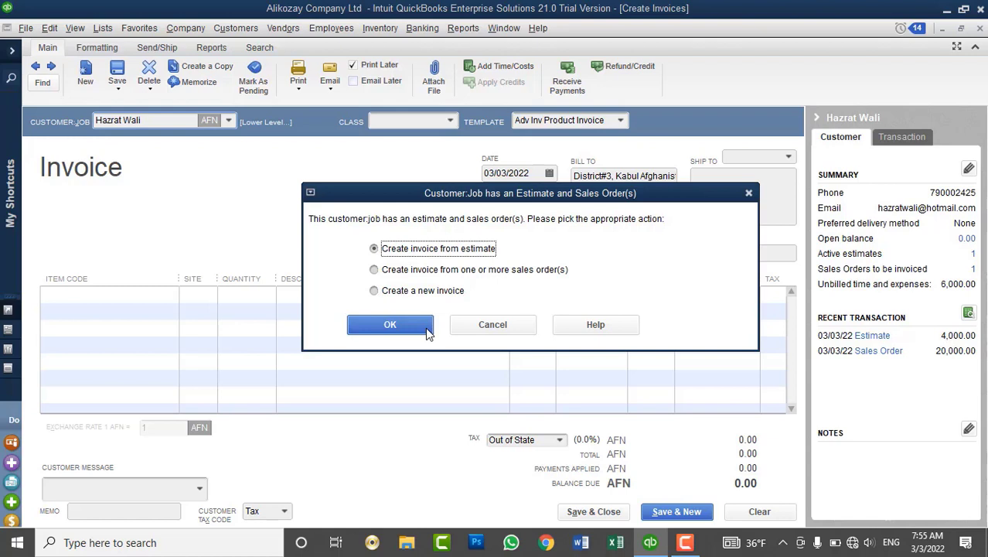
{"action": "left_click", "coordinate": [403, 274]}
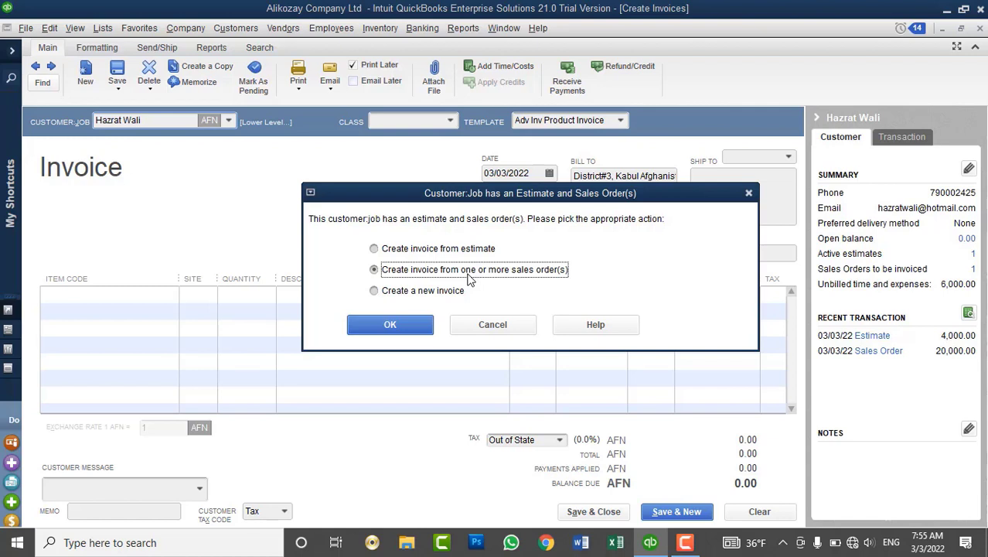
{"action": "left_click", "coordinate": [416, 294]}
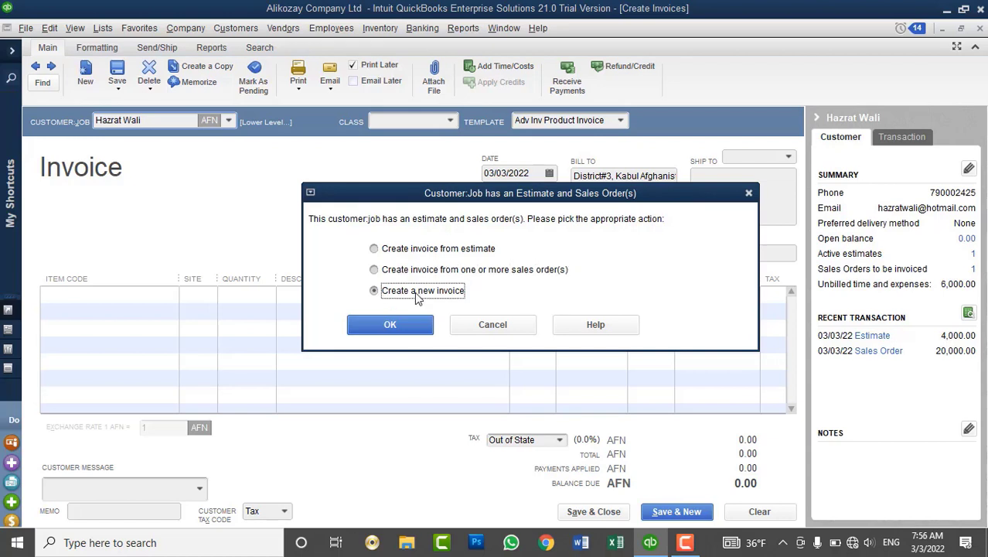
{"action": "left_click", "coordinate": [467, 270]}
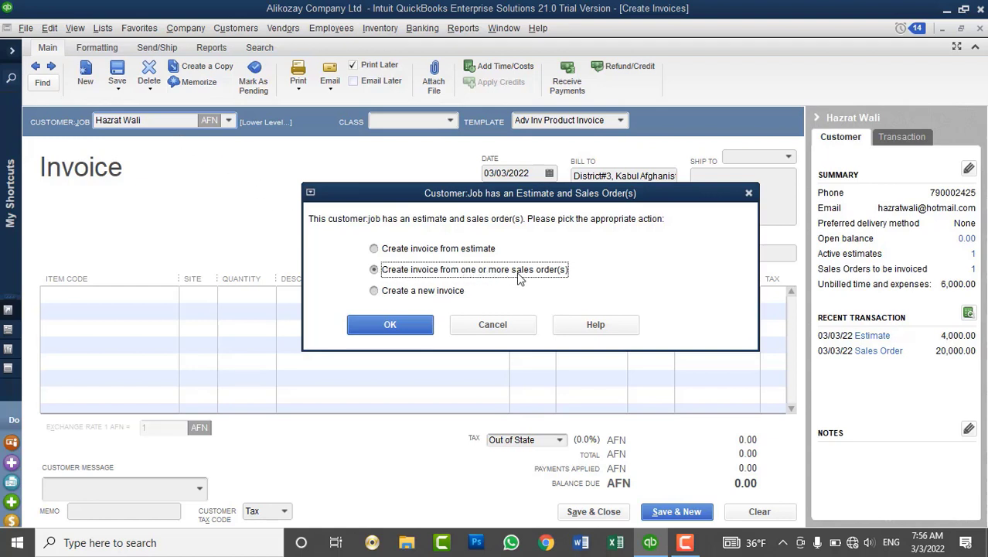
{"action": "left_click", "coordinate": [425, 324]}
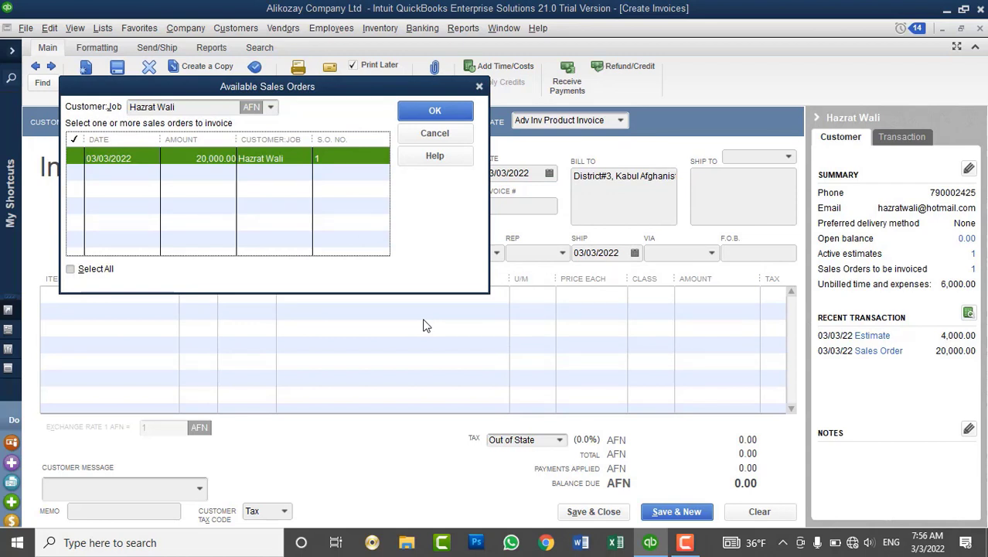
After browsing other customers' orders, return to the original customer and tick Sales Order 1 for 20,000.00.
{"action": "left_click", "coordinate": [271, 107]}
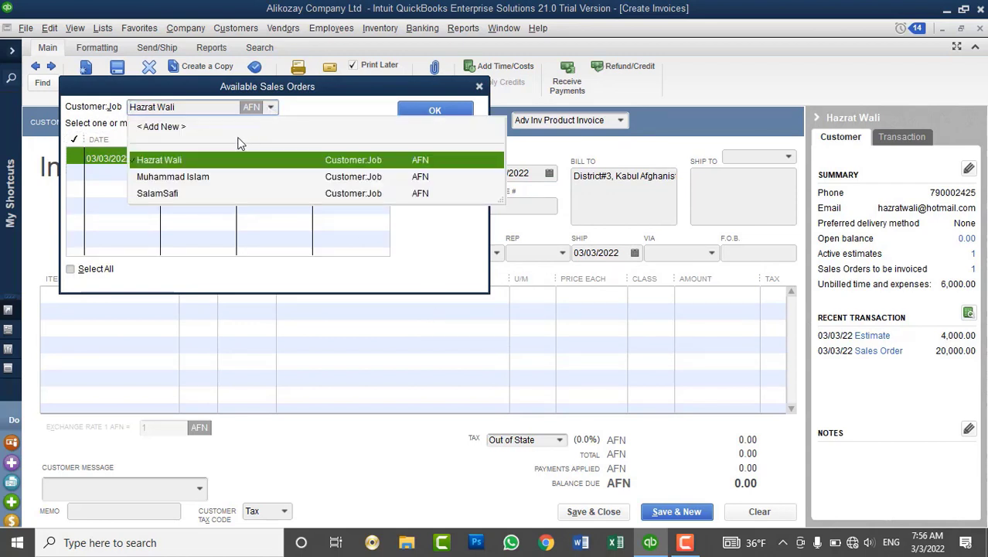
{"action": "left_click", "coordinate": [208, 185]}
{"action": "left_click", "coordinate": [270, 106]}
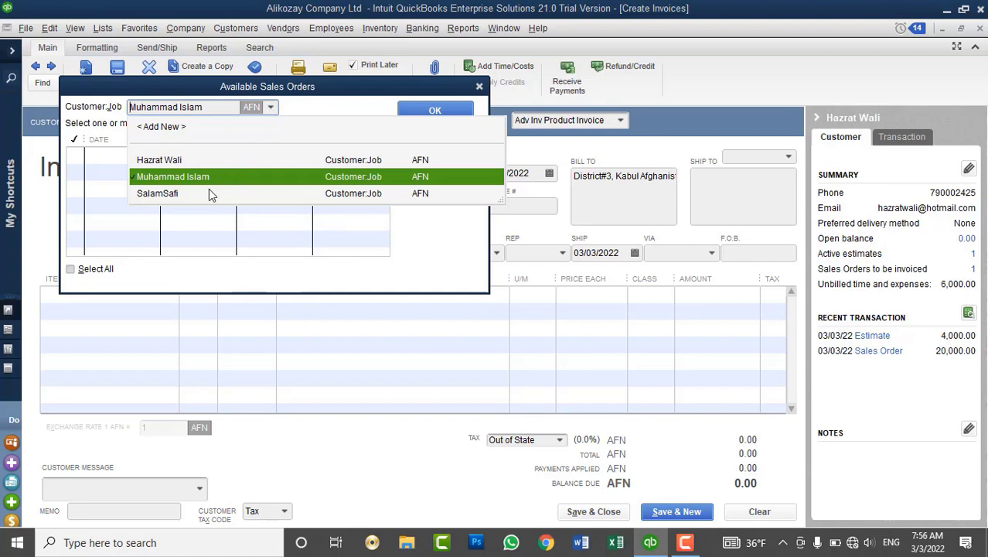
{"action": "left_click", "coordinate": [209, 193]}
{"action": "left_click", "coordinate": [270, 109]}
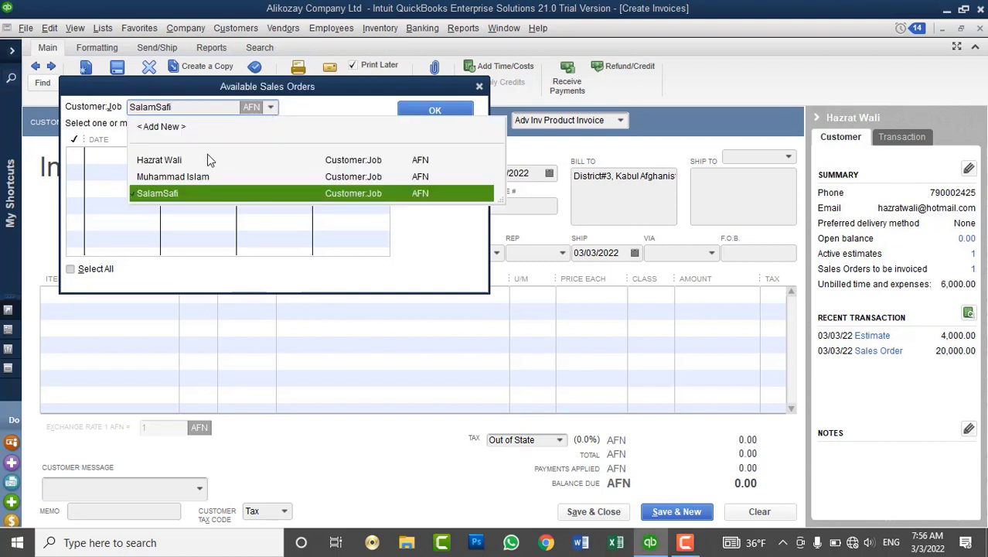
{"action": "left_click", "coordinate": [200, 152]}
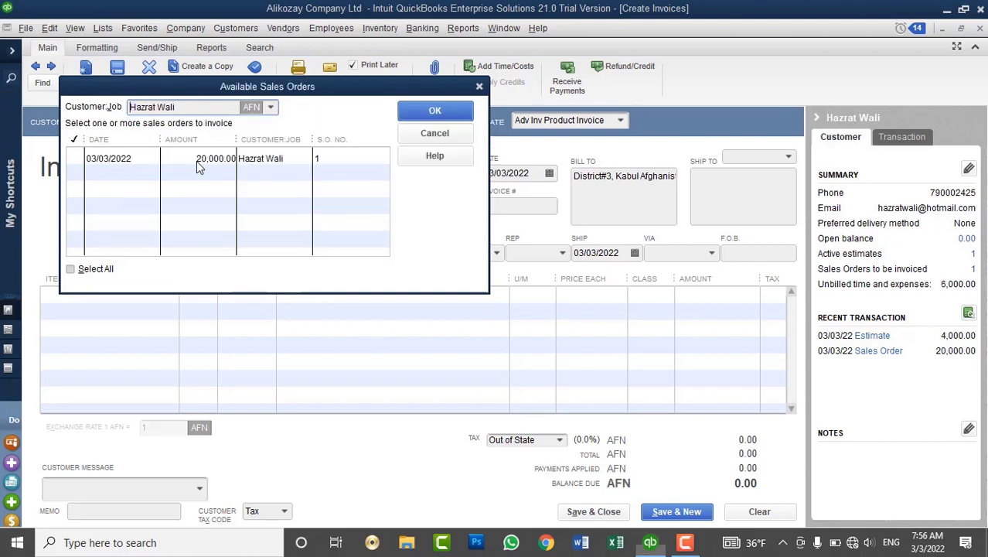
{"action": "left_click", "coordinate": [83, 159]}
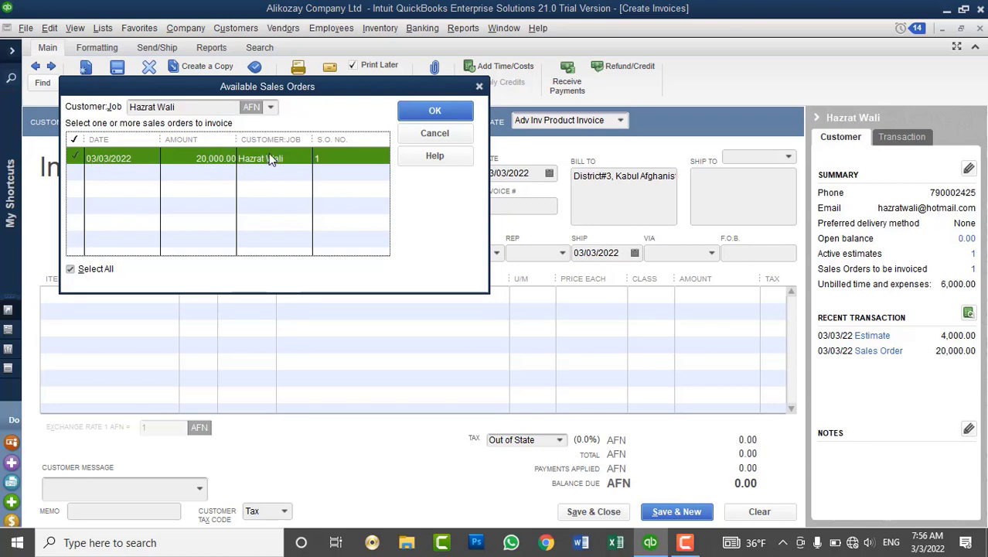
{"action": "left_click", "coordinate": [435, 113]}
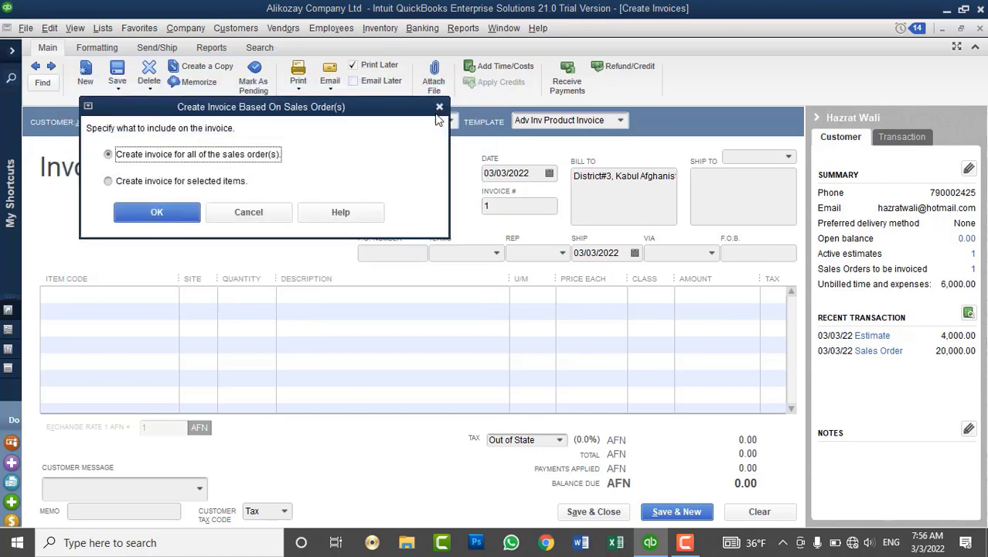
Invoice all of the sales order, bringing in 5 Intel Corei7 CPUs totalling AFN 20,000.00.
{"action": "left_click_drag", "start_coordinate": [348, 113], "coordinate": [587, 83]}
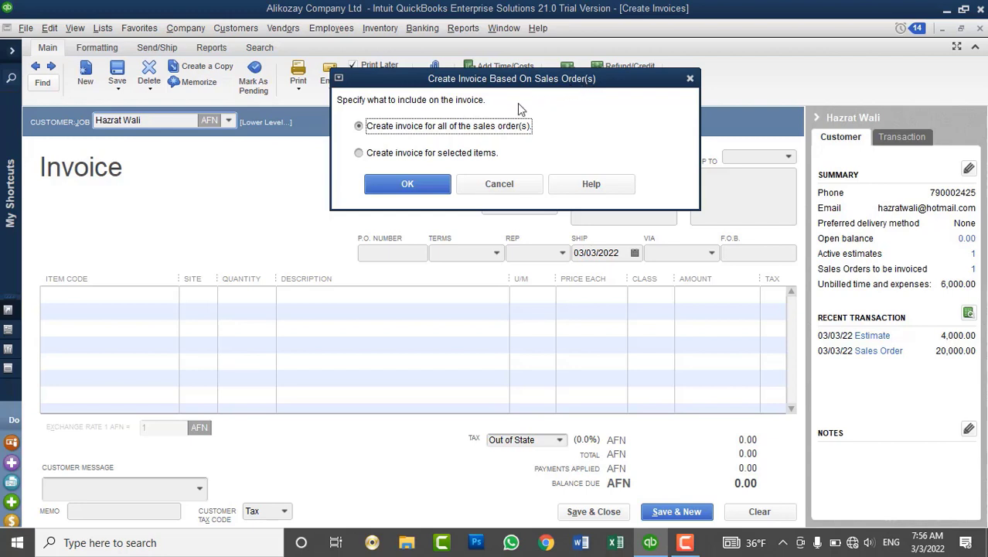
{"action": "left_click_drag", "start_coordinate": [489, 80], "coordinate": [503, 98]}
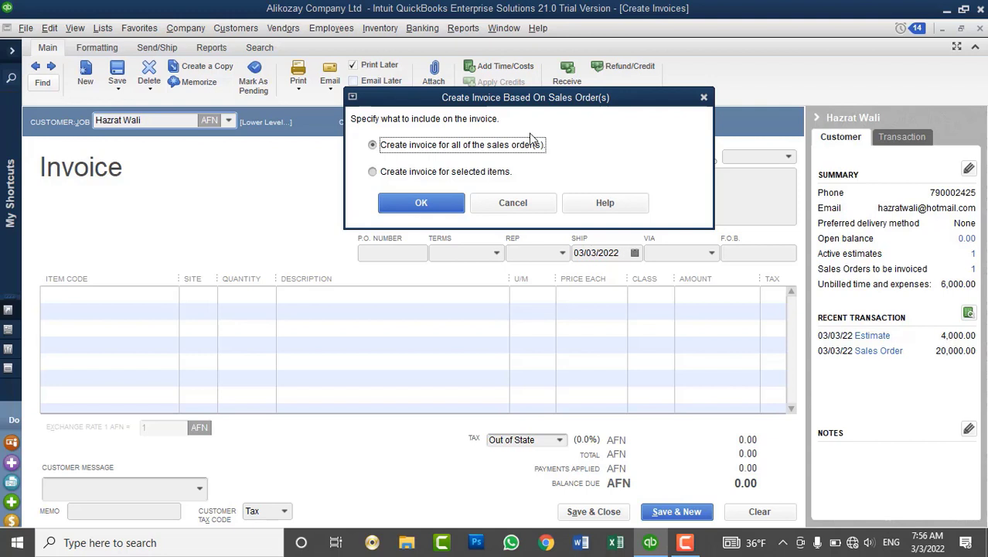
{"action": "left_click", "coordinate": [435, 171]}
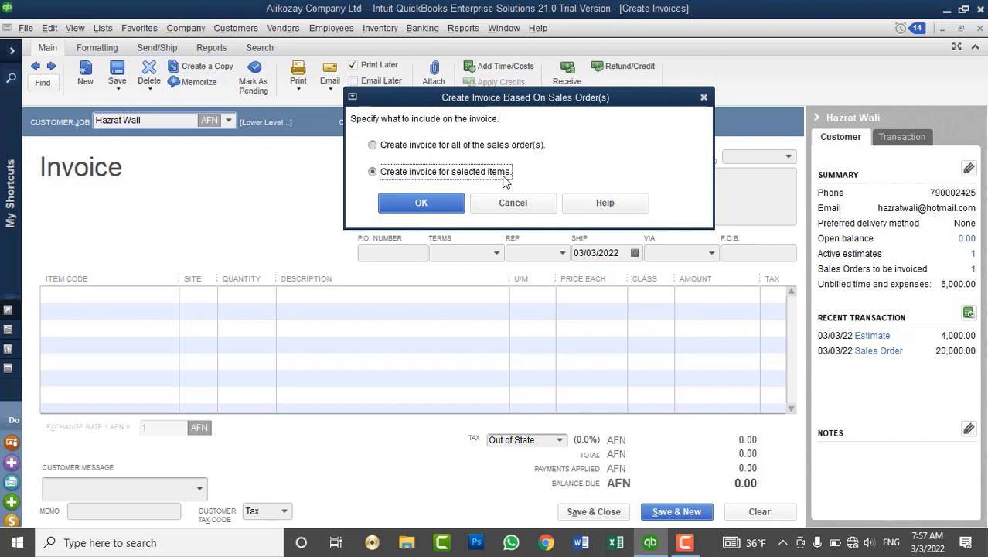
{"action": "left_click", "coordinate": [439, 149]}
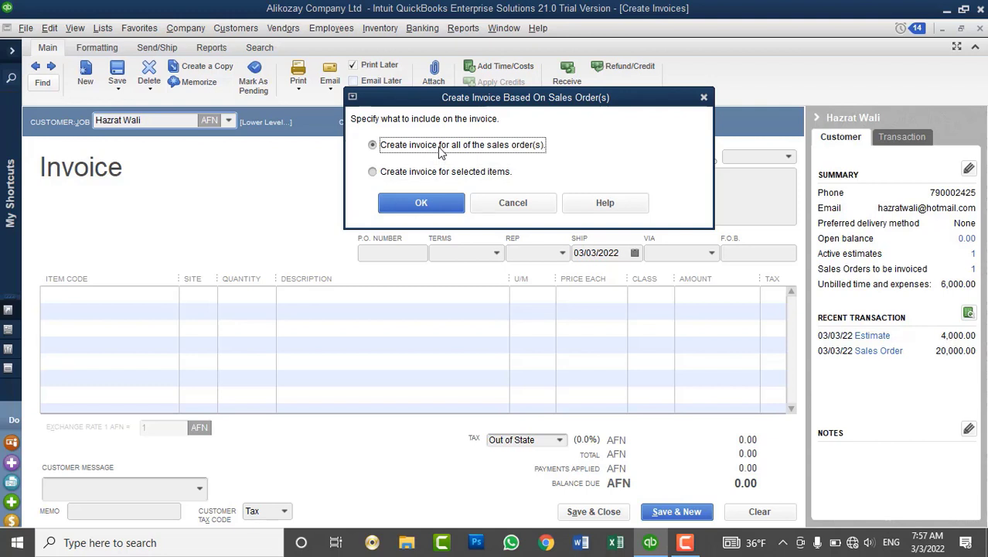
{"action": "left_click", "coordinate": [421, 203]}
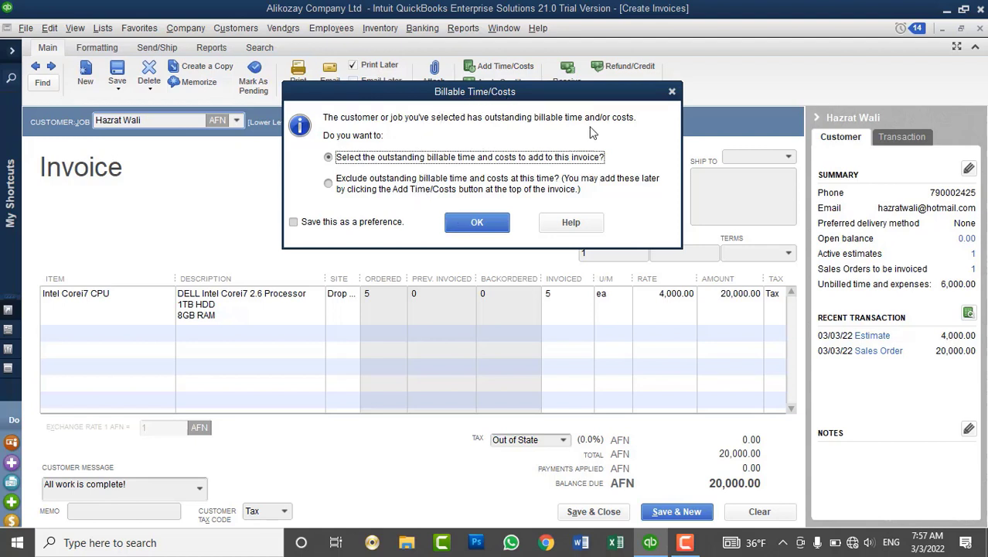
Dismiss the Billable Time/Costs prompt, leaving Invoice #1 at AFN 20,000.00.
{"action": "left_click", "coordinate": [672, 91]}
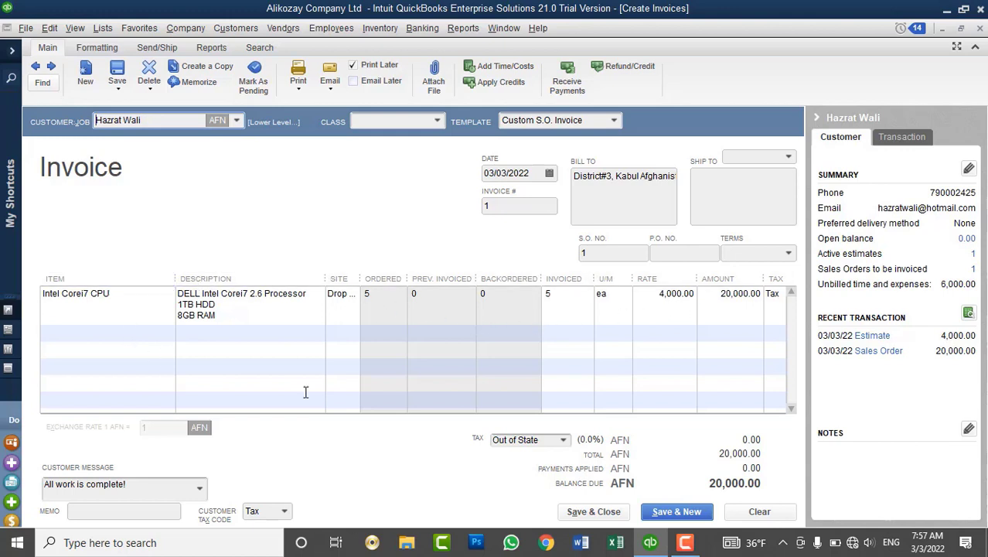
Review the invoice number, billing address and payment terms without changing them.
{"action": "left_click", "coordinate": [498, 209]}
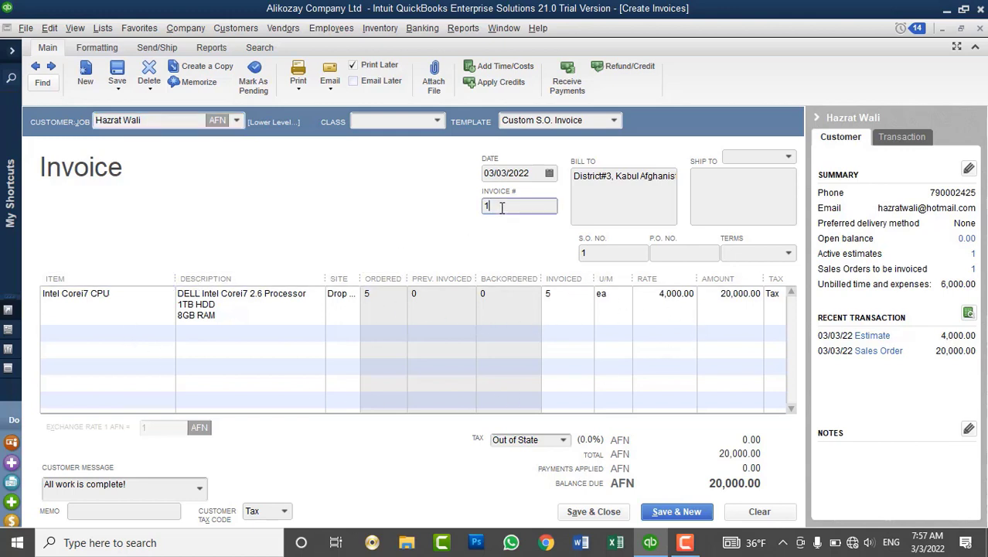
{"action": "left_click", "coordinate": [610, 192]}
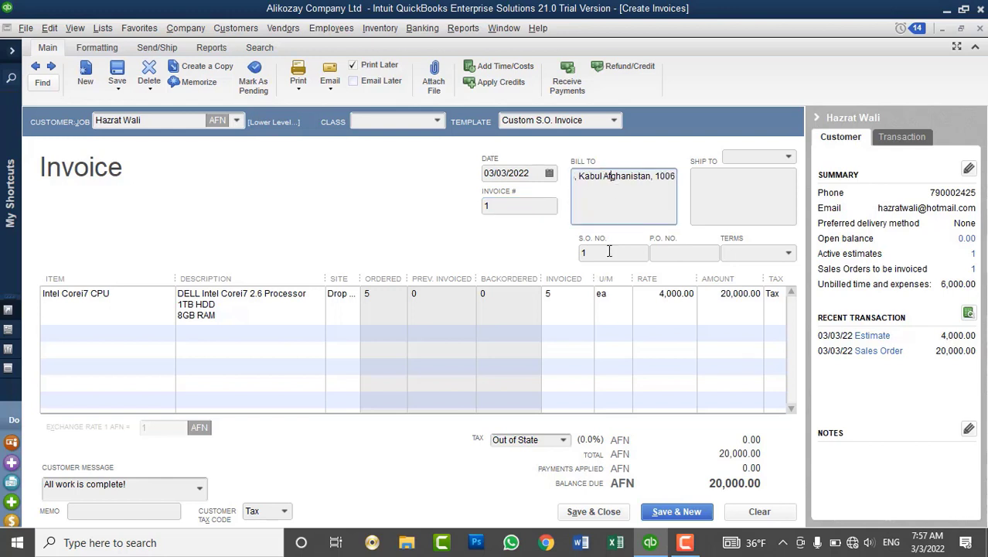
{"action": "left_click", "coordinate": [758, 252]}
{"action": "left_click", "coordinate": [789, 253]}
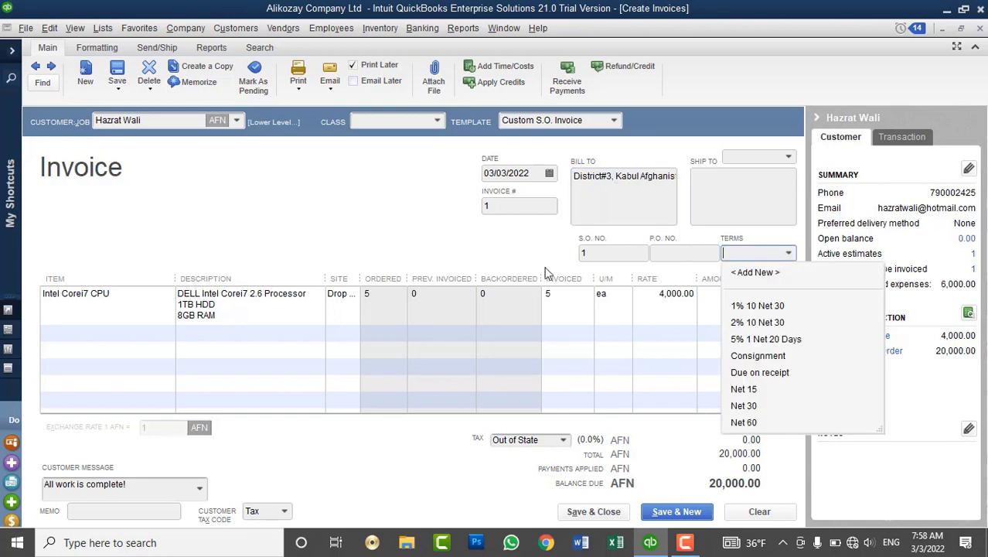
{"action": "left_click", "coordinate": [514, 253]}
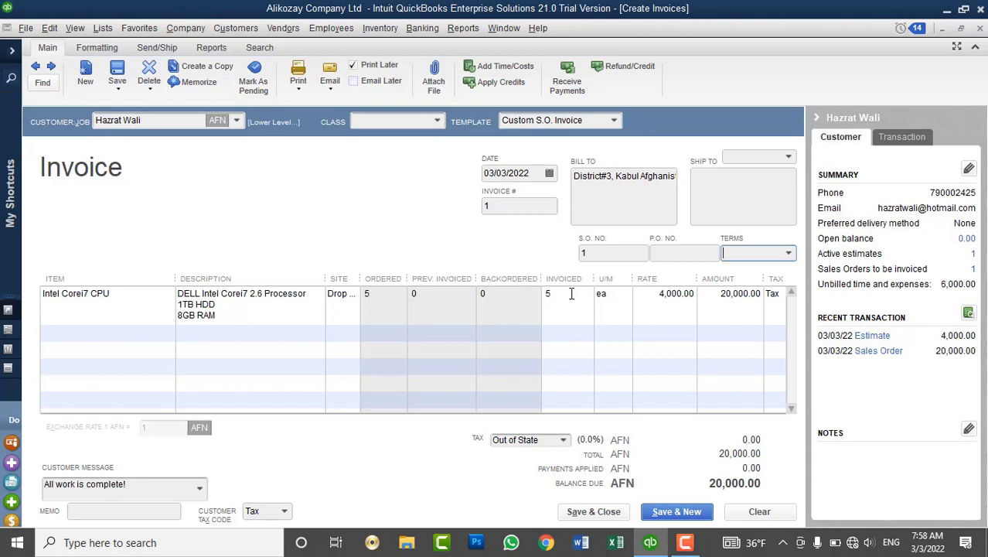
Keep 5 units invoiced on the CPU line and save the invoice.
{"action": "left_click", "coordinate": [569, 293]}
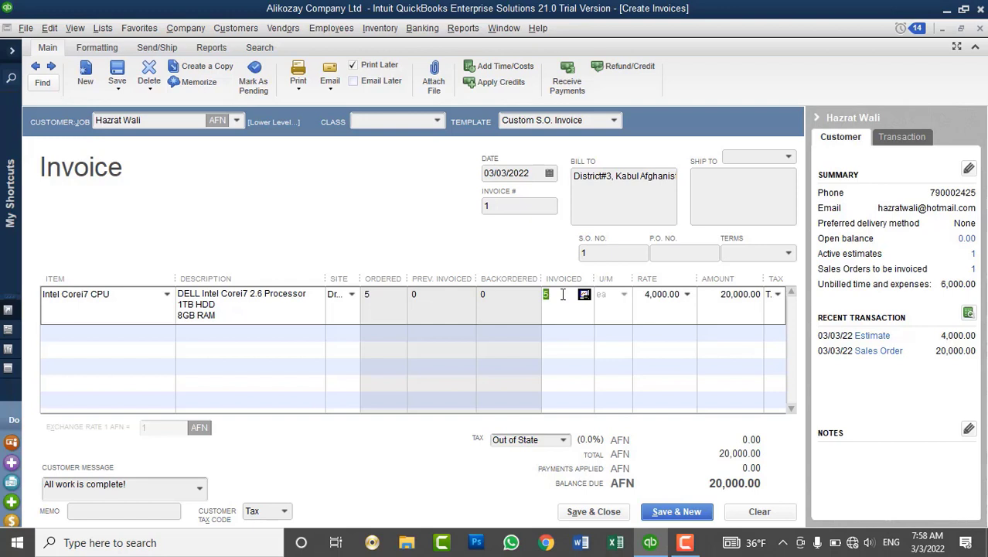
{"action": "type", "text": "4"}
{"action": "key", "text": "BackSpace"}
{"action": "left_click", "coordinate": [580, 333]}
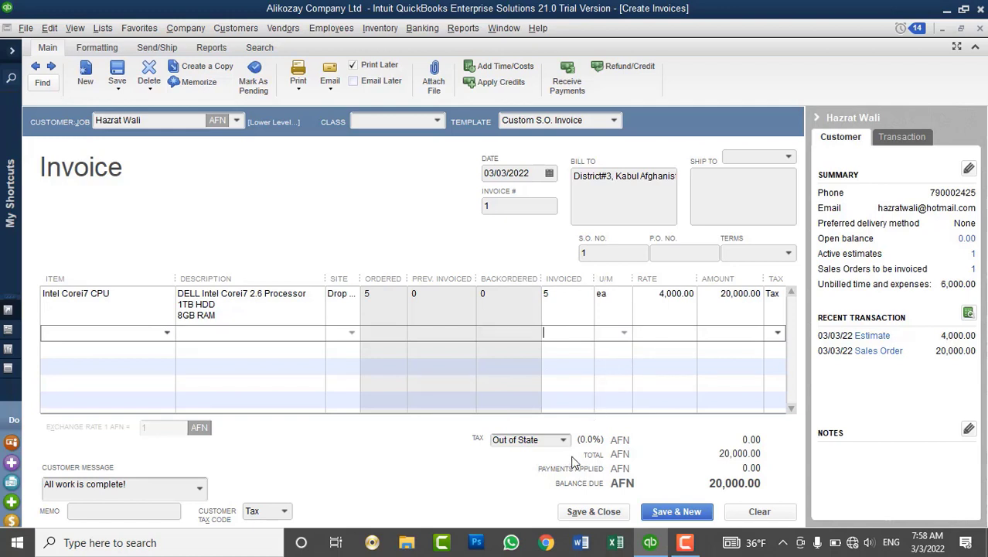
{"action": "left_click", "coordinate": [580, 518]}
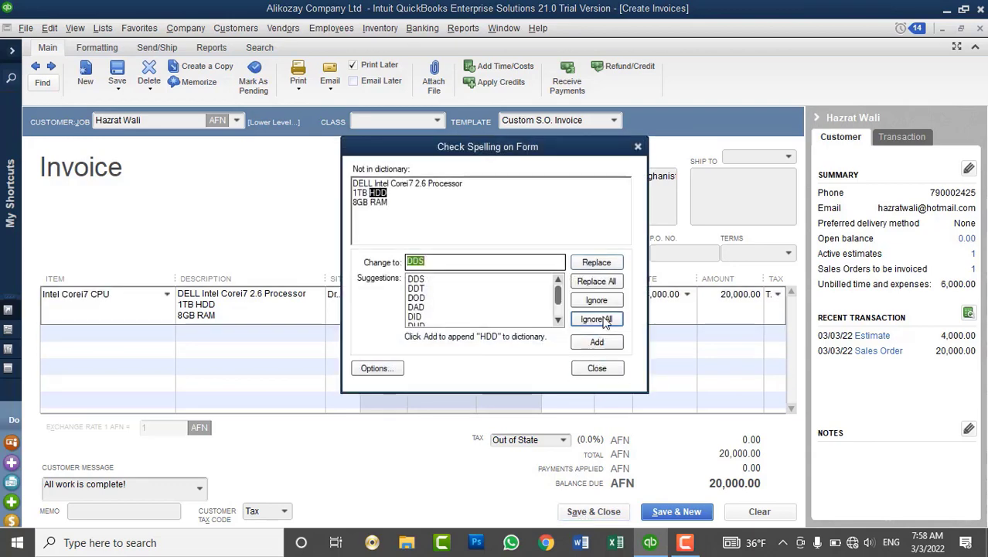
Ignore the HDD spelling flag so the invoice finishes saving.
{"action": "left_click", "coordinate": [604, 320]}
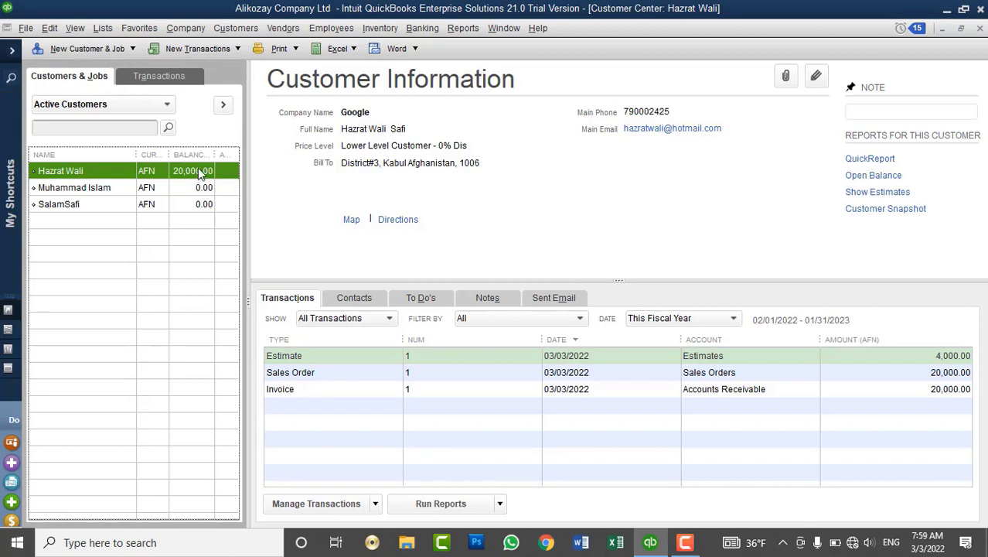
Open the Physical Inventory Worksheet from the Inventory menu.
{"action": "left_click", "coordinate": [398, 31]}
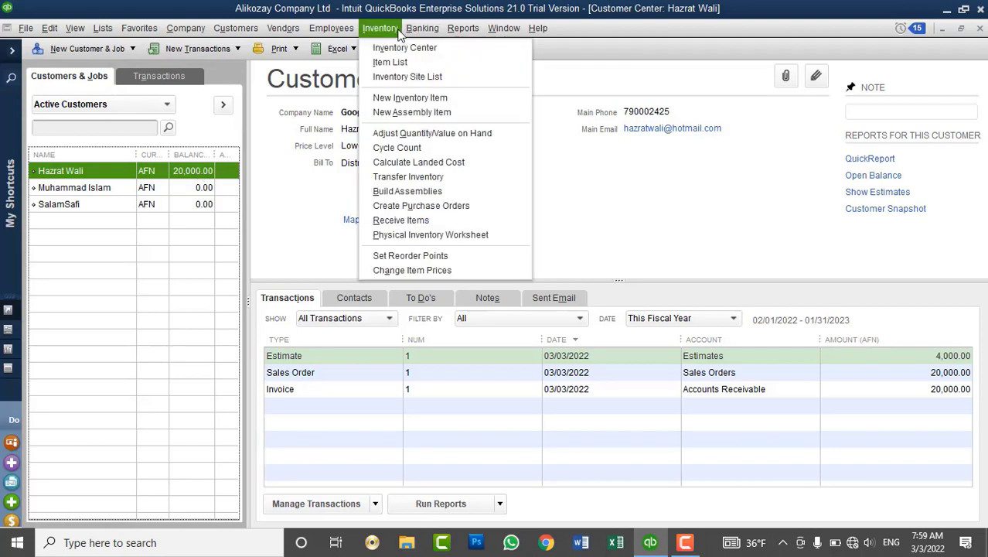
{"action": "left_click", "coordinate": [448, 237]}
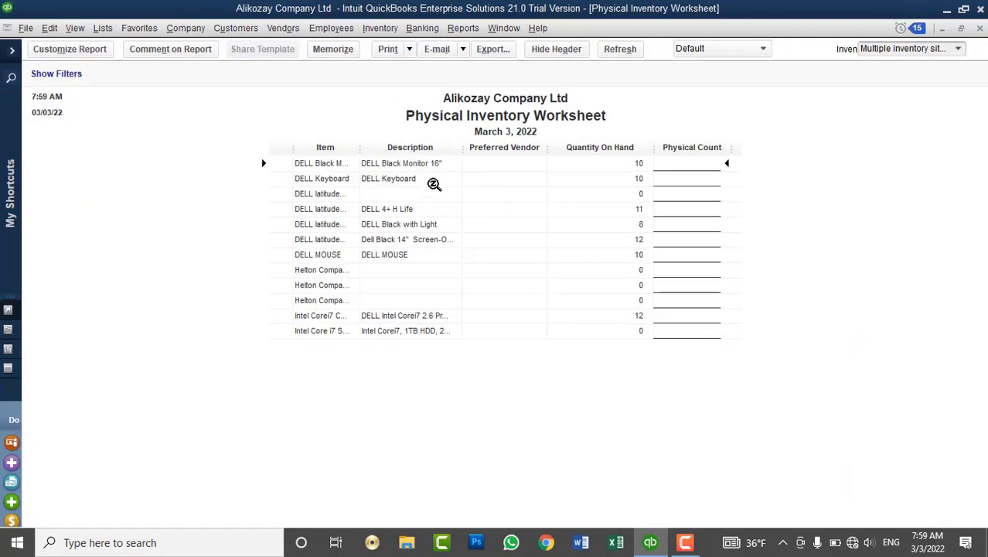
Widen the Item column to show full names like Intel Corei7 CPU, then close the worksheet.
{"action": "left_click_drag", "start_coordinate": [362, 155], "coordinate": [438, 174]}
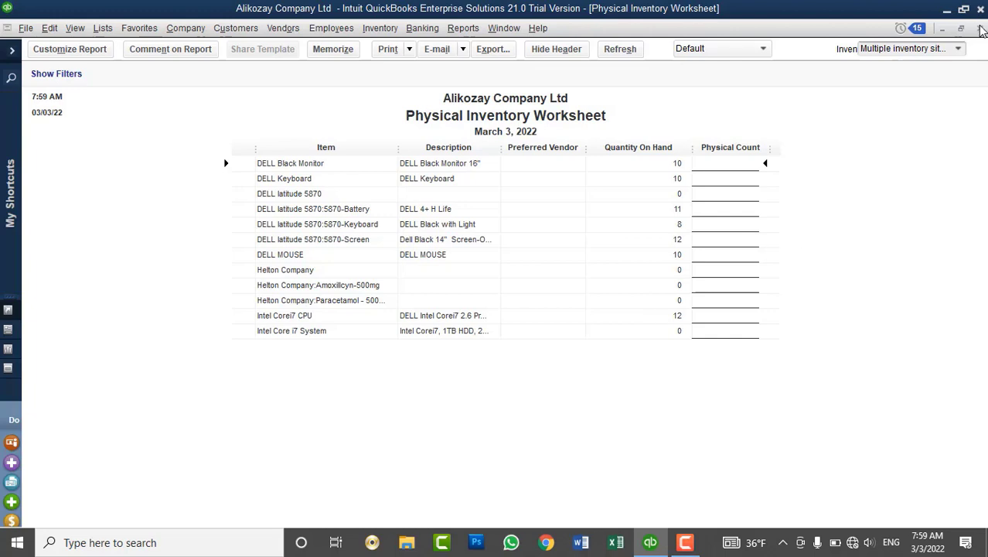
{"action": "left_click", "coordinate": [980, 28]}
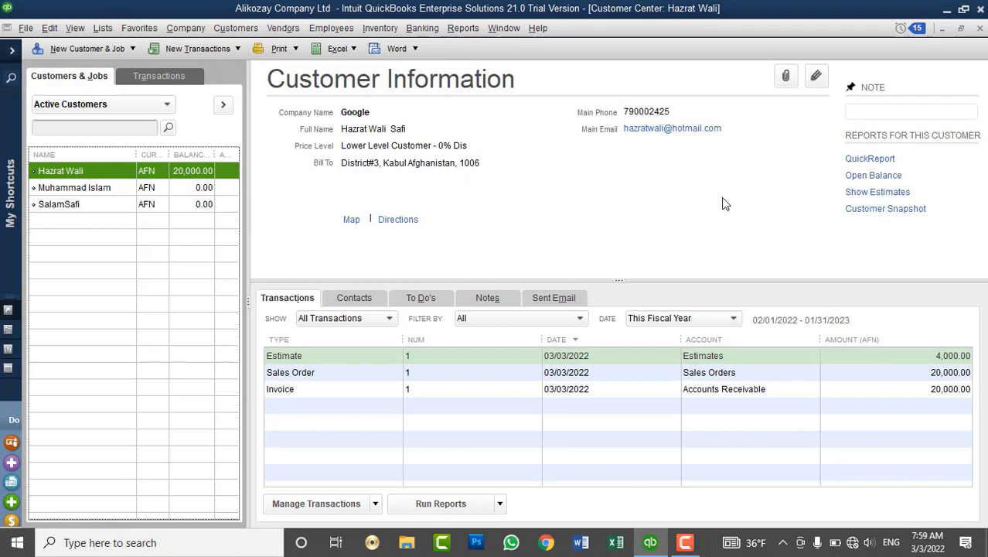
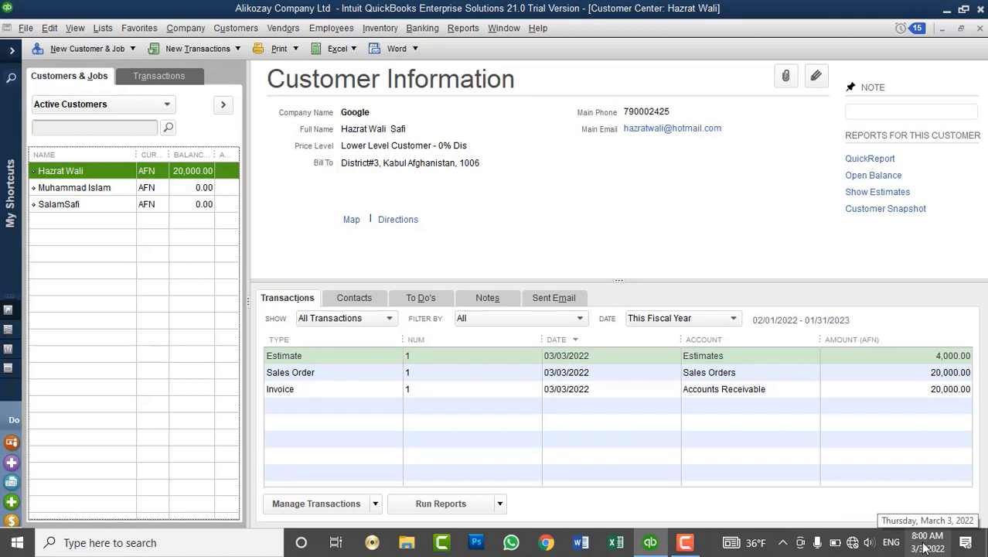
Select the third customer, look through the Customers and Company menus, and start a Receive Payment for them.
{"action": "left_click", "coordinate": [197, 205]}
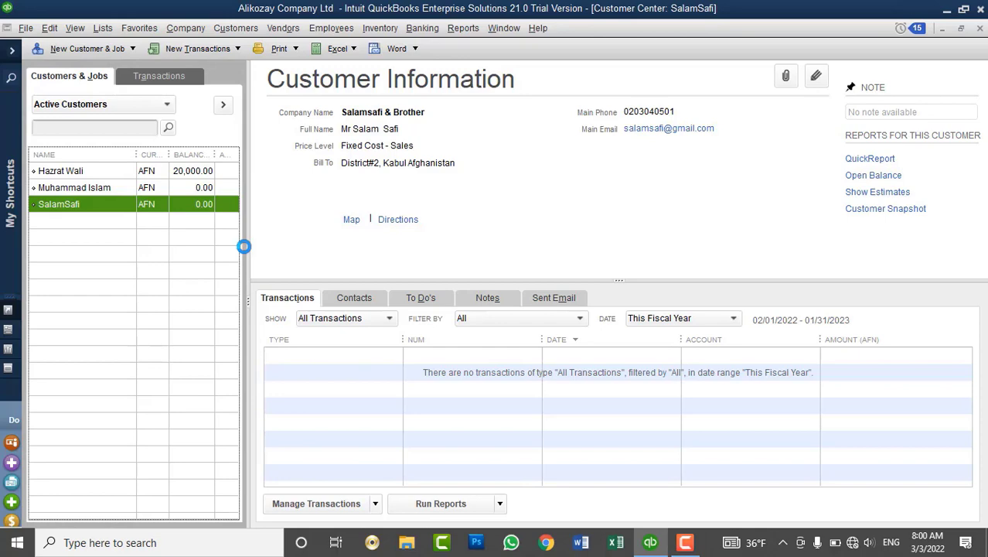
{"action": "left_click", "coordinate": [225, 29]}
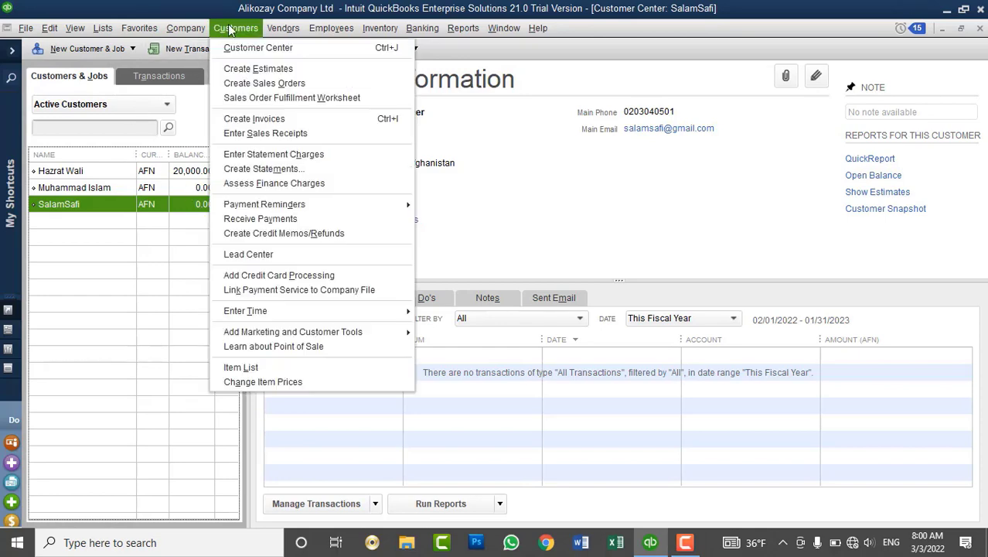
{"action": "left_click", "coordinate": [186, 28]}
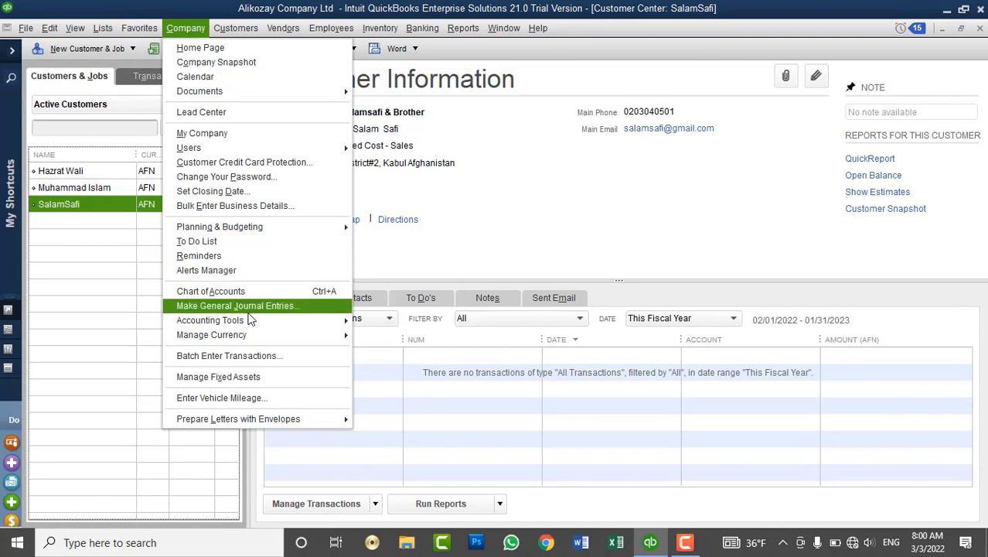
{"action": "mouse_move", "coordinate": [235, 27]}
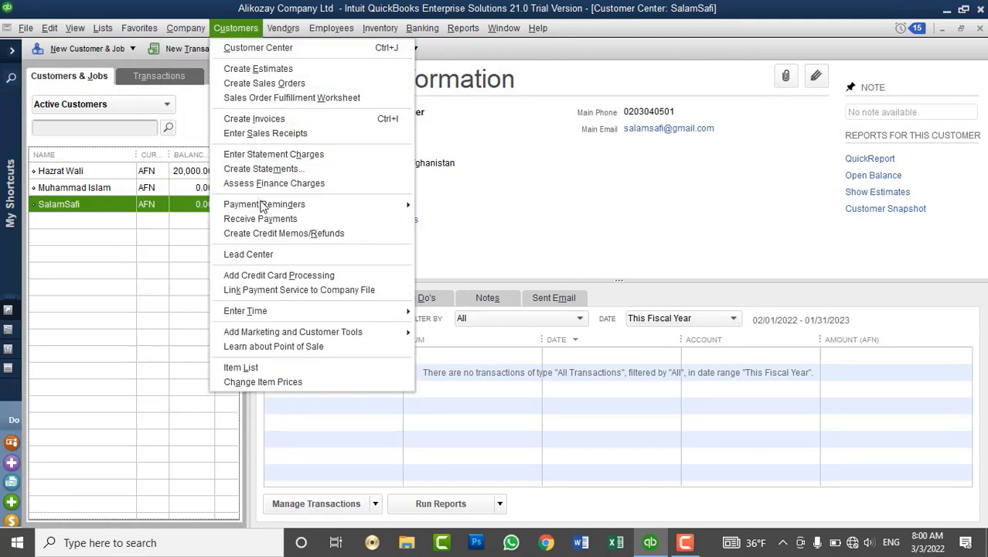
{"action": "left_click", "coordinate": [277, 219]}
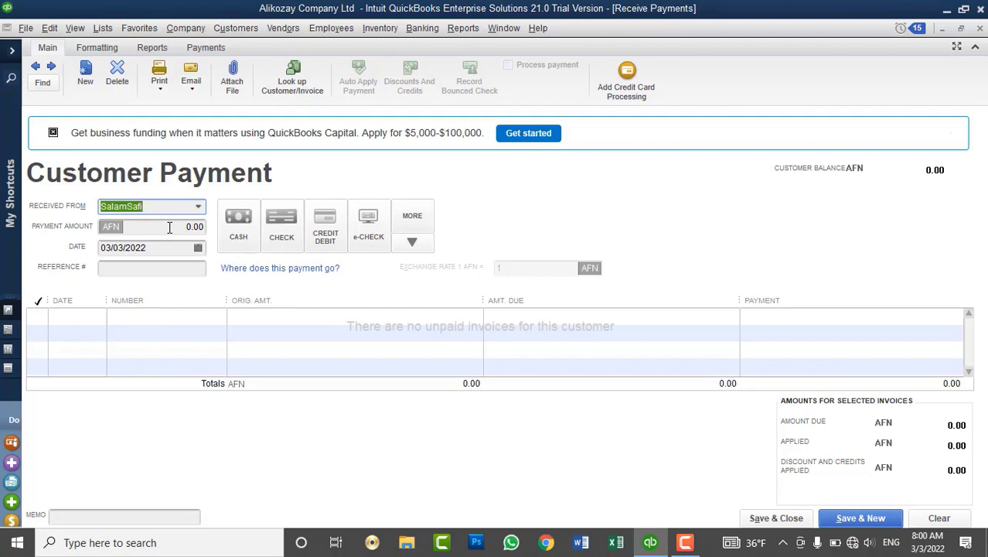
{"action": "left_click", "coordinate": [169, 226]}
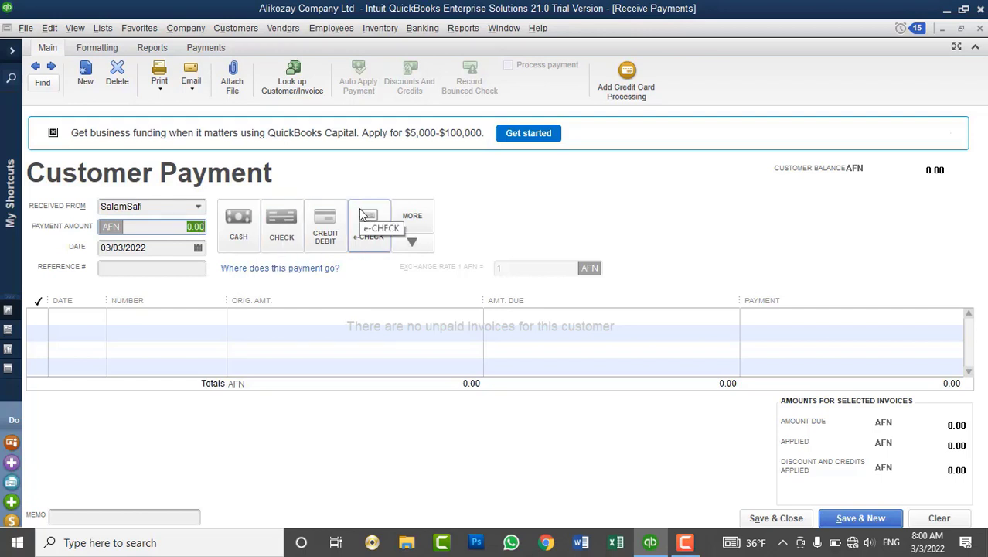
{"action": "left_click", "coordinate": [978, 30]}
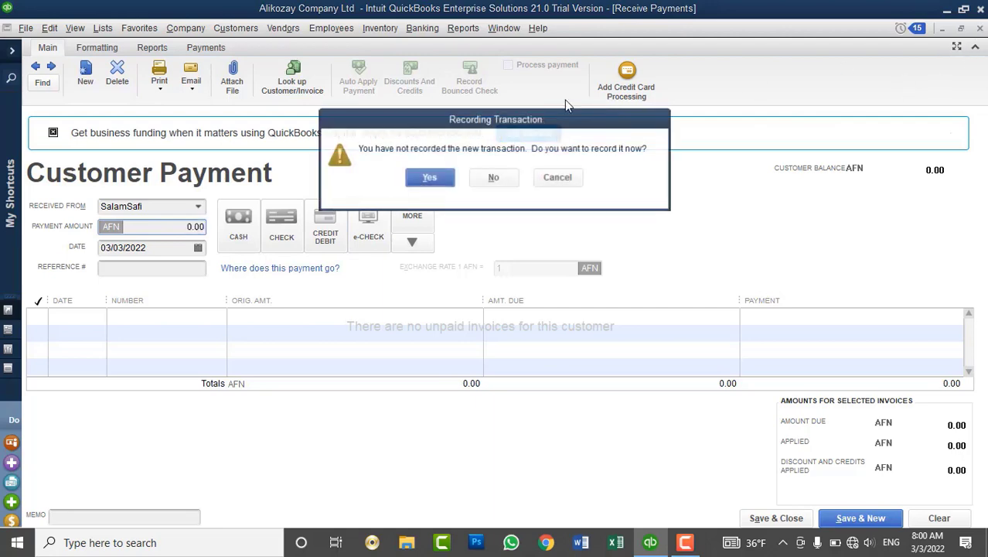
{"action": "left_click", "coordinate": [494, 177]}
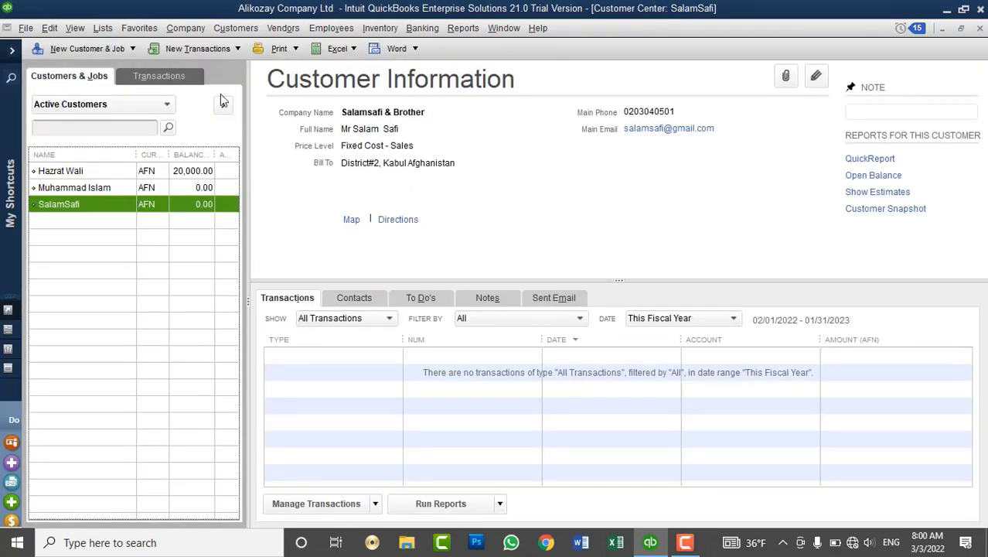
Select the 20,000.00 customer, expand the icon bar, and review Accounts Receivable and Payable in Company Snapshot.
{"action": "left_click", "coordinate": [175, 177]}
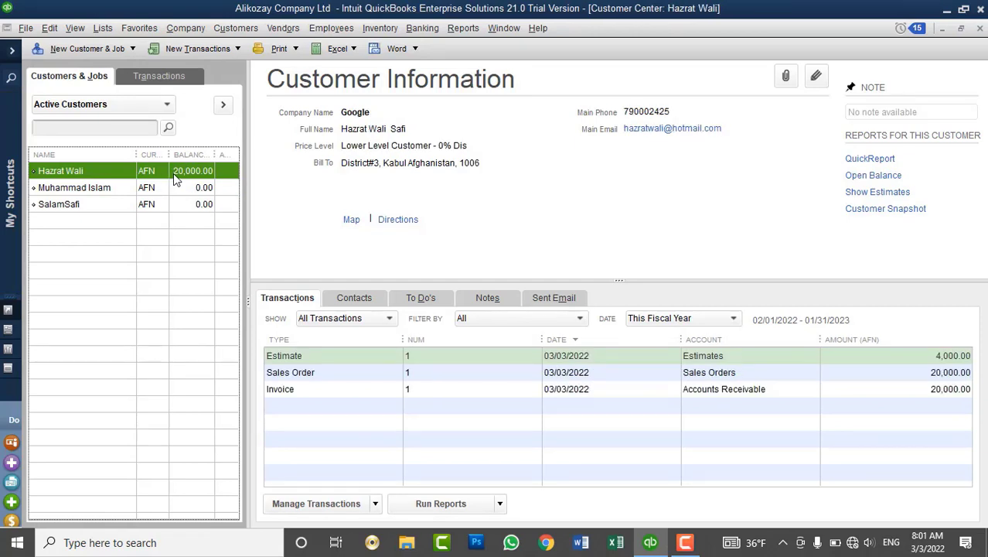
{"action": "left_click", "coordinate": [11, 49]}
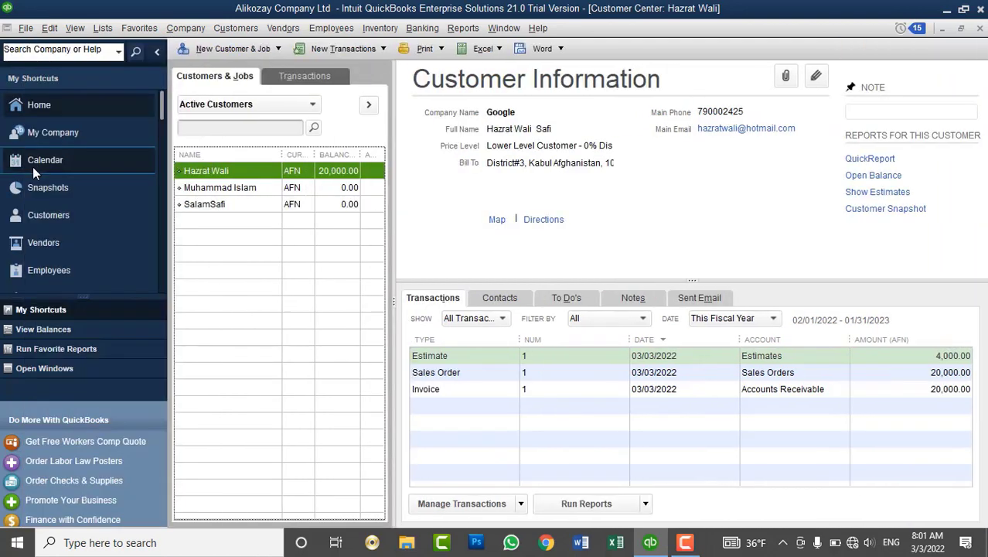
{"action": "left_click", "coordinate": [80, 192]}
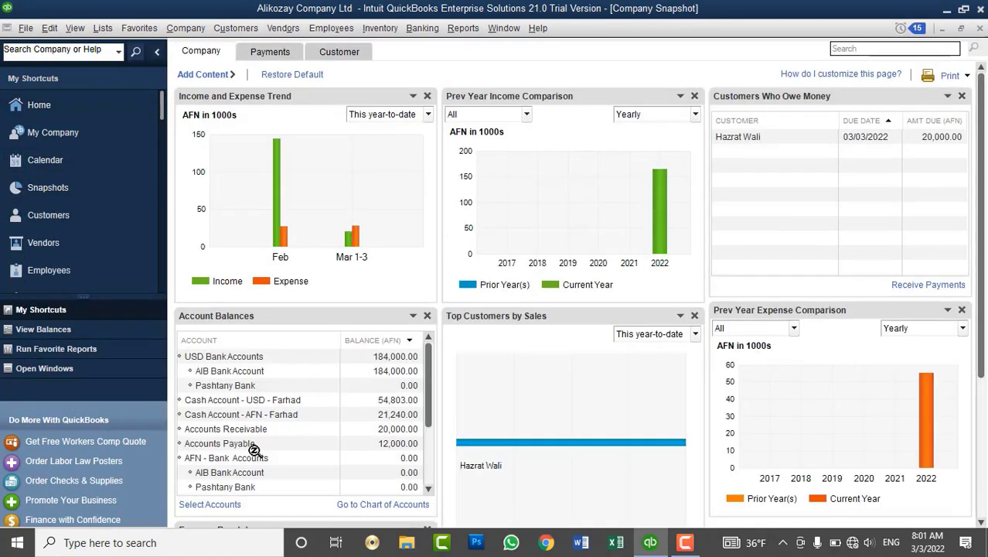
{"action": "left_click", "coordinate": [249, 430]}
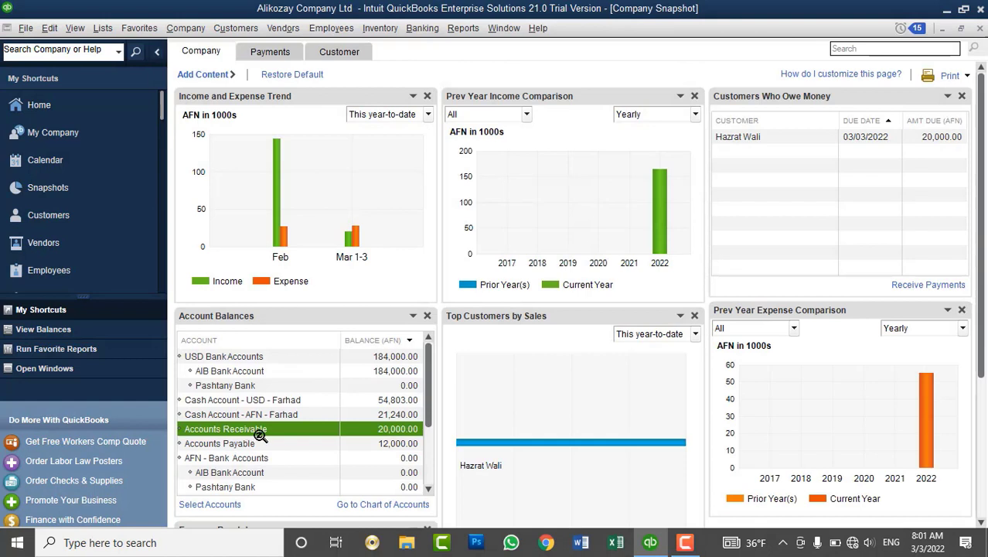
{"action": "left_click", "coordinate": [385, 447]}
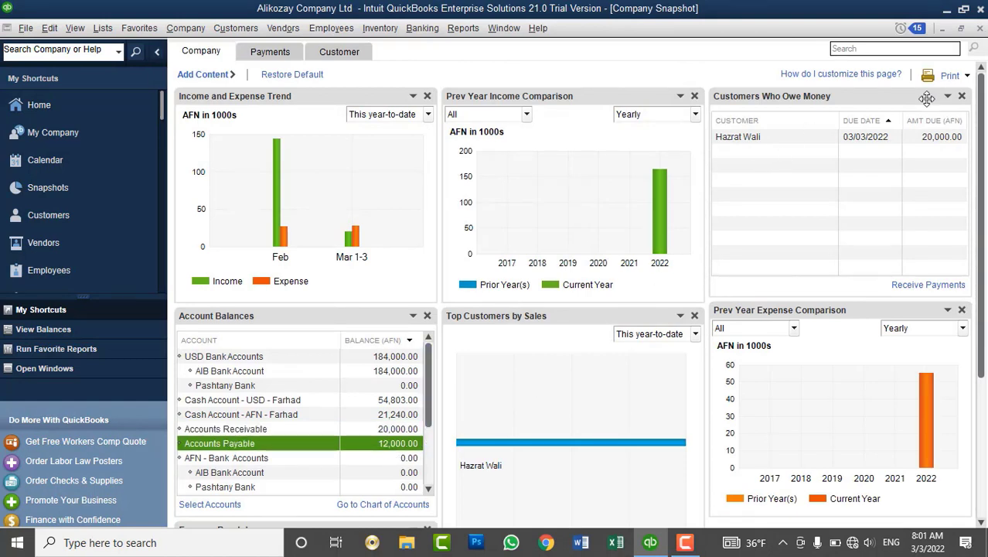
{"action": "left_click", "coordinate": [979, 29]}
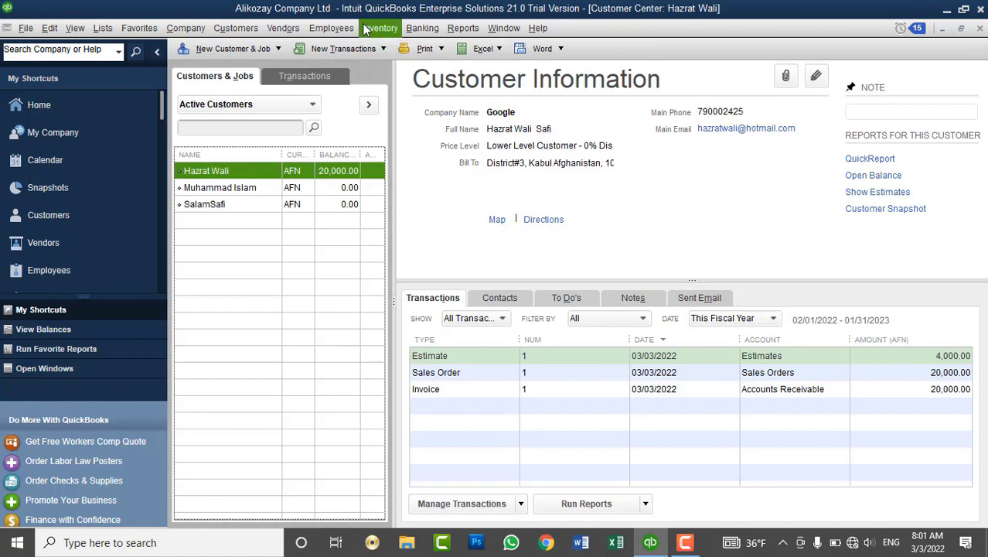
Reselect the third customer, who has no transactions, and reopen the Customers menu.
{"action": "left_click", "coordinate": [252, 34]}
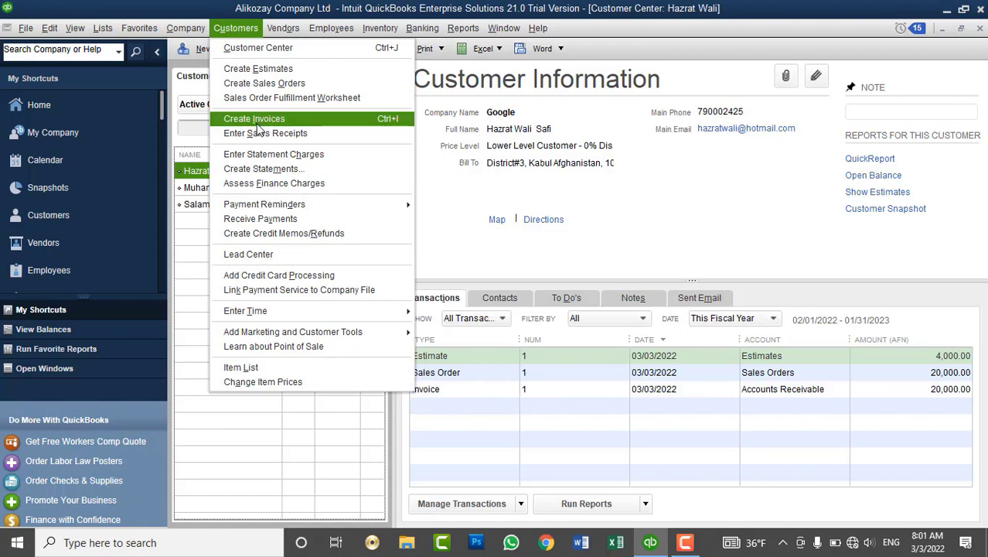
{"action": "key", "text": "Escape"}
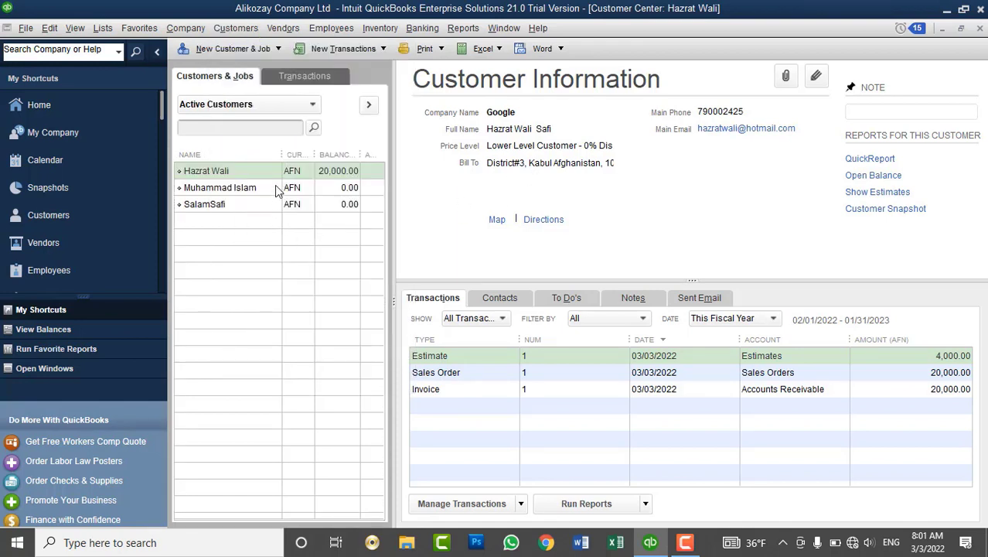
{"action": "left_click", "coordinate": [266, 205]}
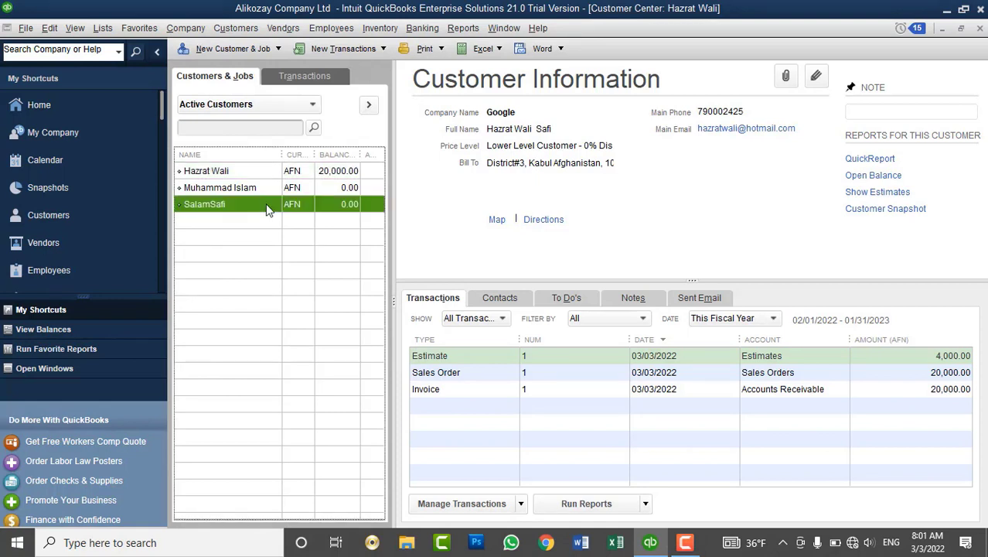
{"action": "left_click", "coordinate": [249, 33]}
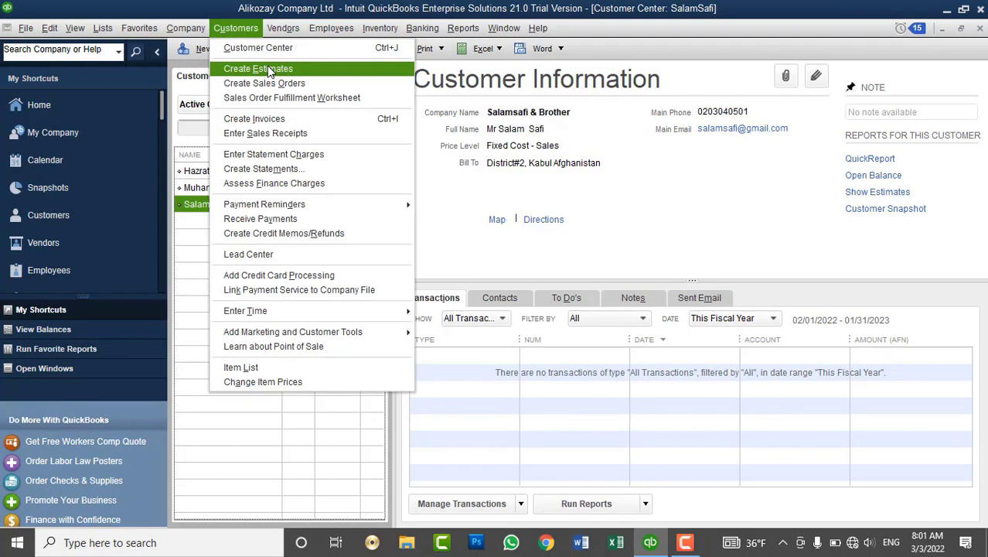
{"action": "left_click", "coordinate": [272, 85]}
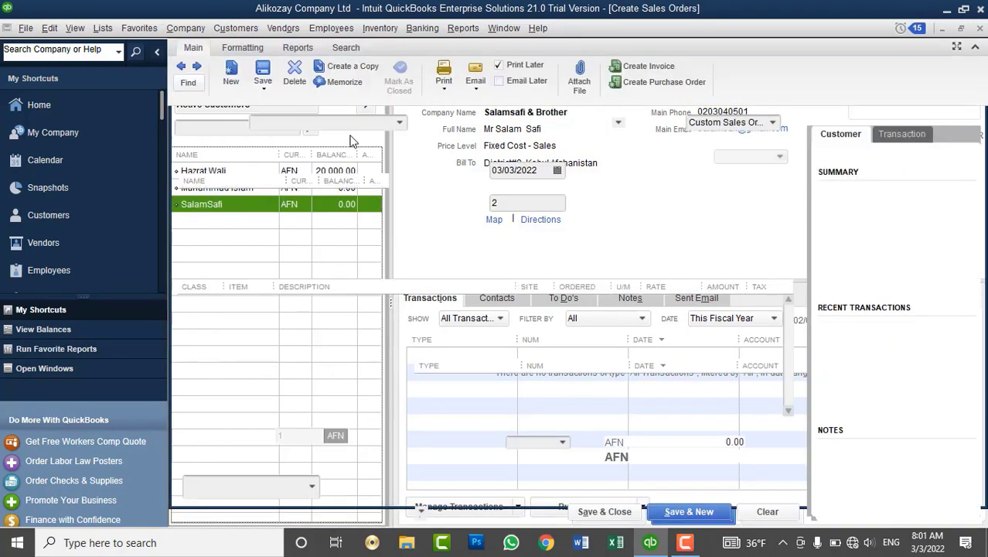
{"action": "left_click", "coordinate": [267, 304]}
{"action": "left_click", "coordinate": [269, 305]}
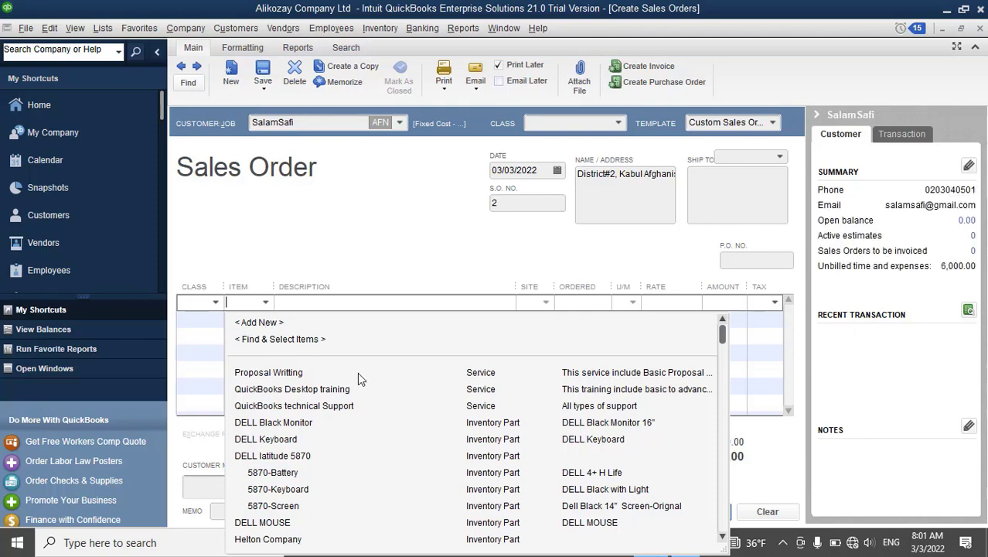
{"action": "scroll", "coordinate": [356, 387], "scroll_direction": "down", "scroll_amount": 3}
{"action": "scroll", "coordinate": [307, 410], "scroll_direction": "up", "scroll_amount": 1}
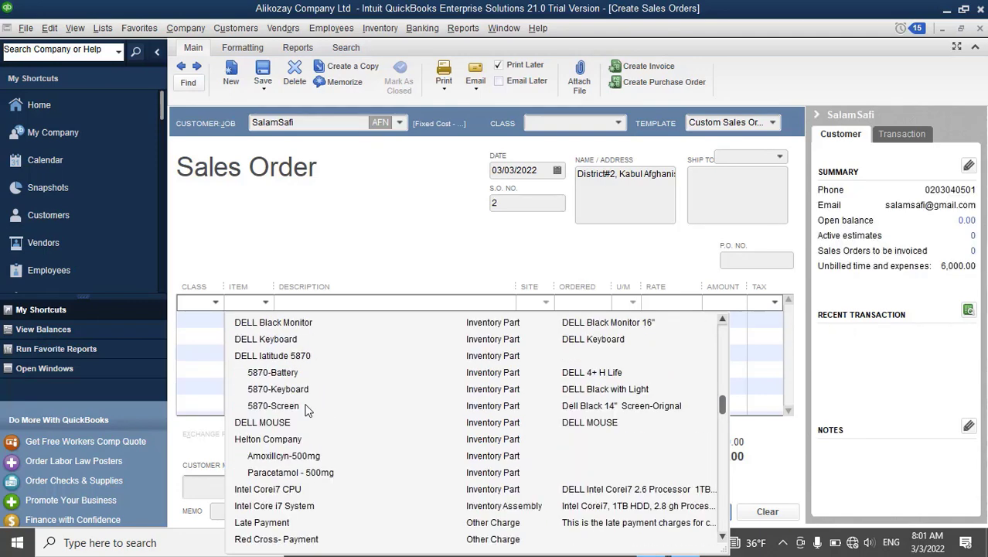
{"action": "left_click", "coordinate": [283, 490]}
{"action": "left_click", "coordinate": [265, 341]}
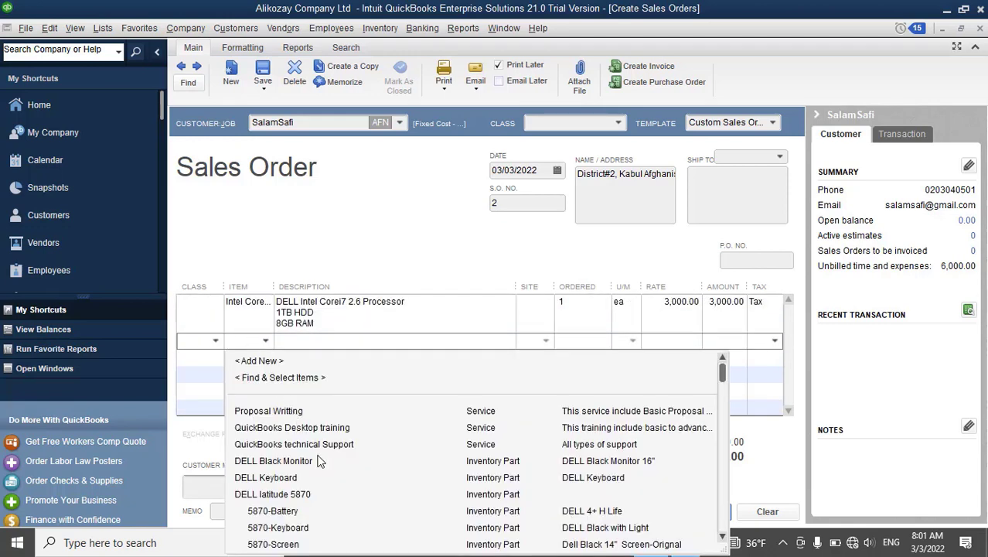
{"action": "left_click", "coordinate": [307, 462]}
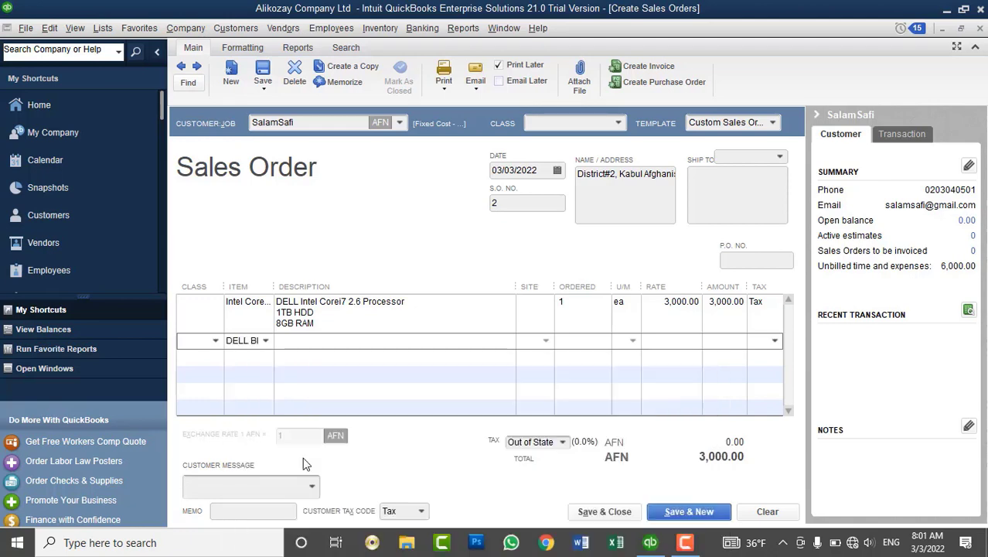
View the Physical Inventory Worksheet report, then close it.
{"action": "left_click", "coordinate": [379, 27]}
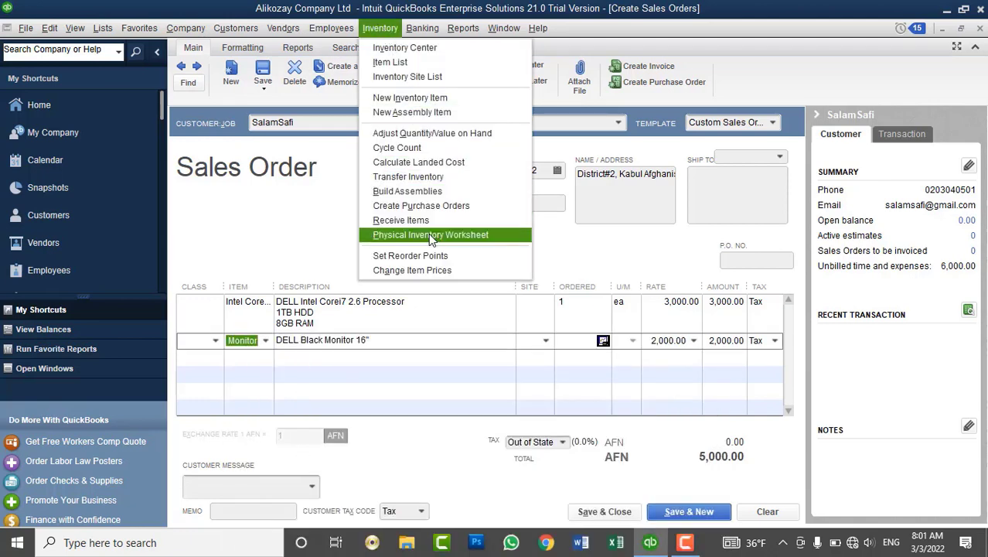
{"action": "left_click", "coordinate": [428, 233]}
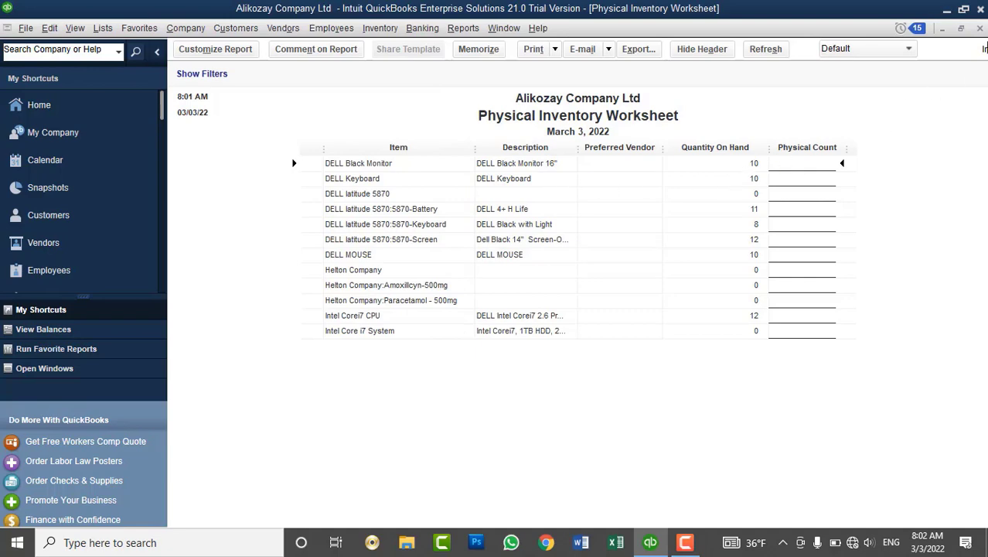
{"action": "left_click", "coordinate": [980, 28]}
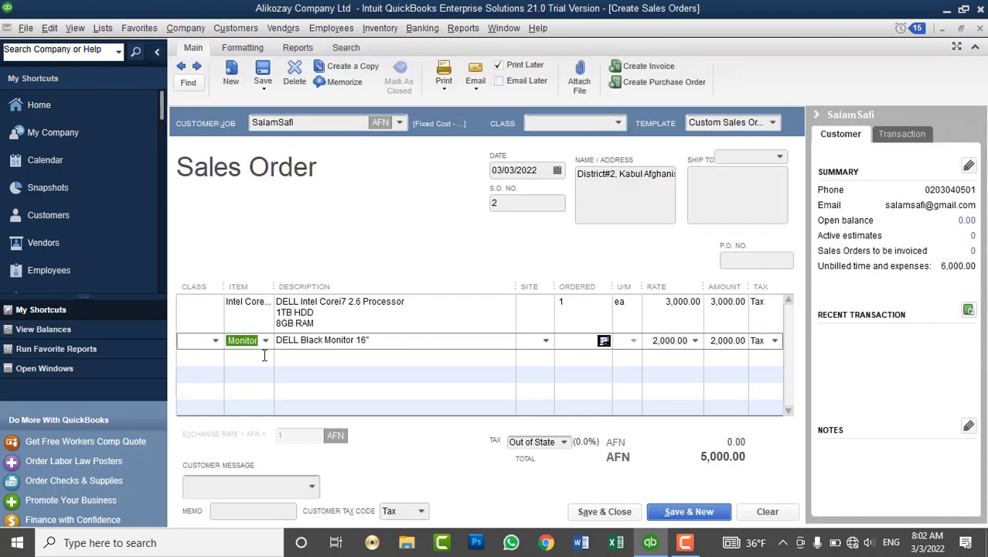
Change the first line to DELL Keyboard and set Ordered to 10 on both lines.
{"action": "left_click", "coordinate": [267, 302]}
{"action": "left_click", "coordinate": [266, 303]}
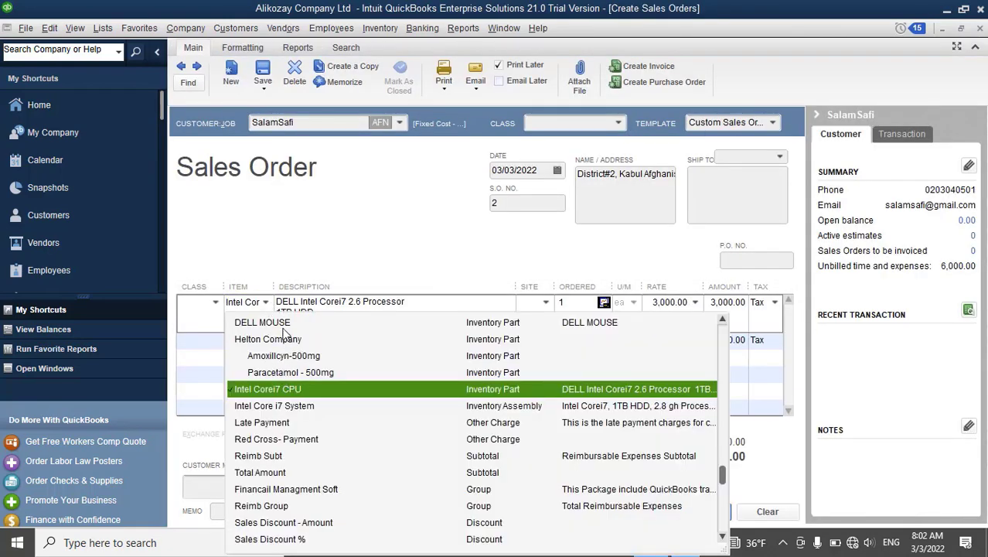
{"action": "scroll", "coordinate": [279, 352], "scroll_direction": "up", "scroll_amount": 4}
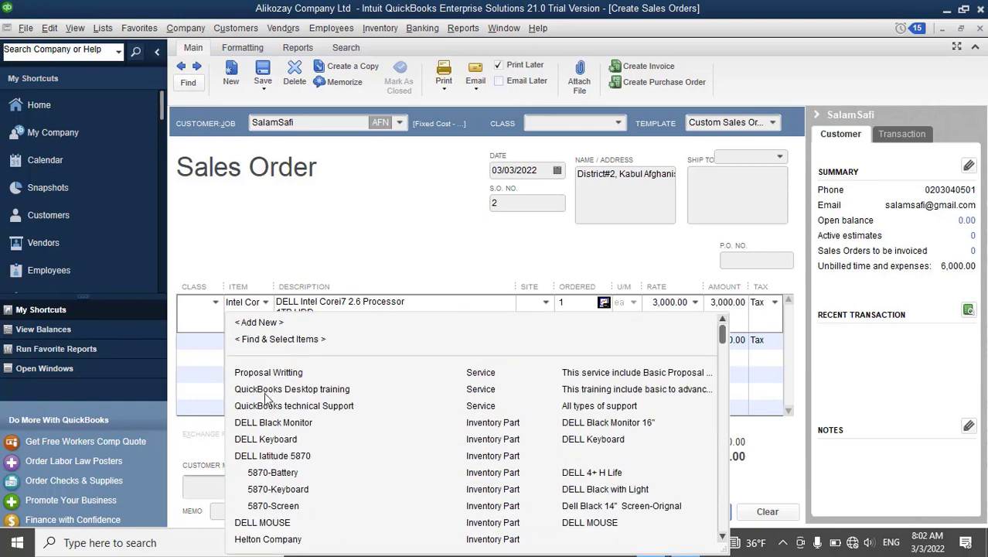
{"action": "left_click", "coordinate": [272, 439]}
{"action": "left_click", "coordinate": [272, 439]}
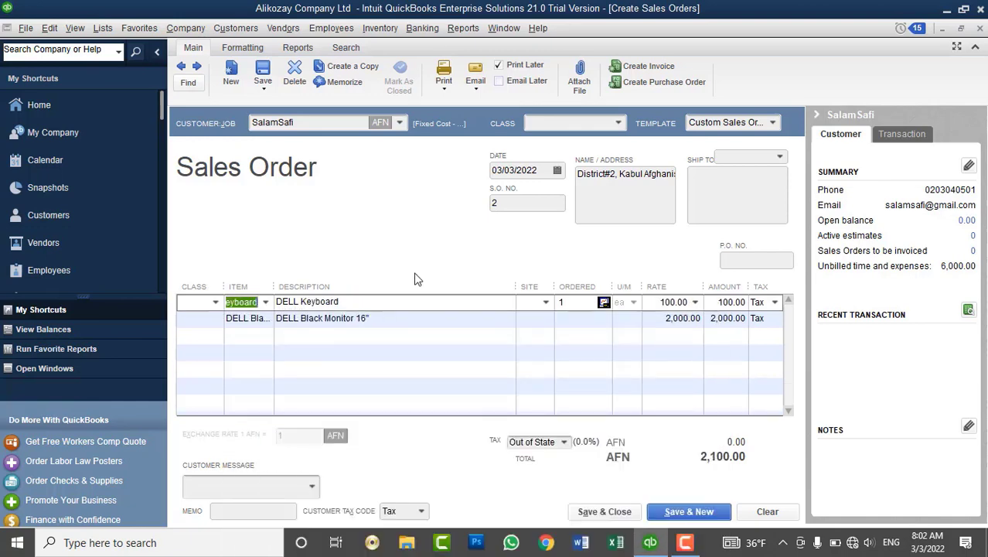
{"action": "left_click", "coordinate": [574, 302]}
{"action": "left_click_drag", "start_coordinate": [580, 304], "coordinate": [549, 300]}
{"action": "key", "text": "Down"}
{"action": "type", "text": "1"}
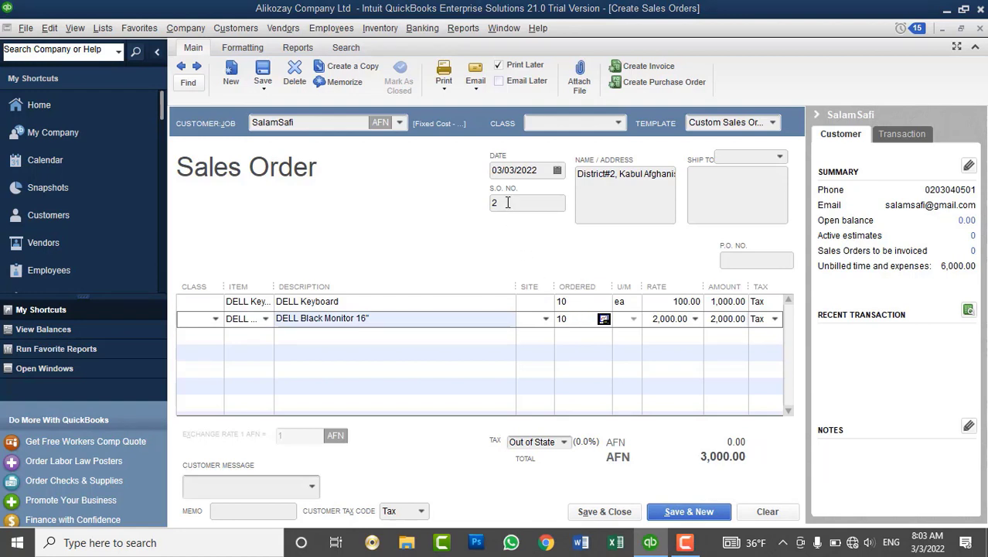
Add the customer message 'Please remit to above address.' and save the sales order.
{"action": "left_click", "coordinate": [312, 487]}
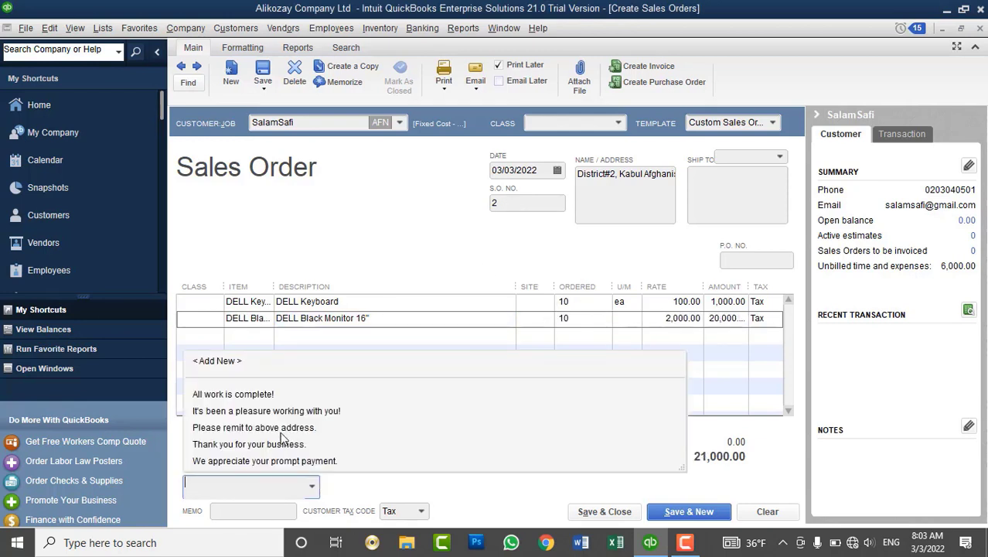
{"action": "left_click", "coordinate": [284, 433]}
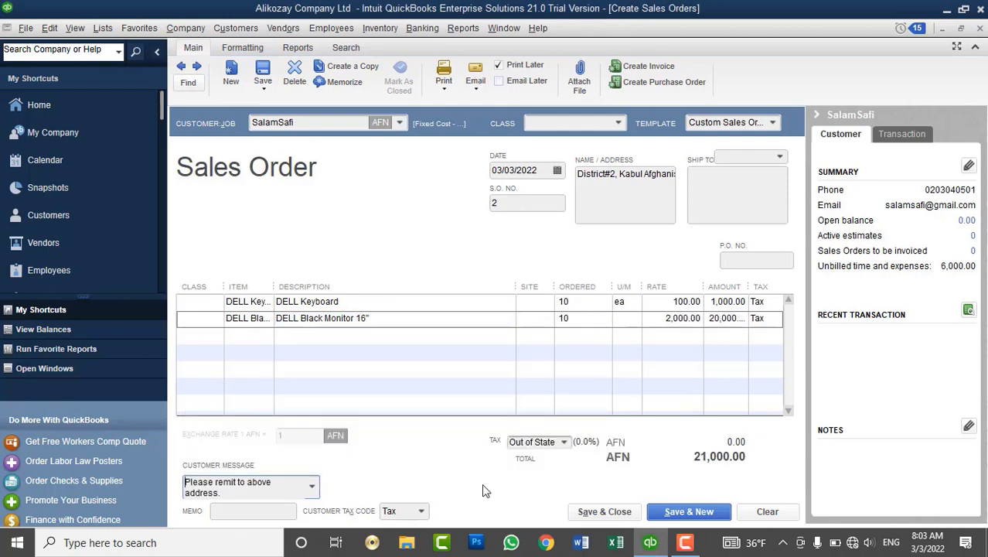
{"action": "left_click", "coordinate": [608, 513]}
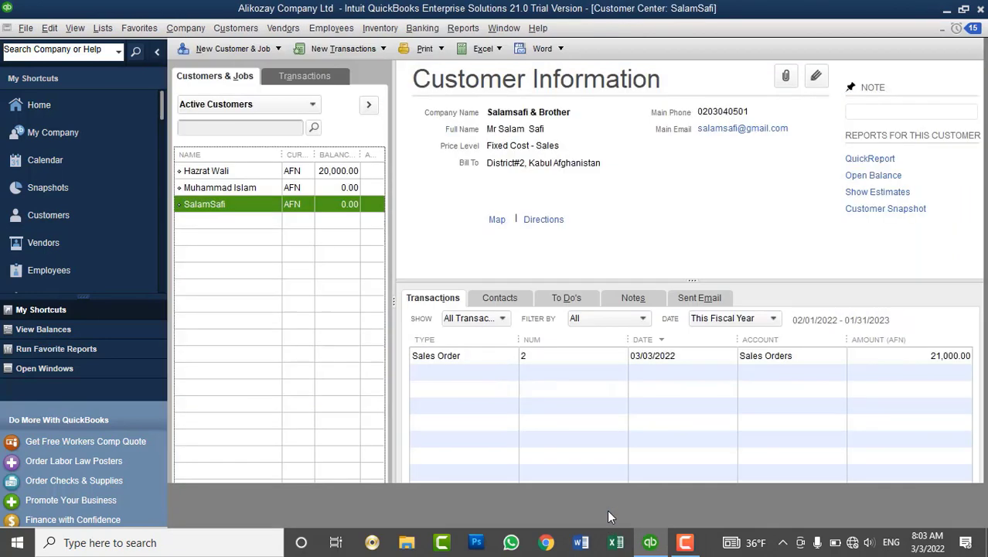
{"action": "left_click", "coordinate": [236, 28]}
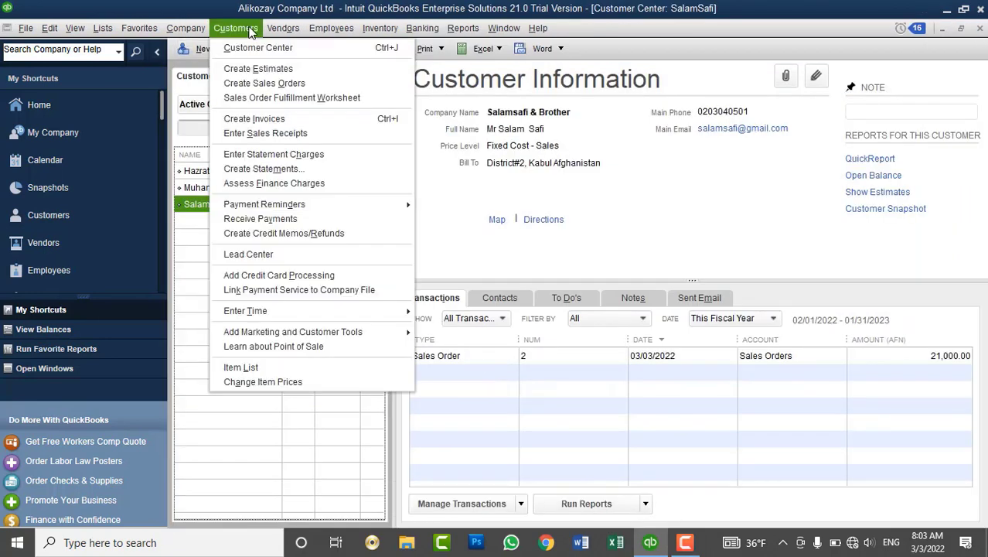
{"action": "left_click", "coordinate": [276, 99]}
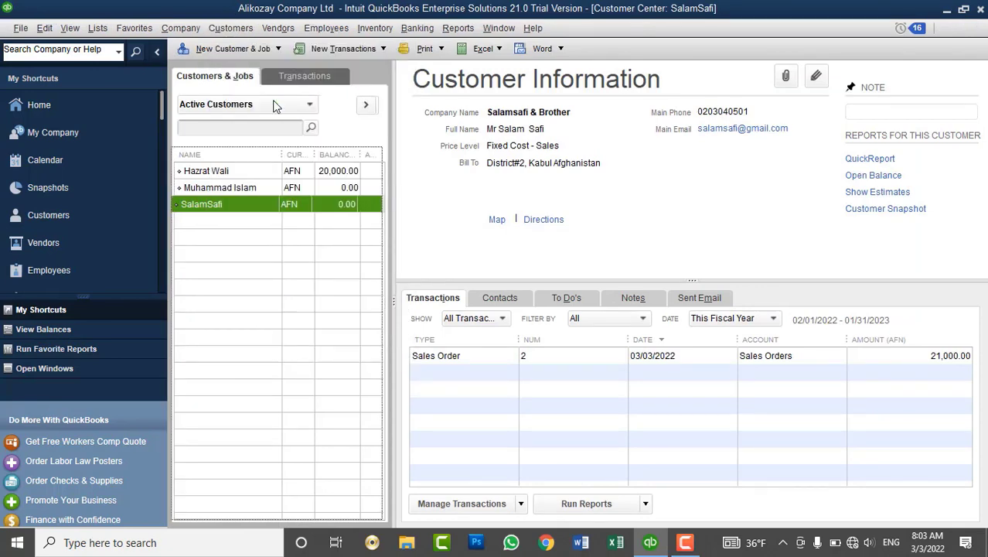
{"action": "left_click", "coordinate": [208, 109]}
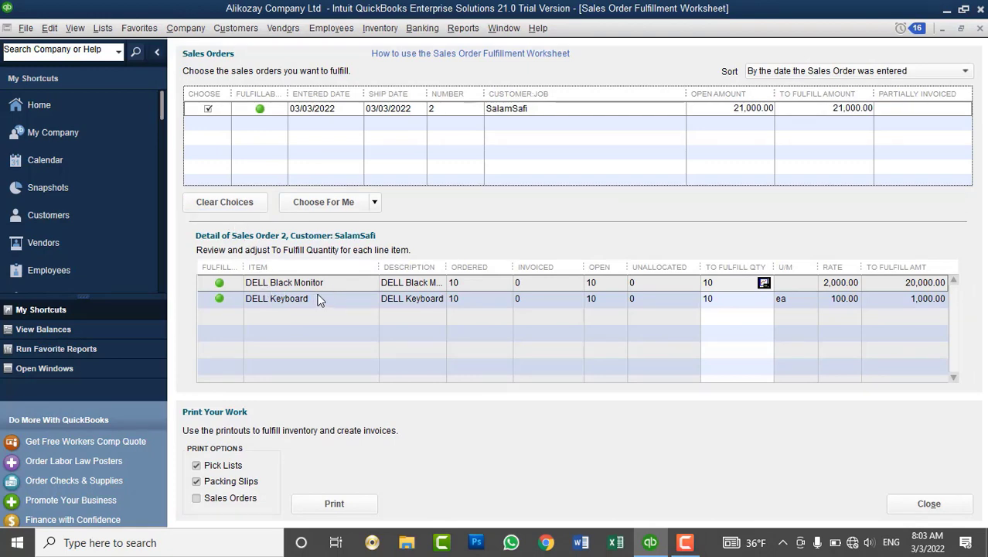
{"action": "left_click", "coordinate": [980, 28]}
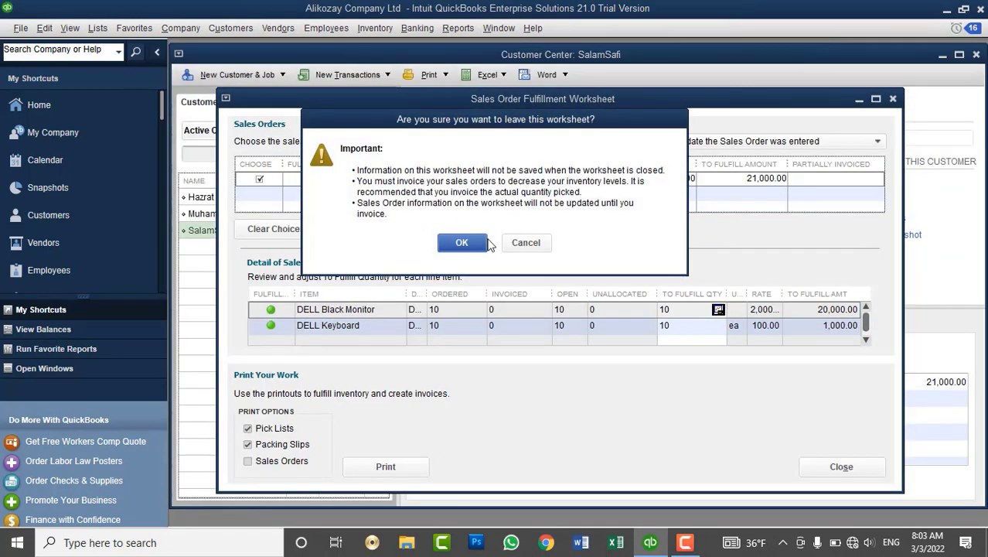
{"action": "left_click", "coordinate": [483, 243]}
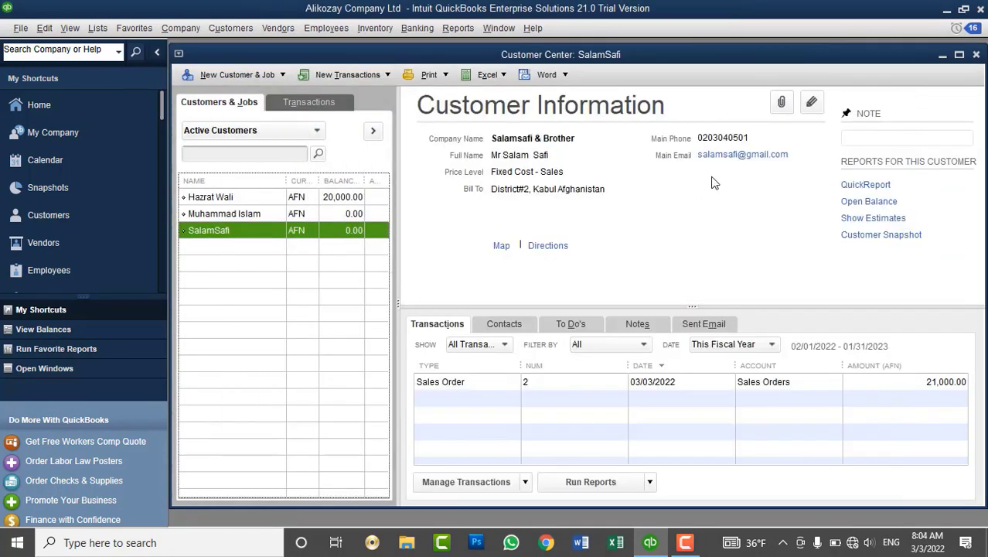
{"action": "double_click", "coordinate": [333, 57]}
{"action": "left_click", "coordinate": [282, 28]}
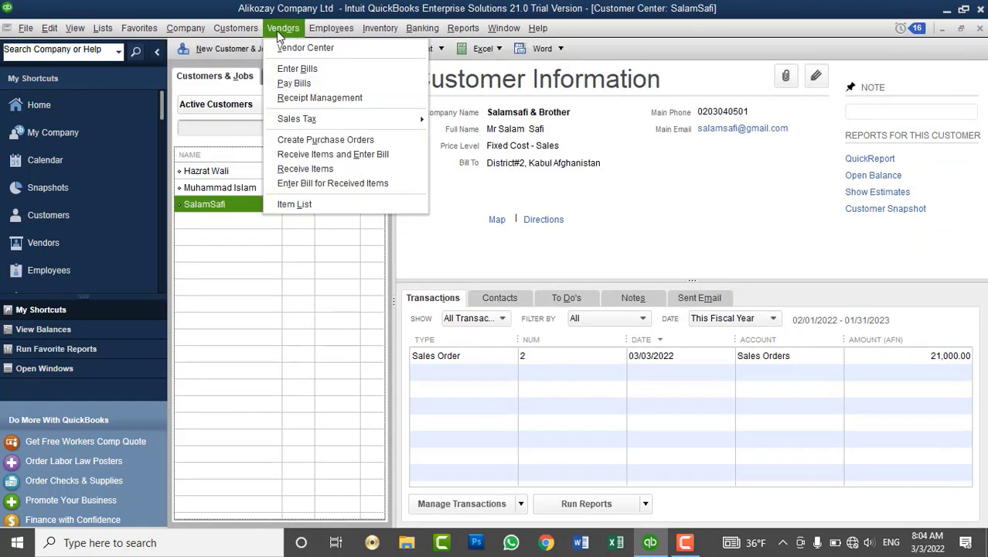
{"action": "mouse_move", "coordinate": [255, 29]}
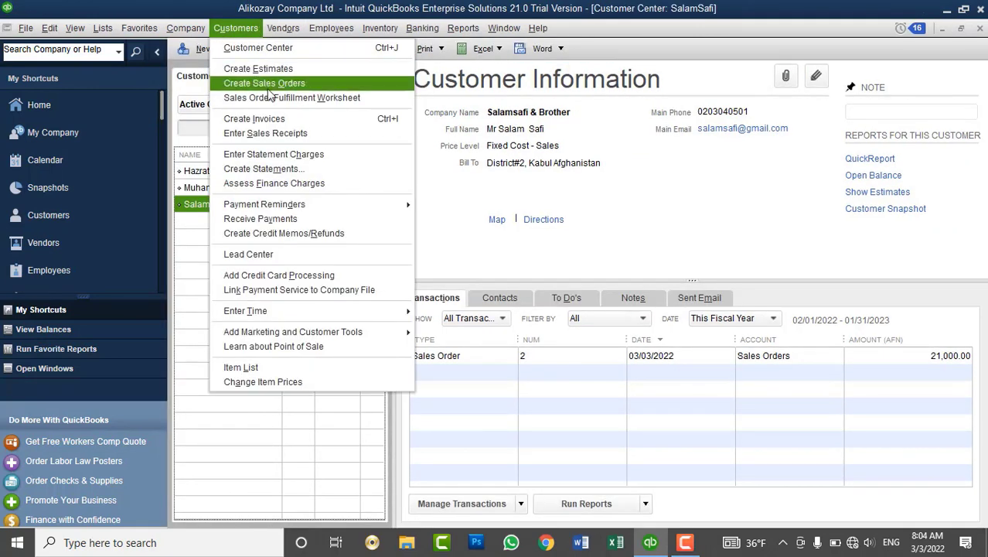
{"action": "left_click", "coordinate": [425, 148]}
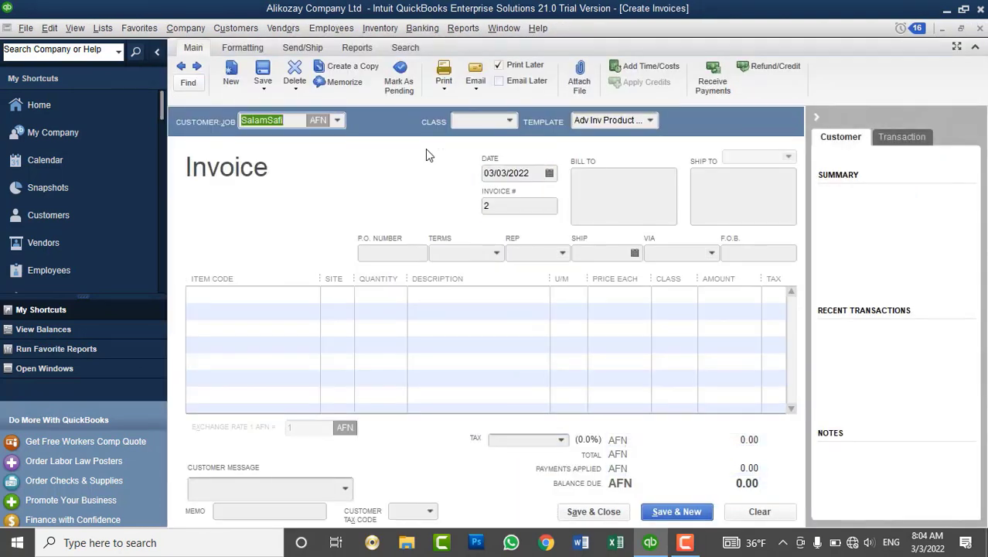
{"action": "left_click", "coordinate": [340, 123]}
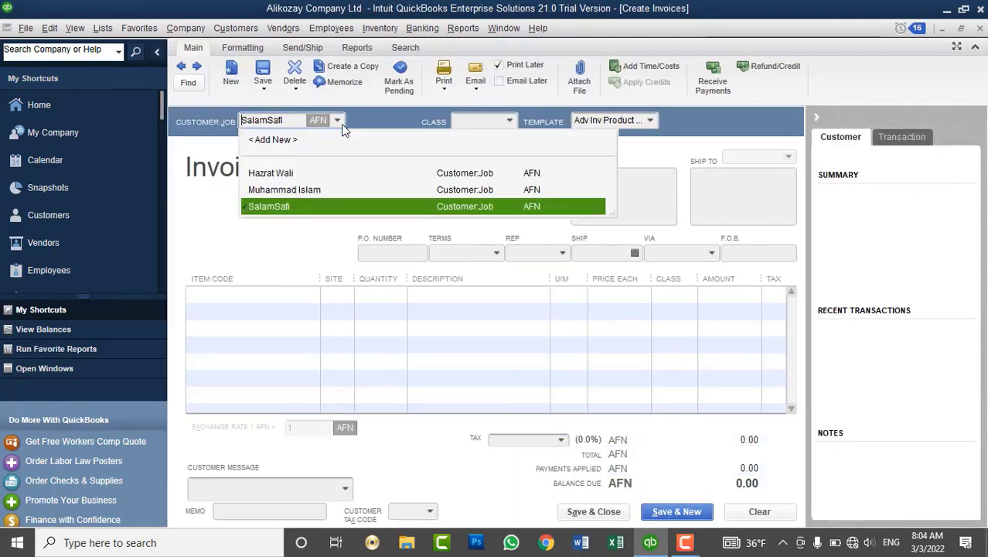
{"action": "left_click", "coordinate": [295, 205]}
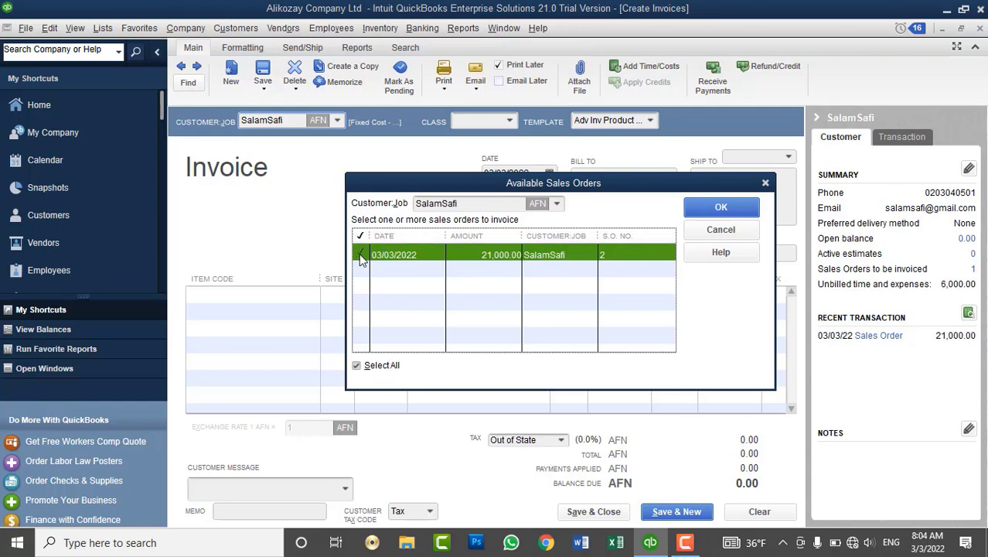
{"action": "left_click", "coordinate": [720, 206]}
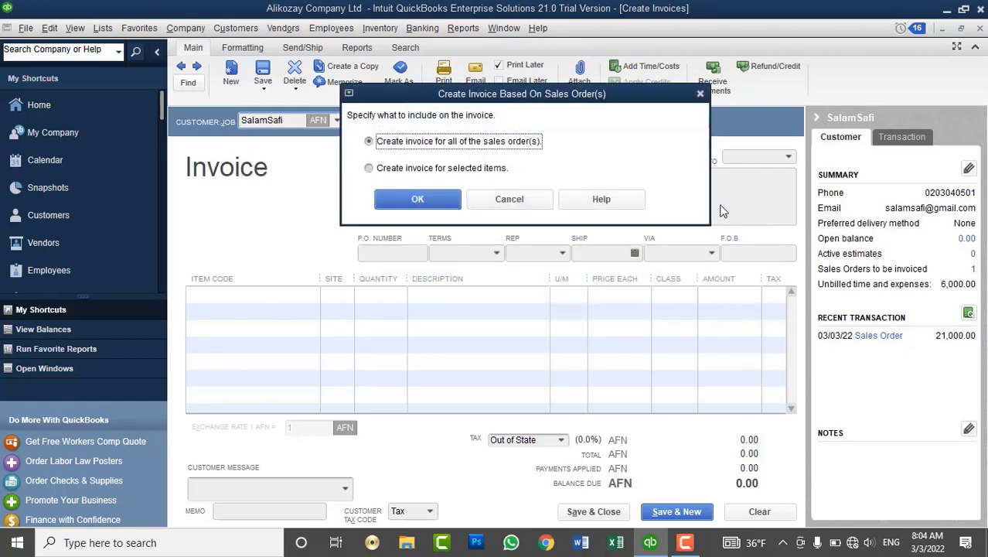
{"action": "left_click", "coordinate": [489, 176]}
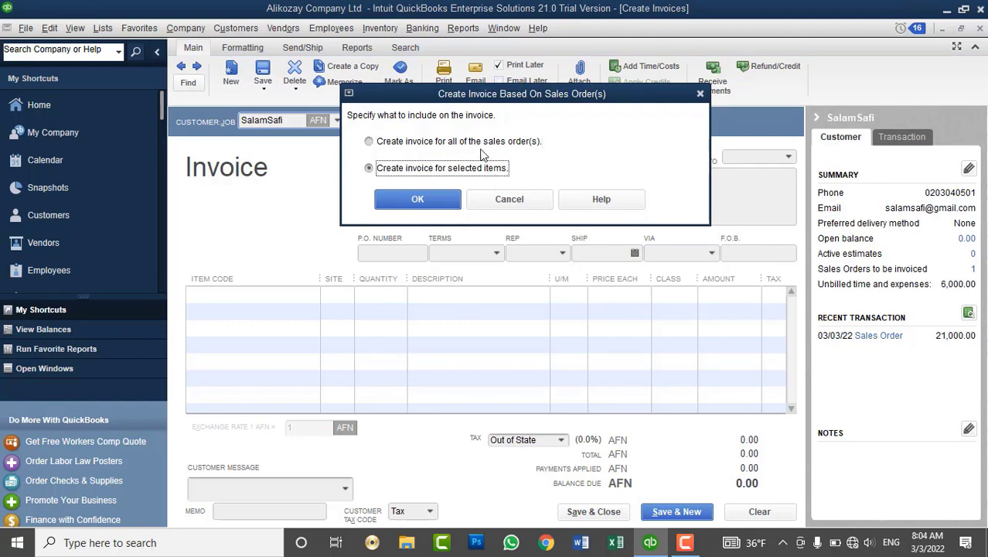
{"action": "left_click", "coordinate": [419, 200]}
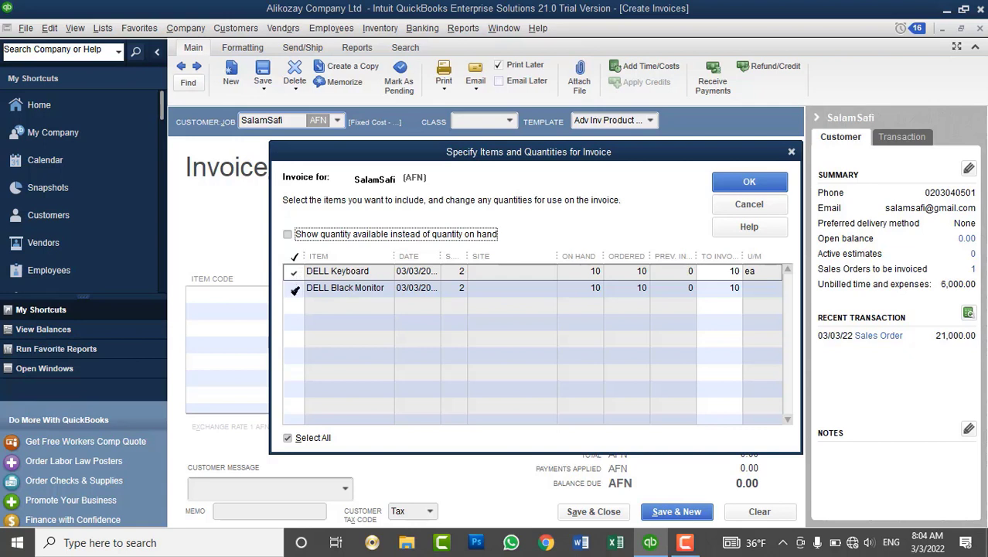
{"action": "left_click", "coordinate": [295, 289]}
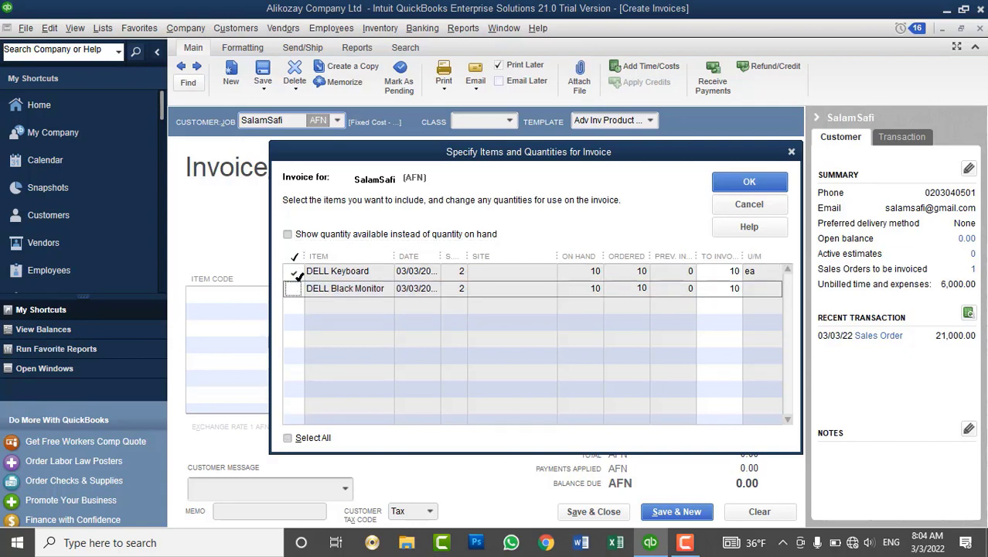
{"action": "left_click", "coordinate": [769, 189]}
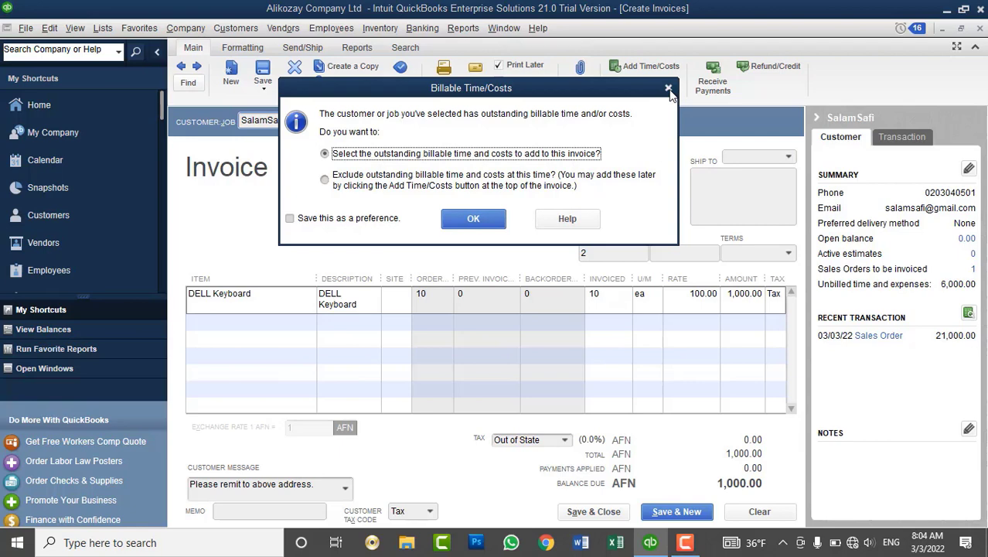
{"action": "left_click", "coordinate": [669, 89]}
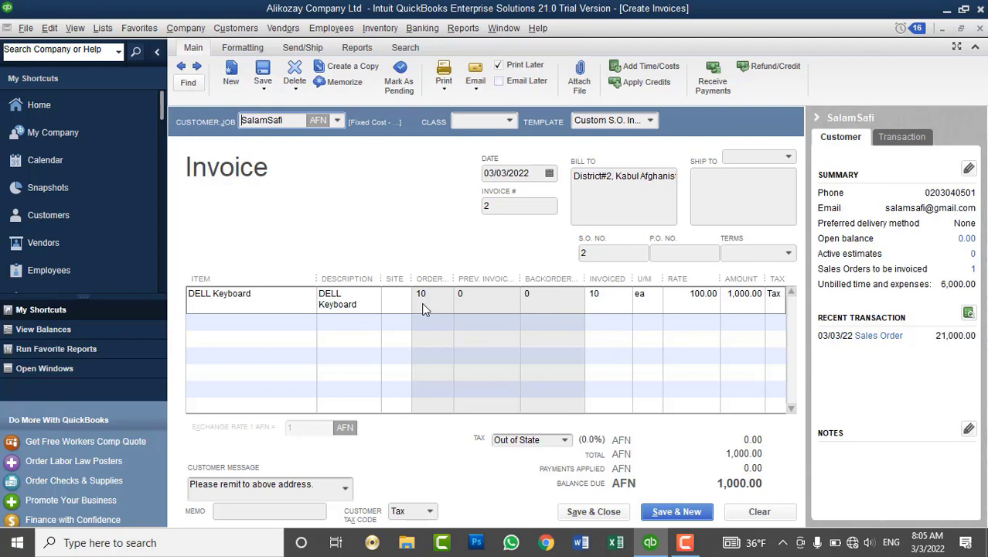
Assign a site to the keyboard line and save the 1,000.00 invoice.
{"action": "left_click", "coordinate": [592, 511]}
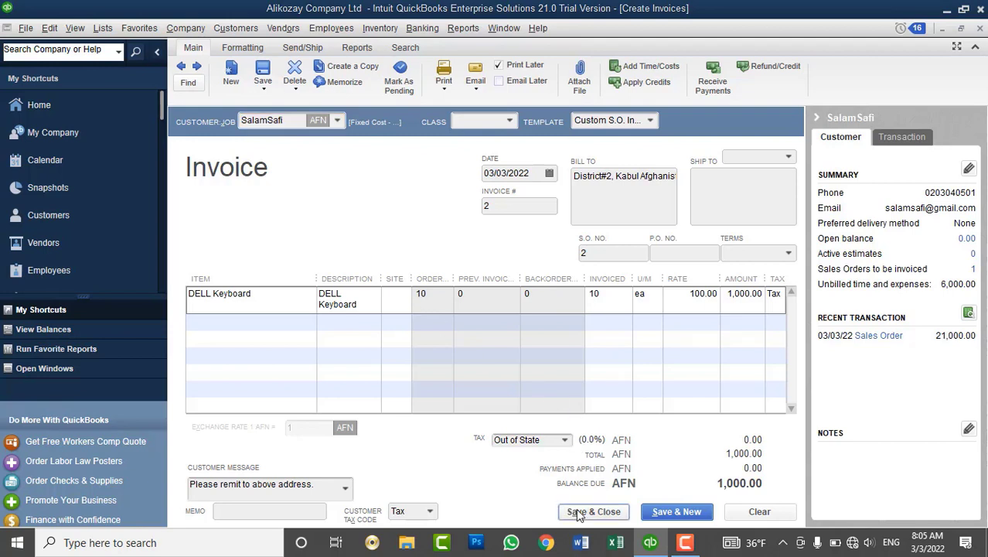
{"action": "left_click", "coordinate": [500, 212]}
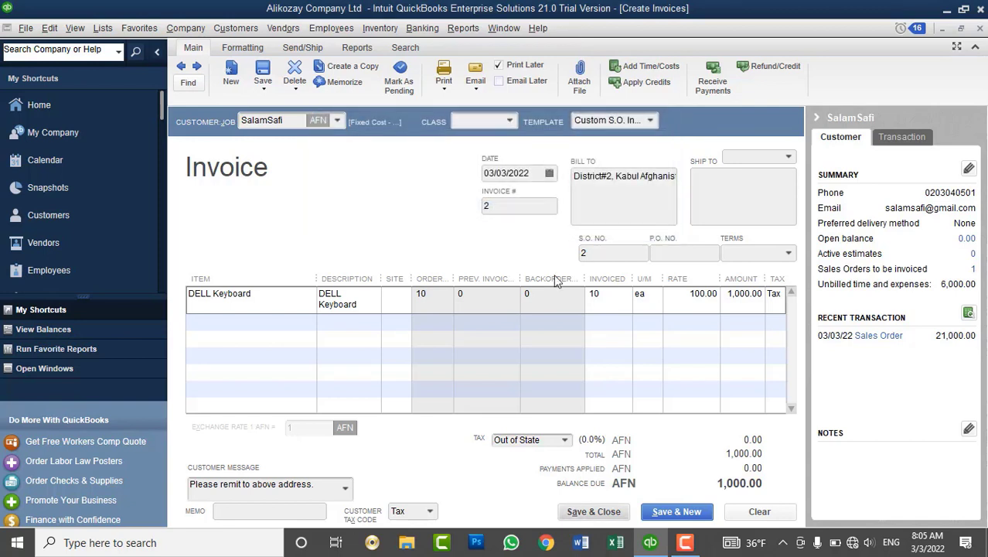
{"action": "left_click", "coordinate": [403, 294]}
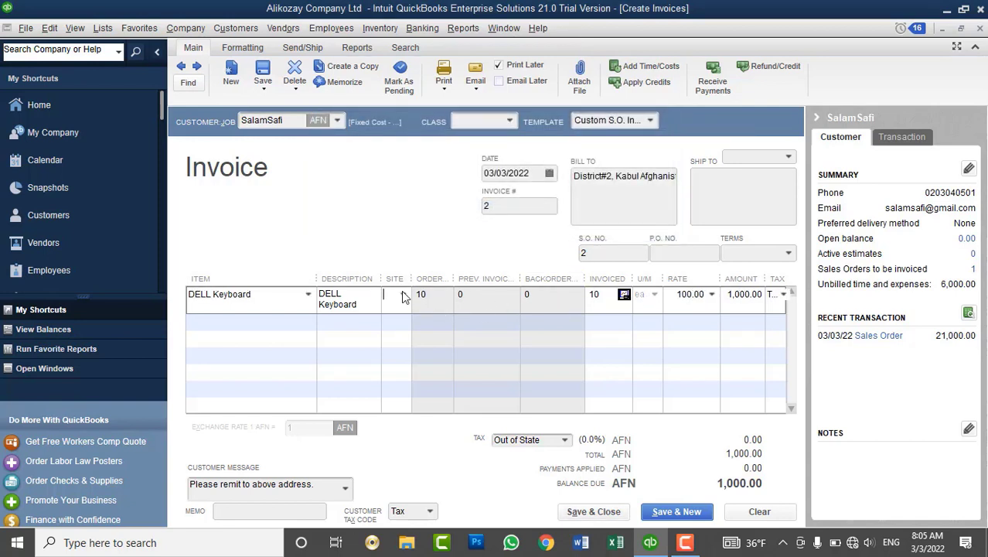
{"action": "left_click", "coordinate": [403, 294]}
{"action": "left_click", "coordinate": [405, 356]}
{"action": "left_click", "coordinate": [591, 512]}
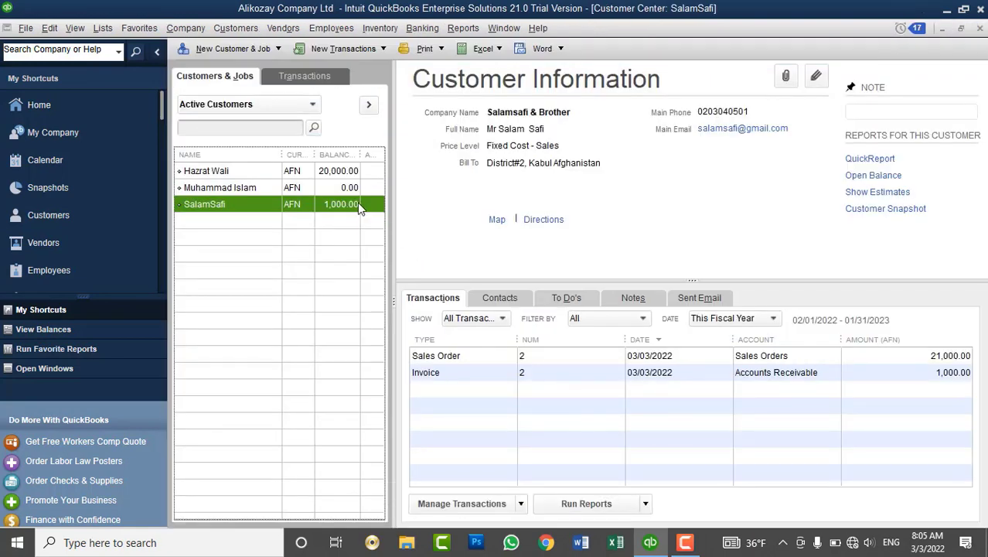
Review the customer's Sales Order and Invoice rows, opening invoice 2 to check it.
{"action": "left_click", "coordinate": [958, 357]}
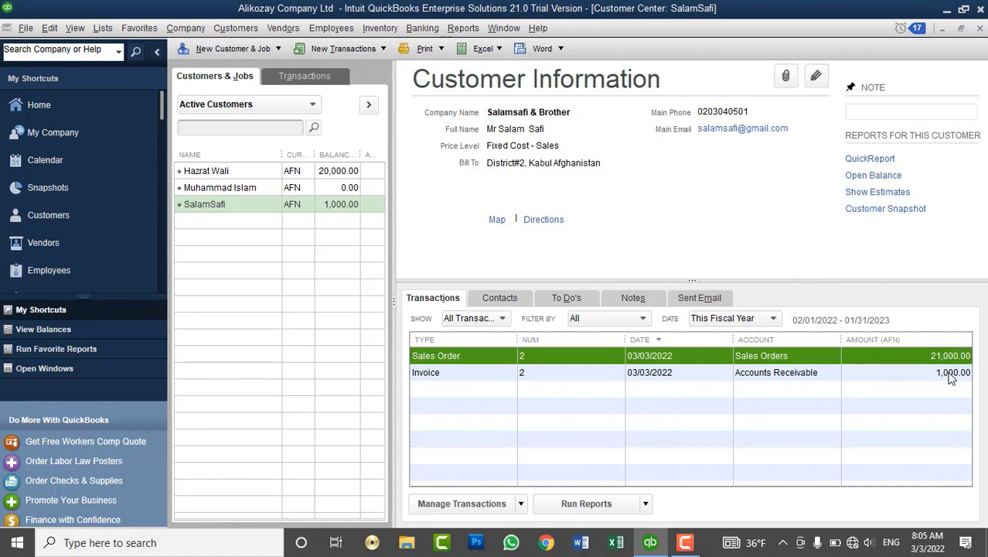
{"action": "left_click", "coordinate": [953, 373]}
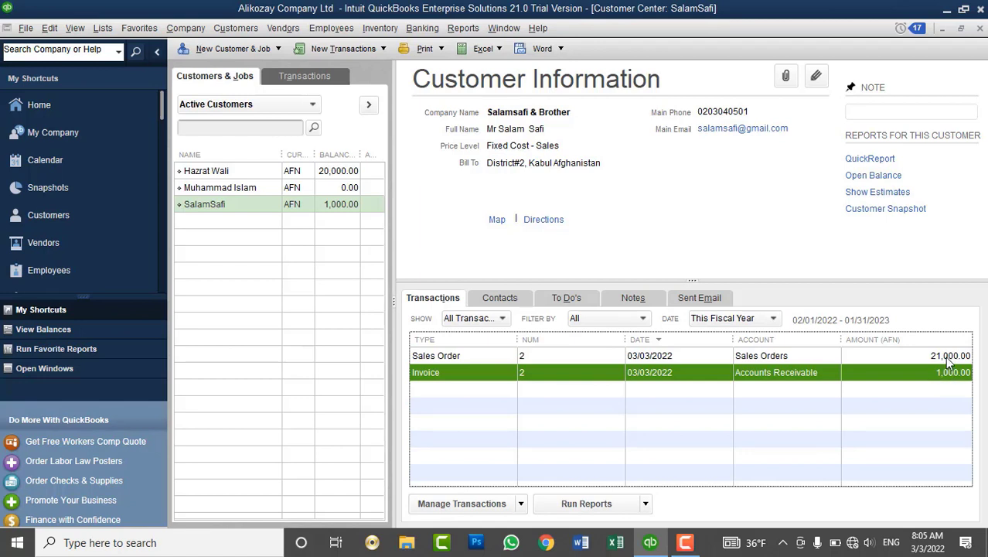
{"action": "left_click", "coordinate": [945, 355]}
{"action": "left_click", "coordinate": [947, 375]}
{"action": "right_click", "coordinate": [702, 374]}
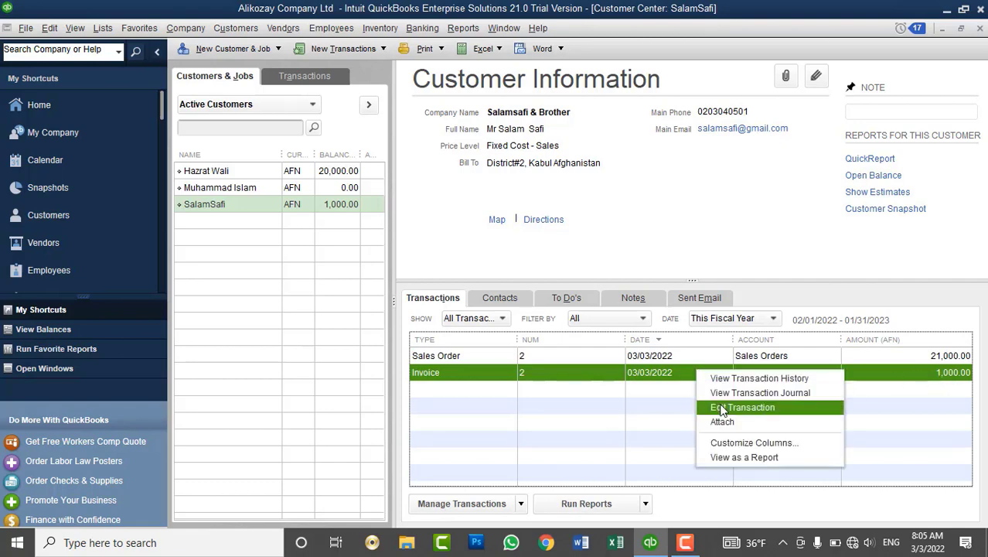
{"action": "left_click", "coordinate": [723, 407]}
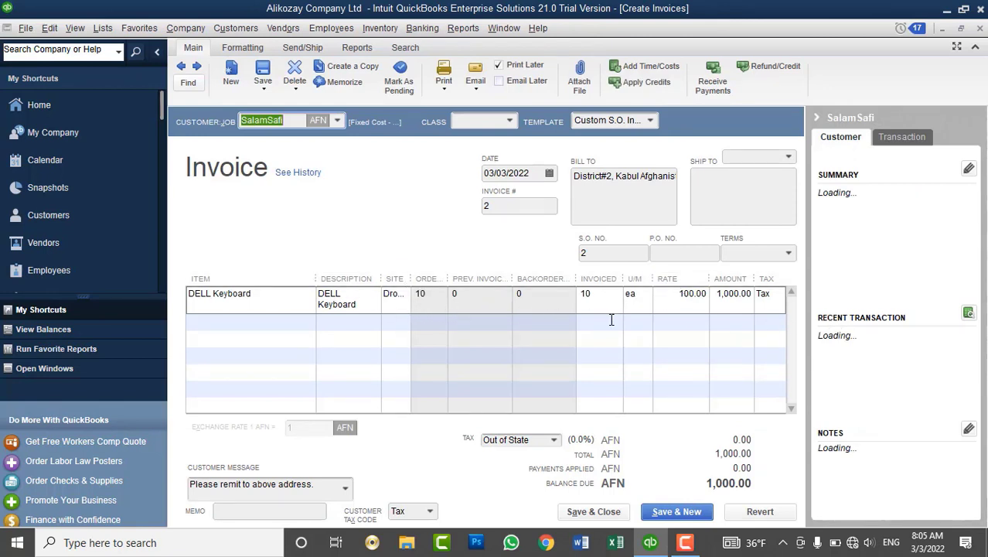
{"action": "left_click", "coordinate": [980, 29]}
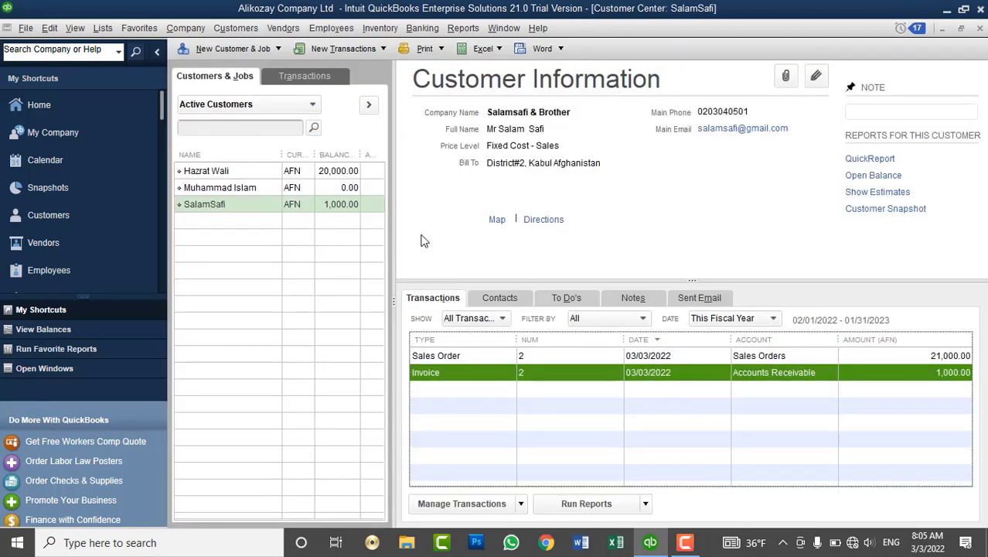
Reselect the customer owing 1,000.00 and its Sales Order, then open the Customers menu.
{"action": "left_click", "coordinate": [349, 205]}
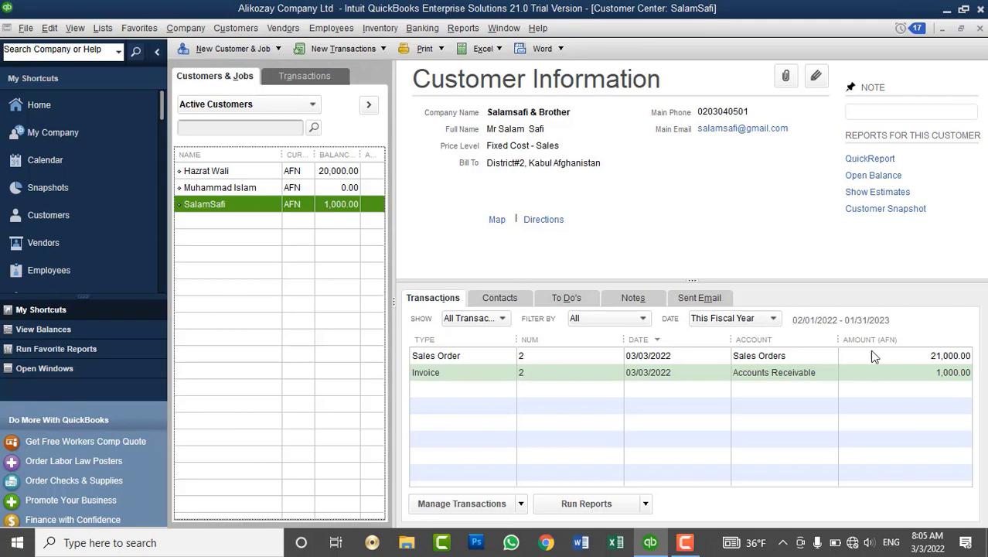
{"action": "left_click", "coordinate": [969, 360]}
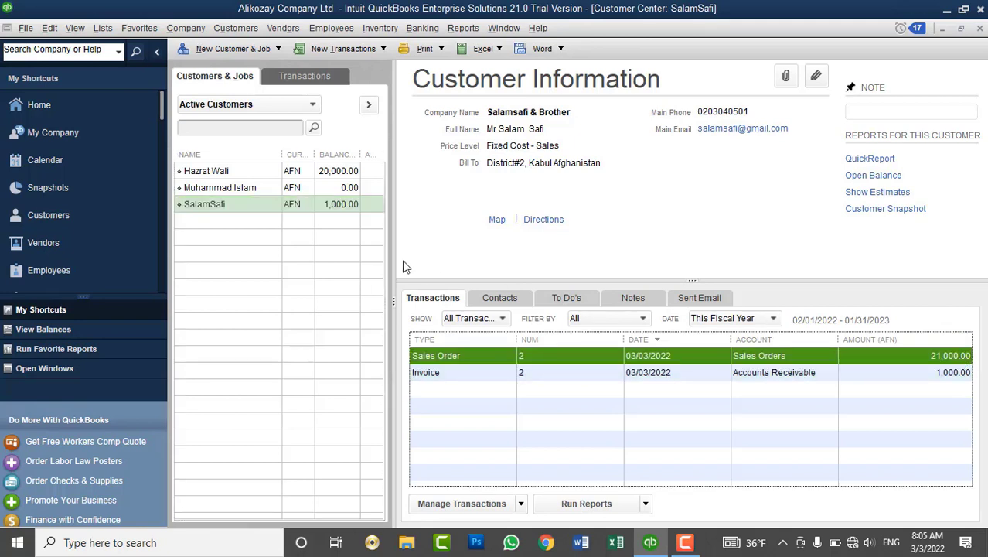
{"action": "left_click", "coordinate": [351, 219]}
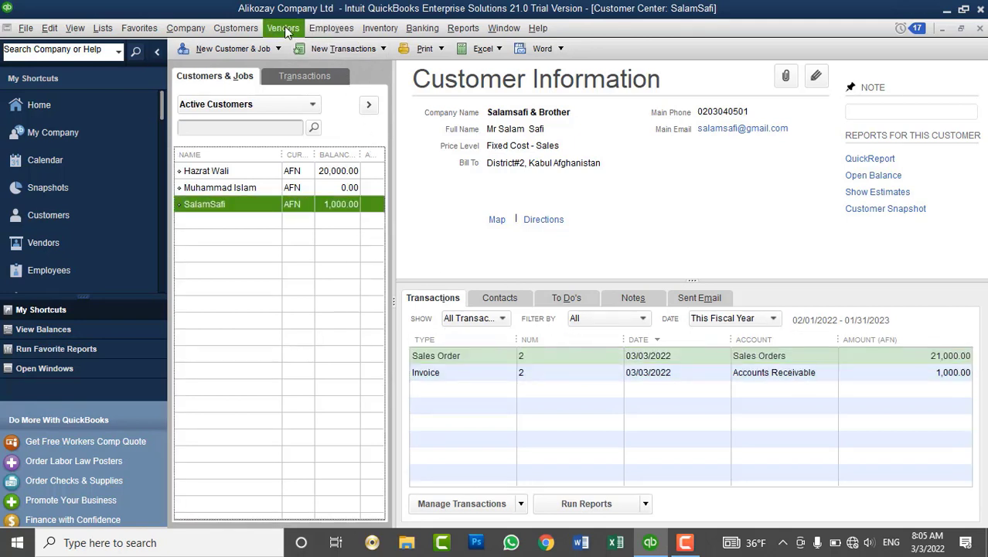
{"action": "left_click", "coordinate": [253, 27]}
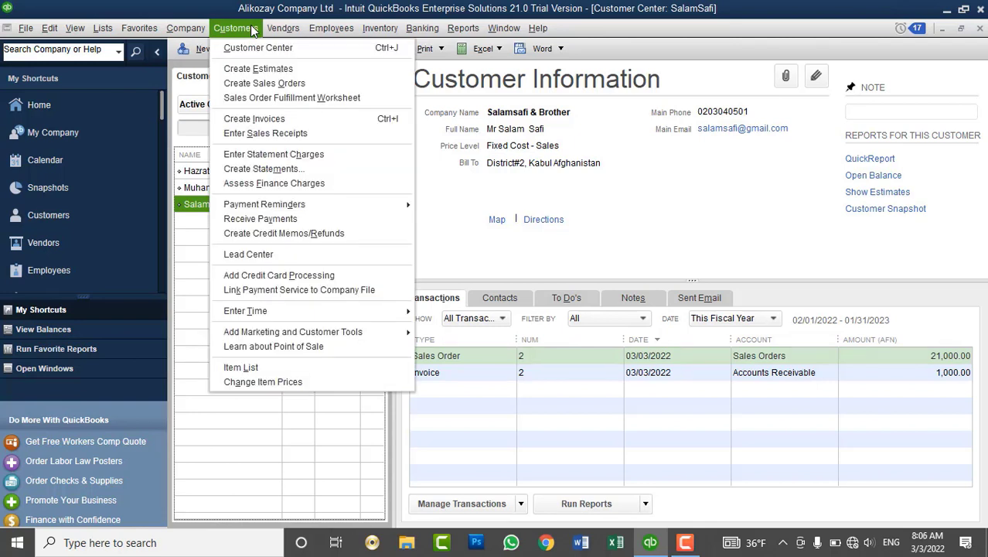
Start a cleared payment for the 1,000.00 customer, ticking invoice 2 with auto-calculate kept on.
{"action": "left_click", "coordinate": [250, 219]}
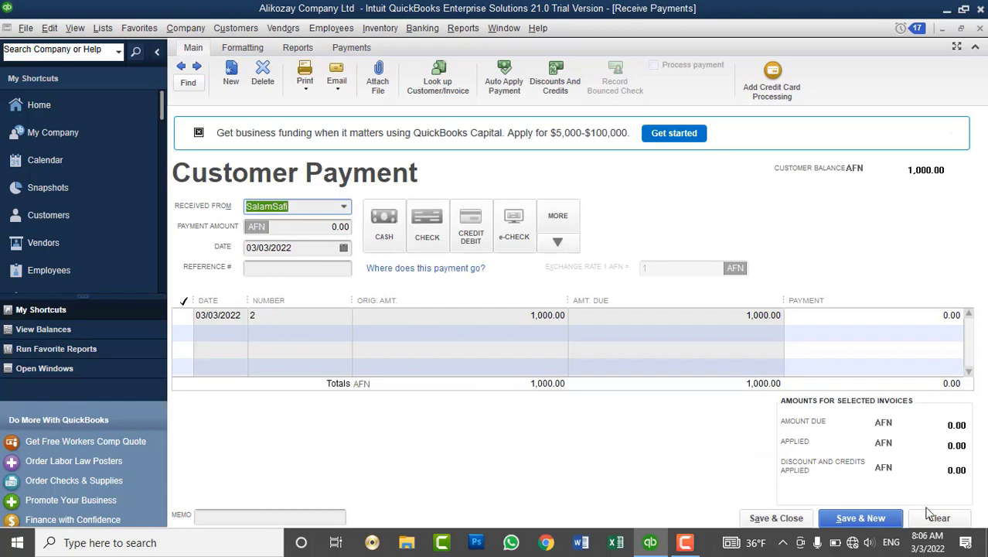
{"action": "left_click", "coordinate": [939, 518]}
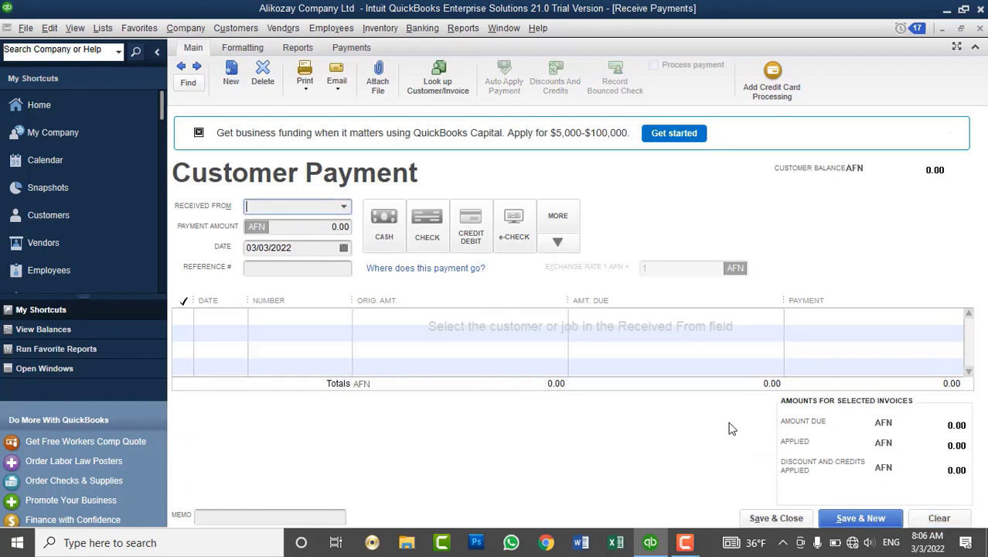
{"action": "left_click", "coordinate": [344, 206]}
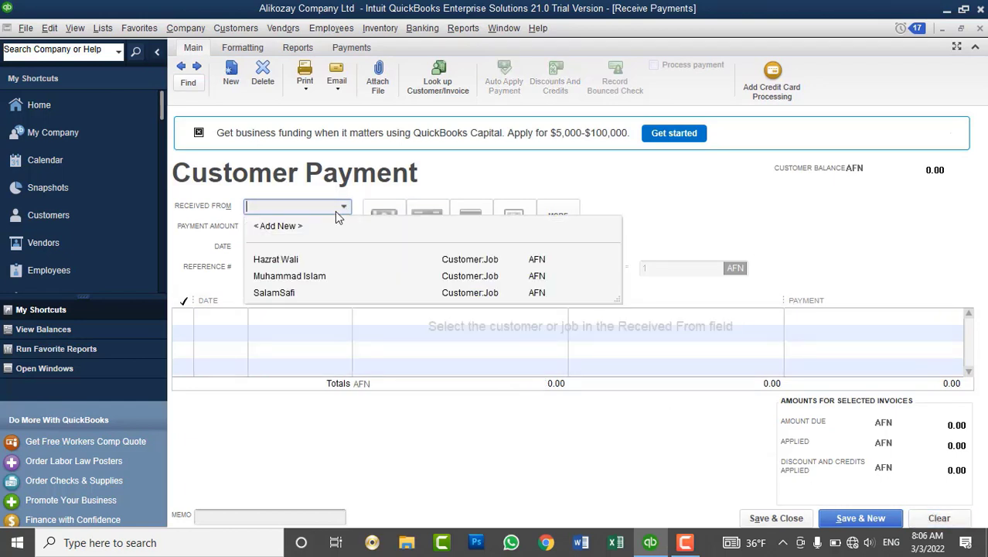
{"action": "left_click", "coordinate": [299, 293]}
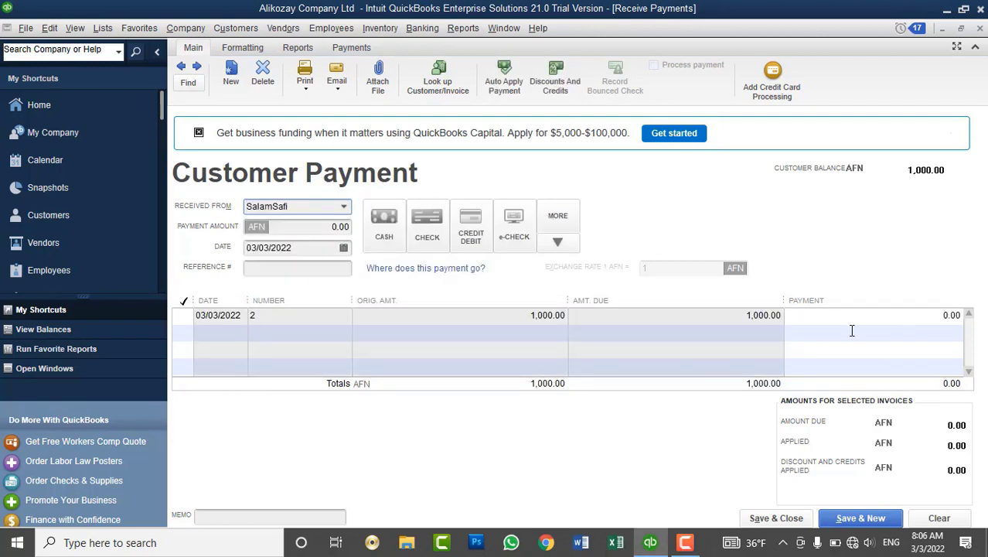
{"action": "left_click", "coordinate": [188, 316]}
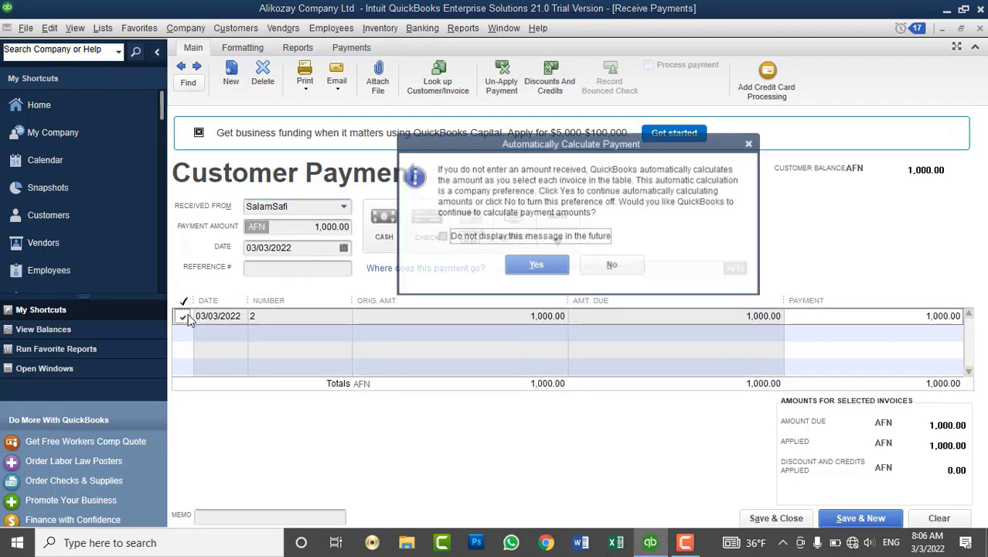
{"action": "left_click", "coordinate": [499, 236]}
{"action": "left_click", "coordinate": [536, 266]}
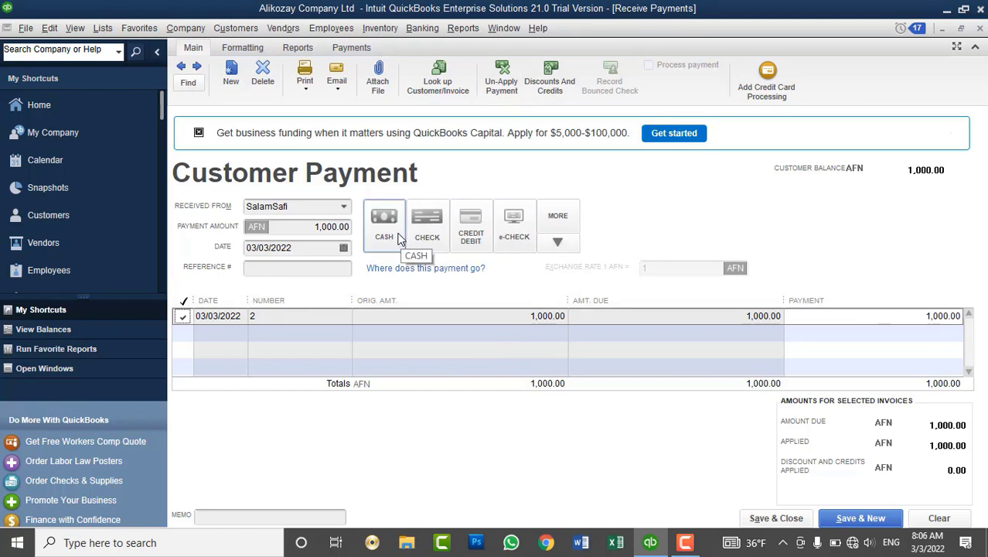
Mark the payment as Cash with reference INV#1020 and save it.
{"action": "left_click", "coordinate": [397, 237]}
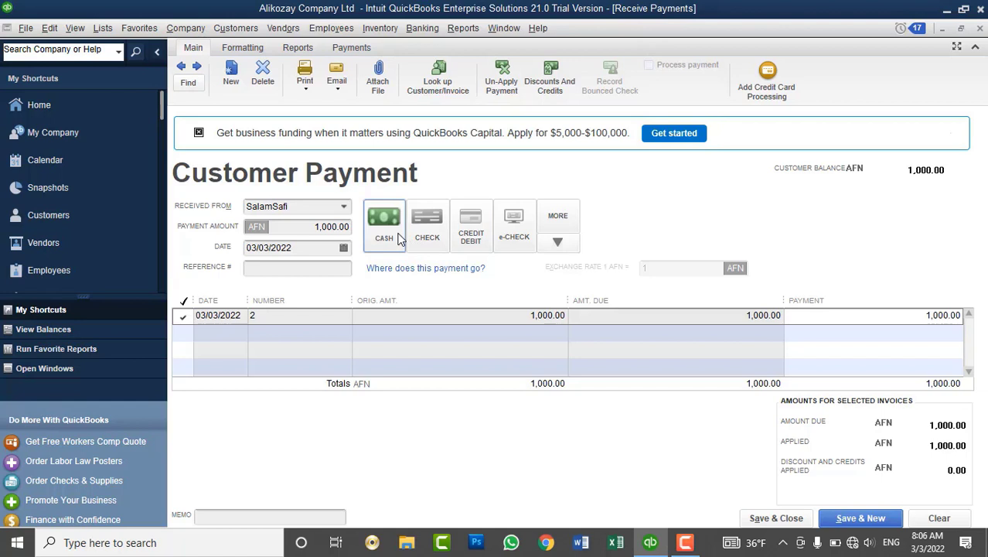
{"action": "left_click", "coordinate": [327, 268]}
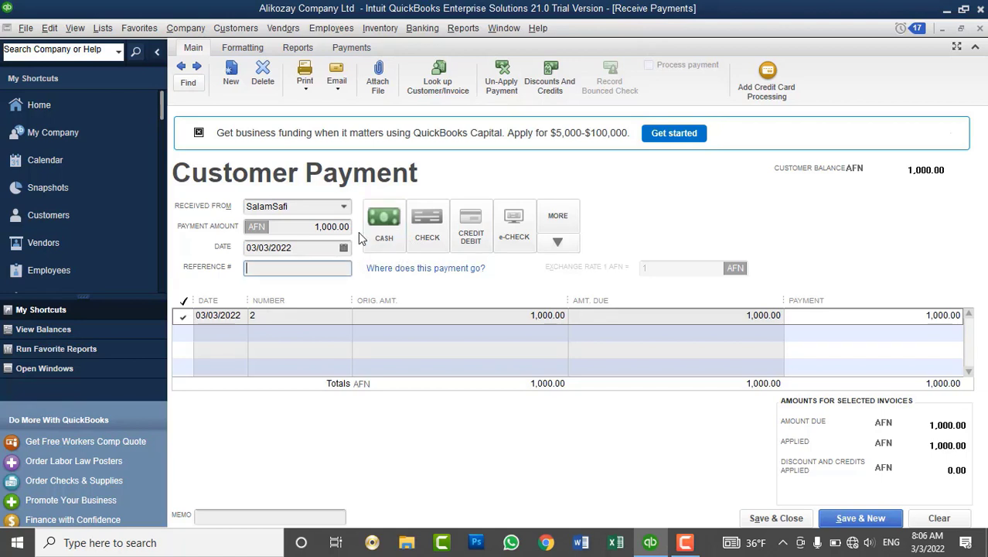
{"action": "type", "text": "INV#1020"}
{"action": "left_click", "coordinate": [776, 518]}
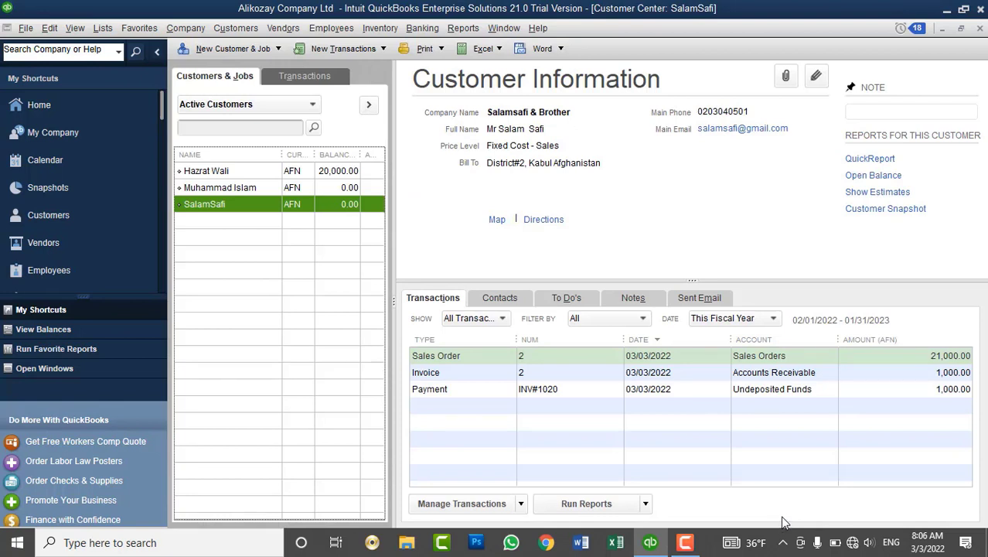
Review the third customer's Sales Order, Invoice and new INV#1020 payment rows.
{"action": "left_click", "coordinate": [472, 357]}
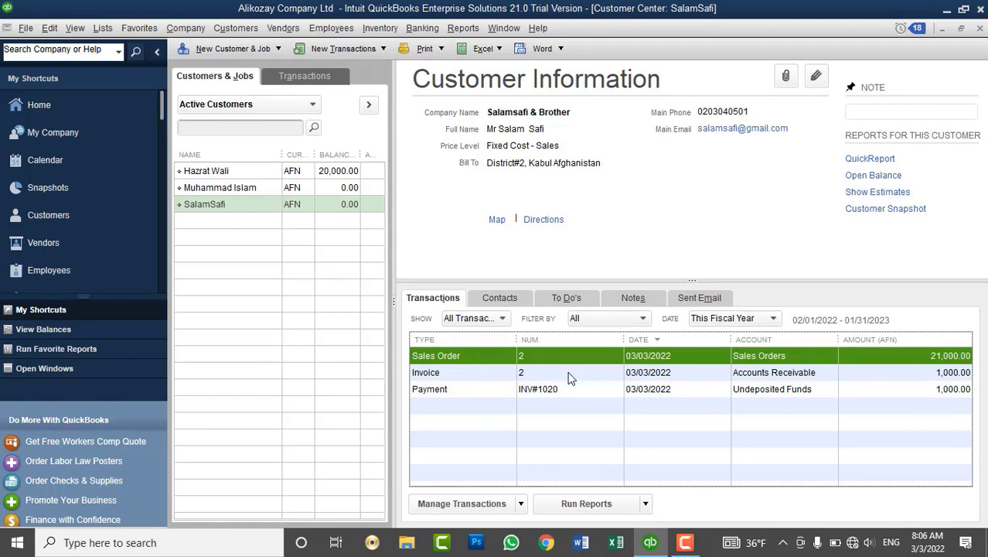
{"action": "left_click", "coordinate": [484, 374]}
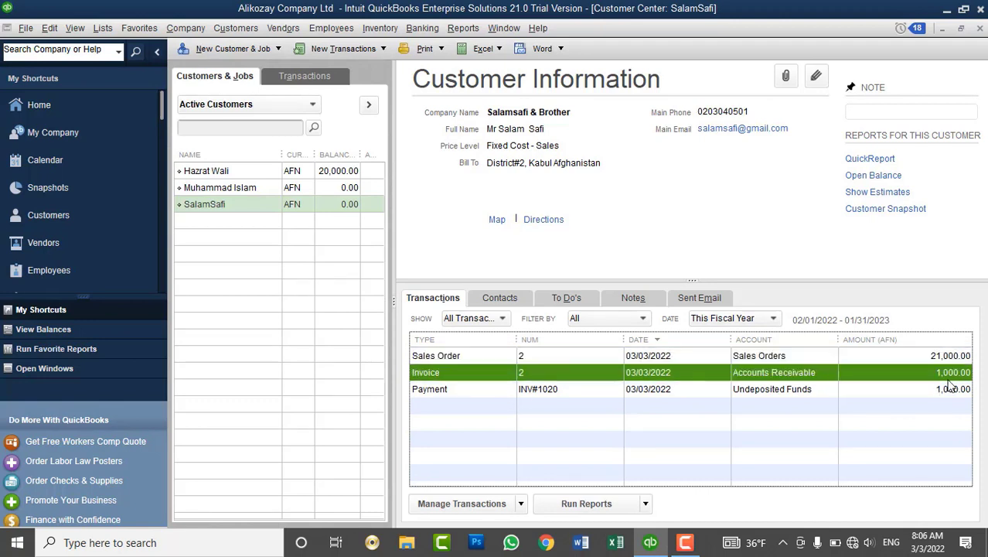
{"action": "left_click", "coordinate": [494, 395]}
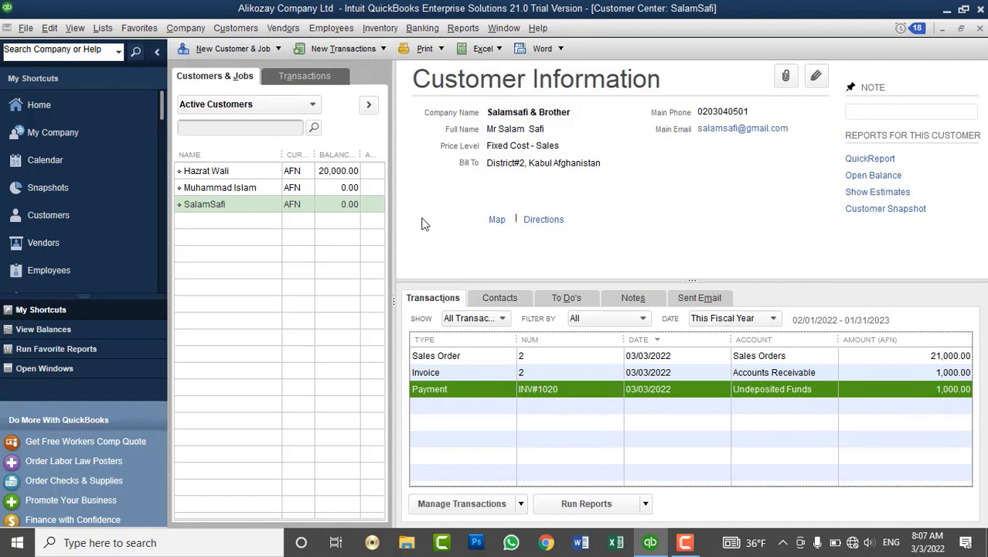
Switch to the 20,000.00 customer, review their Estimate, Sales Order and Invoice, then open Customers.
{"action": "left_click", "coordinate": [346, 171]}
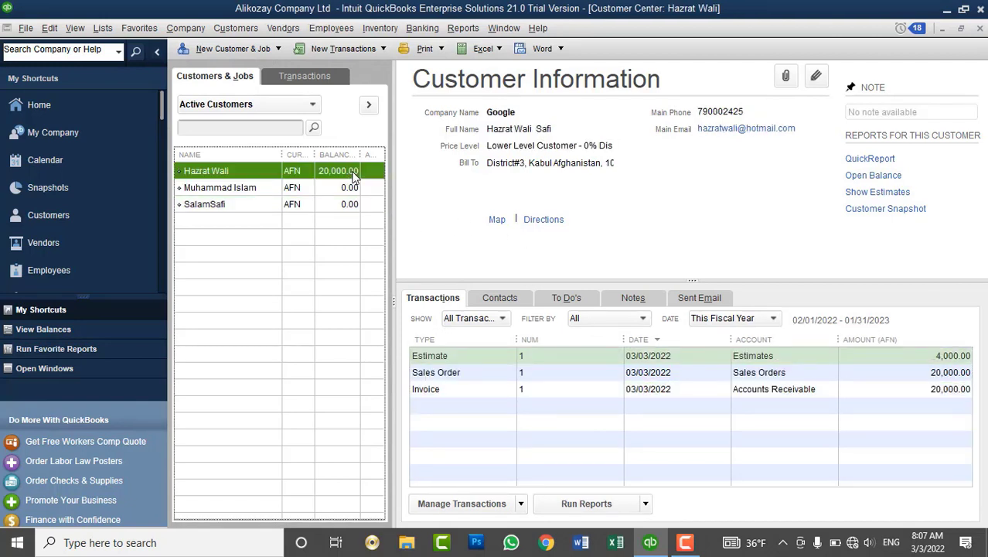
{"action": "left_click", "coordinate": [447, 357]}
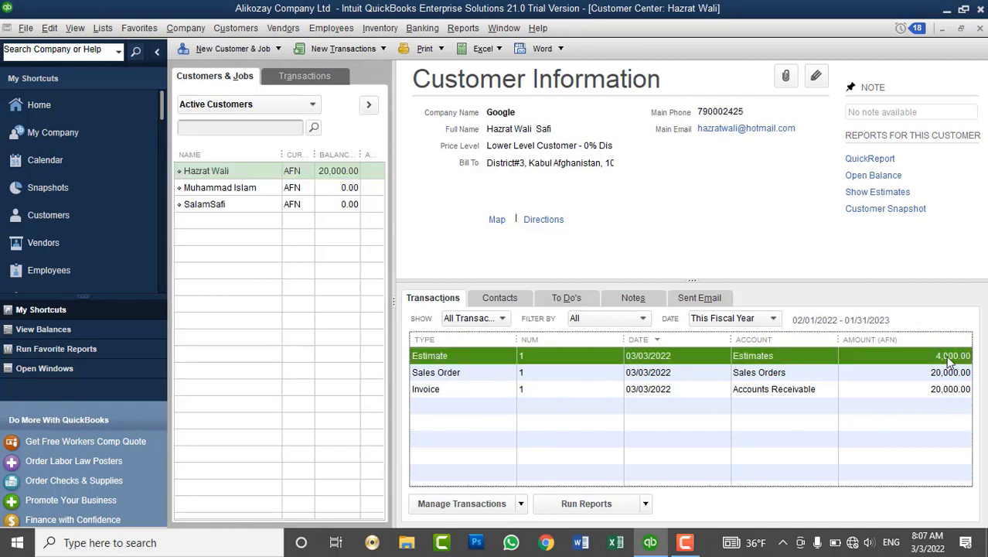
{"action": "left_click", "coordinate": [911, 374]}
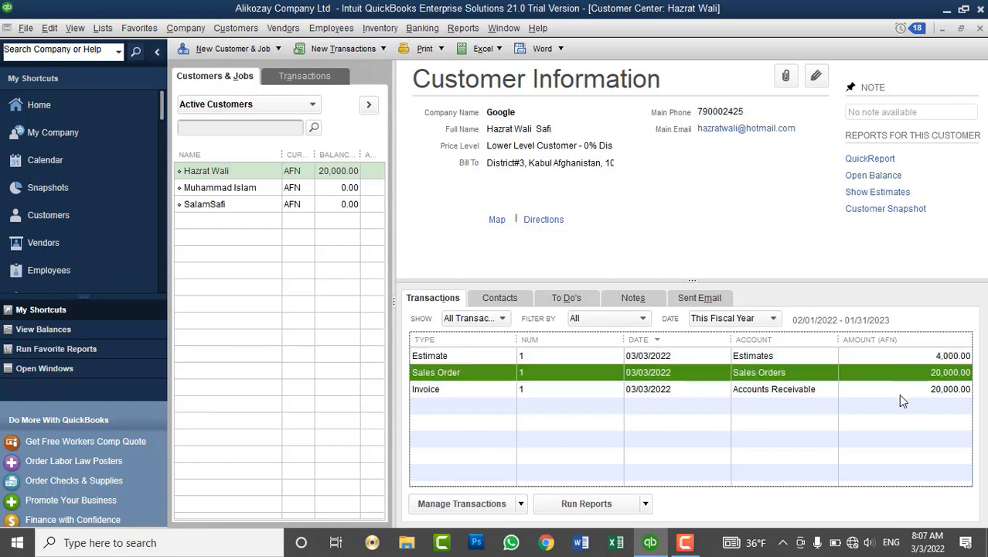
{"action": "left_click", "coordinate": [902, 394]}
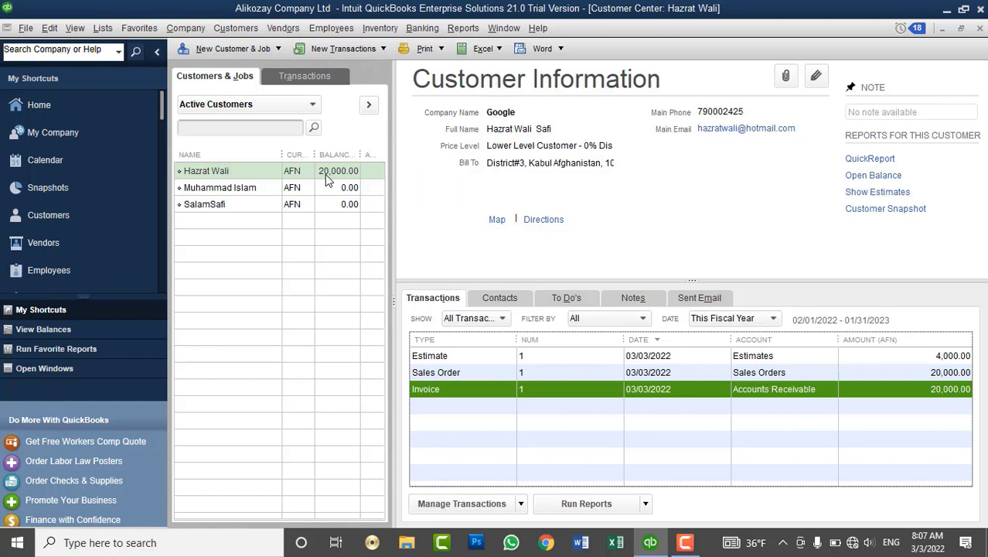
{"action": "left_click", "coordinate": [236, 28]}
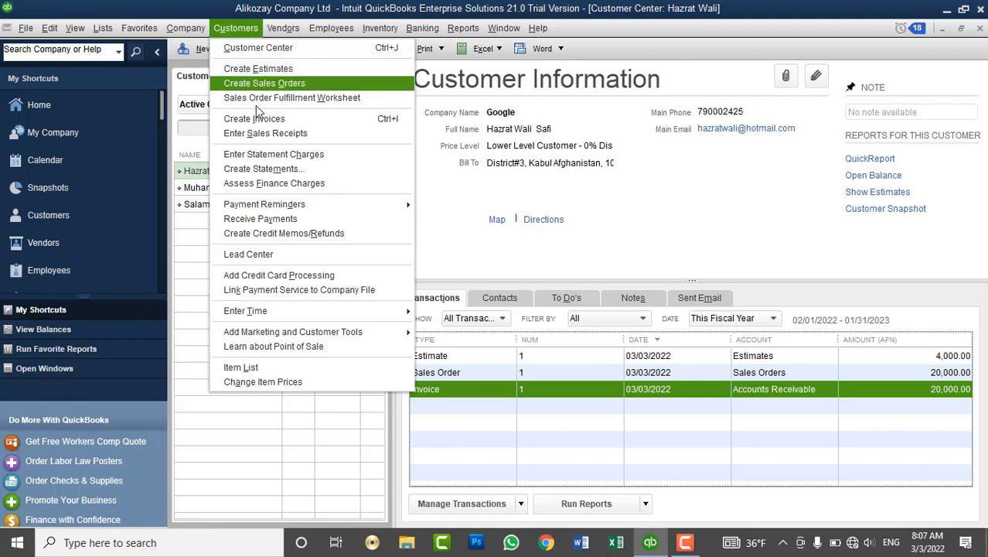
Start a Cash payment against invoice 1 with reference INV#1021 and select its Payment amount.
{"action": "left_click", "coordinate": [270, 220]}
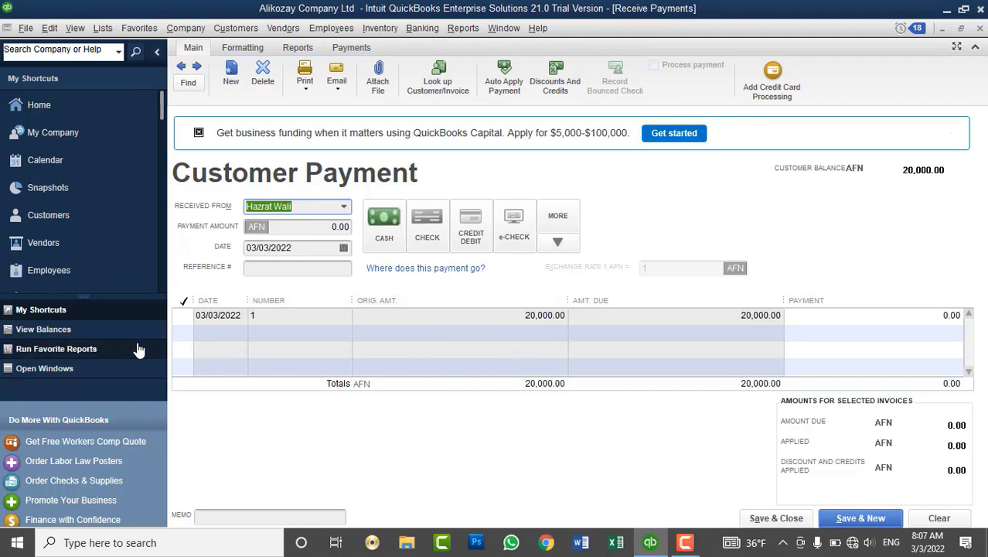
{"action": "left_click", "coordinate": [186, 317]}
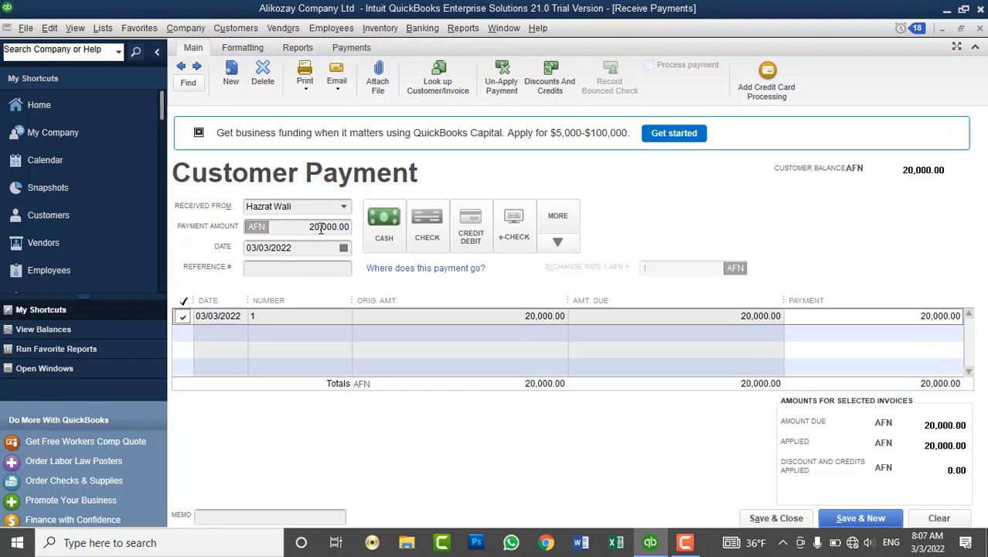
{"action": "left_click", "coordinate": [298, 269]}
{"action": "type", "text": "IN"}
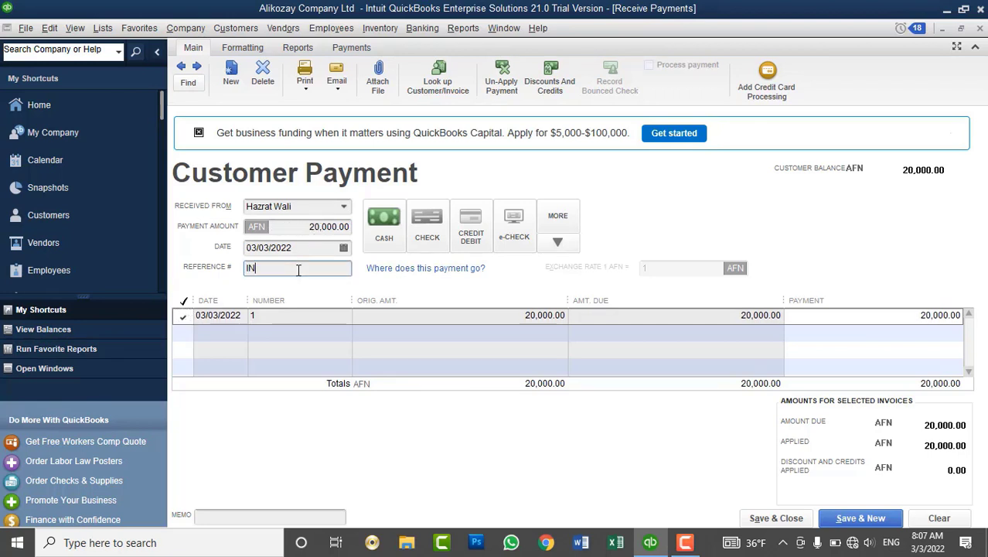
{"action": "type", "text": "V#1021"}
{"action": "left_click", "coordinate": [380, 224]}
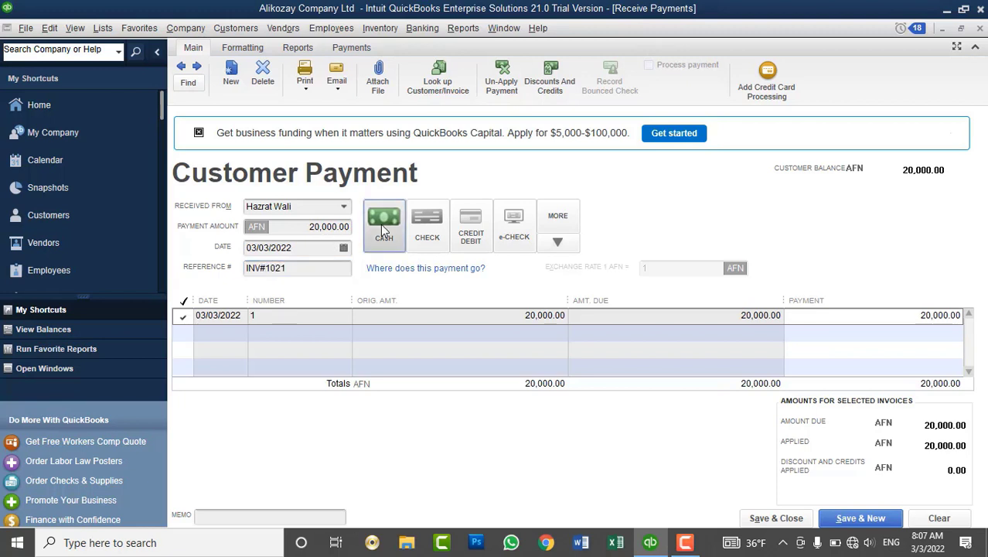
{"action": "left_click", "coordinate": [895, 313]}
Enter a 10000 payment, leave the remainder as an underpayment, and save the payment.
{"action": "type", "text": "10000"}
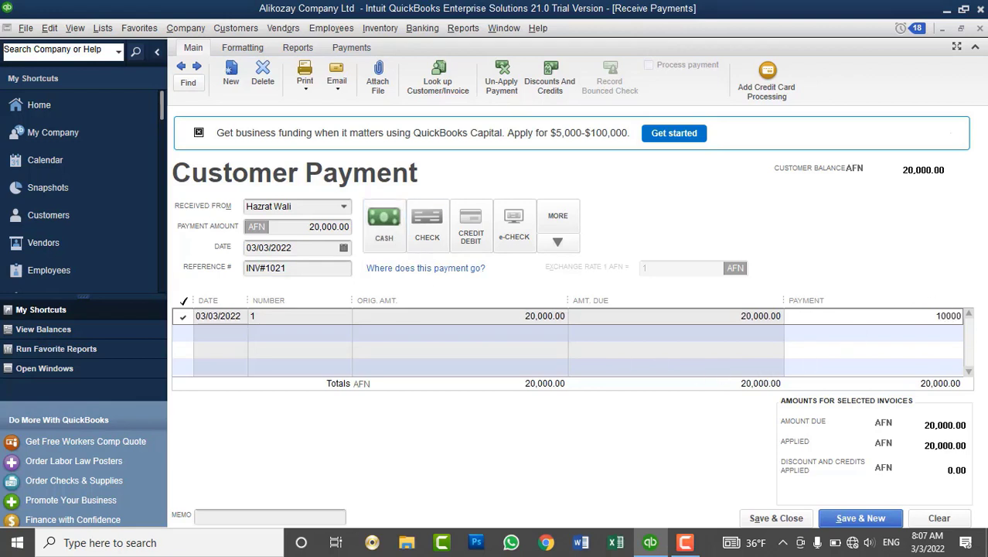
{"action": "key", "text": "Tab"}
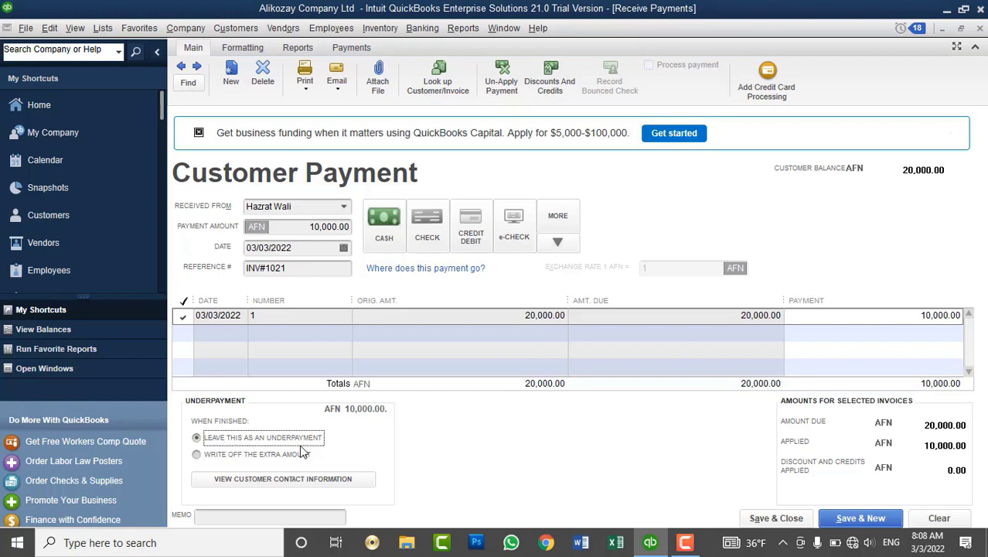
{"action": "left_click", "coordinate": [261, 458]}
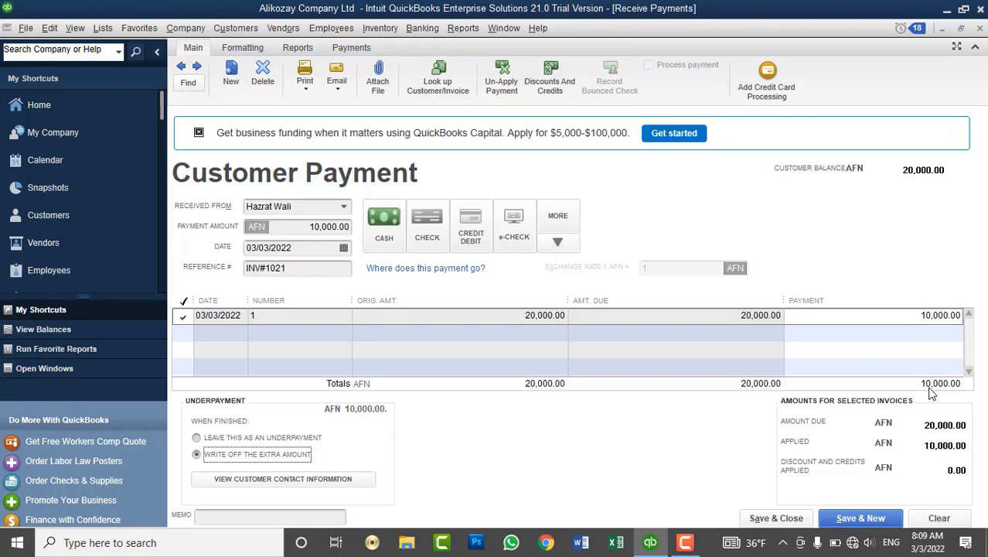
{"action": "left_click", "coordinate": [296, 439]}
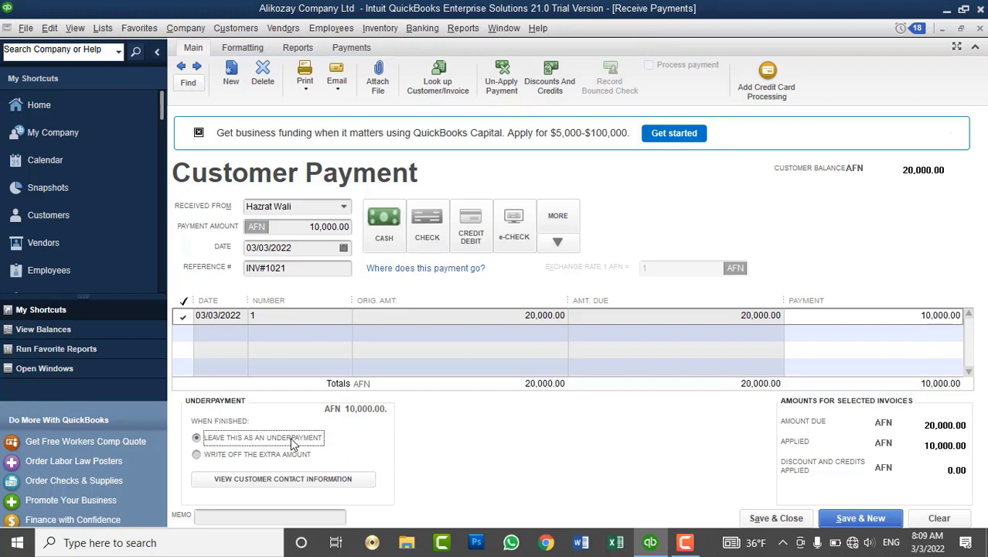
{"action": "left_click", "coordinate": [283, 456]}
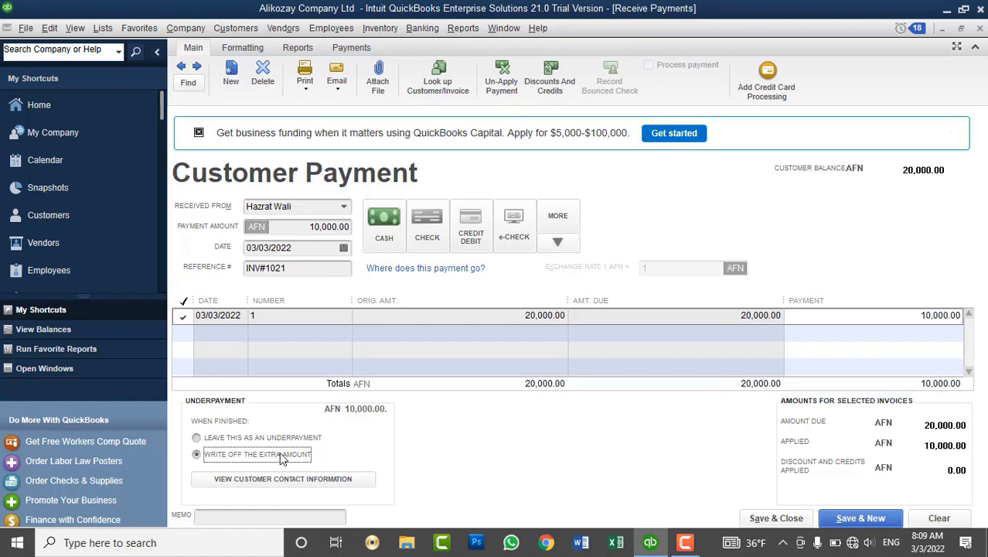
{"action": "left_click", "coordinate": [287, 438]}
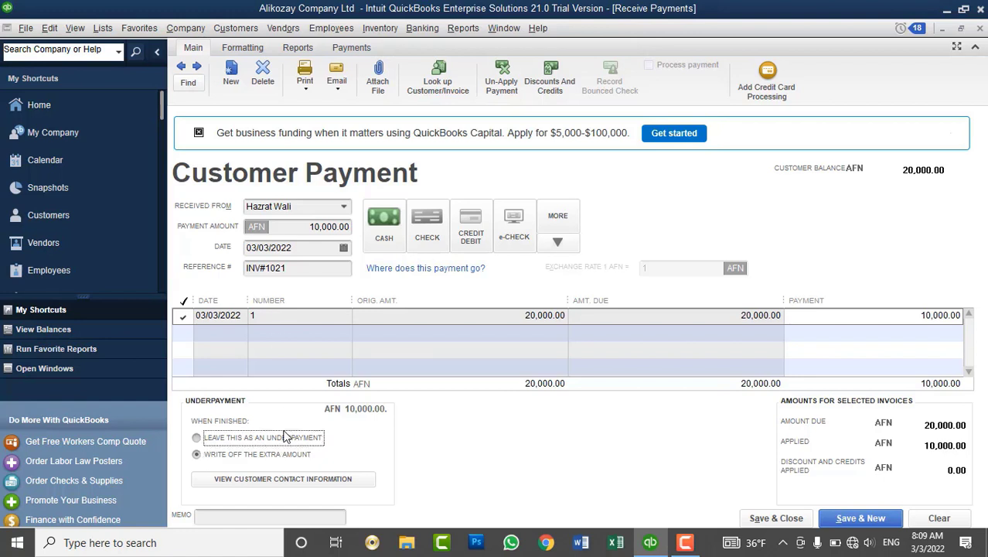
{"action": "left_click", "coordinate": [775, 518]}
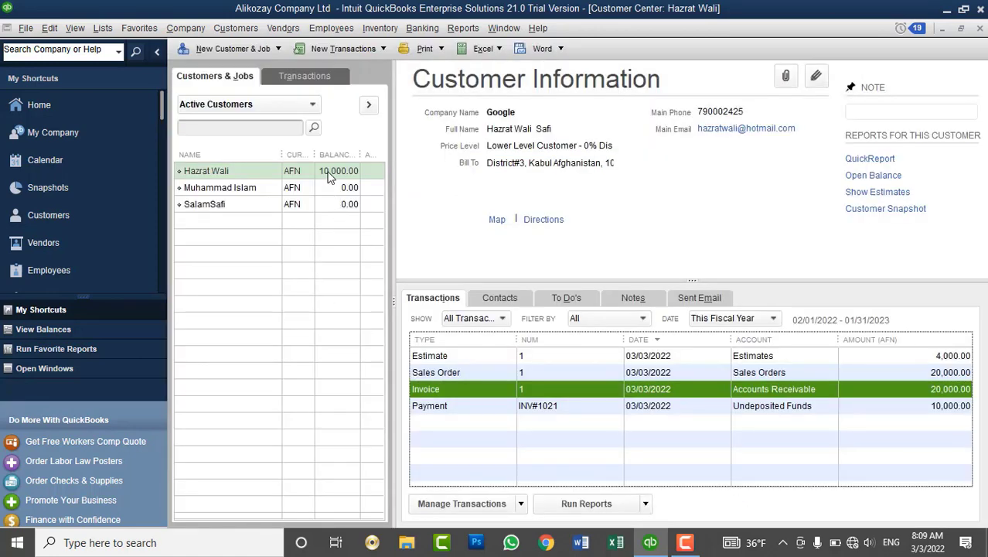
Review the first customer's invoice and the 10,000.00 INV#1021 payment in the Customer Center.
{"action": "left_click", "coordinate": [329, 173]}
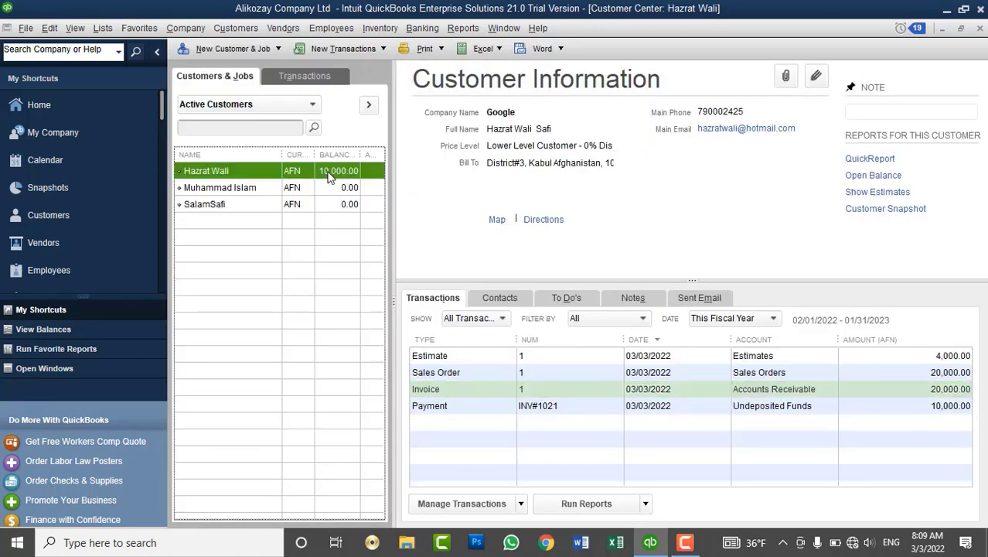
{"action": "left_click", "coordinate": [446, 390]}
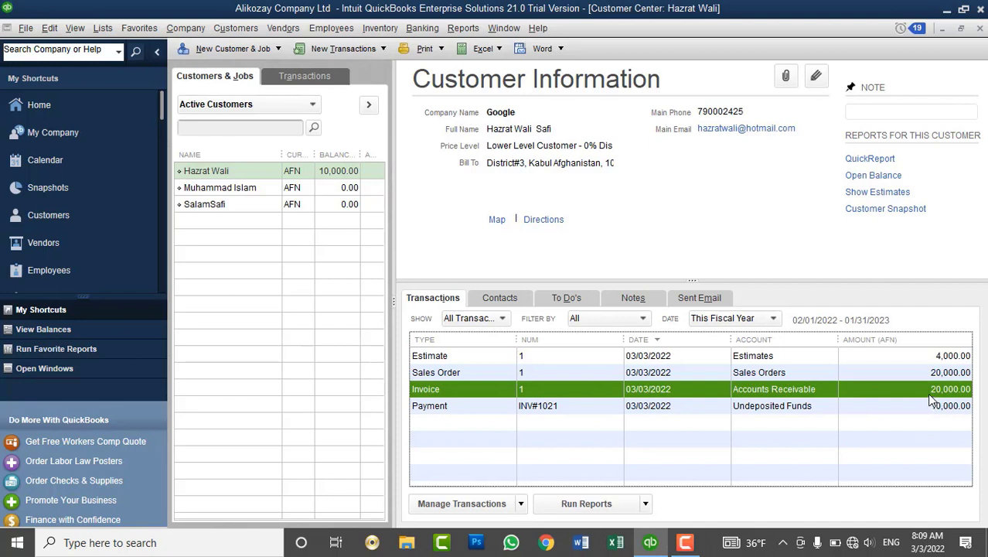
{"action": "left_click", "coordinate": [499, 407]}
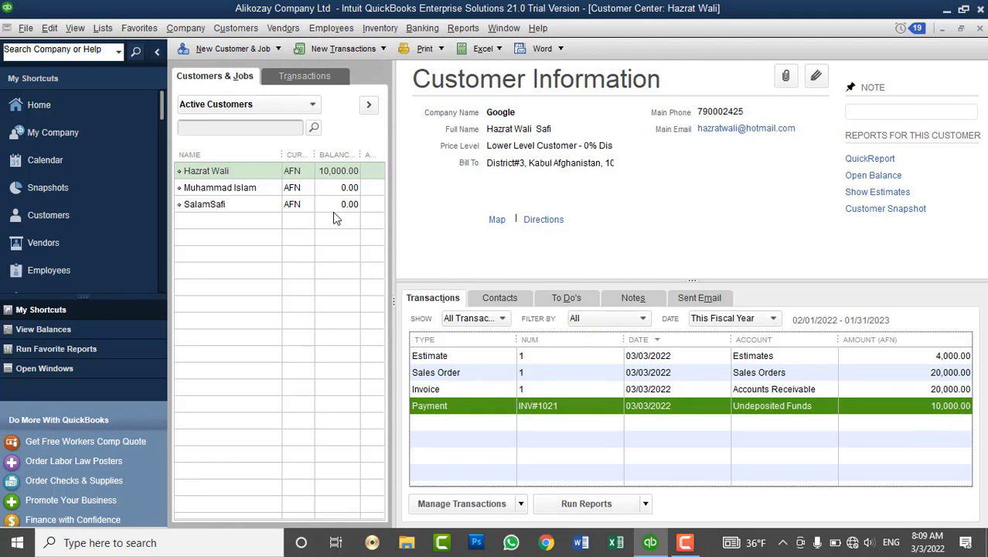
{"action": "left_click", "coordinate": [337, 178]}
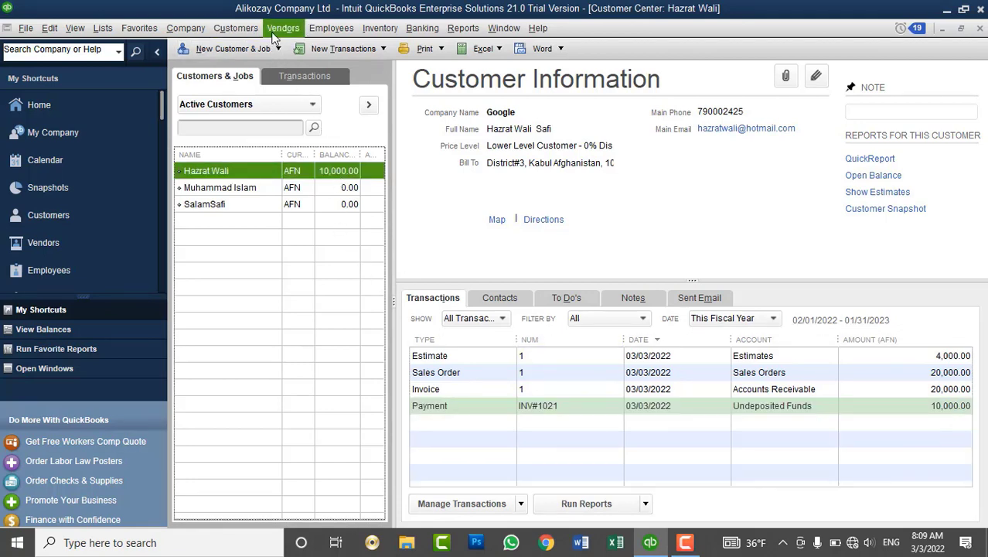
{"action": "left_click", "coordinate": [283, 28]}
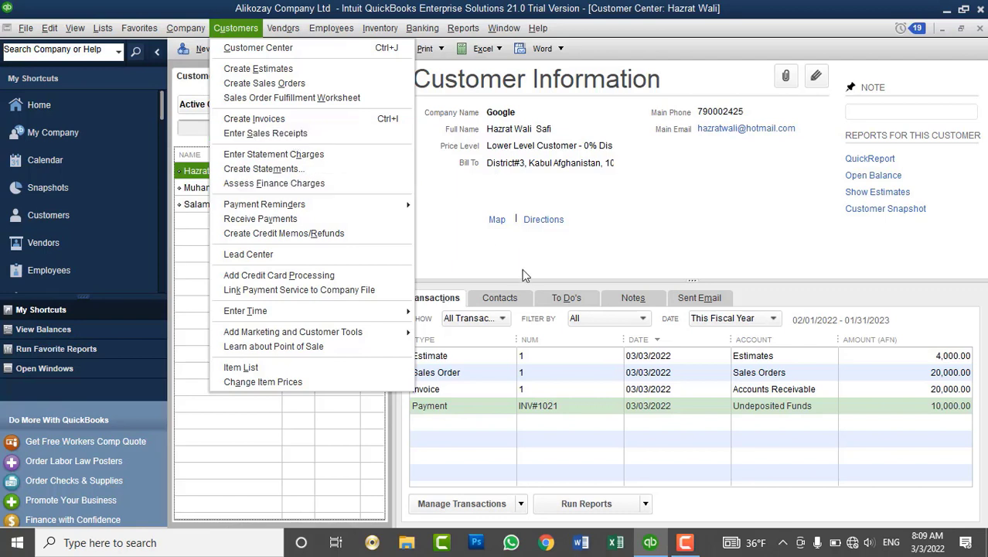
{"action": "key", "text": "Escape"}
Review the Islam & Brothers and third customers' transactions, then return to the first customer.
{"action": "left_click", "coordinate": [271, 189]}
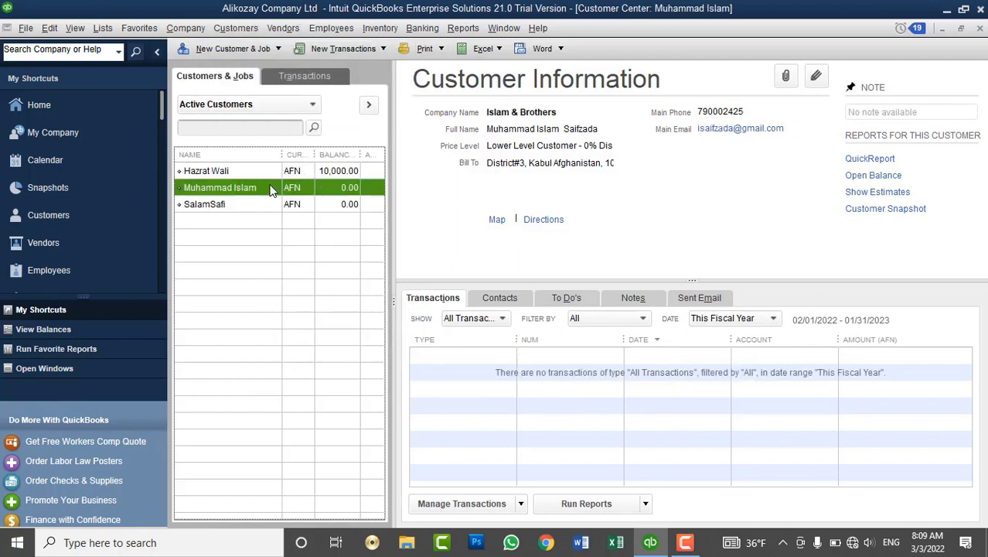
{"action": "left_click", "coordinate": [253, 29]}
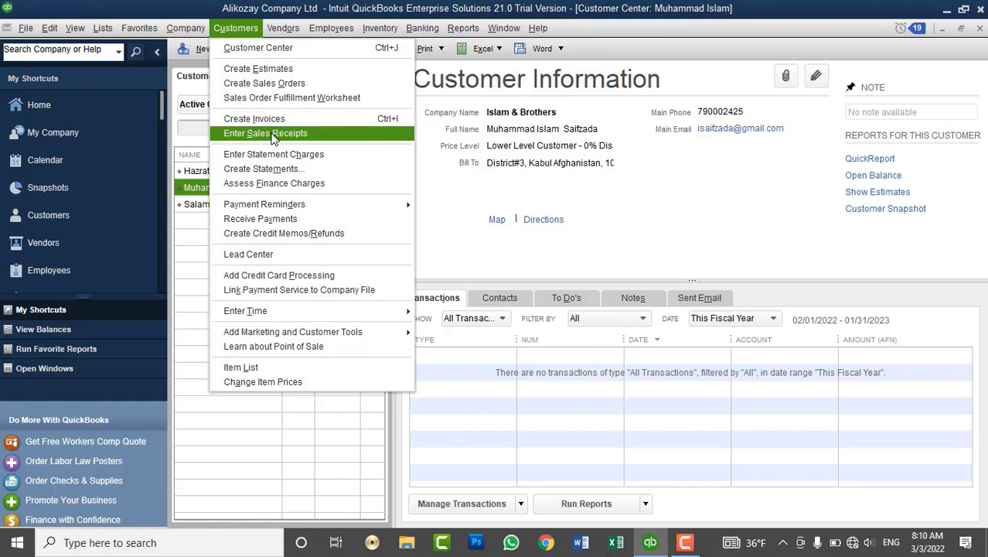
{"action": "left_click", "coordinate": [336, 188]}
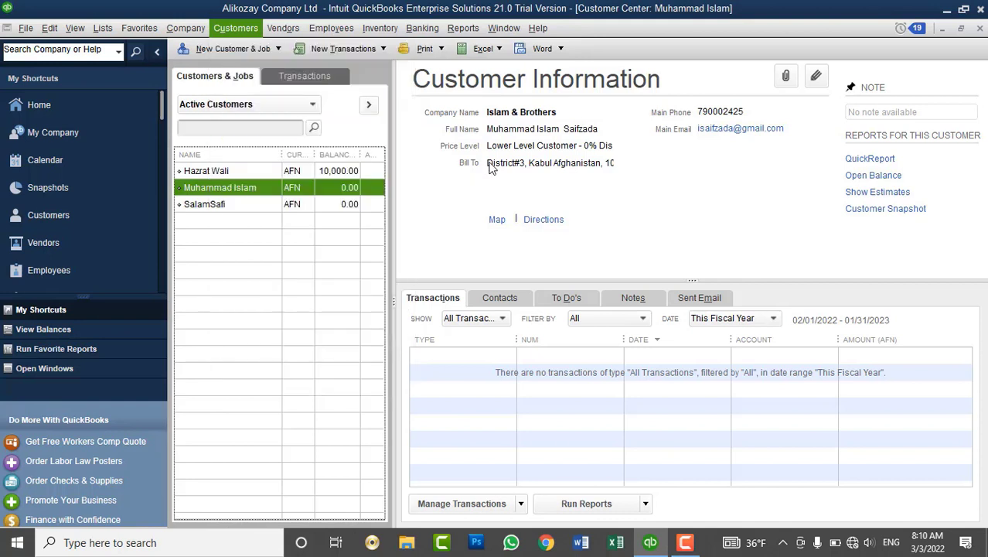
{"action": "left_click", "coordinate": [335, 188]}
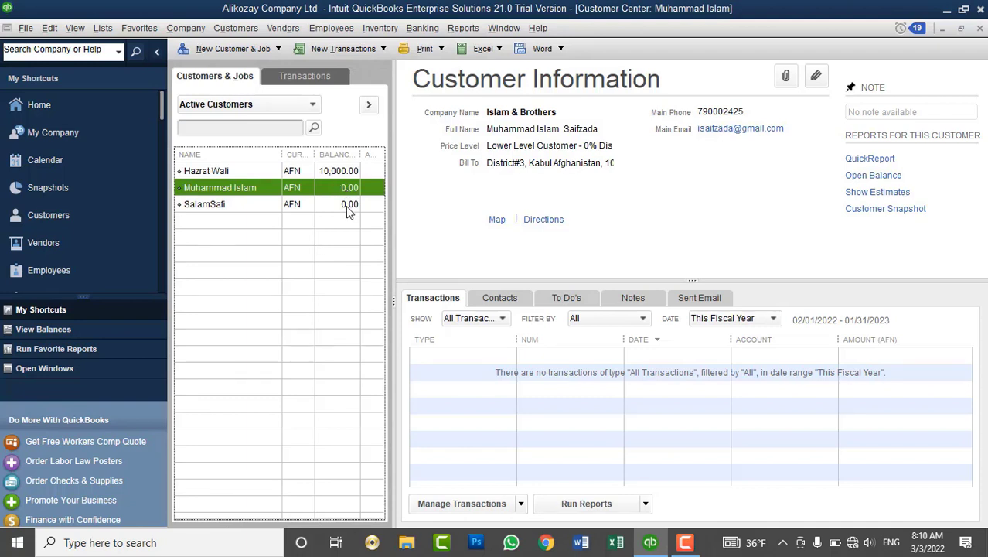
{"action": "left_click", "coordinate": [348, 207]}
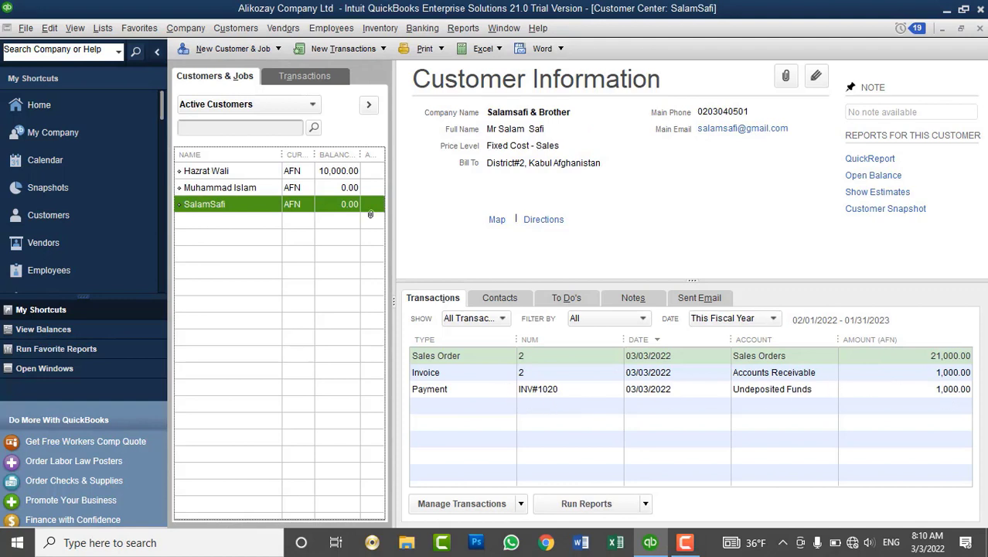
{"action": "left_click", "coordinate": [327, 174]}
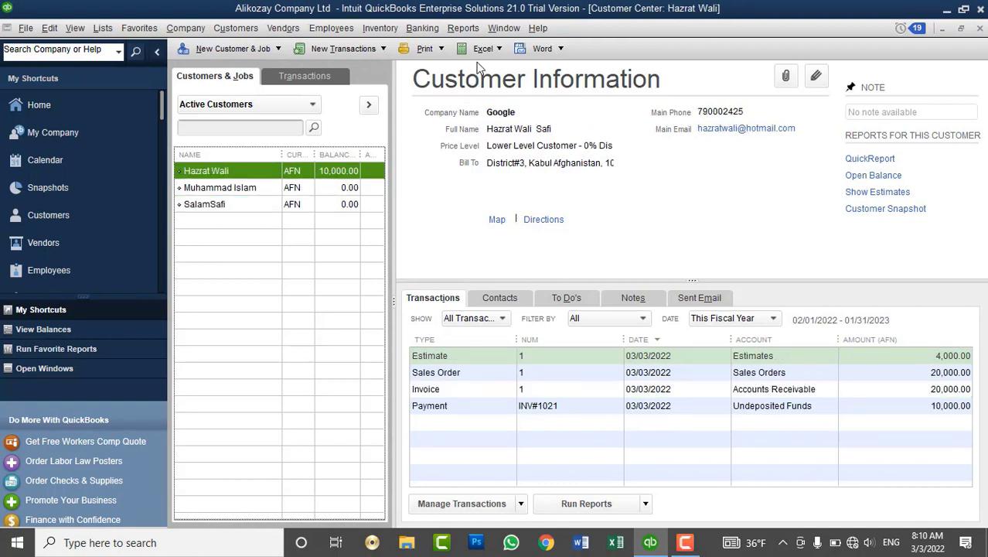
Open the Balance Sheet Standard report from Company & Financial reports.
{"action": "left_click", "coordinate": [474, 29]}
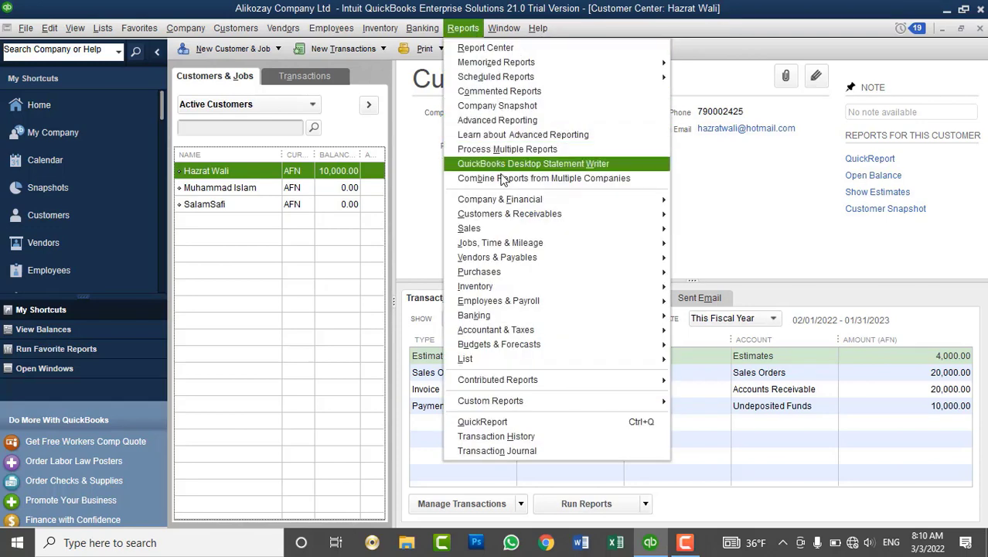
{"action": "mouse_move", "coordinate": [587, 206]}
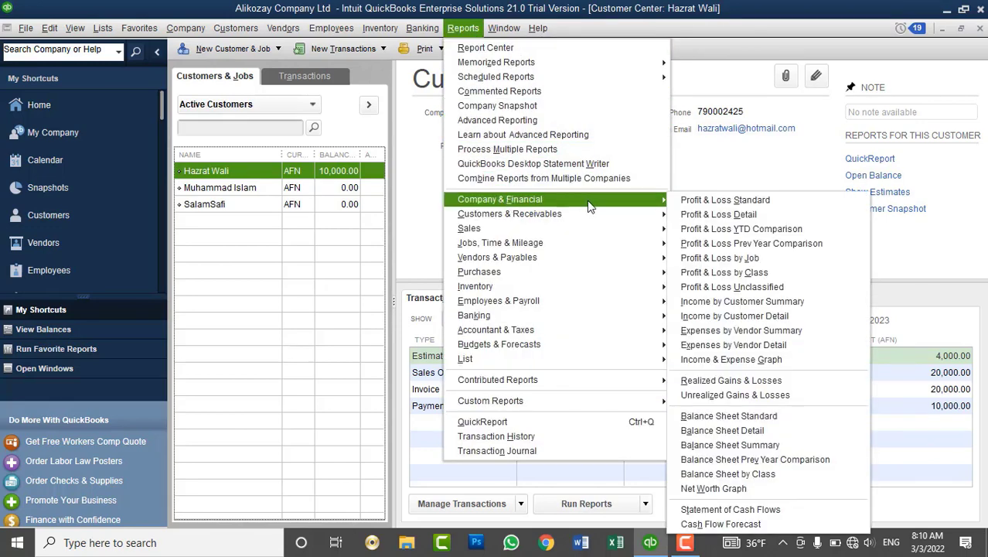
{"action": "left_click", "coordinate": [771, 418]}
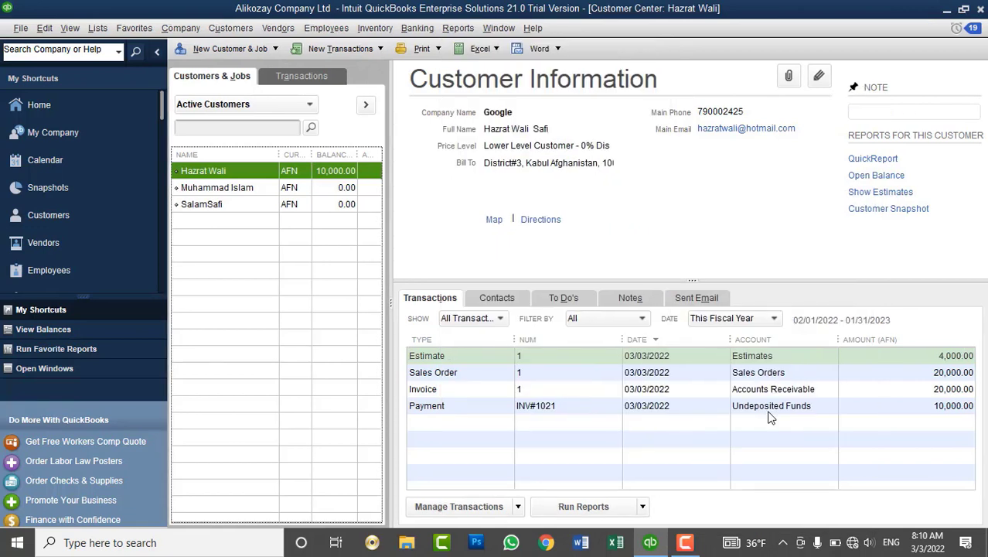
Set the Balance Sheet dates to All, check Undeposited Funds at 11,000.00, and close it.
{"action": "type", "text": "a"}
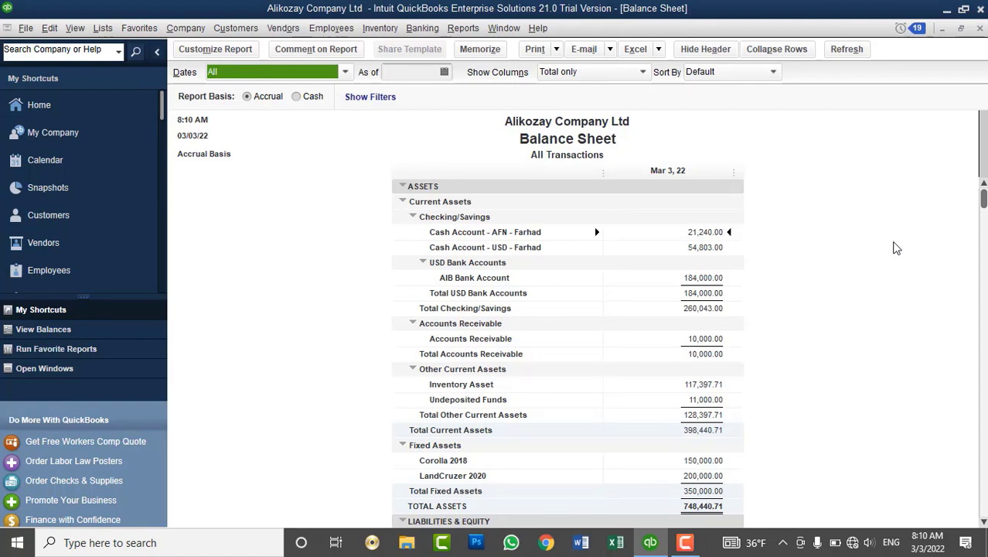
{"action": "scroll", "coordinate": [701, 352], "scroll_direction": "down", "scroll_amount": 1}
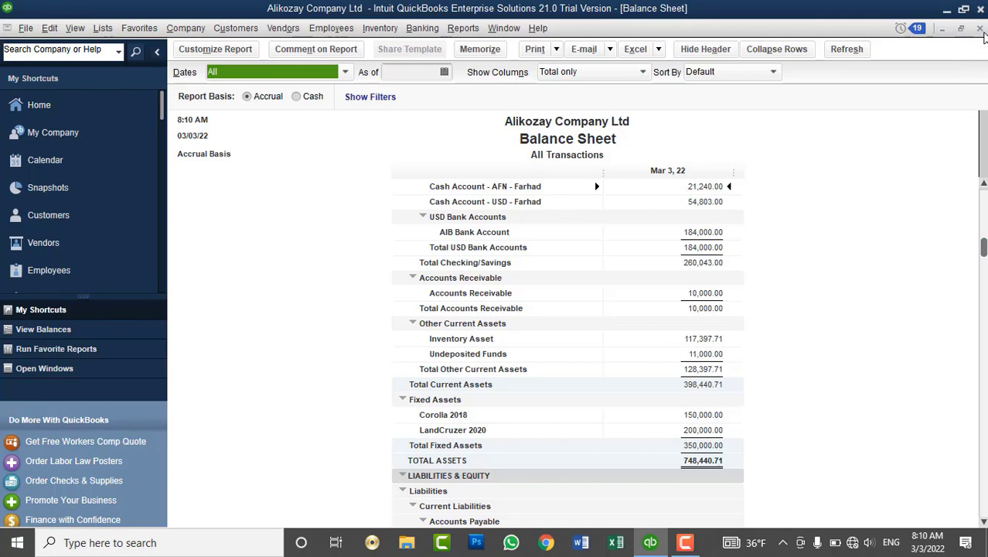
{"action": "left_click", "coordinate": [980, 29]}
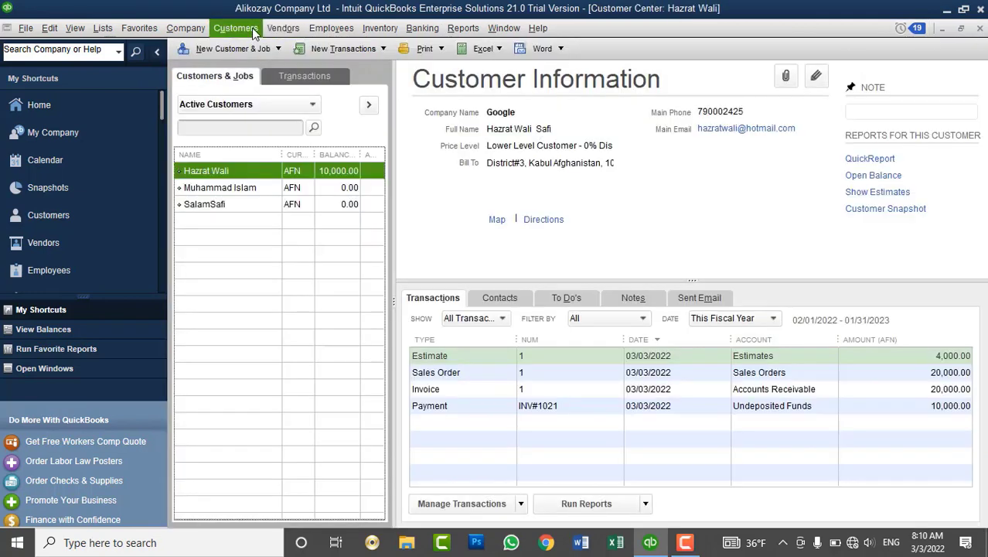
Start a new sales receipt and choose Islam & Brothers as the customer.
{"action": "left_click", "coordinate": [283, 28]}
{"action": "mouse_move", "coordinate": [236, 28]}
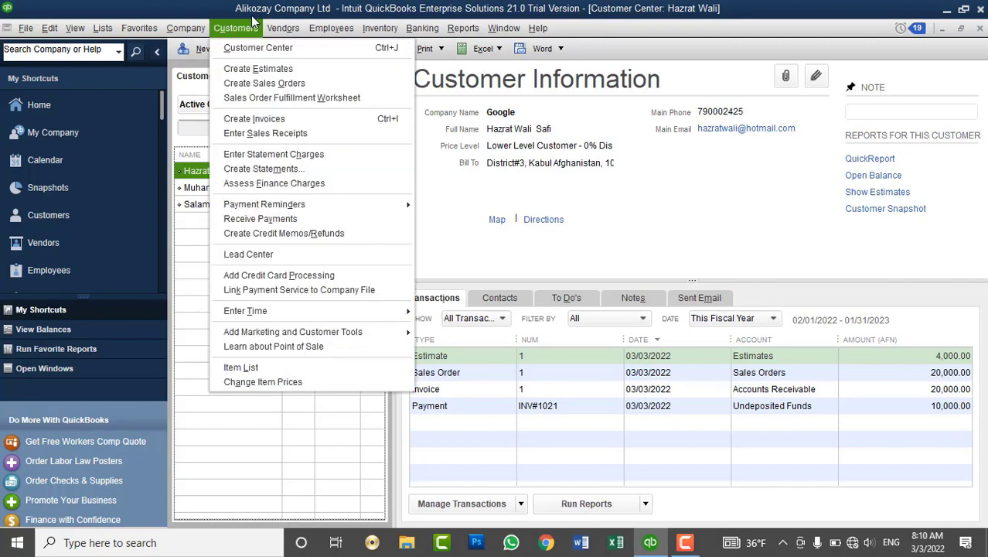
{"action": "left_click", "coordinate": [303, 135]}
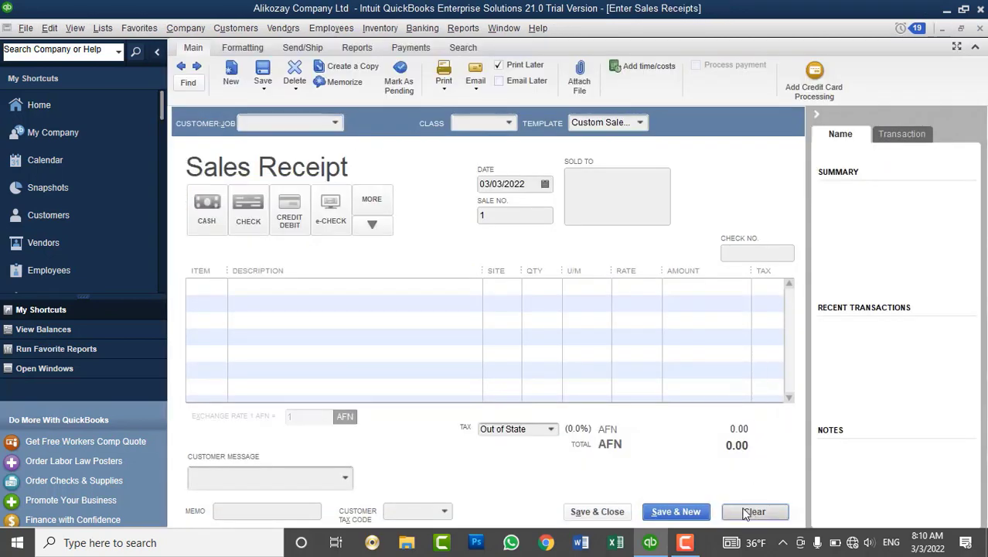
{"action": "left_click", "coordinate": [335, 122]}
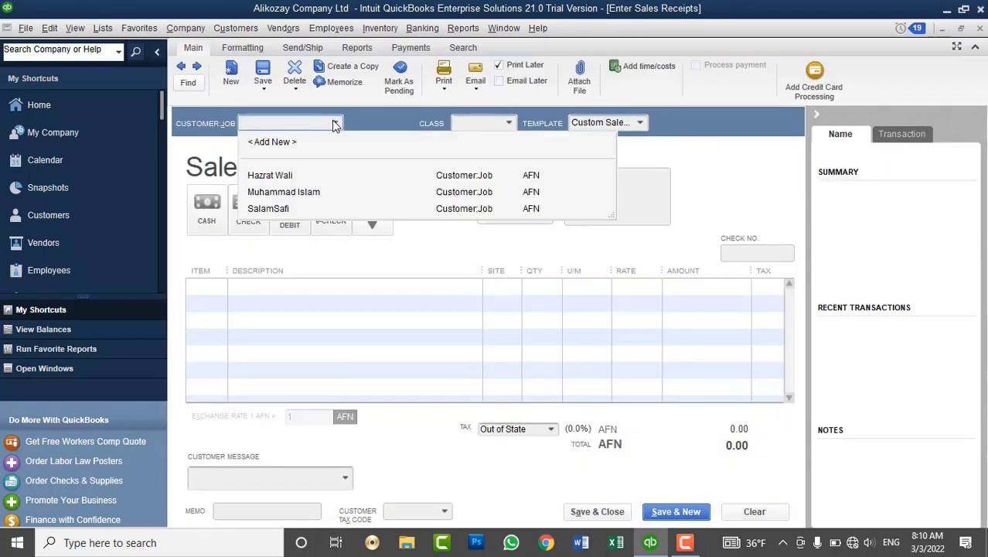
{"action": "left_click", "coordinate": [290, 193]}
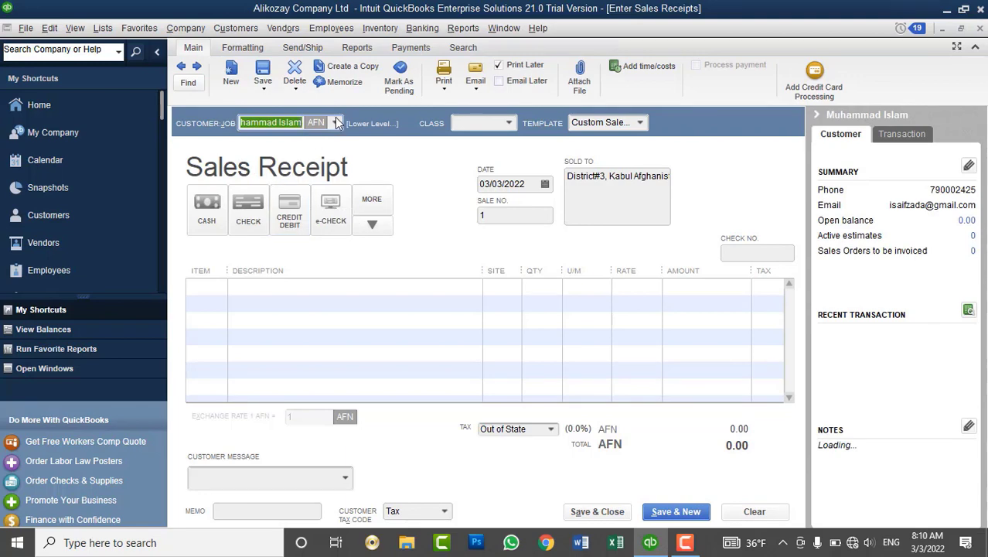
{"action": "left_click", "coordinate": [338, 120]}
{"action": "left_click", "coordinate": [306, 173]}
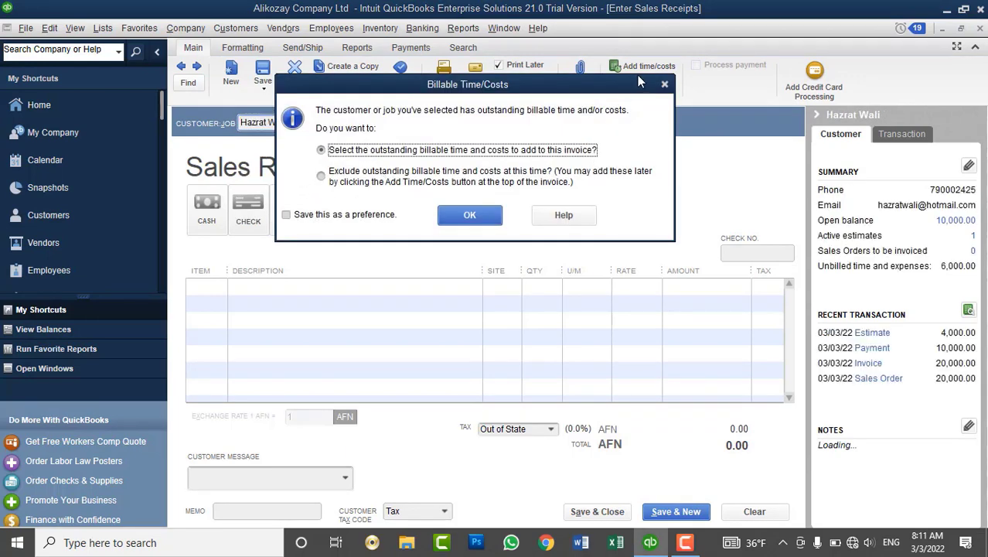
Dismiss the Billable Time/Costs prompt, reselect Islam & Brothers, and set payment to Cash.
{"action": "left_click", "coordinate": [664, 84]}
{"action": "left_click", "coordinate": [334, 122]}
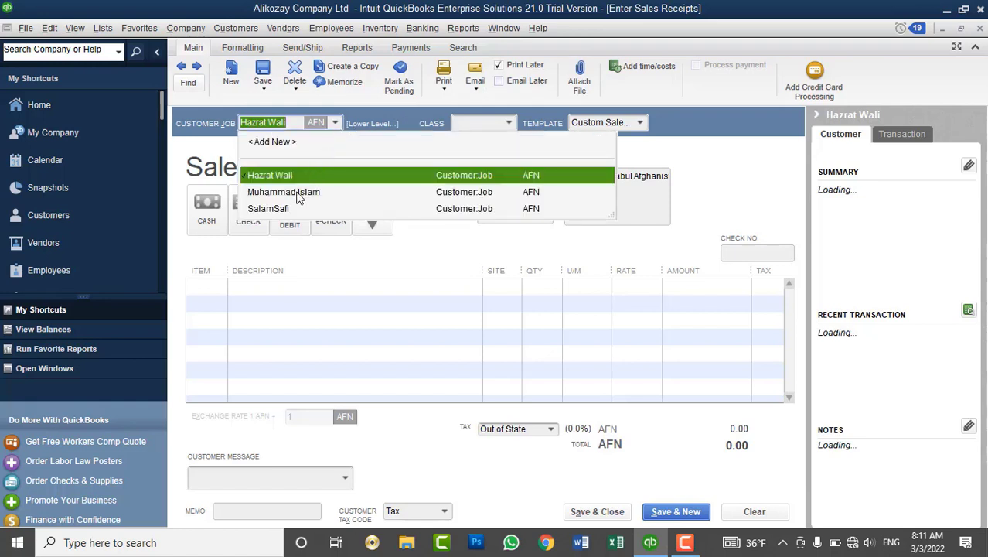
{"action": "left_click", "coordinate": [299, 193]}
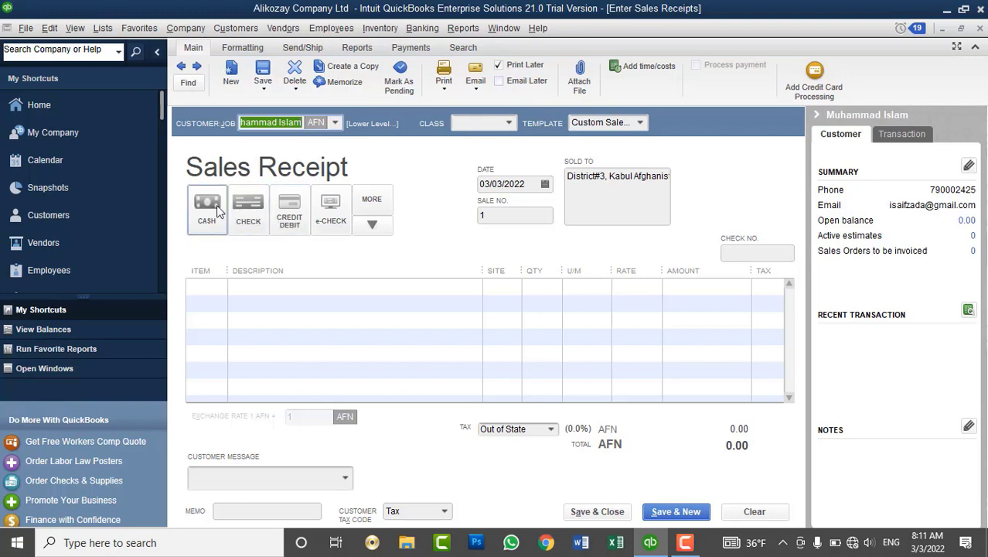
{"action": "left_click", "coordinate": [207, 211]}
{"action": "left_click", "coordinate": [216, 284]}
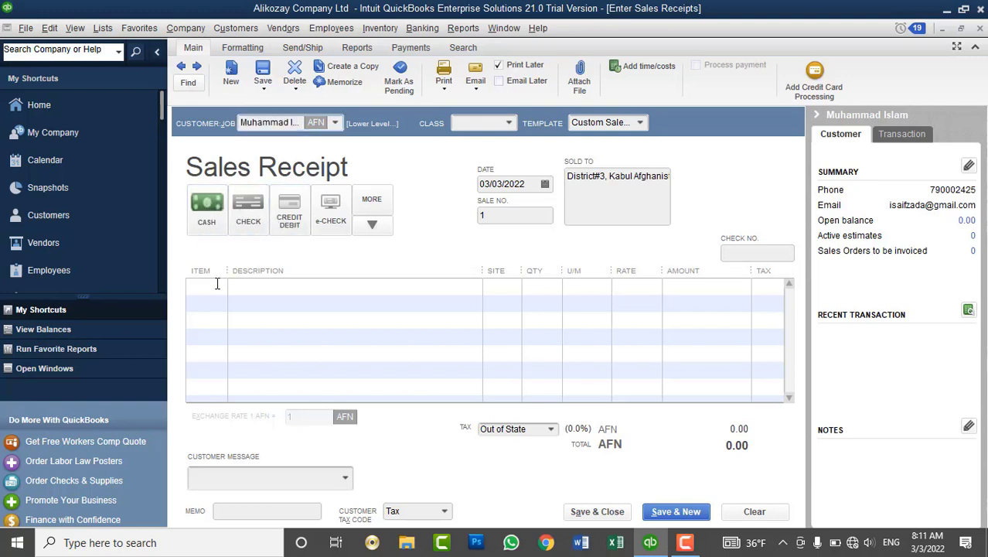
Add a line for 2 Intel Corei7 CPUs at 4,000.00 each with site Drop Ship.
{"action": "left_click", "coordinate": [221, 288]}
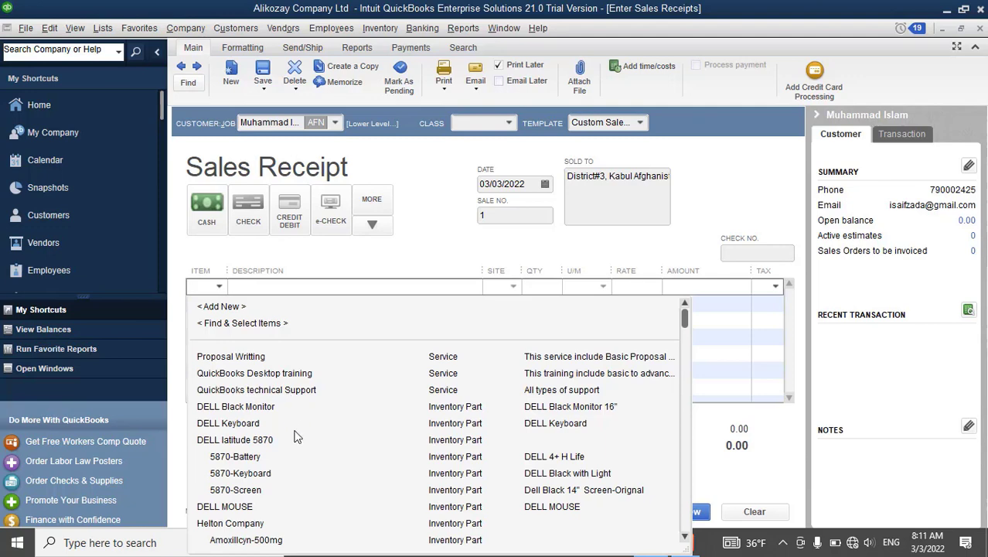
{"action": "scroll", "coordinate": [295, 435], "scroll_direction": "down", "scroll_amount": 3}
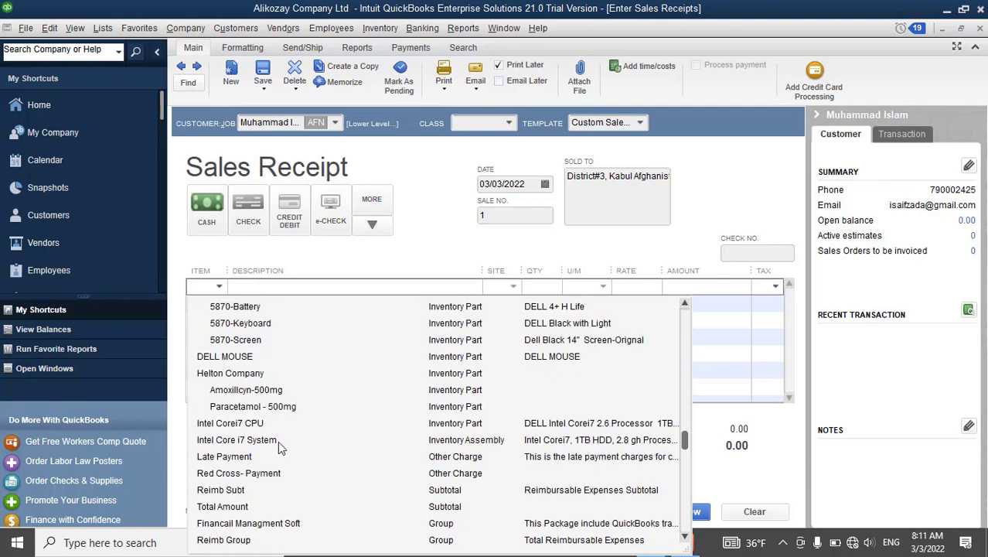
{"action": "left_click", "coordinate": [240, 424]}
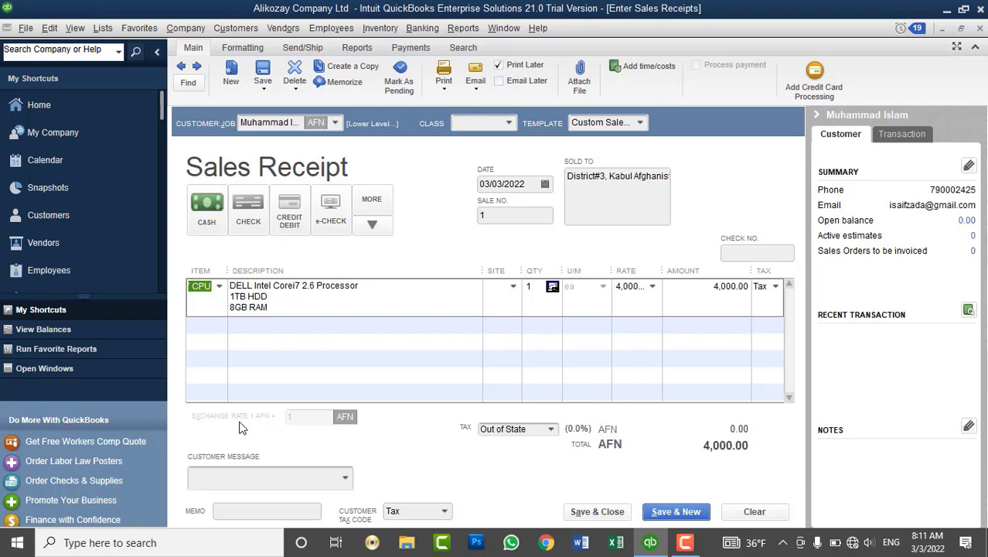
{"action": "left_click", "coordinate": [531, 287]}
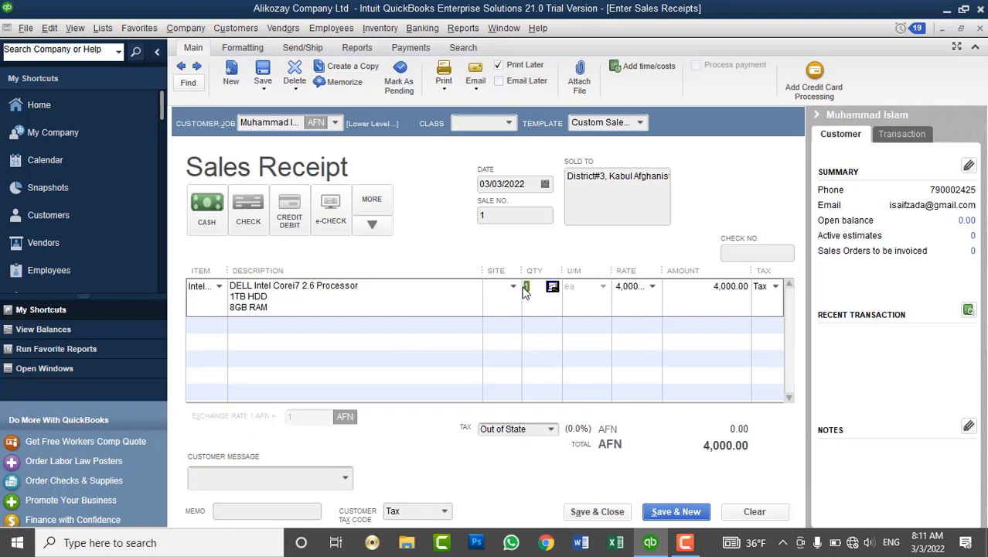
{"action": "key", "text": "Tab"}
{"action": "left_click", "coordinate": [513, 286]}
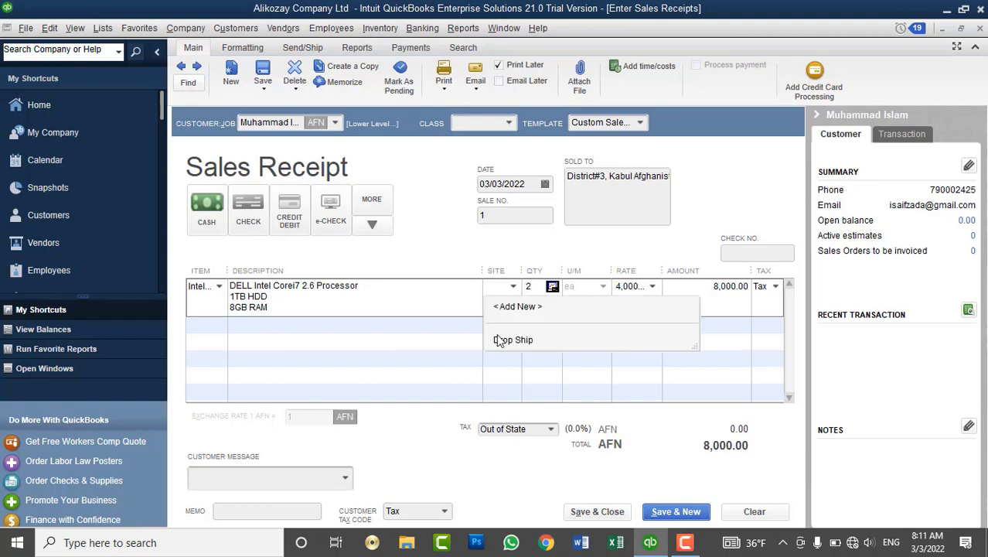
{"action": "left_click", "coordinate": [501, 338]}
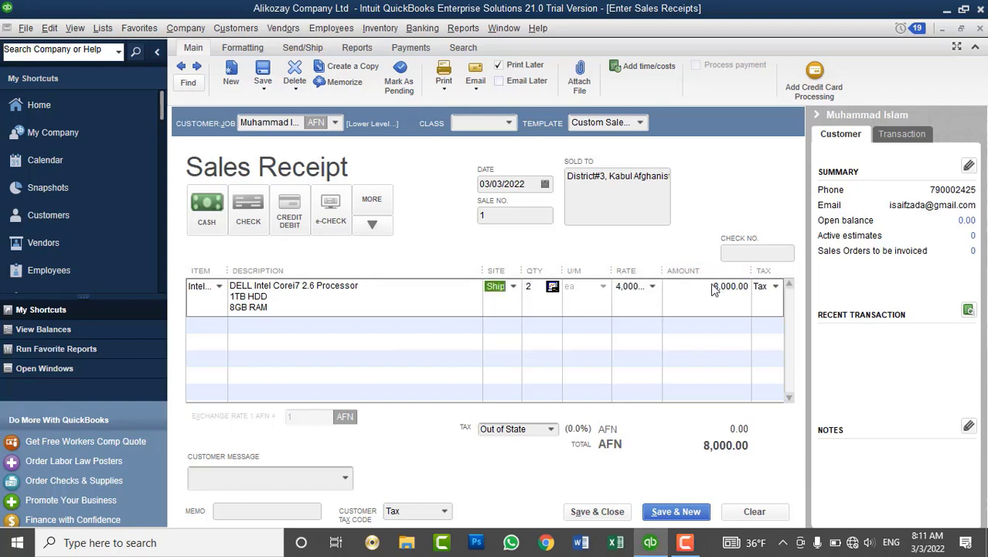
{"action": "left_click", "coordinate": [515, 217]}
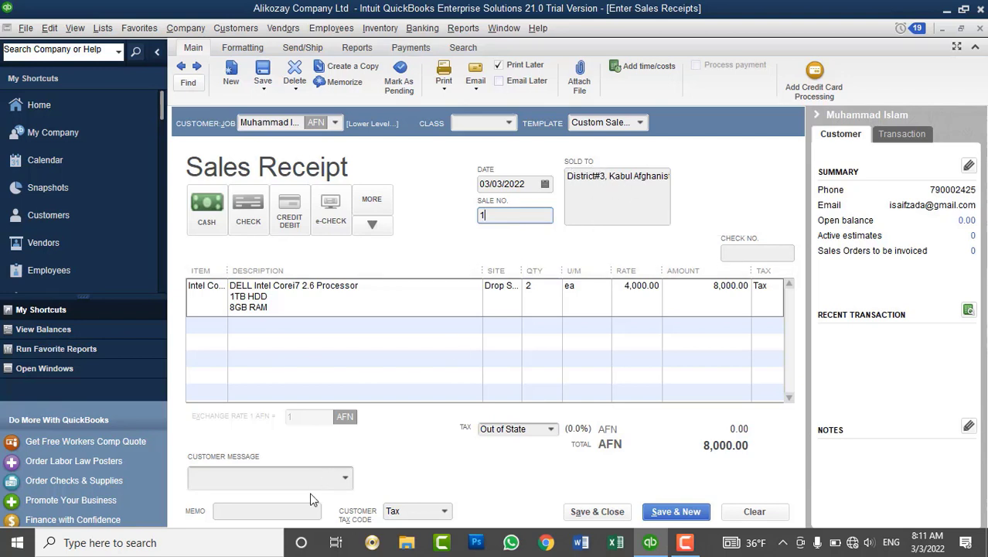
Set the customer message to 'Thank you for your business.'.
{"action": "left_click", "coordinate": [346, 478]}
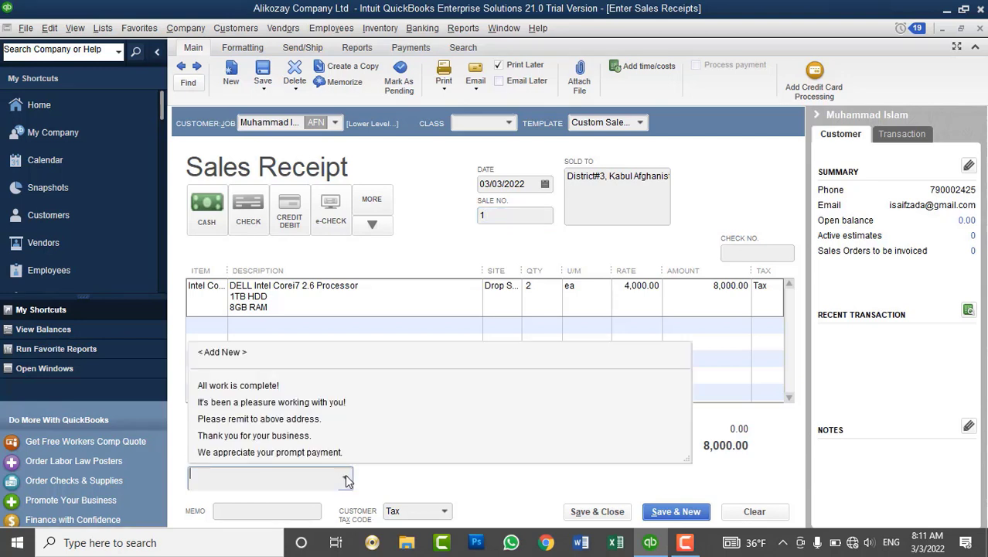
{"action": "left_click", "coordinate": [300, 436]}
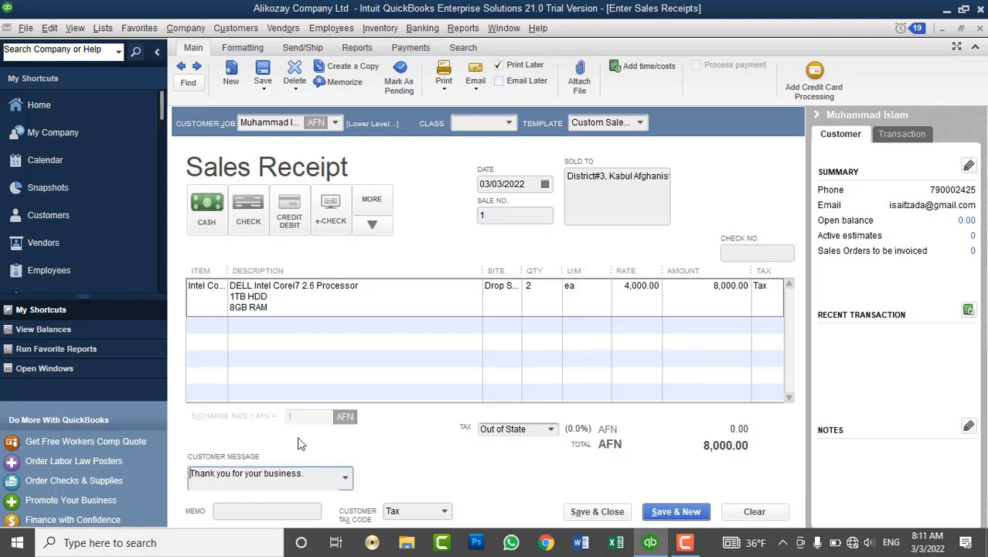
{"action": "left_click", "coordinate": [445, 90]}
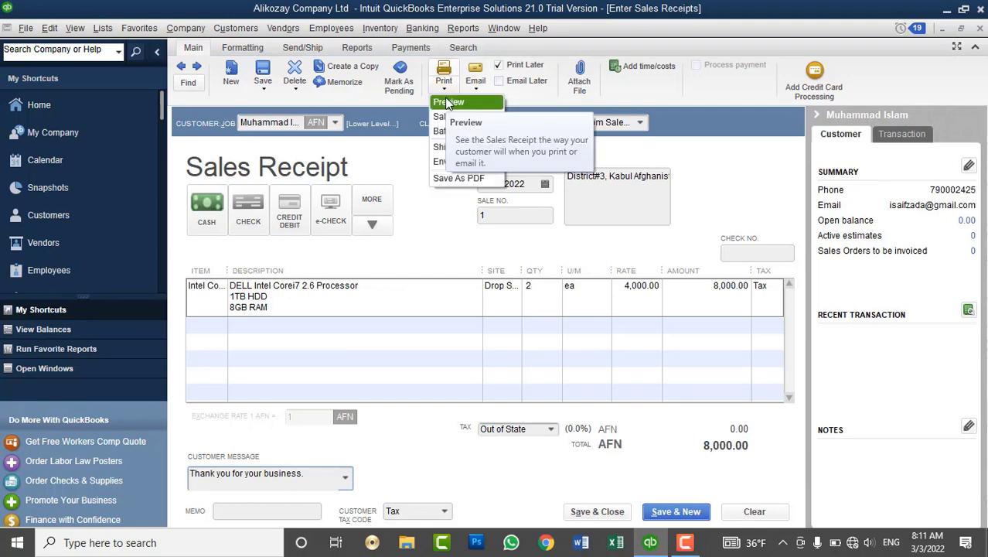
{"action": "left_click", "coordinate": [461, 102]}
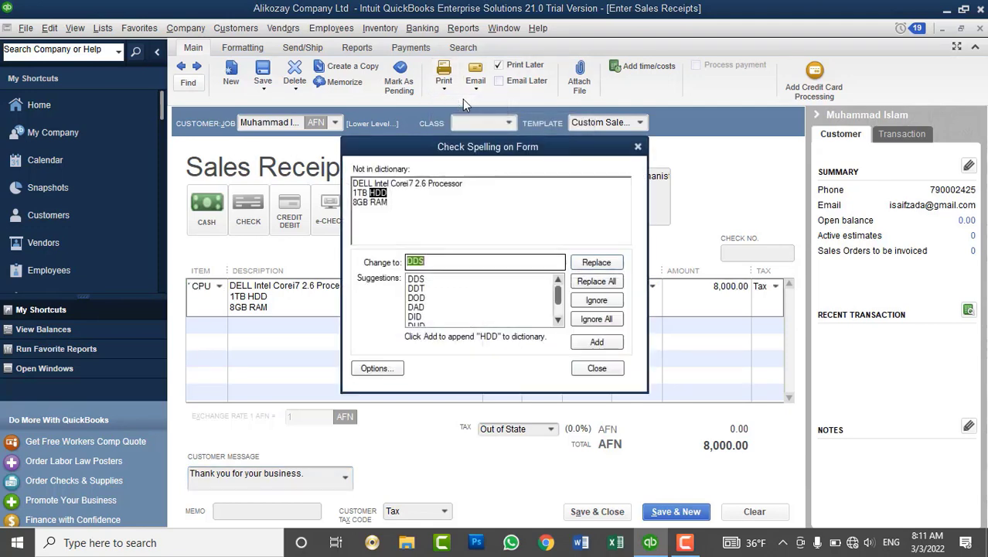
{"action": "left_click", "coordinate": [606, 322]}
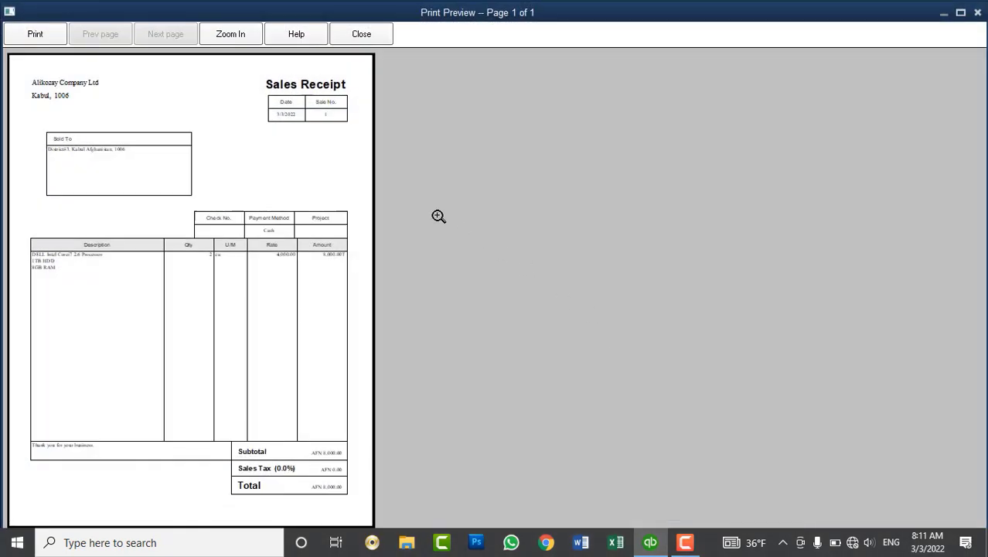
{"action": "left_click", "coordinate": [306, 80]}
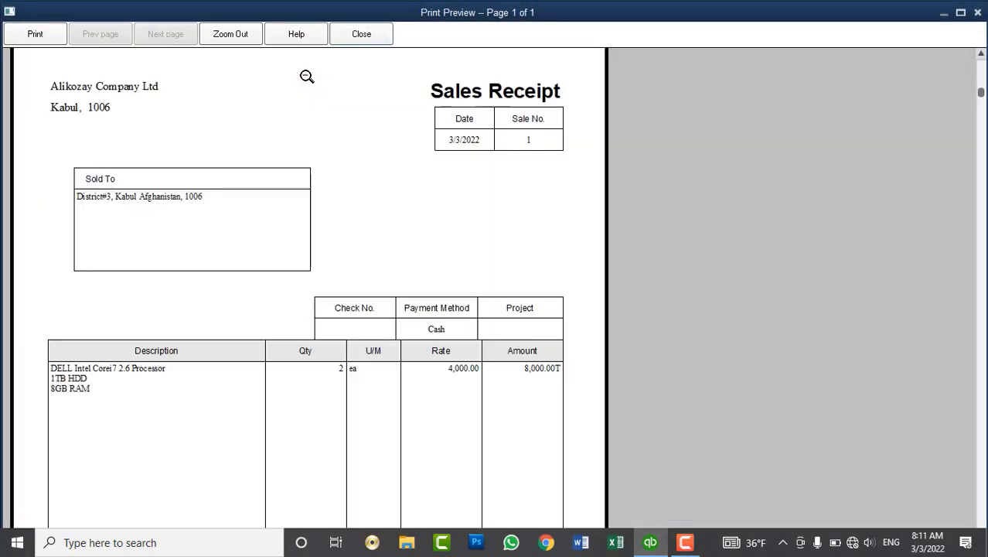
{"action": "left_click", "coordinate": [307, 77]}
{"action": "left_click", "coordinate": [61, 96]}
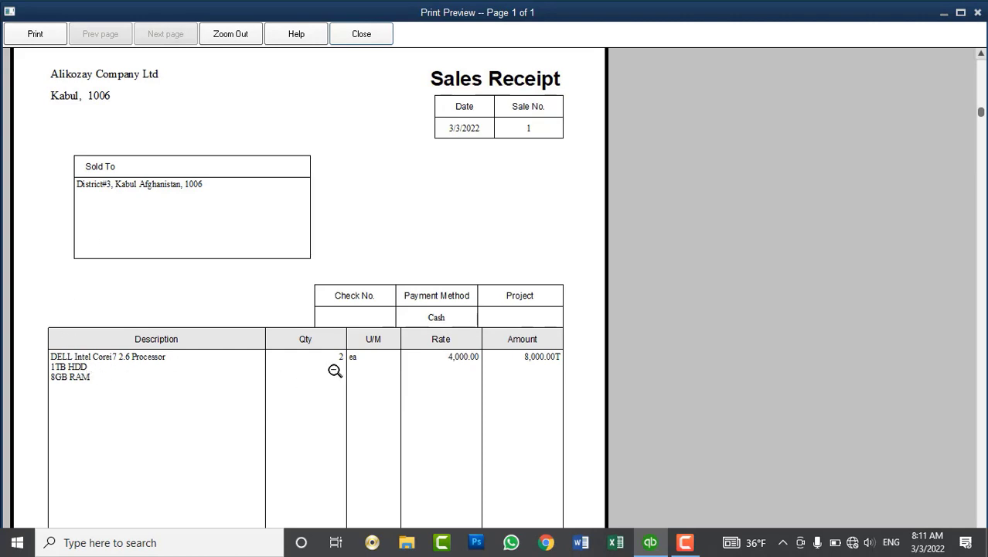
{"action": "left_click", "coordinate": [525, 360]}
{"action": "left_click", "coordinate": [260, 226]}
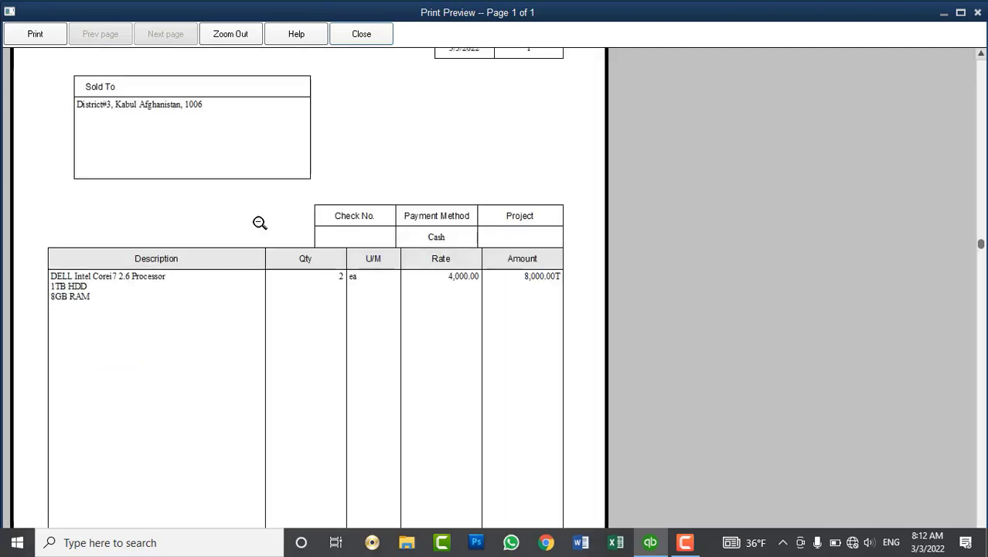
{"action": "left_click", "coordinate": [445, 242]}
{"action": "left_click", "coordinate": [281, 500]}
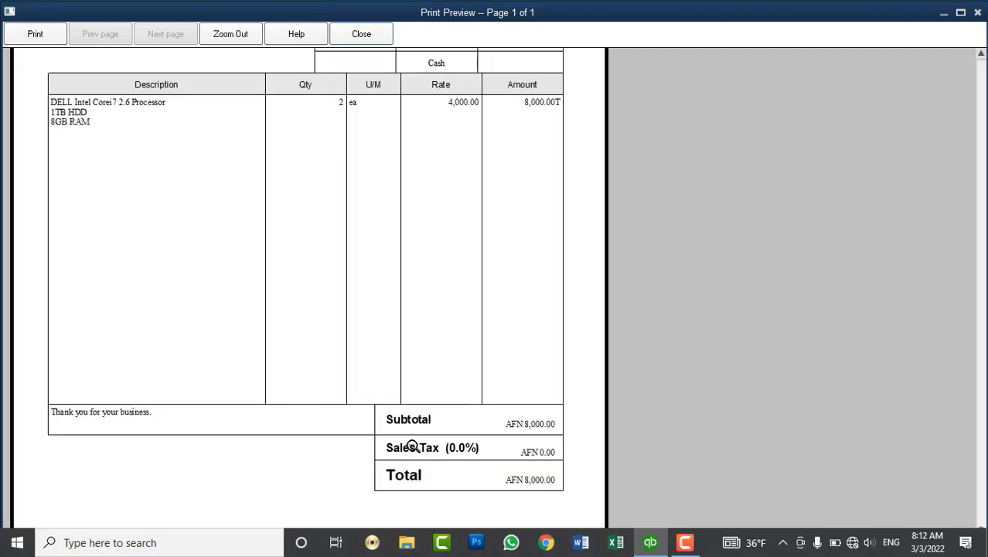
{"action": "left_click", "coordinate": [528, 423]}
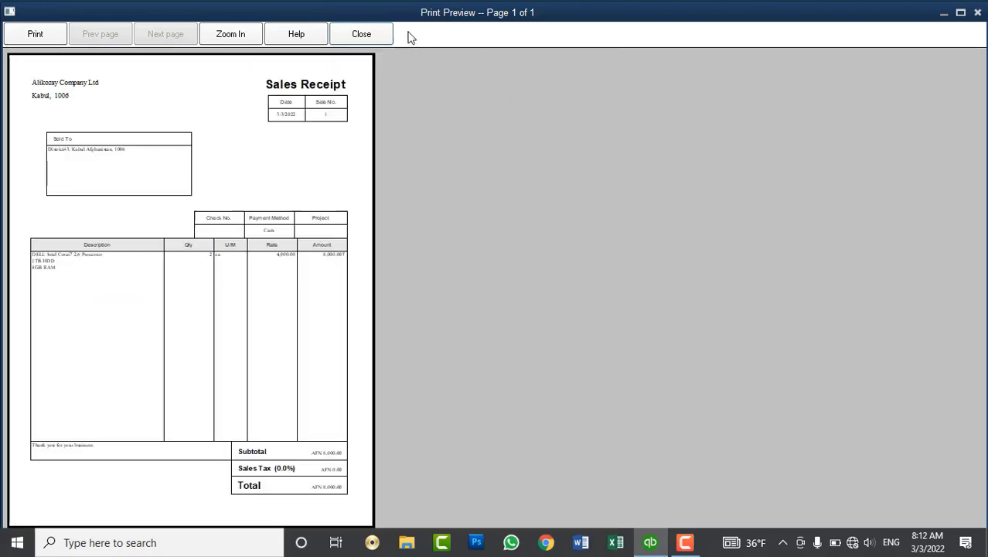
{"action": "left_click", "coordinate": [361, 34]}
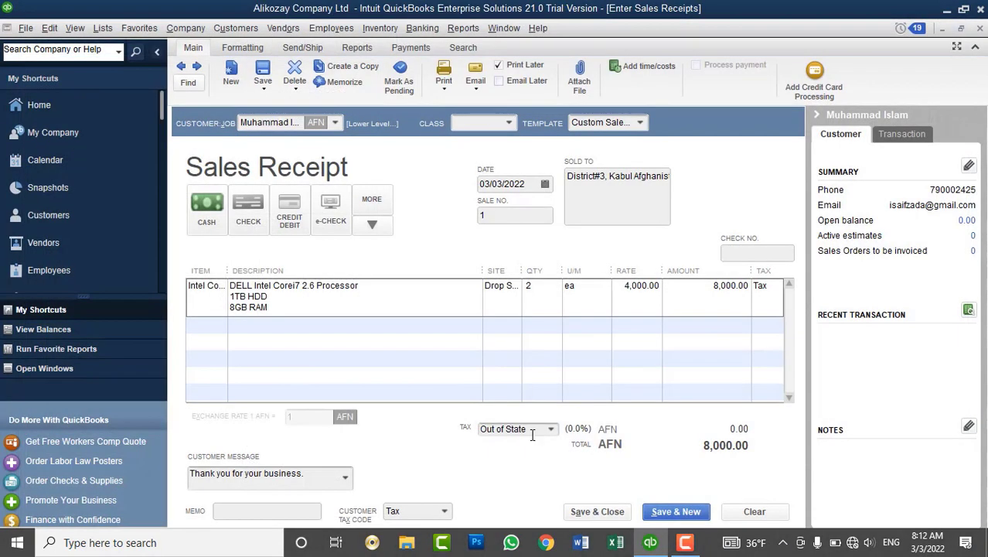
Save Sales Receipt 1, ignoring spelling flags, and view it under Islam & Brothers.
{"action": "left_click", "coordinate": [600, 512]}
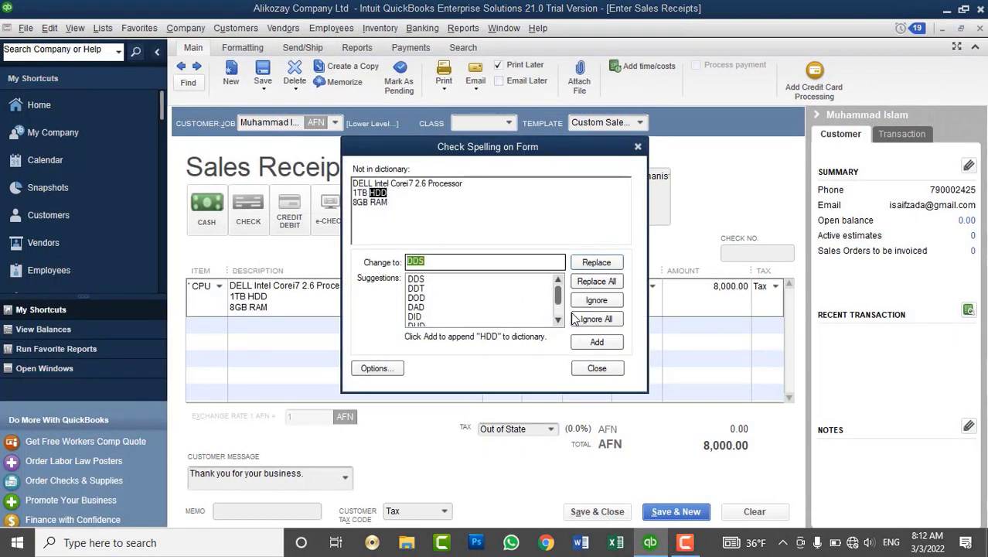
{"action": "left_click", "coordinate": [586, 324]}
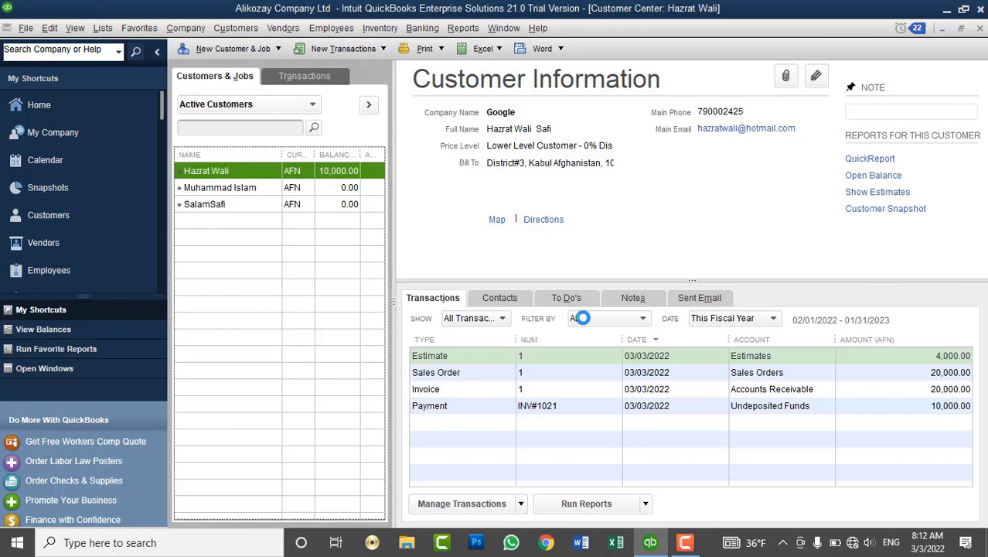
{"action": "left_click", "coordinate": [313, 189]}
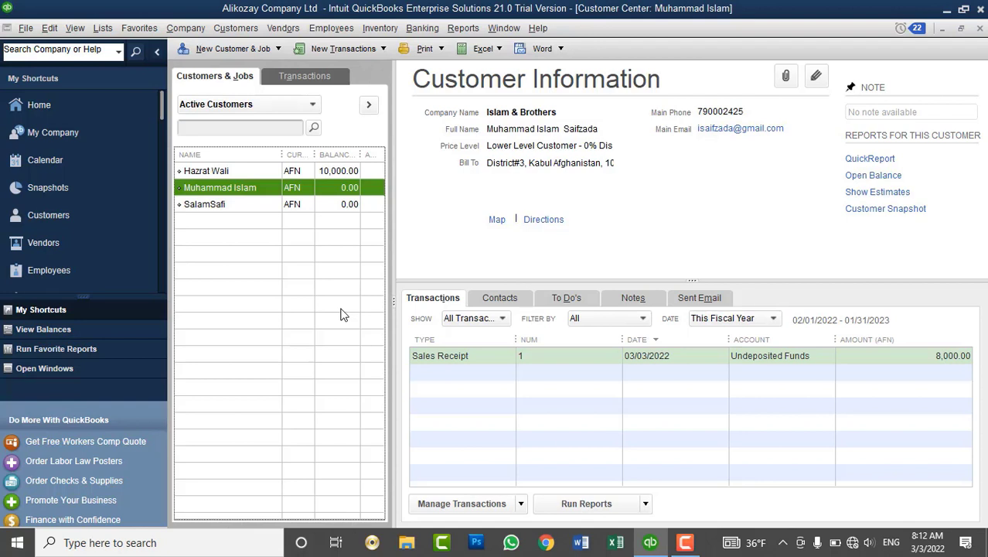
Open the Balance Sheet Standard report with dates set to All, showing Undeposited Funds 19,000.00.
{"action": "left_click", "coordinate": [463, 28]}
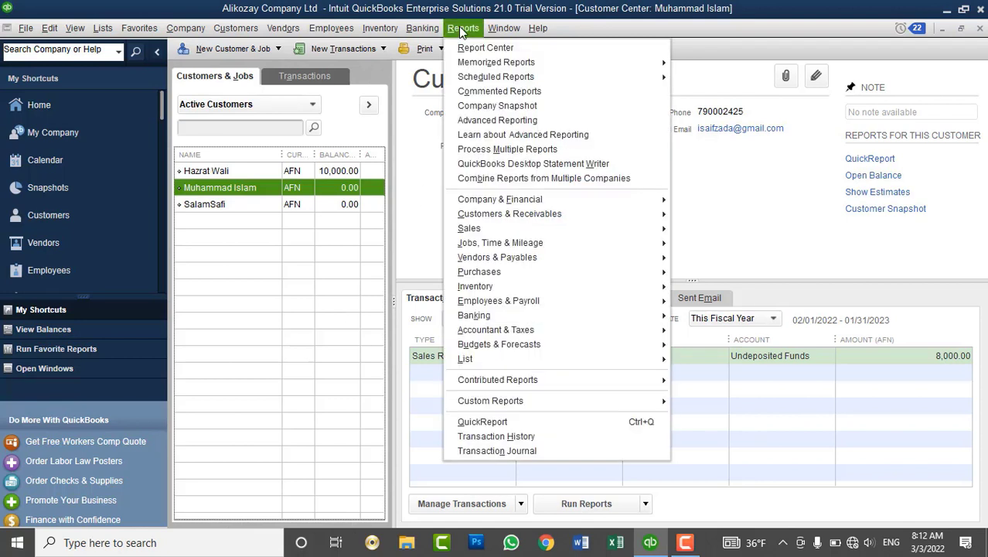
{"action": "mouse_move", "coordinate": [541, 199]}
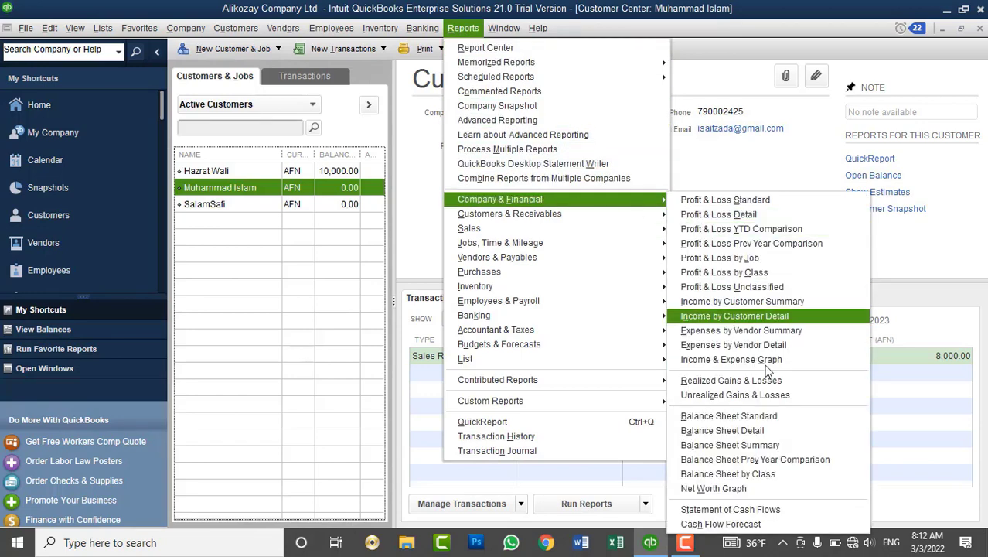
{"action": "left_click", "coordinate": [760, 418]}
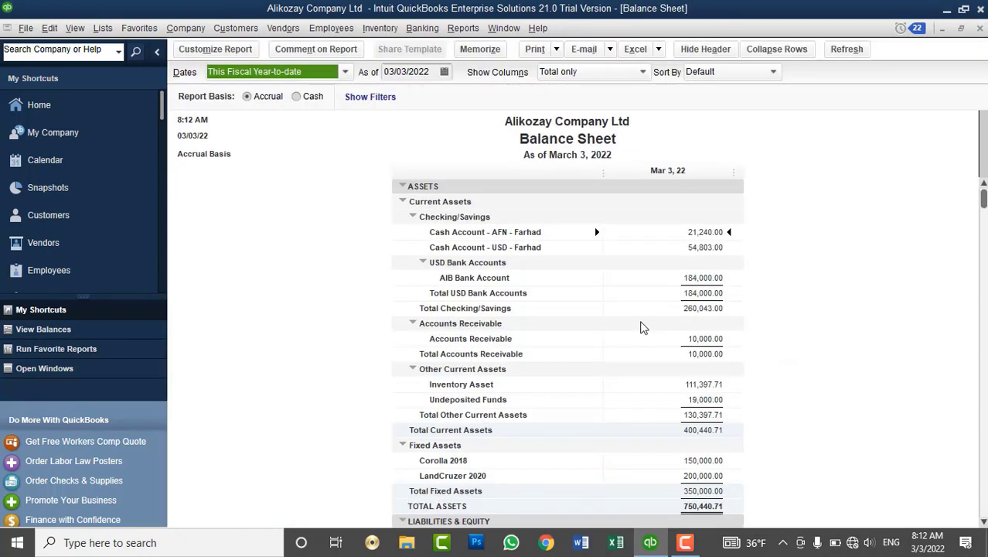
{"action": "type", "text": "a"}
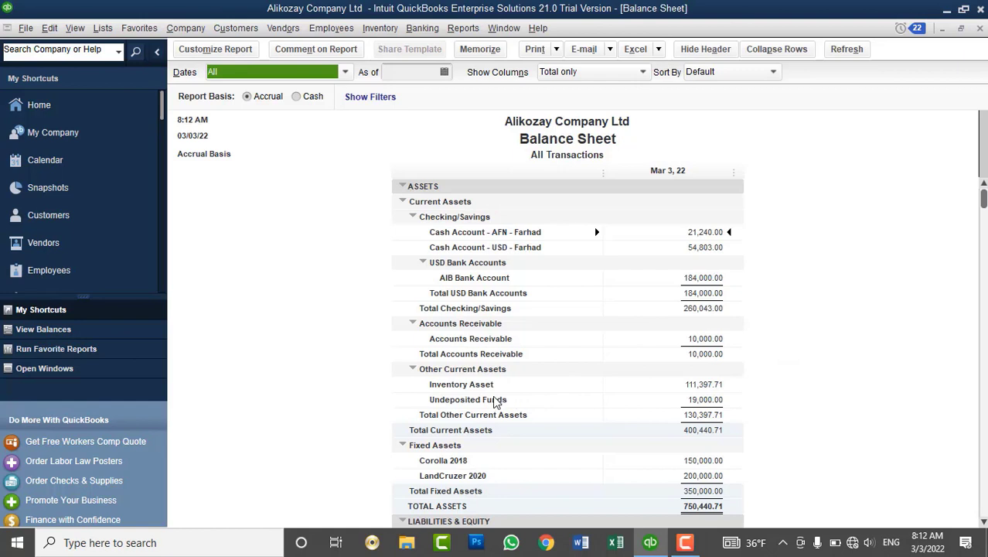